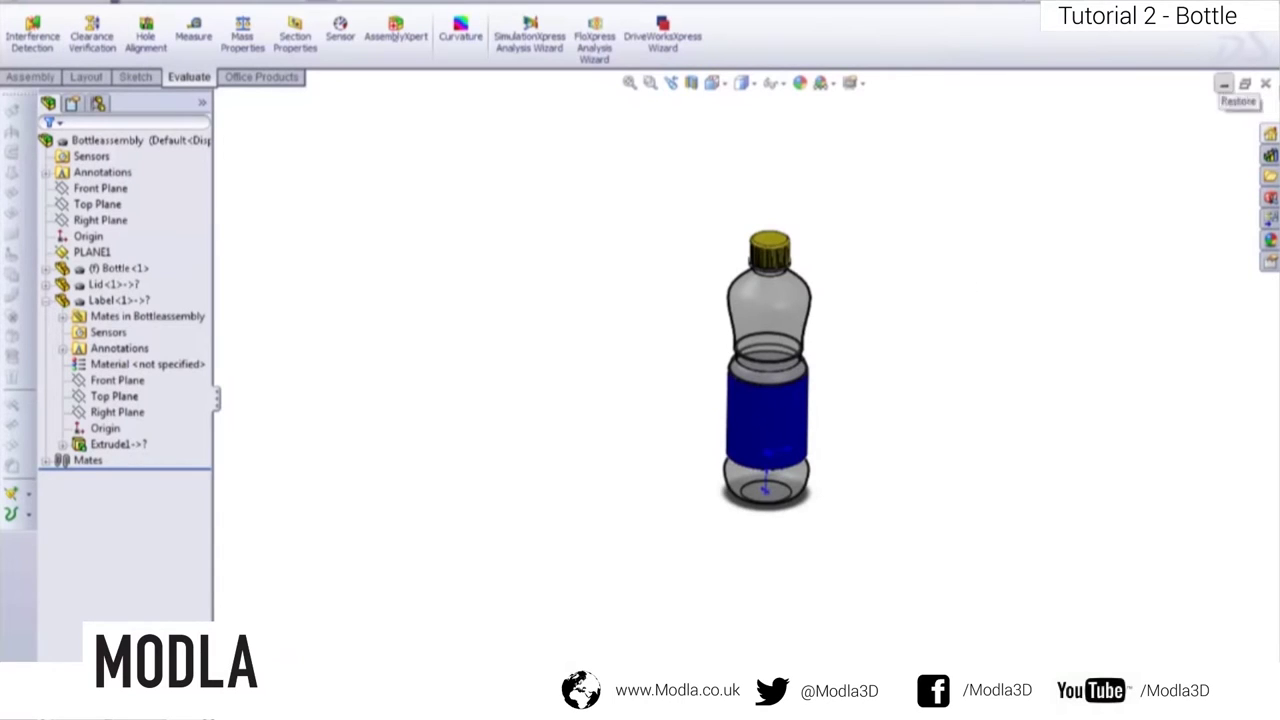
# - Close the bottle assembly and create a new folder named Bottle on the desktop
pyautogui.click(1265, 83)
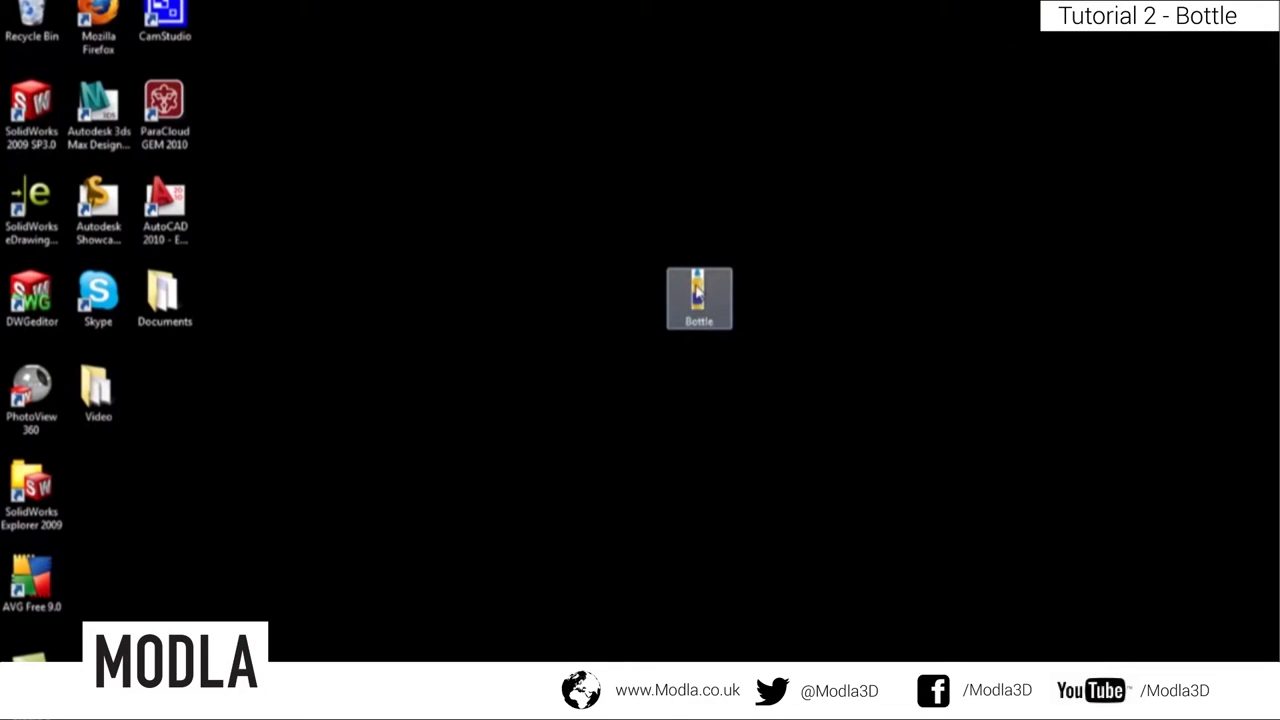
pyautogui.moveTo(699, 292); pyautogui.dragTo(567, 218)
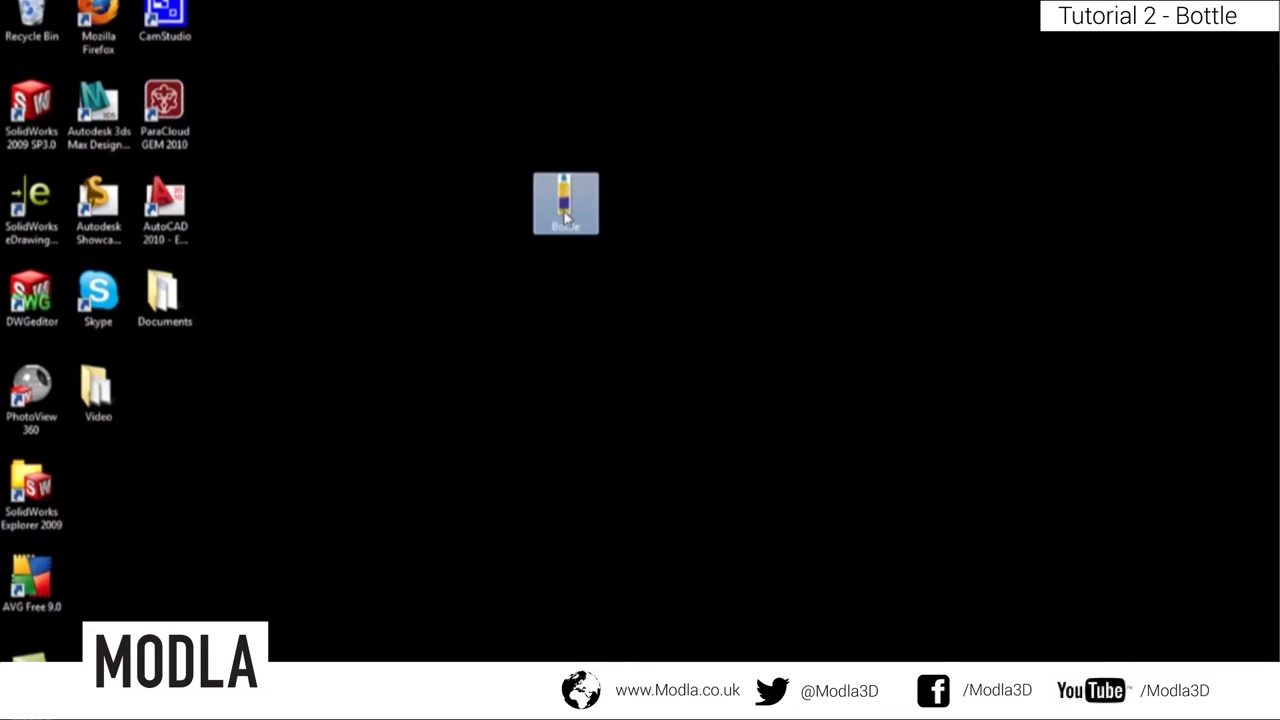
pyautogui.rightClick(460, 46)
pyautogui.moveTo(511, 222)
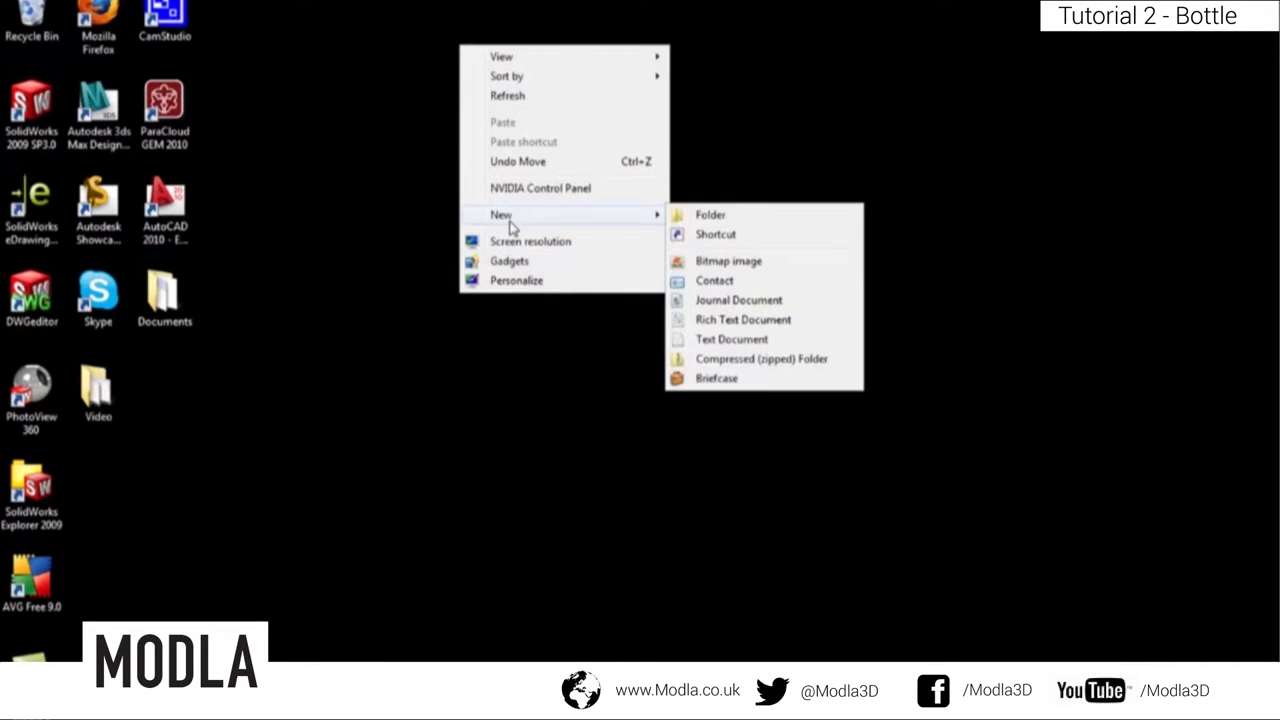
pyautogui.click(708, 215)
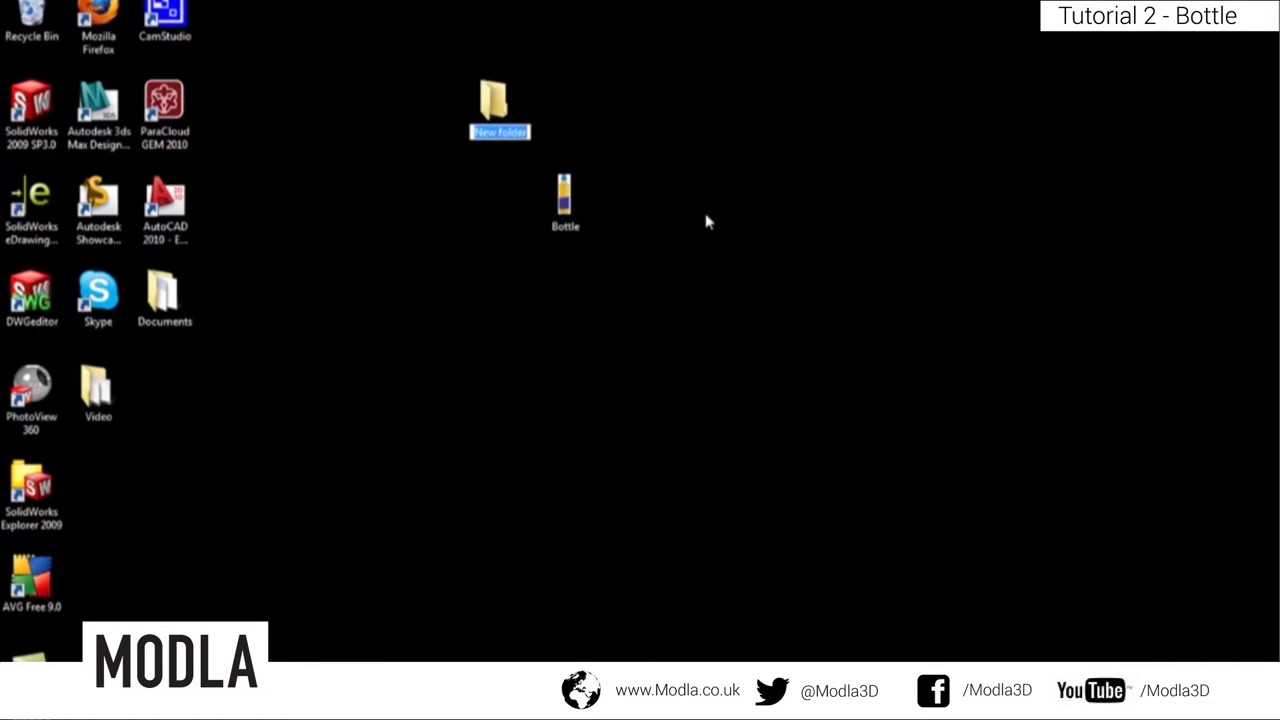
pyautogui.write('Bottle')
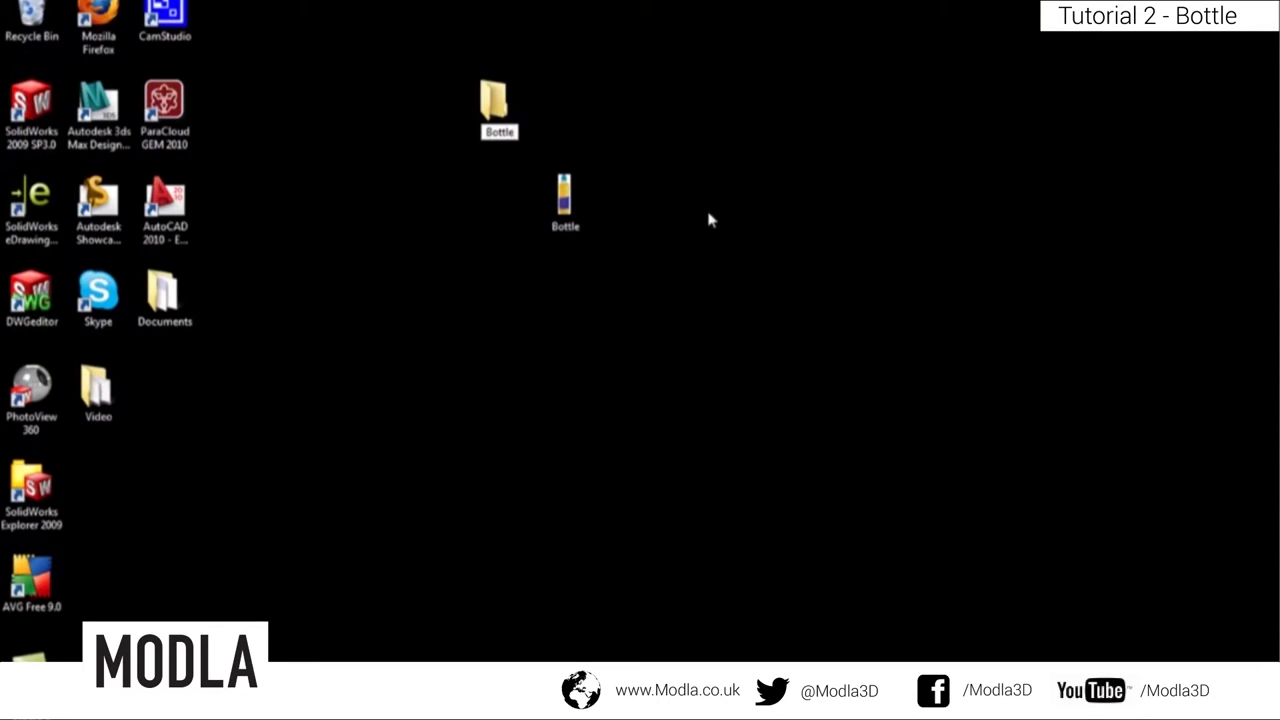
pyautogui.press('Return')
# - Move the Bottle image into the Bottle folder and check the folder's contents
pyautogui.moveTo(565, 200); pyautogui.dragTo(500, 118)
pyautogui.doubleClick(499, 108)
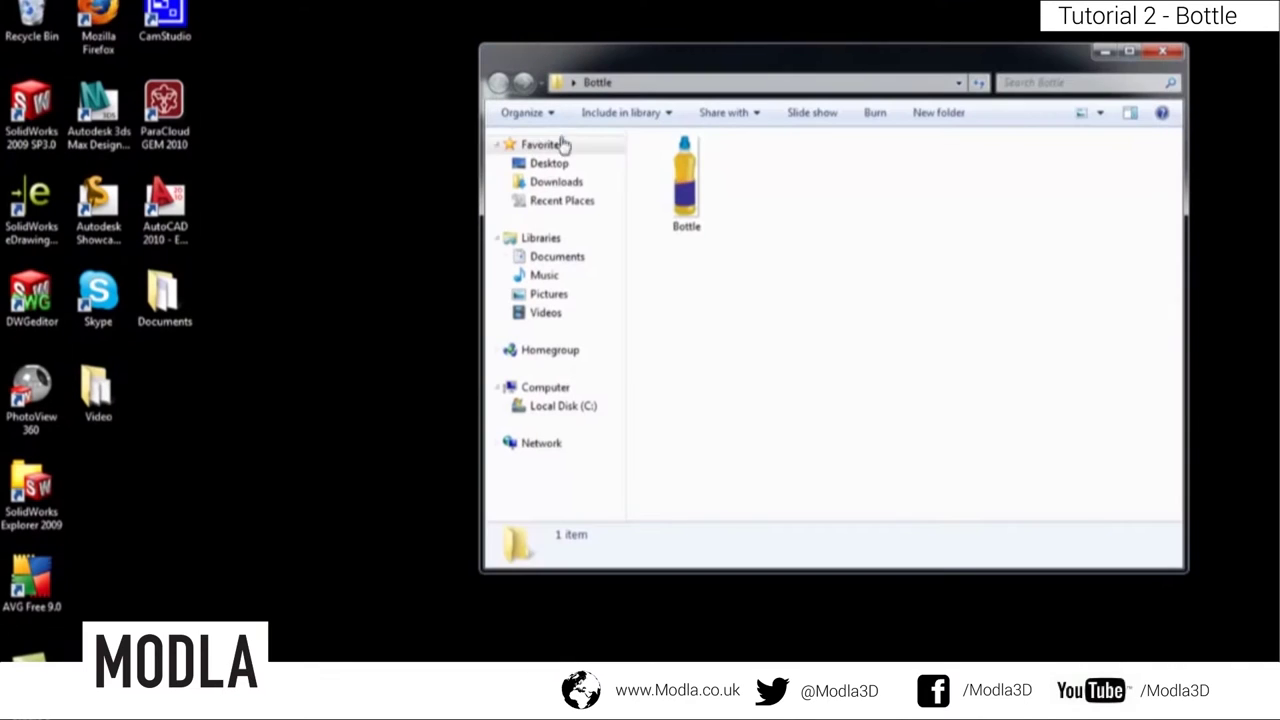
pyautogui.click(1158, 52)
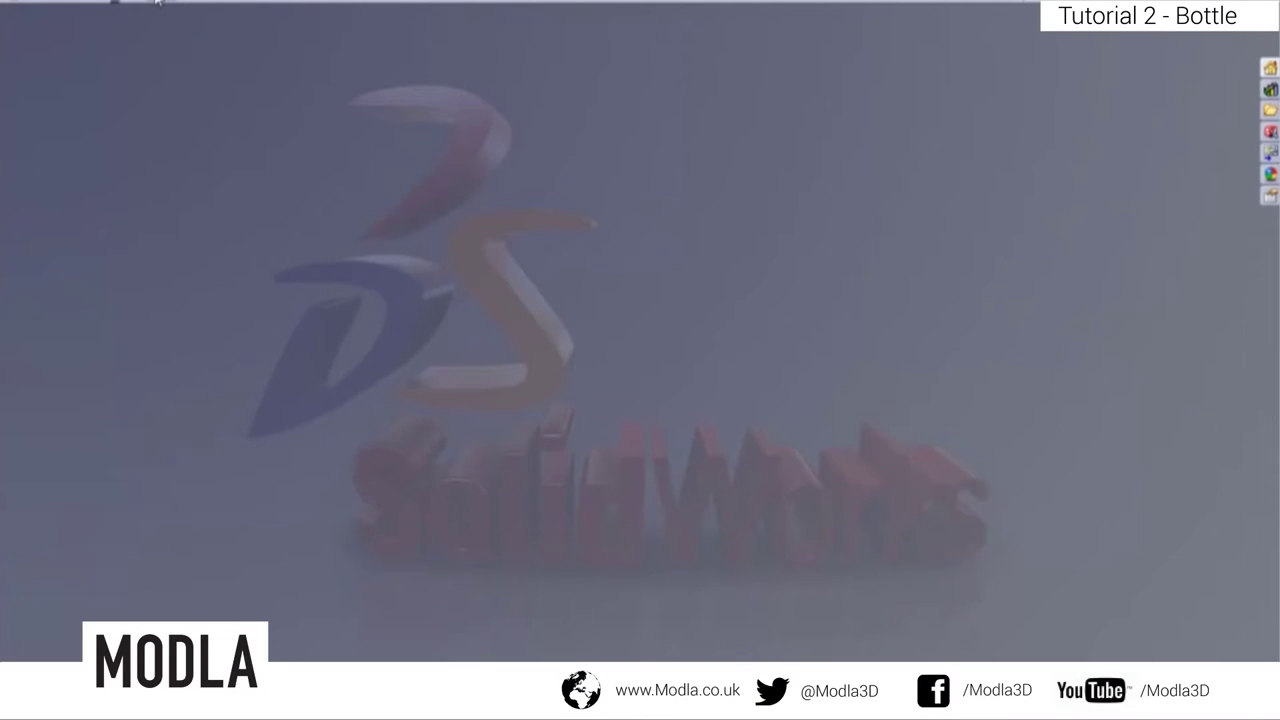
# - Create a new part document and start a sketch on the Front Plane
pyautogui.click(157, 2)
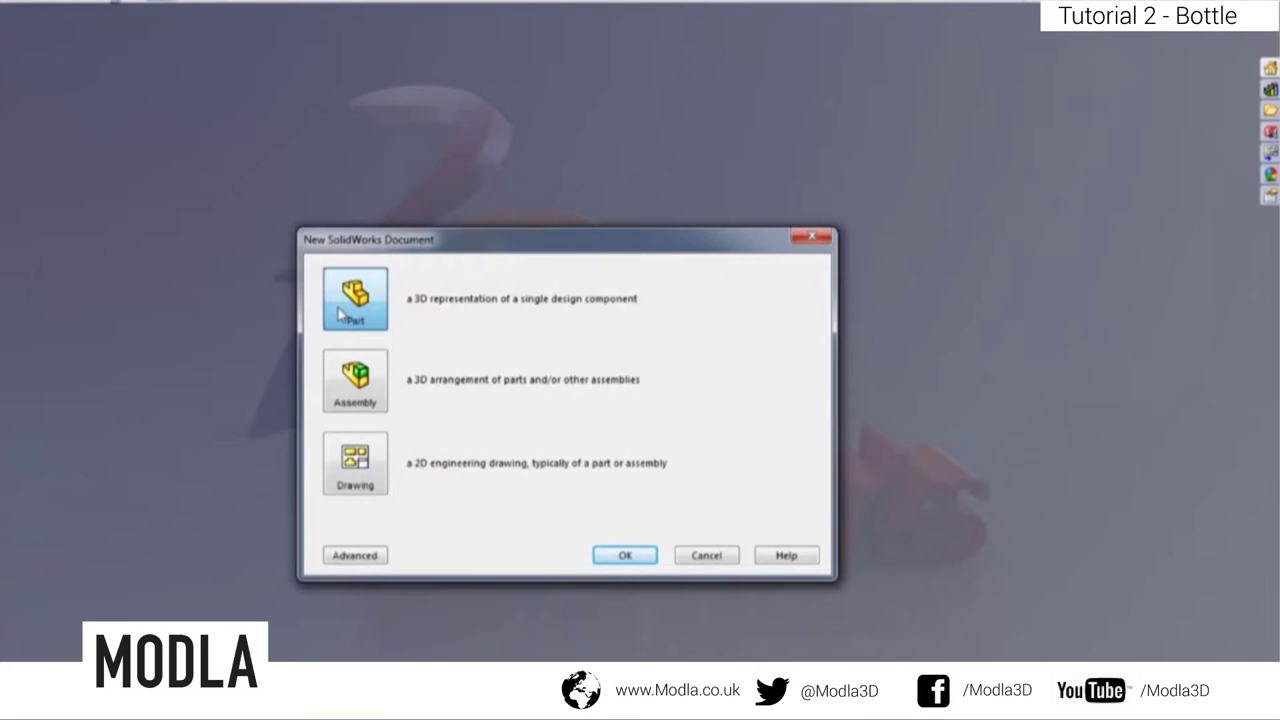
pyautogui.click(630, 553)
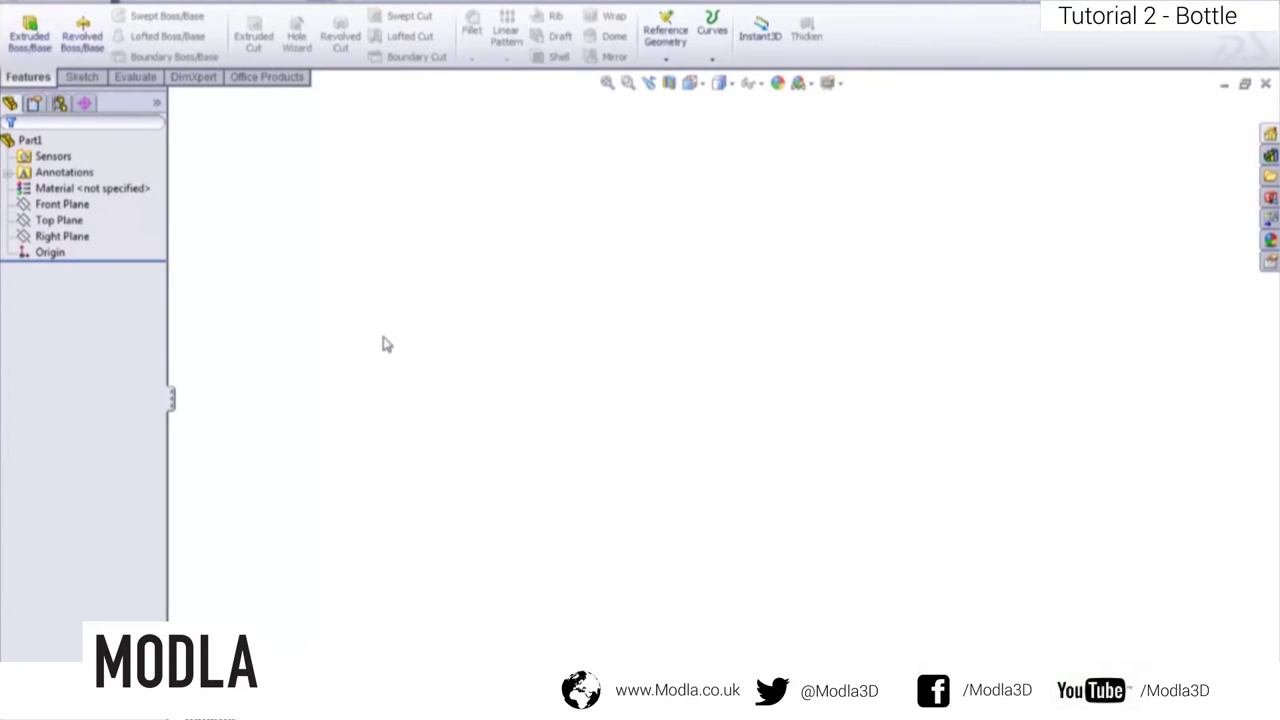
pyautogui.click(86, 208)
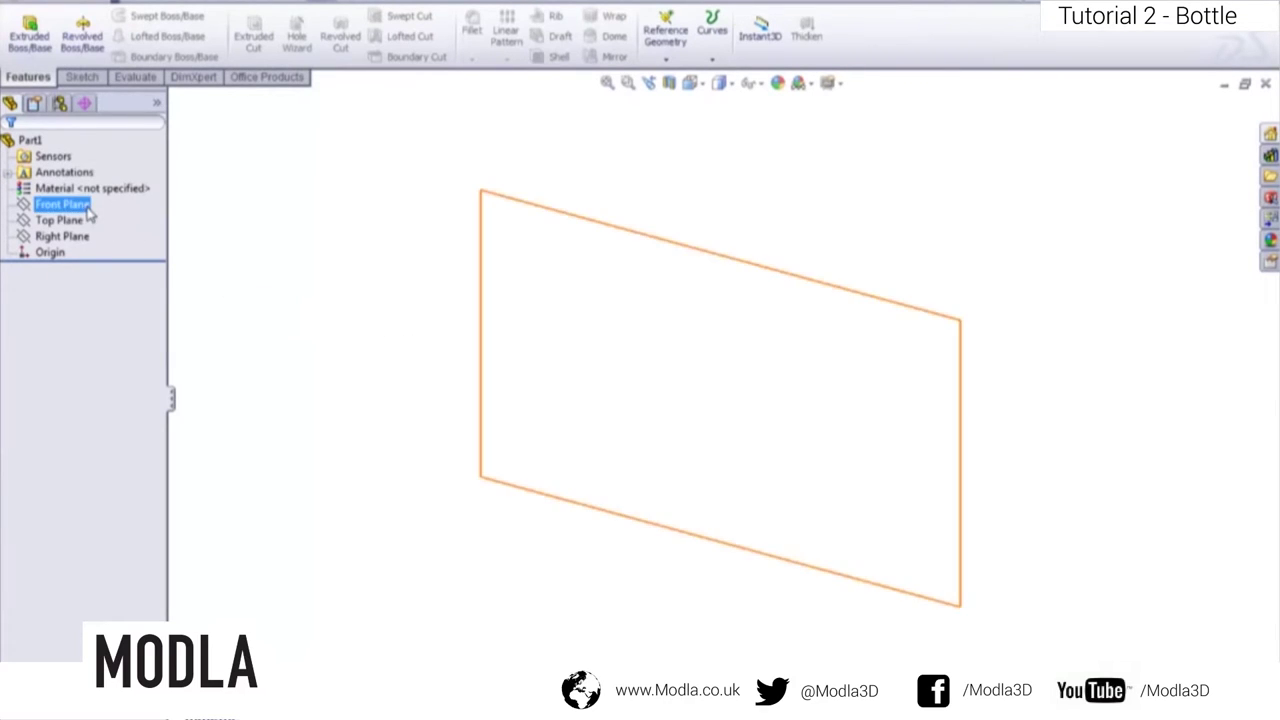
pyautogui.rightClick(88, 210)
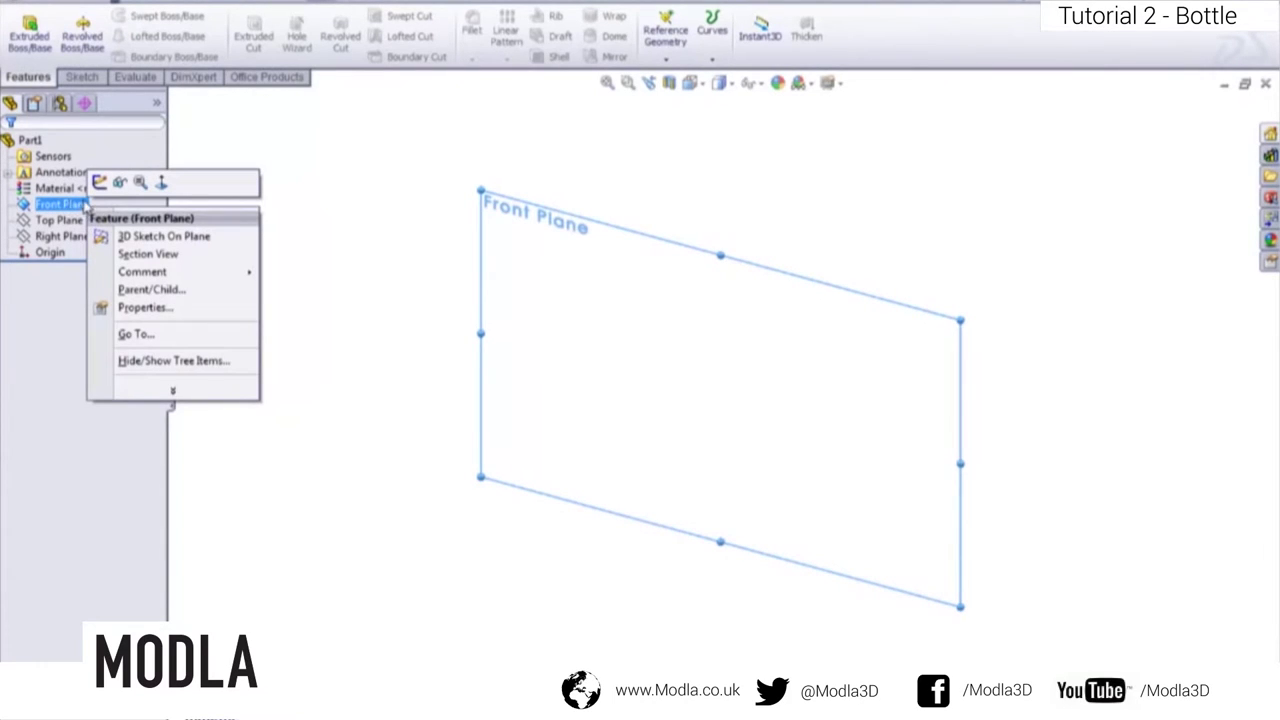
pyautogui.click(100, 183)
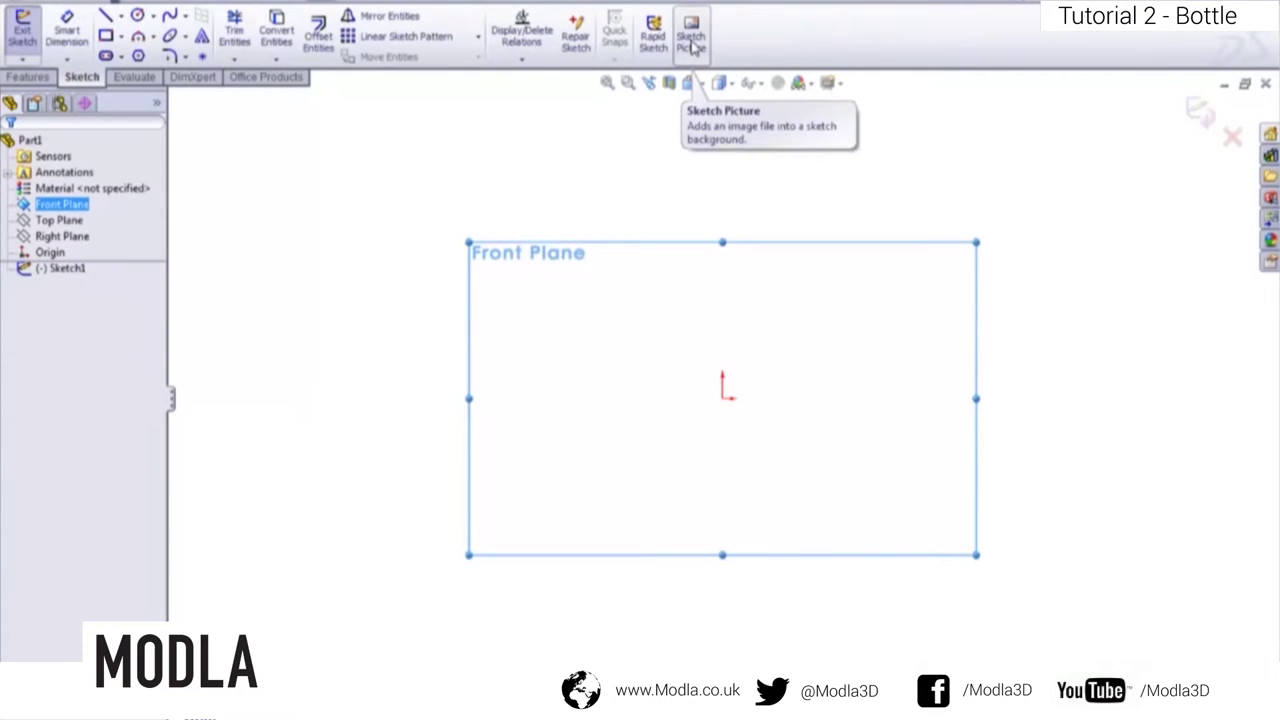
# - Customize the Sketch commands by adding the Sketch Picture command from the Sketch category beside the existing tools
pyautogui.rightClick(803, 47)
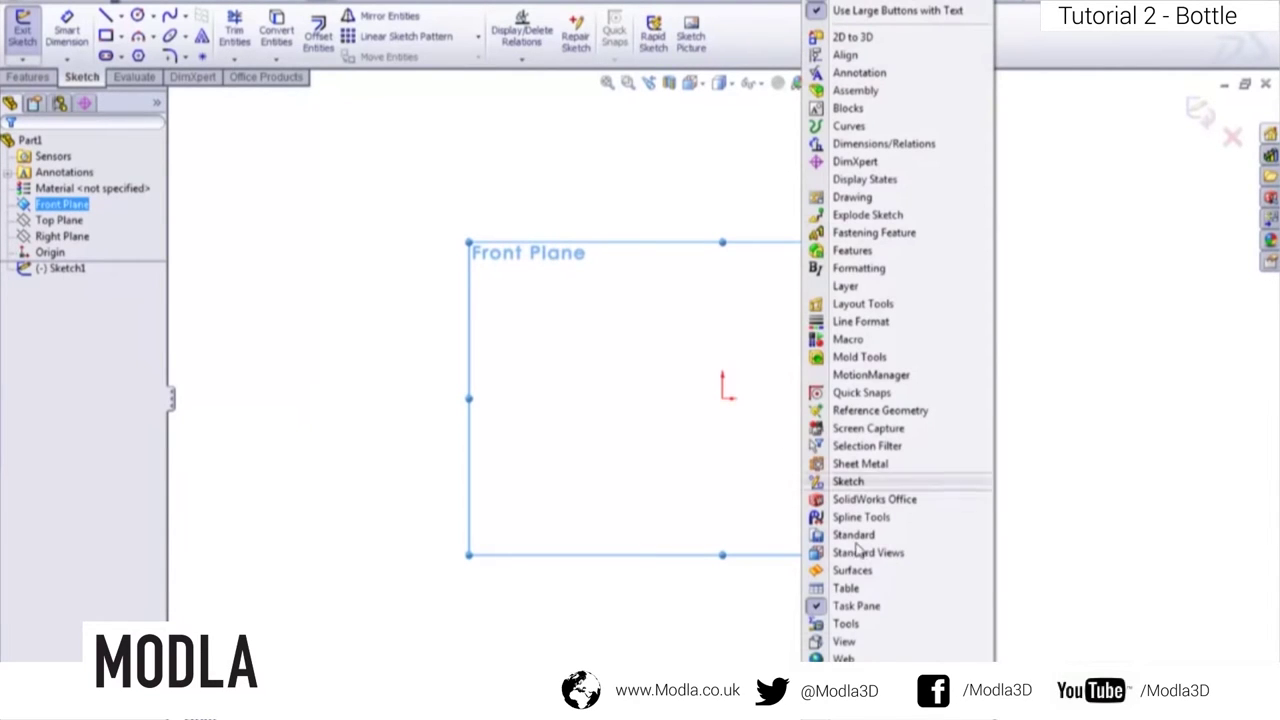
pyautogui.click(860, 700)
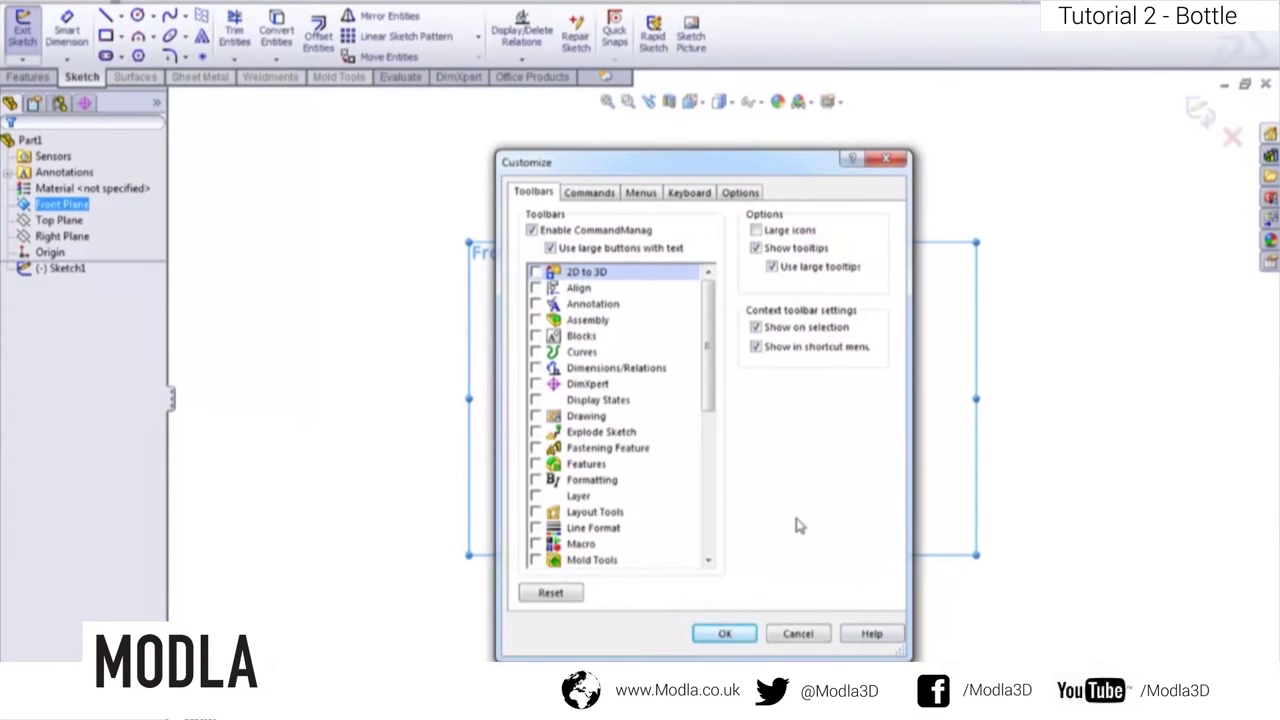
pyautogui.click(588, 193)
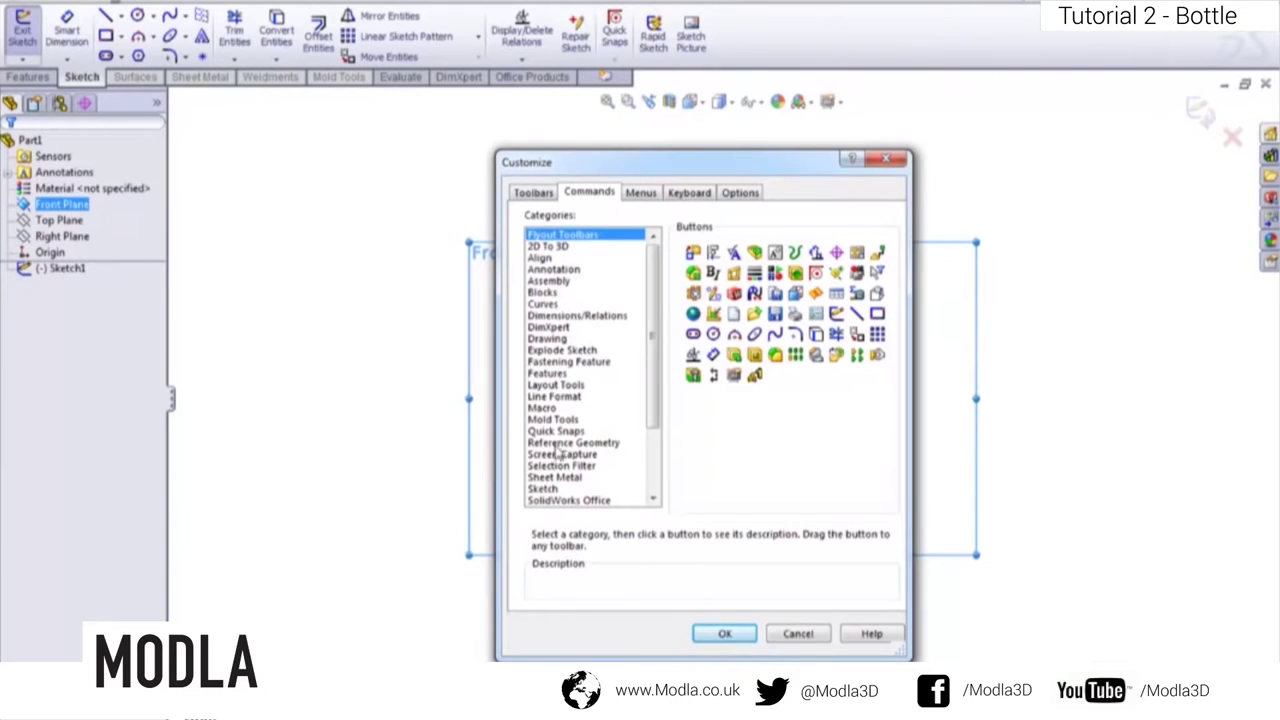
pyautogui.click(559, 488)
pyautogui.click(777, 358)
pyautogui.moveTo(776, 356)
pyautogui.mouseDown()
pyautogui.moveTo(786, 128)
pyautogui.moveTo(764, 46)
pyautogui.mouseUp()
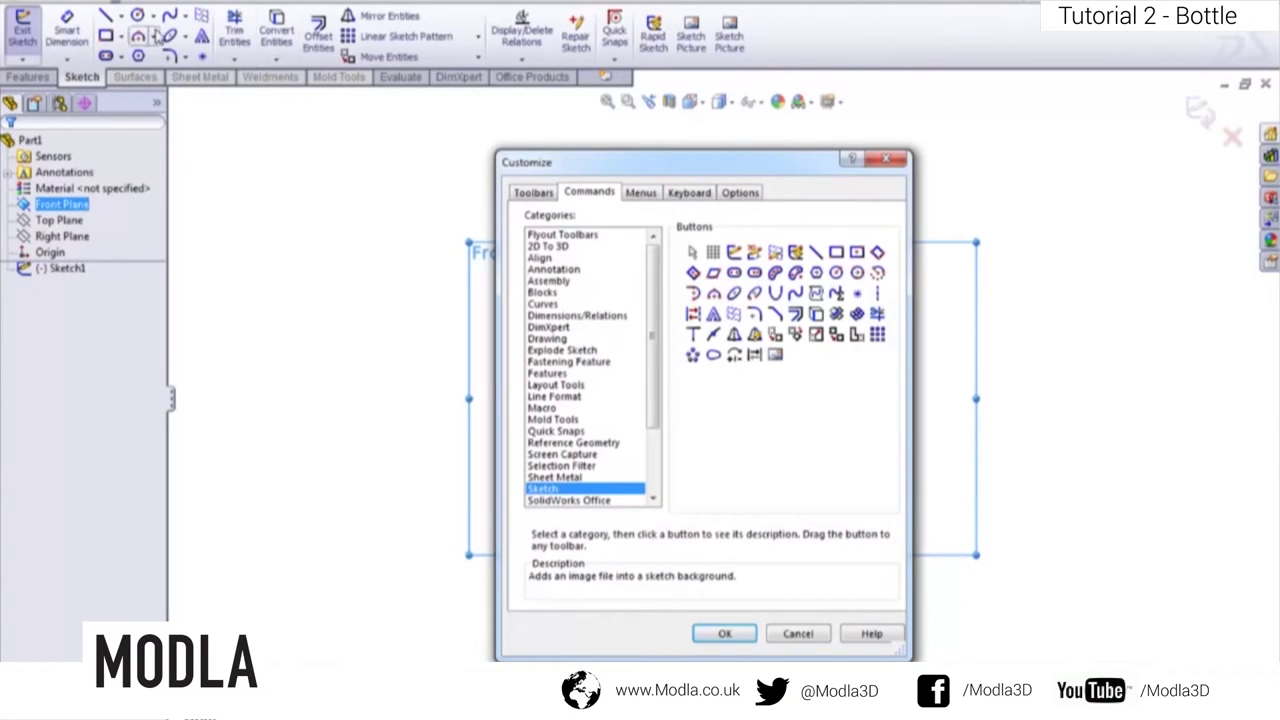
pyautogui.click(890, 168)
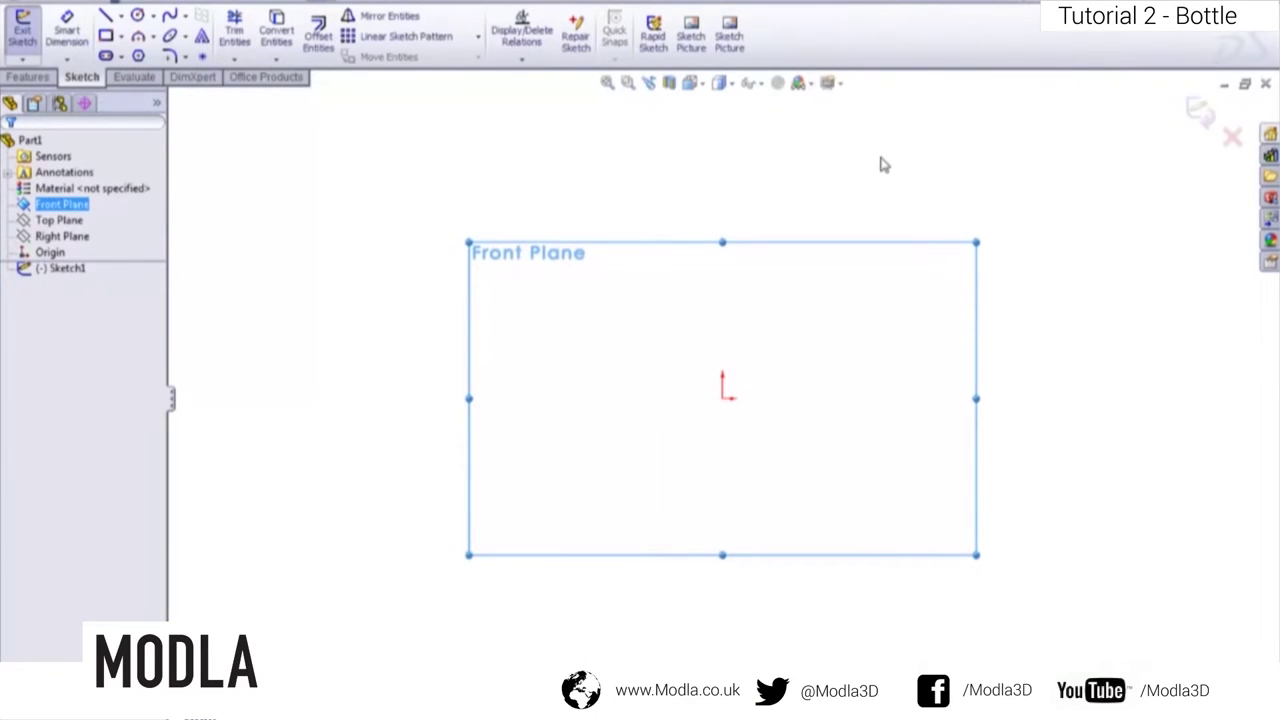
# - Insert the Bottle image from the desktop's Bottle folder as a sketch picture on the Front Plane, keeping its default size
pyautogui.click(730, 36)
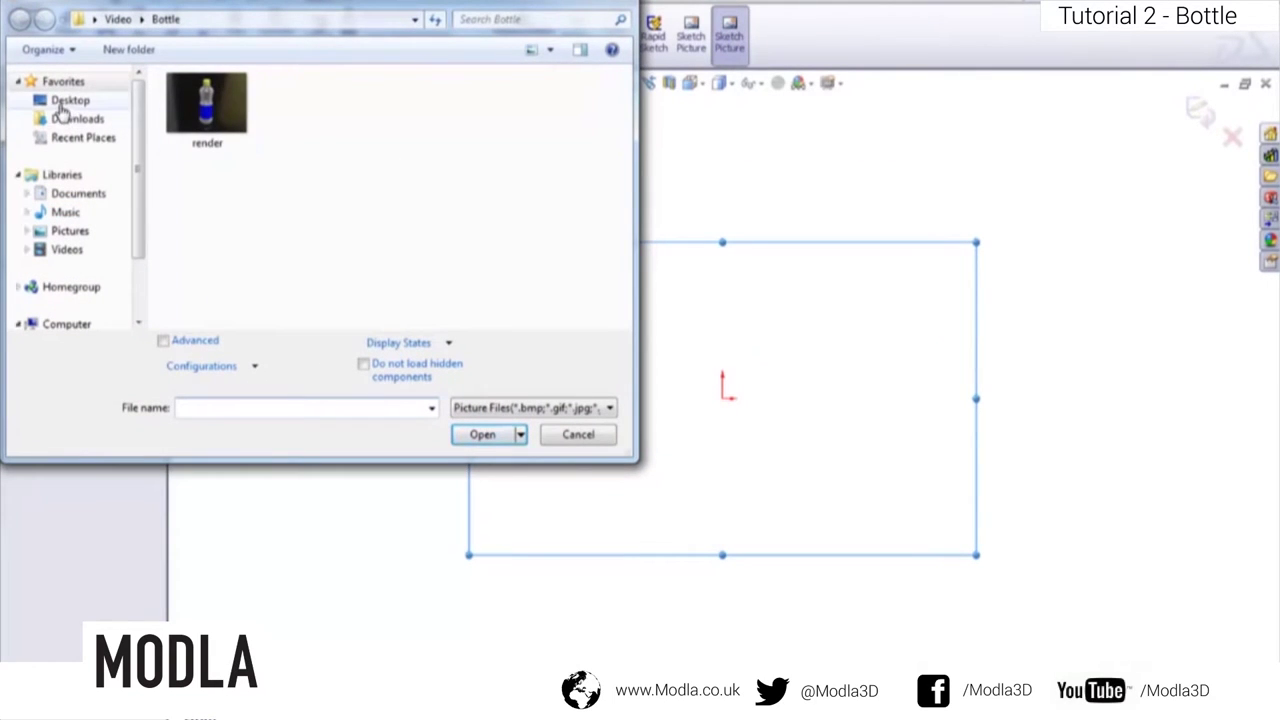
pyautogui.click(62, 104)
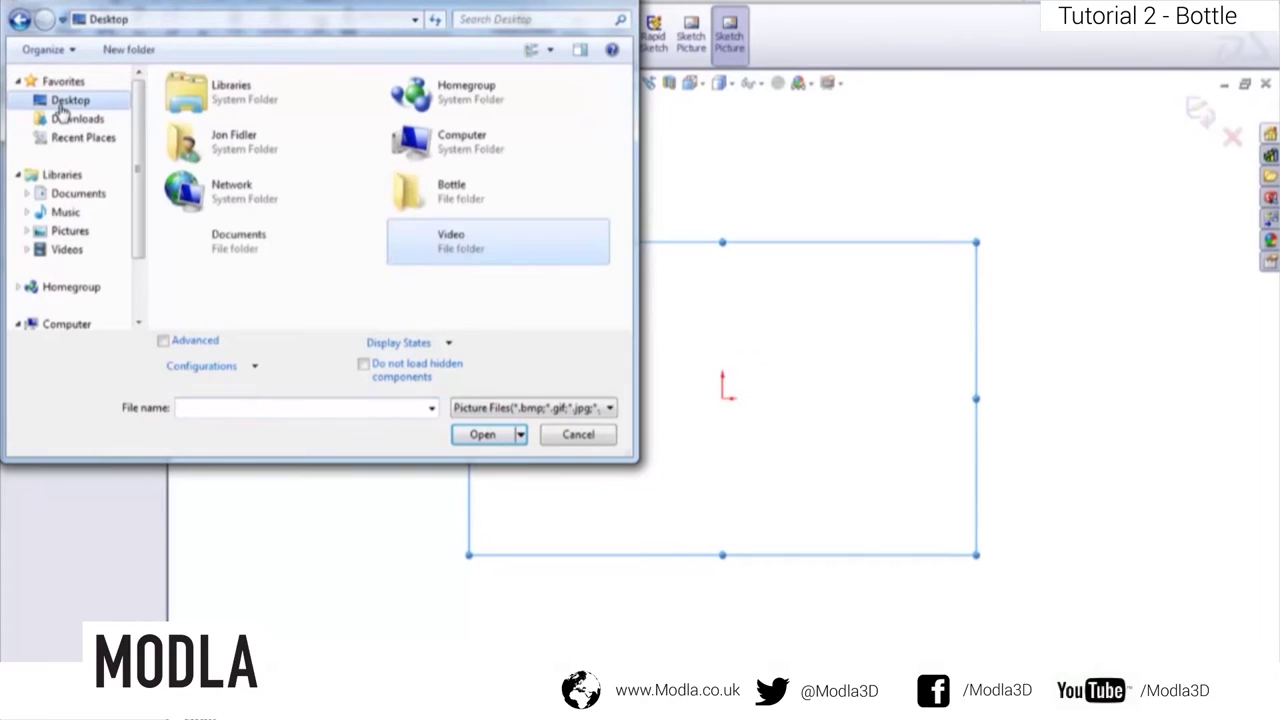
pyautogui.doubleClick(428, 192)
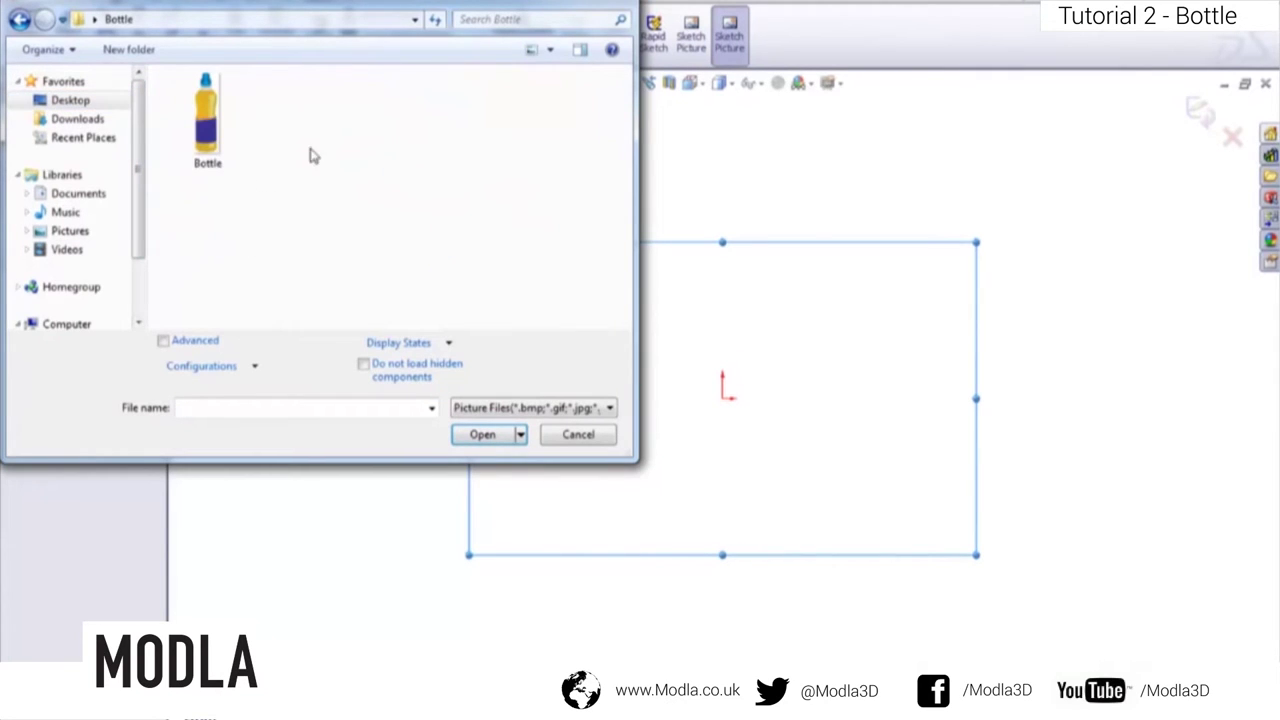
pyautogui.click(208, 120)
pyautogui.click(486, 437)
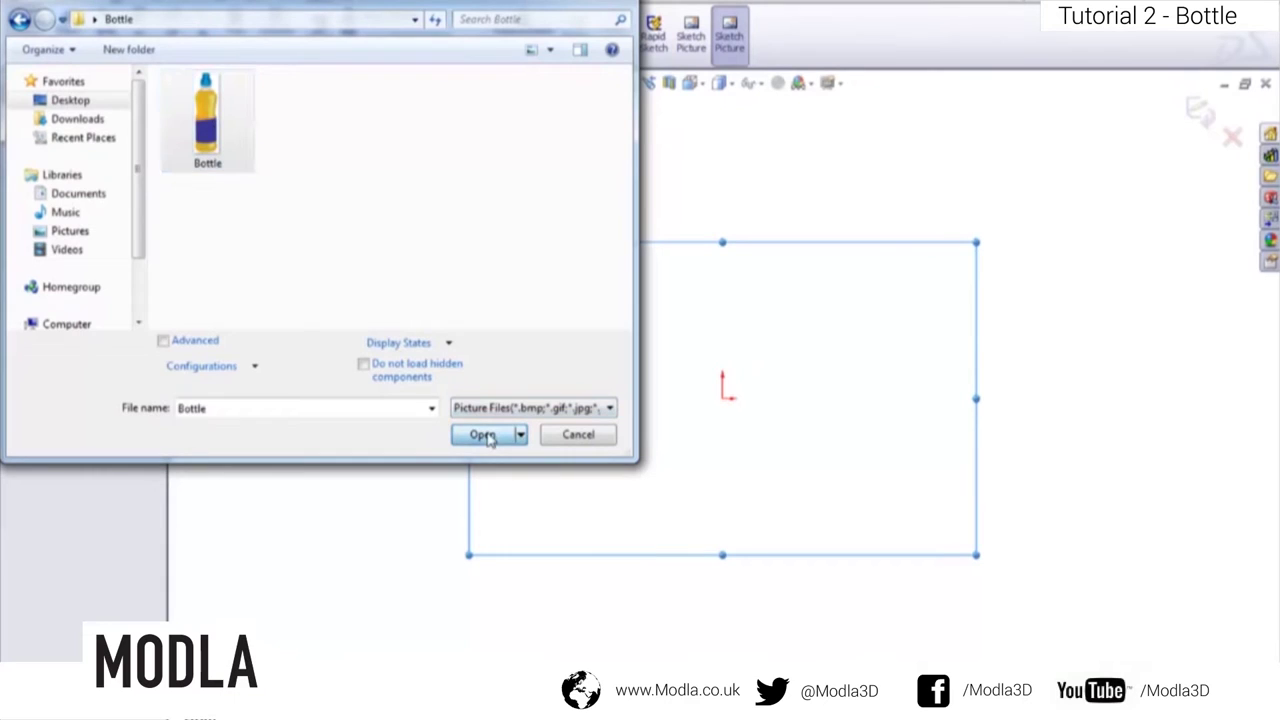
pyautogui.scroll(3, 786, 428)
pyautogui.scroll(2, 756, 418)
pyautogui.scroll(-3, 752, 200)
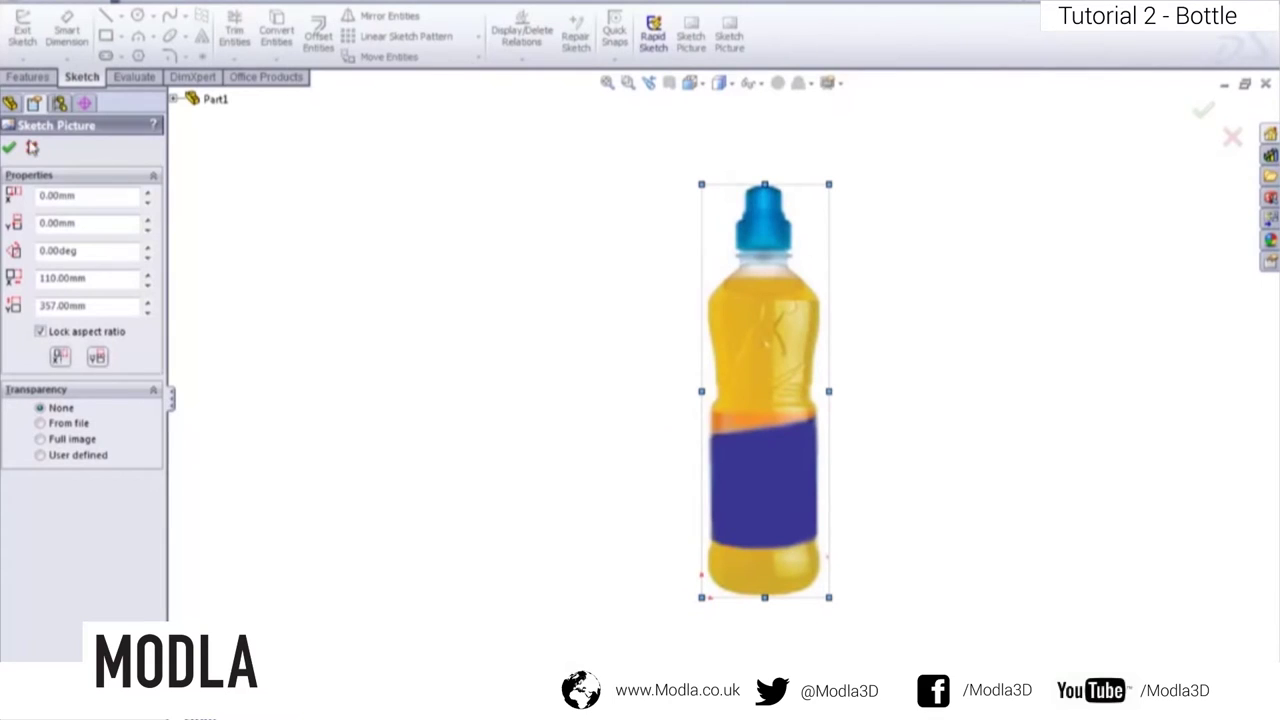
pyautogui.click(9, 147)
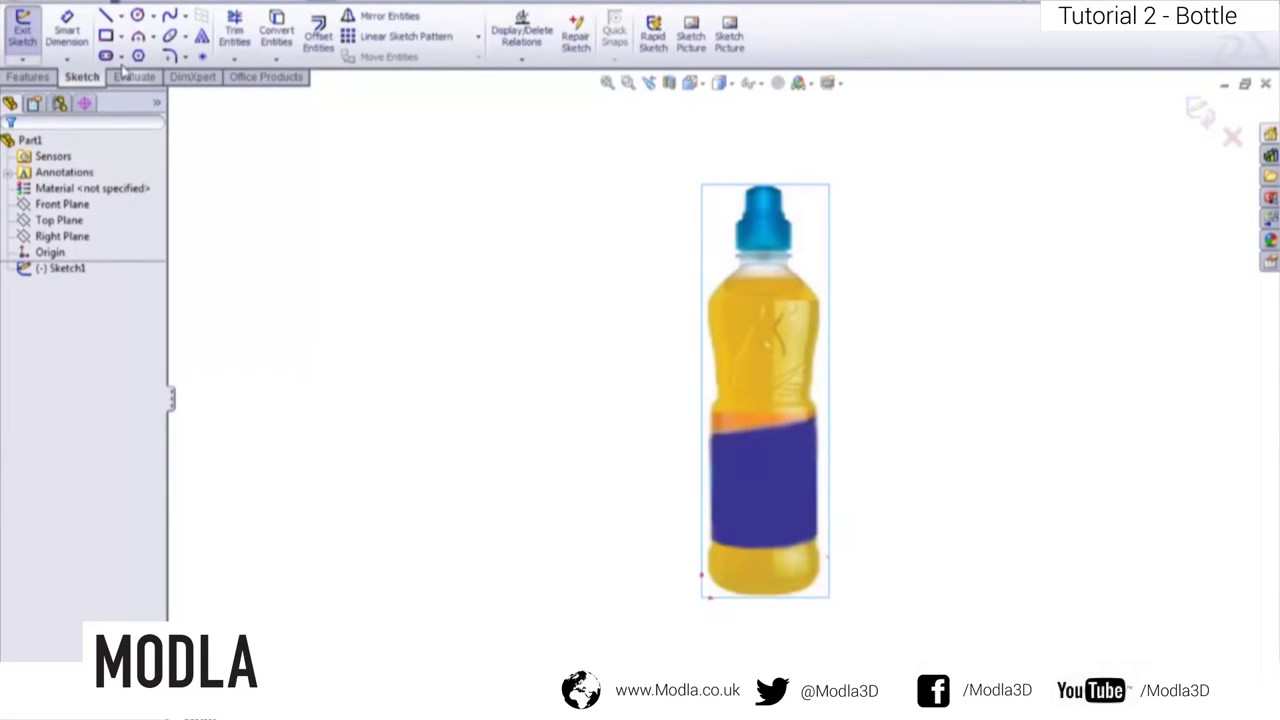
# - Sketch a vertical centerline about 381 mm long upward from the origin along the picture's side edge
pyautogui.click(121, 17)
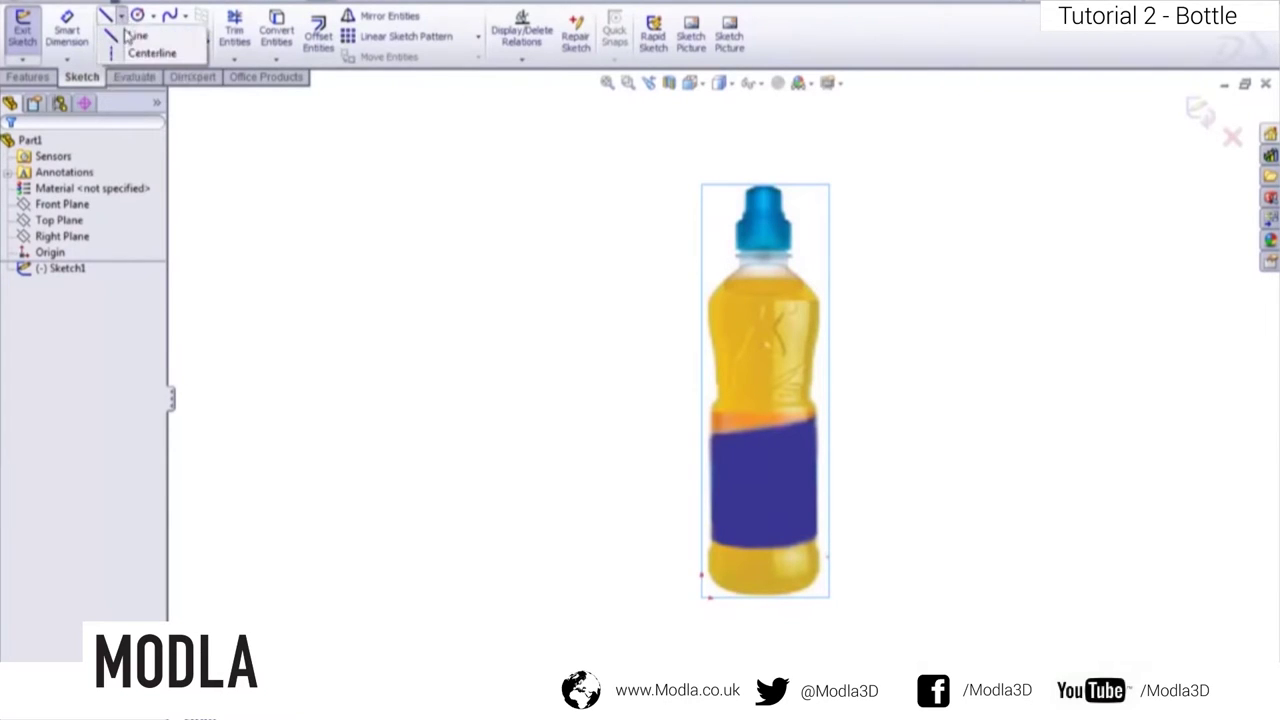
pyautogui.click(130, 55)
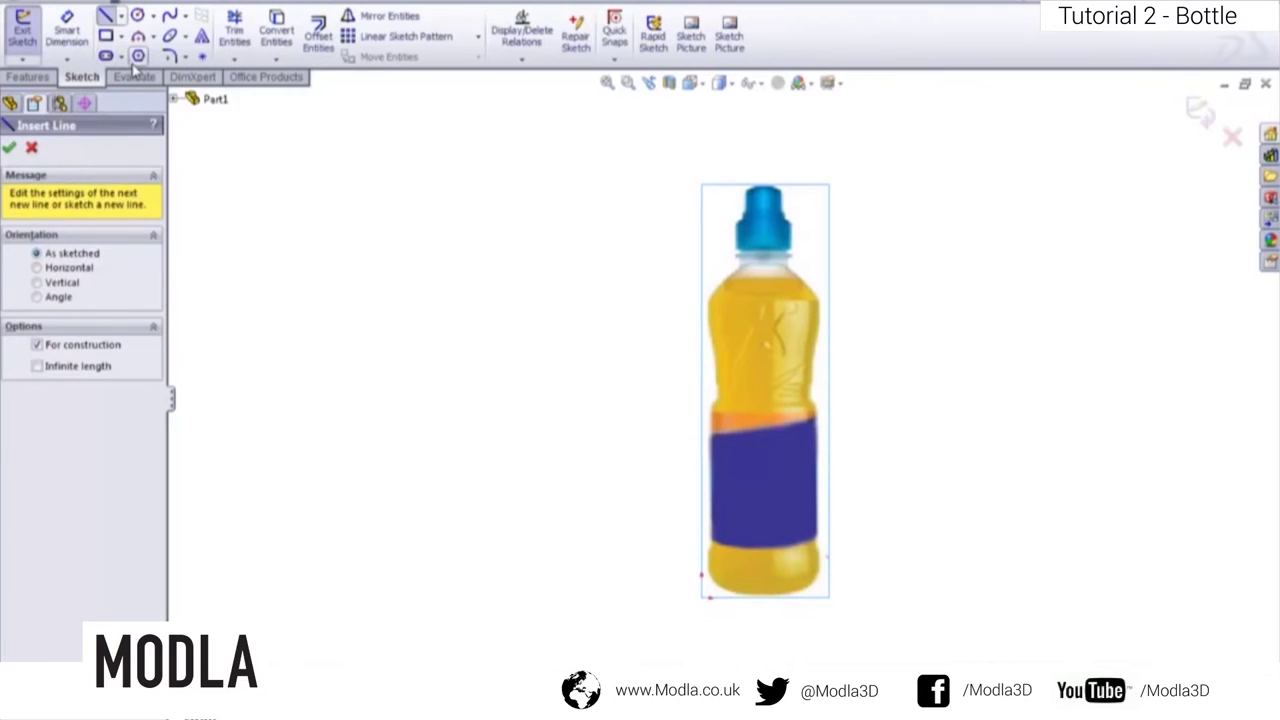
pyautogui.click(700, 597)
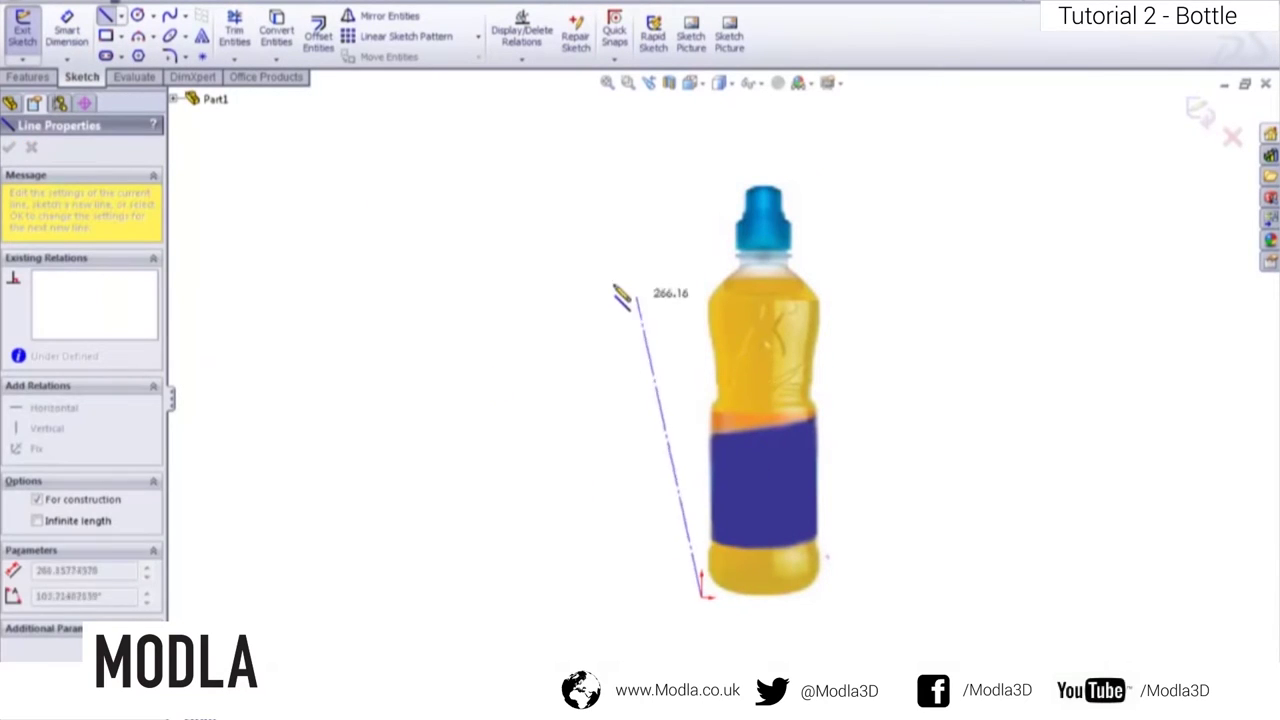
pyautogui.click(701, 158)
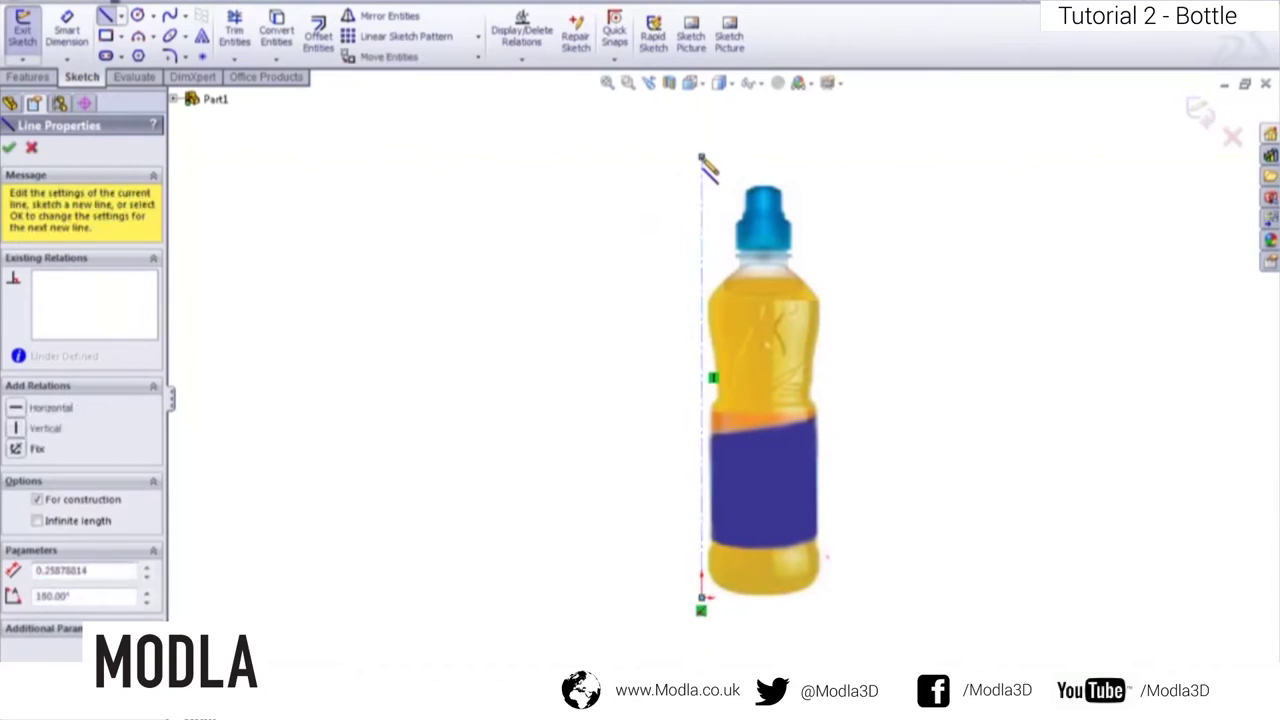
pyautogui.press('Escape')
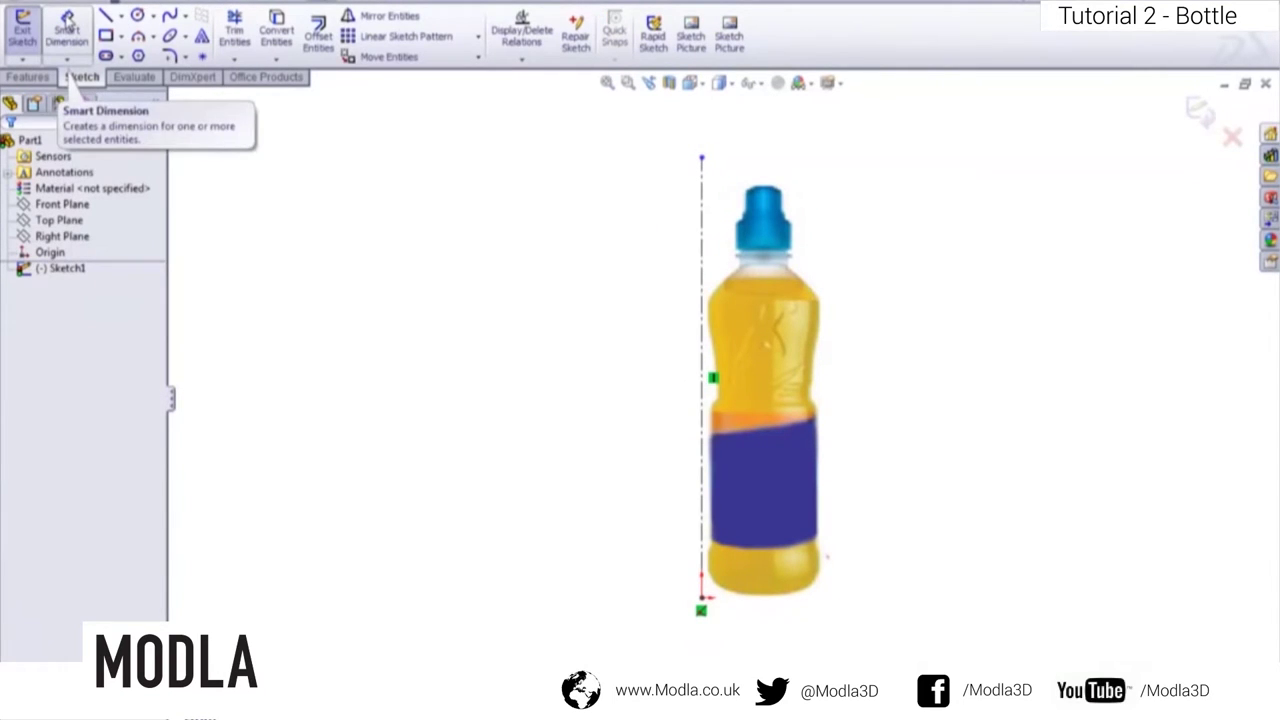
# - Dimension the centerline's length and set it to 250 mm
pyautogui.click(67, 20)
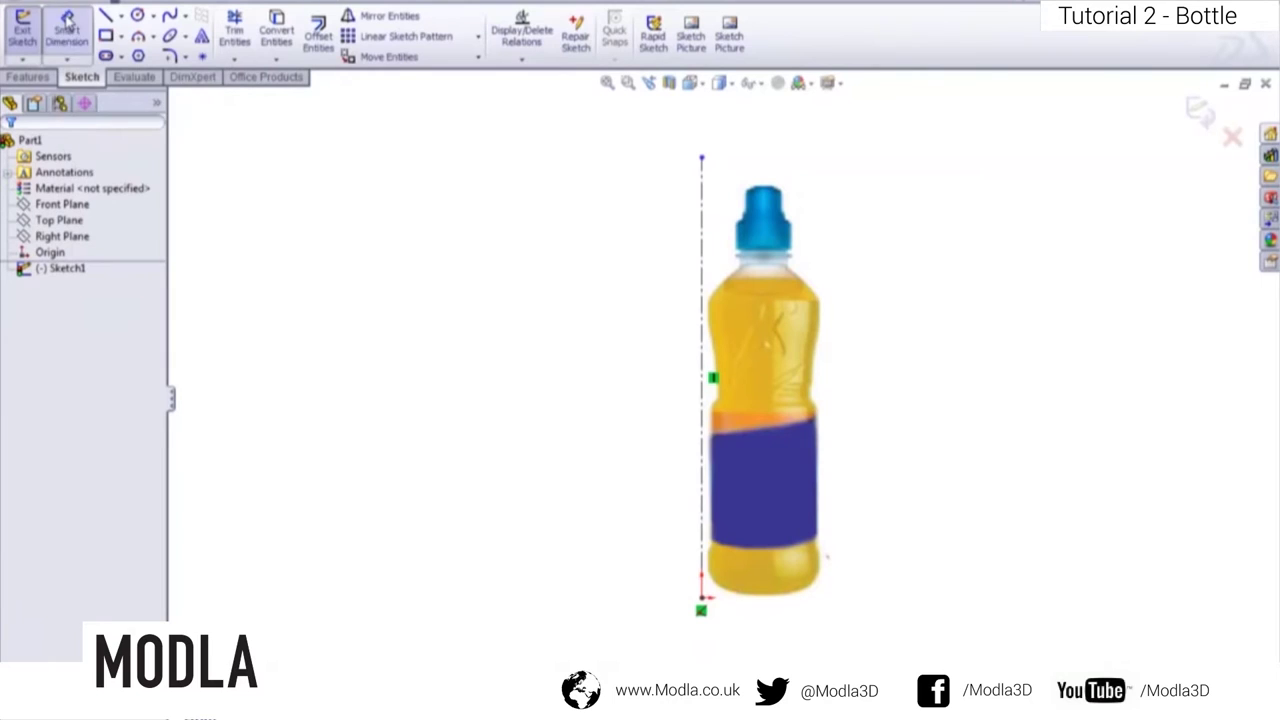
pyautogui.click(703, 306)
pyautogui.click(525, 378)
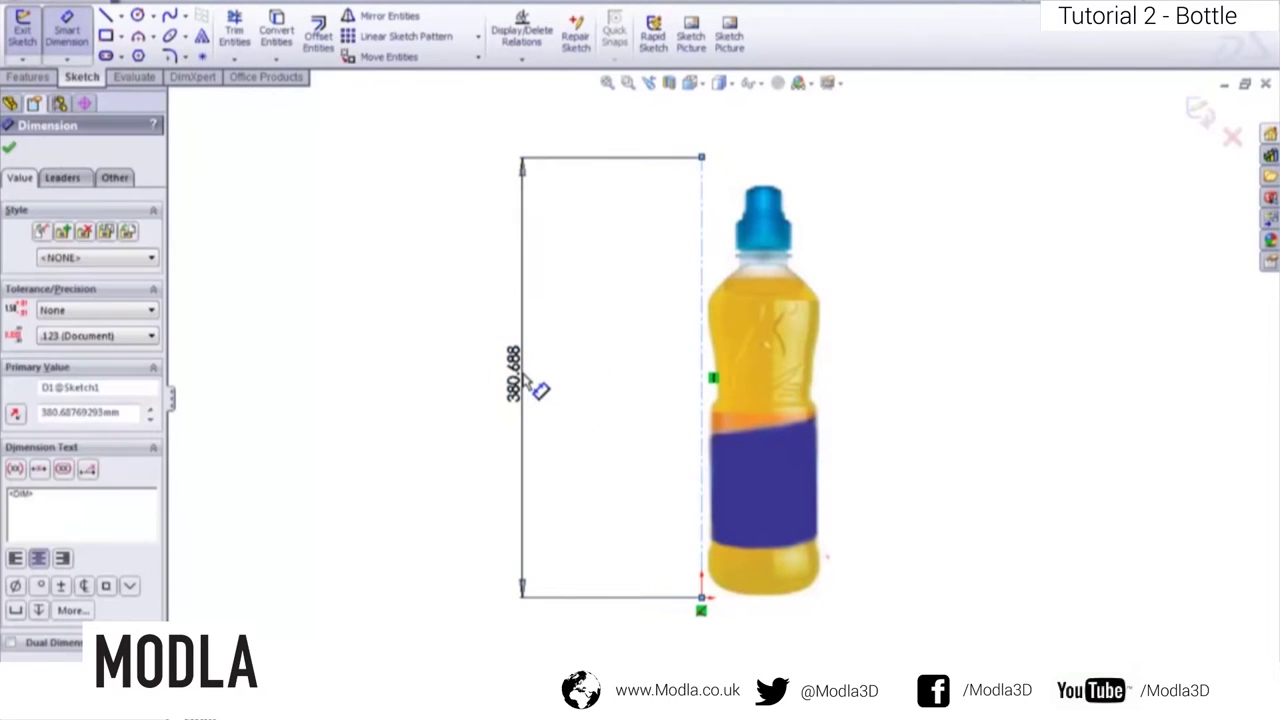
pyautogui.write('250')
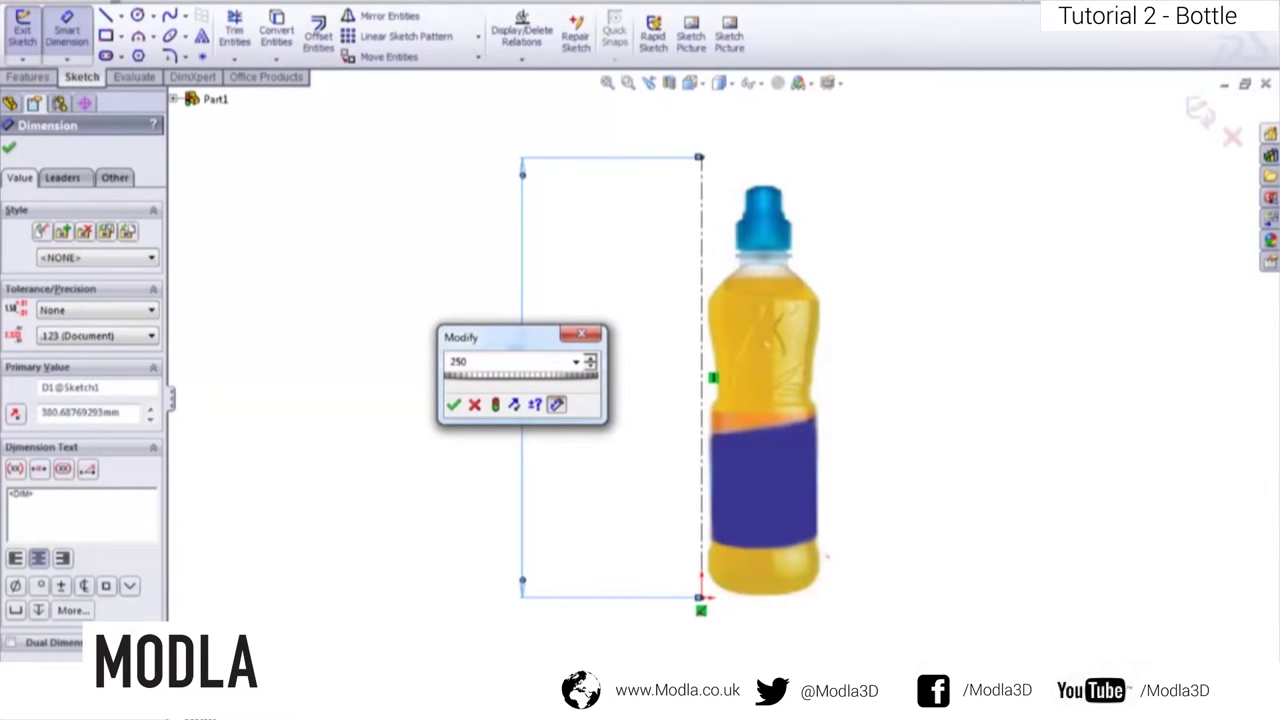
pyautogui.press('Return')
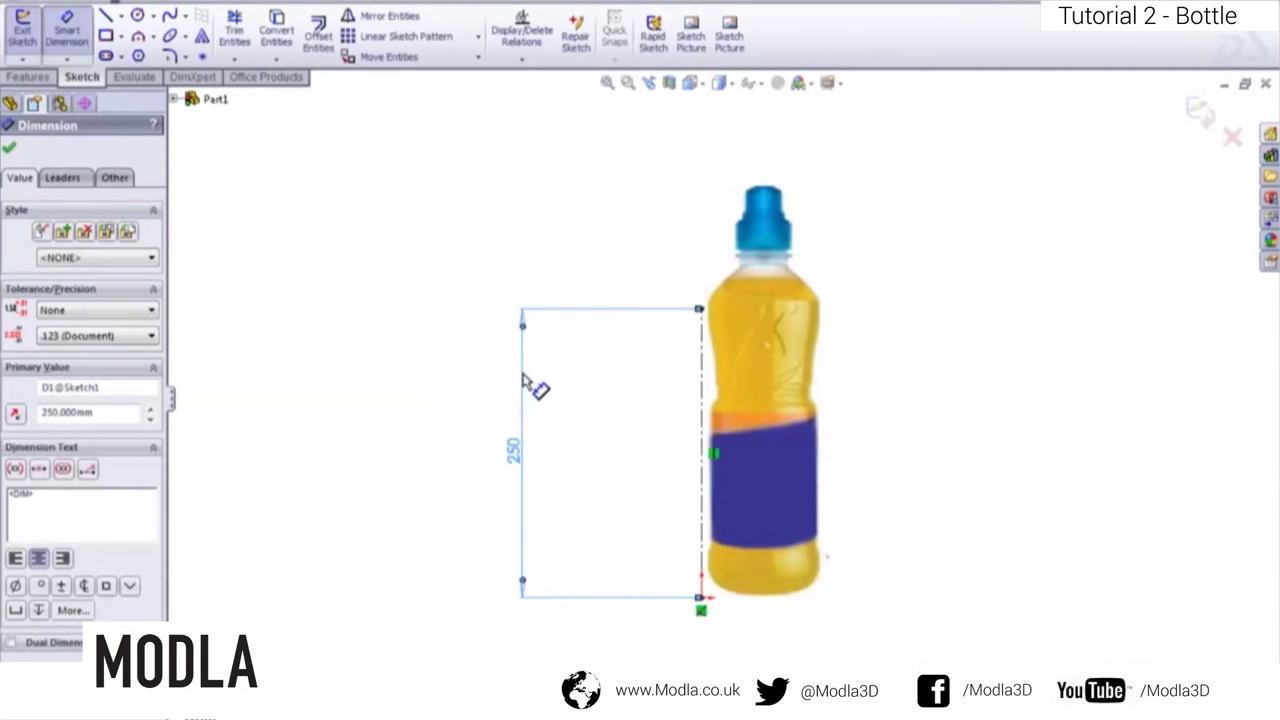
pyautogui.press('Escape')
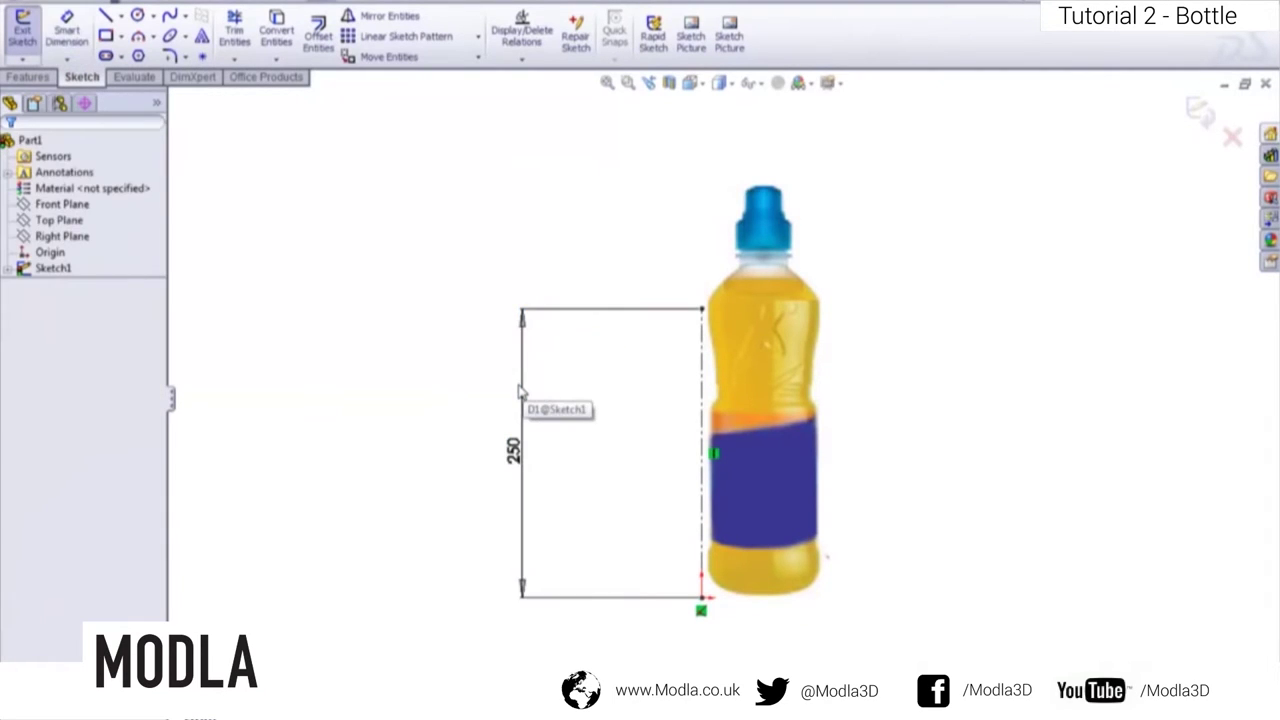
# - Scale the bottle picture to about 85 by 276 mm and shift it horizontally by about -41 mm to centre it on the centerline
pyautogui.click(808, 384)
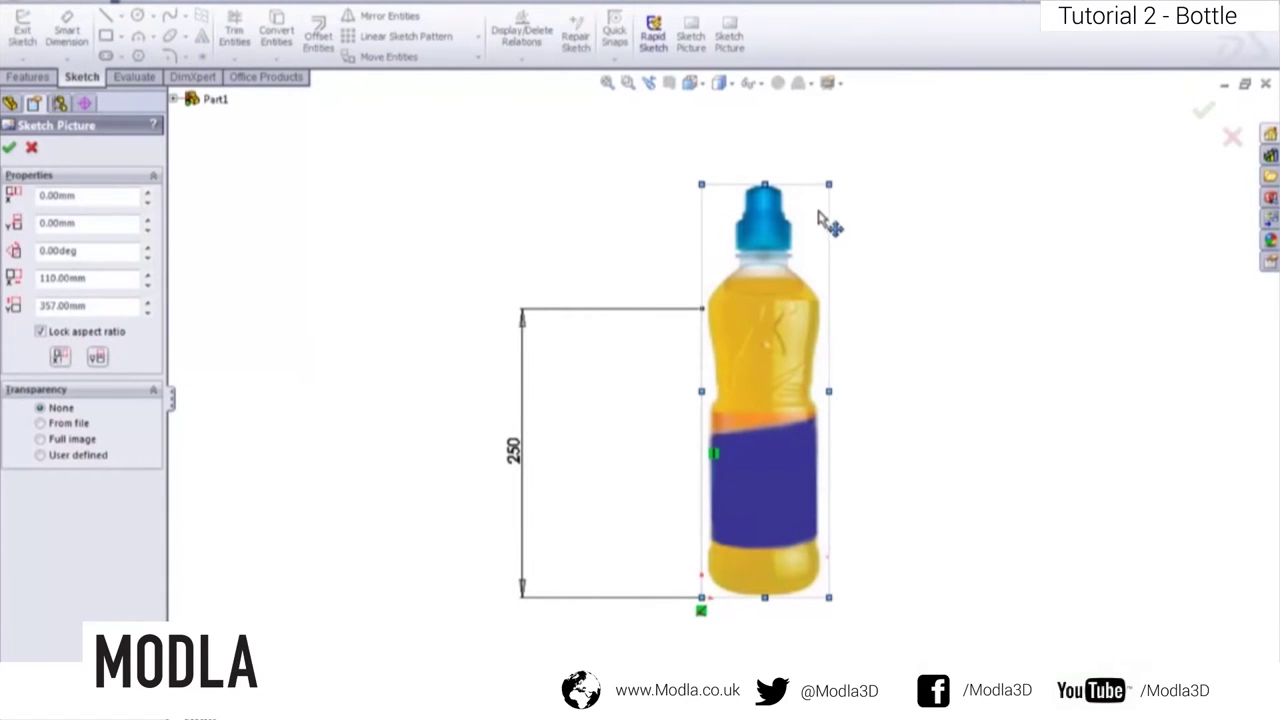
pyautogui.moveTo(829, 184); pyautogui.dragTo(783, 279)
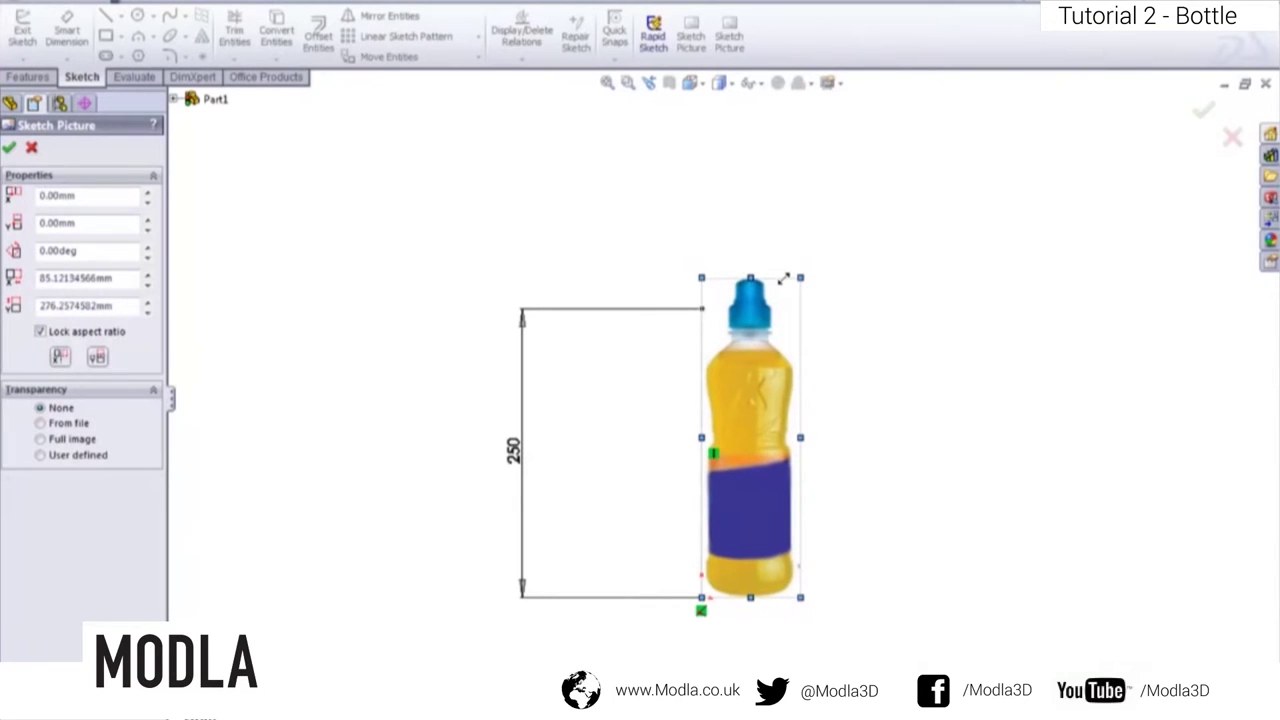
pyautogui.moveTo(737, 336); pyautogui.dragTo(690, 340)
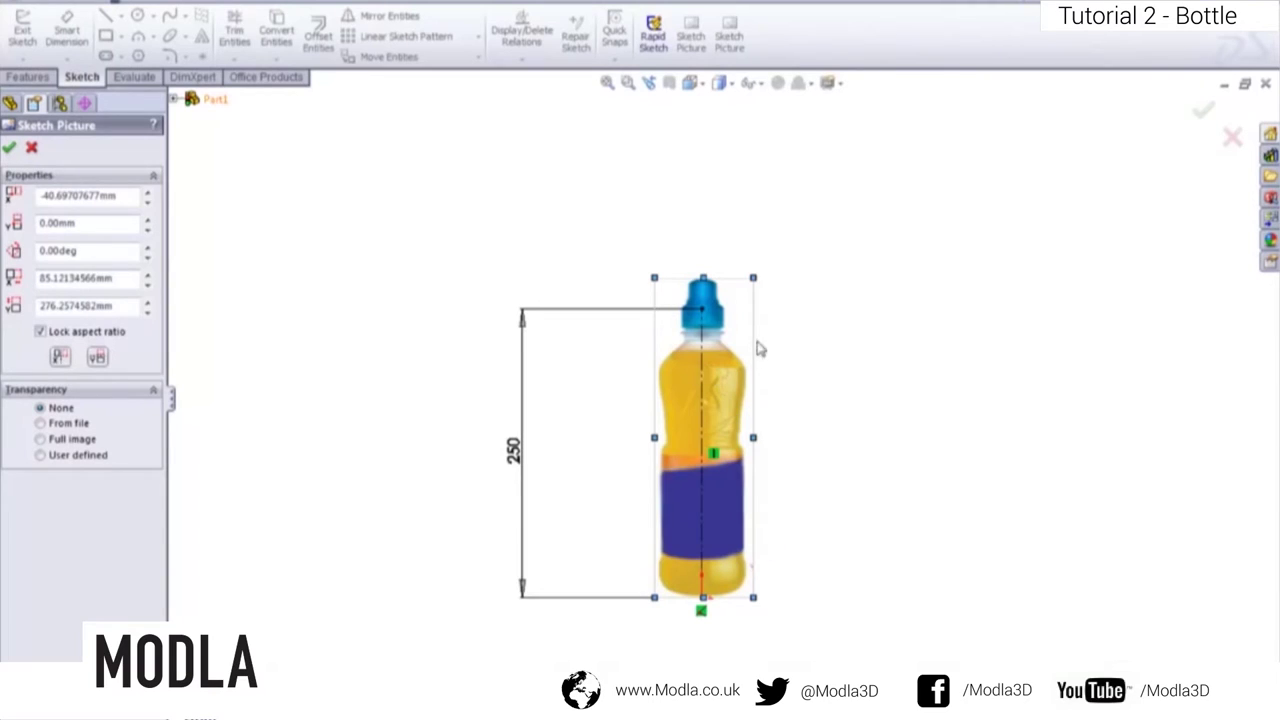
pyautogui.click(10, 149)
pyautogui.click(10, 149)
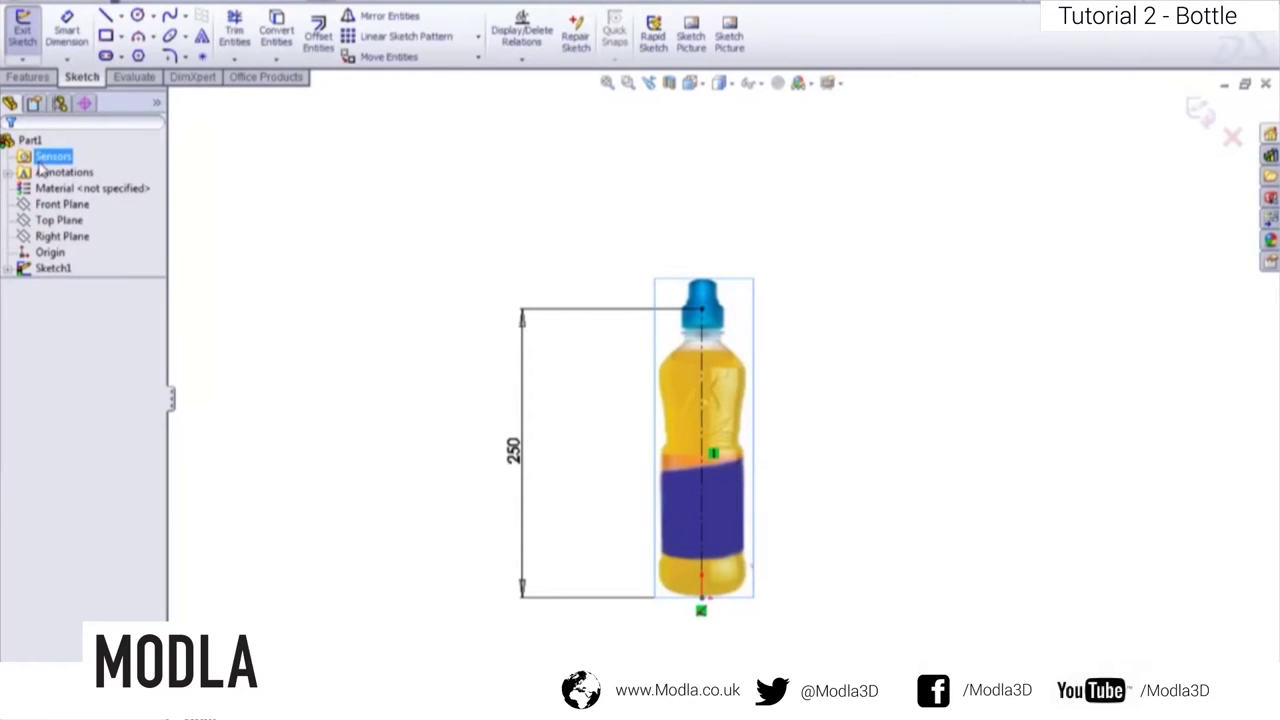
# - Close the picture sketch and start a new sketch on the Front Plane
pyautogui.click(28, 42)
pyautogui.click(26, 42)
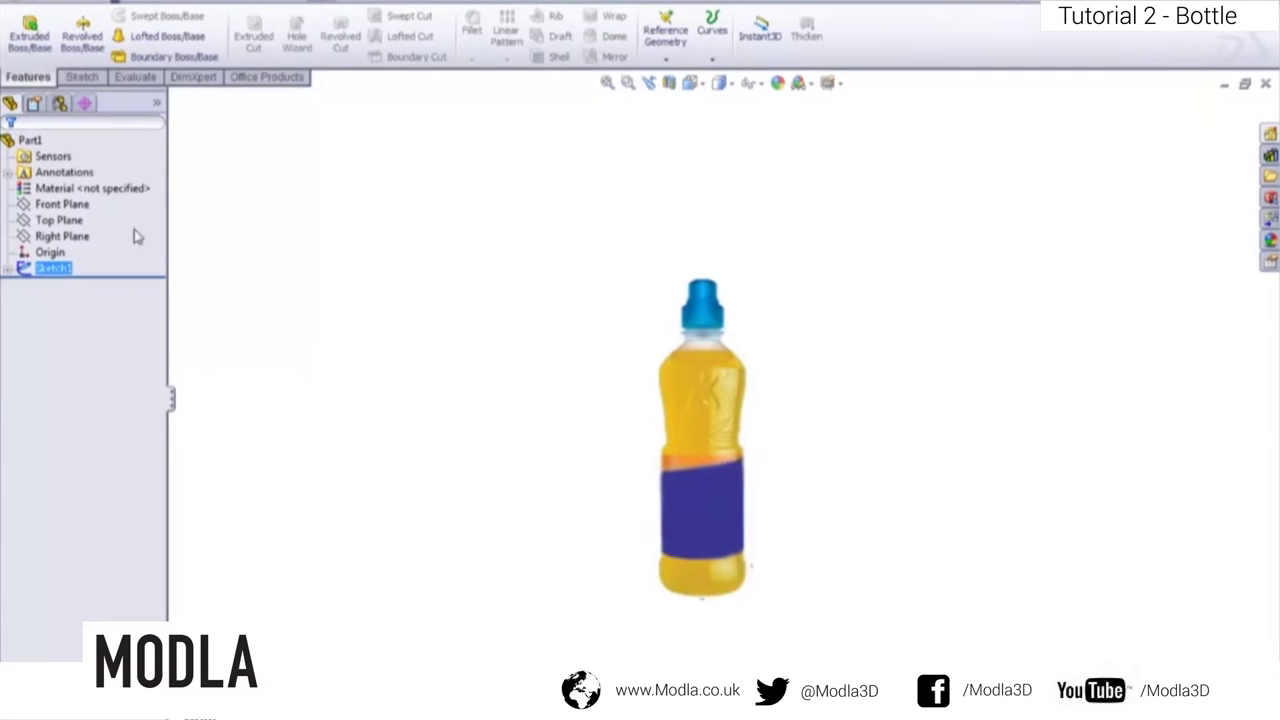
pyautogui.rightClick(60, 205)
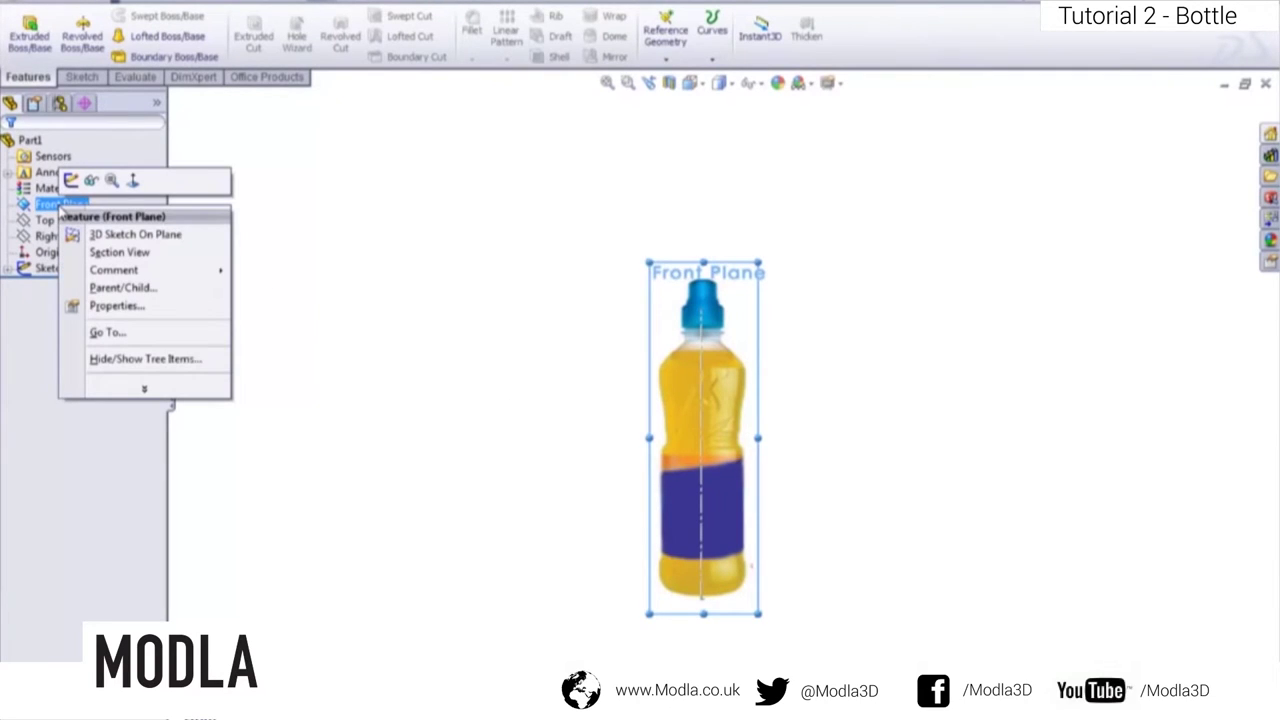
pyautogui.click(70, 180)
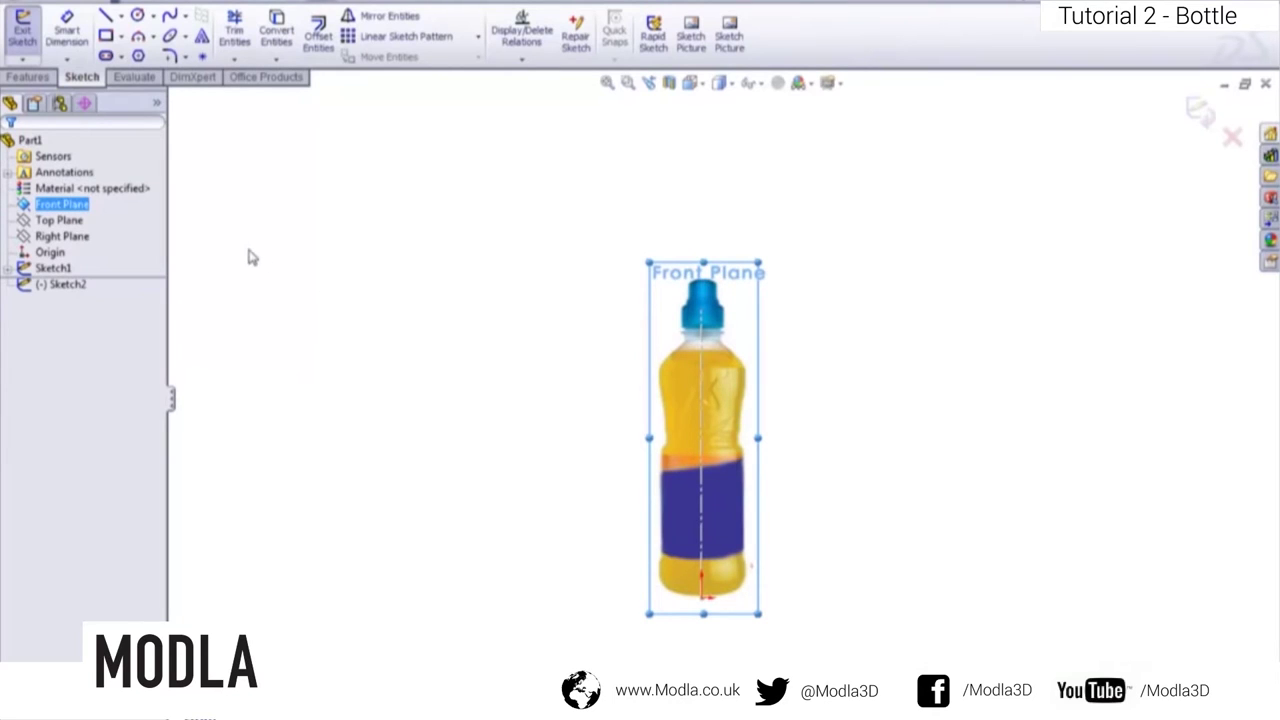
# - Sketch a horizontal line about 16 mm long from the centerline's upper end, continuing with a vertical line down to the neck ring
pyautogui.click(104, 16)
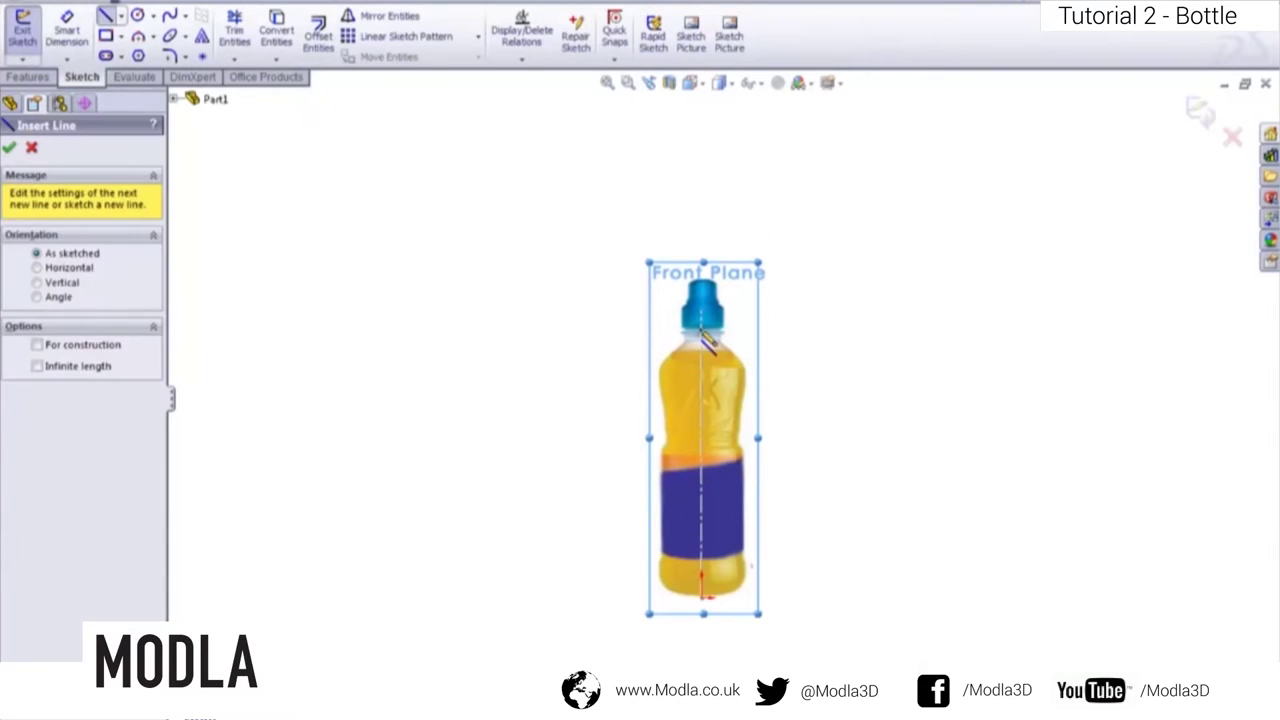
pyautogui.scroll(-4, 692, 350)
pyautogui.scroll(-2, 694, 312)
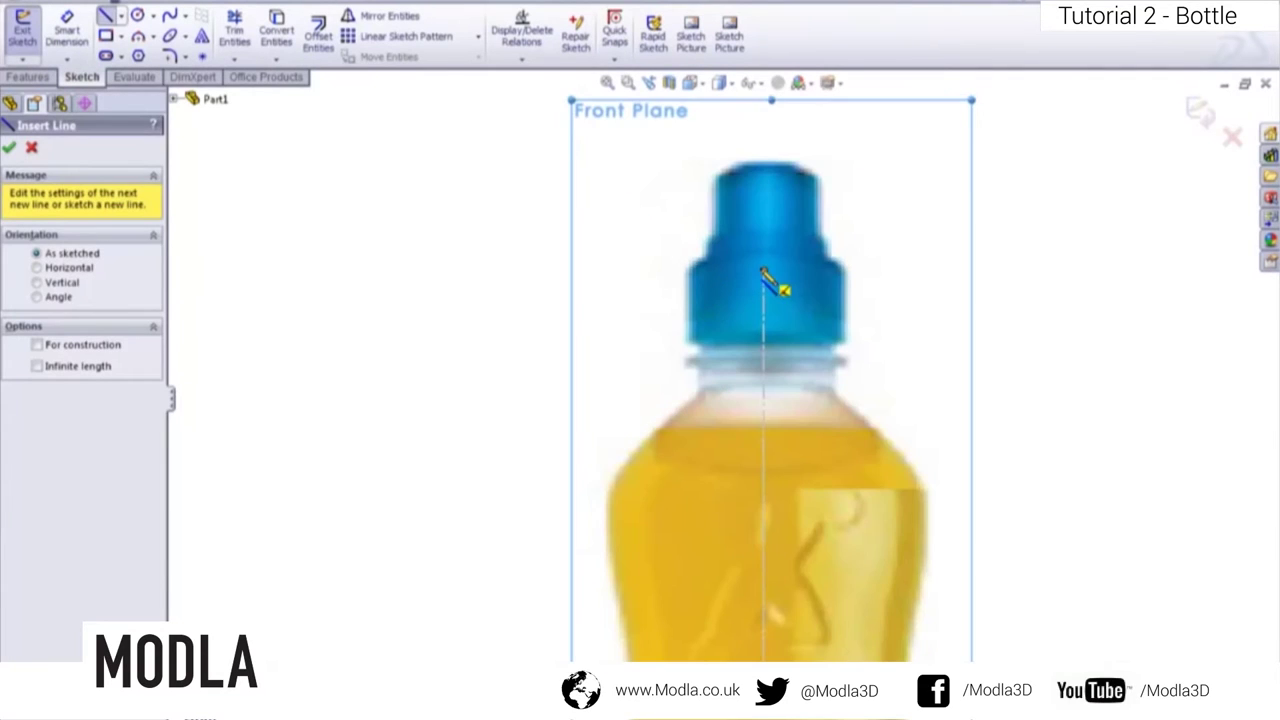
pyautogui.click(764, 271)
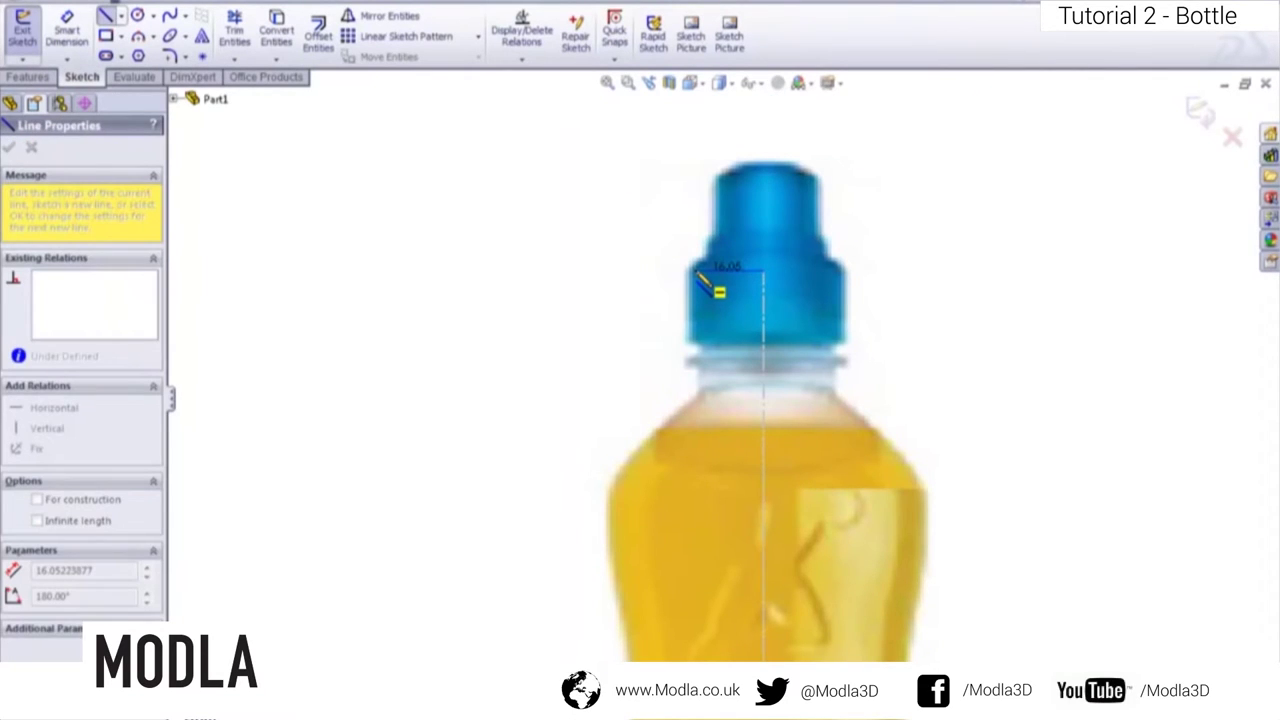
pyautogui.click(697, 271)
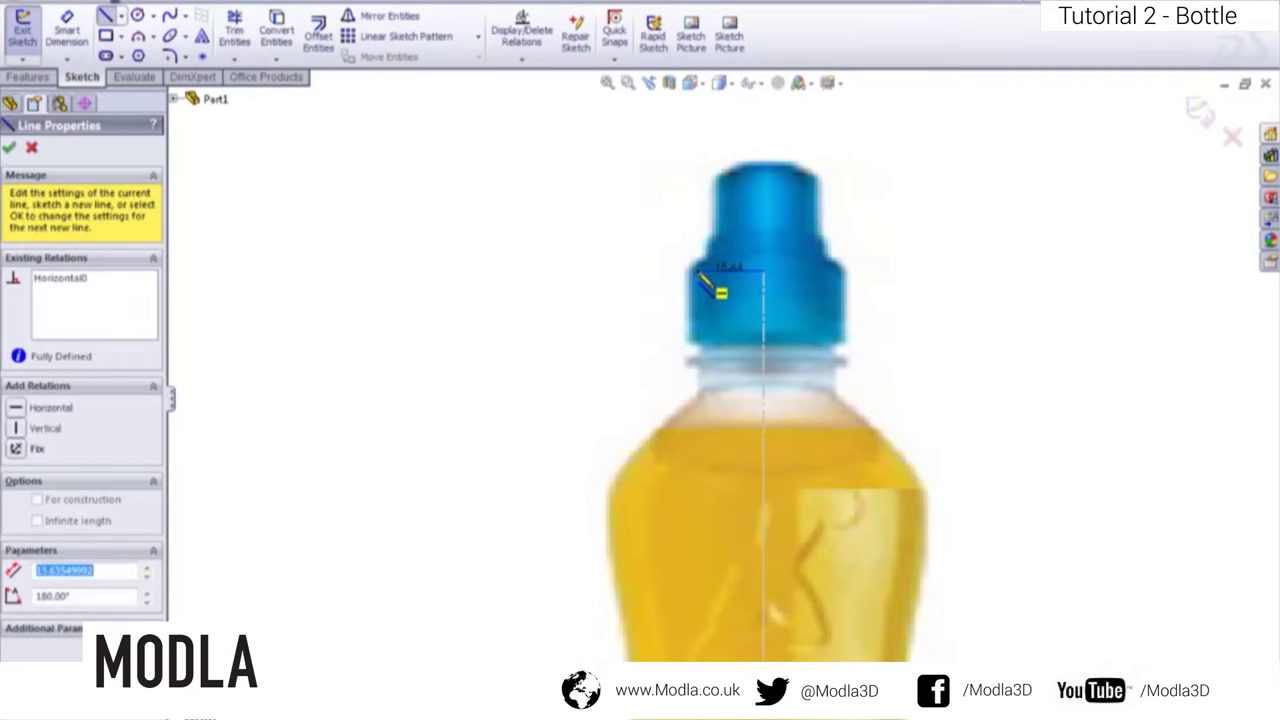
pyautogui.click(697, 353)
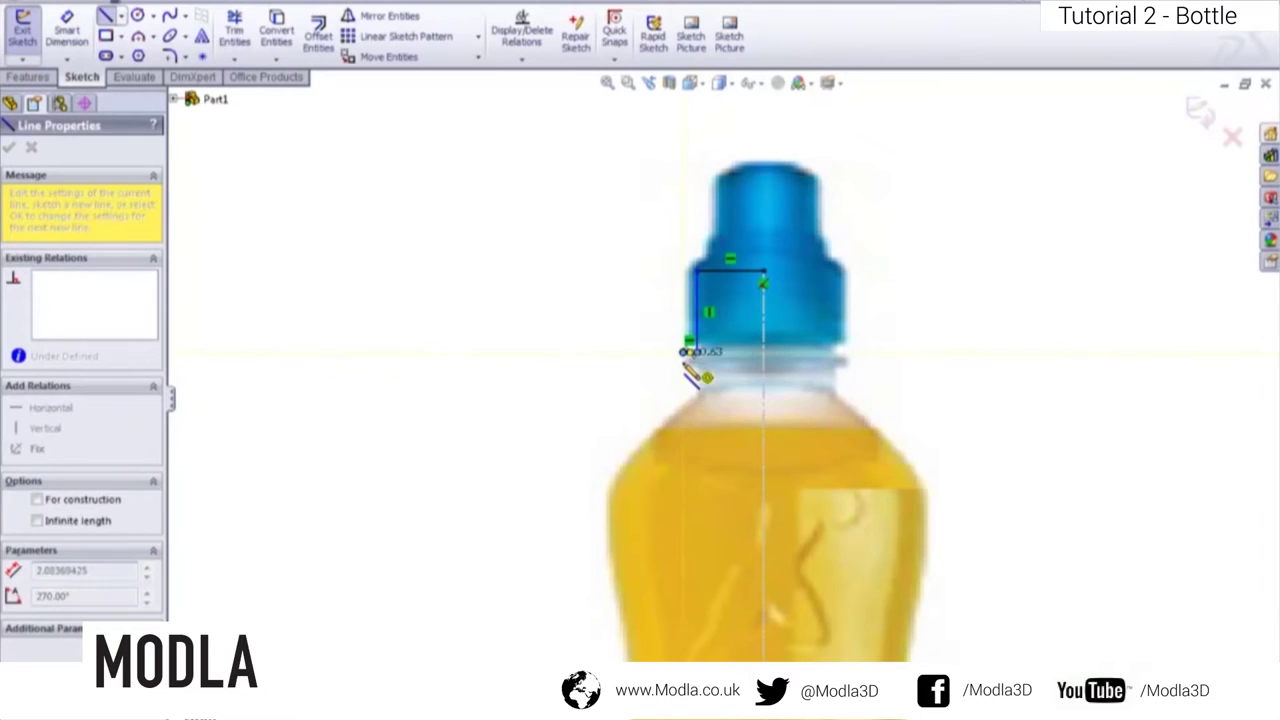
# - Continue the line profile around the neck ring, about 3.3 mm deep, and straight down the neck to the bottle's shoulder
pyautogui.click(685, 360)
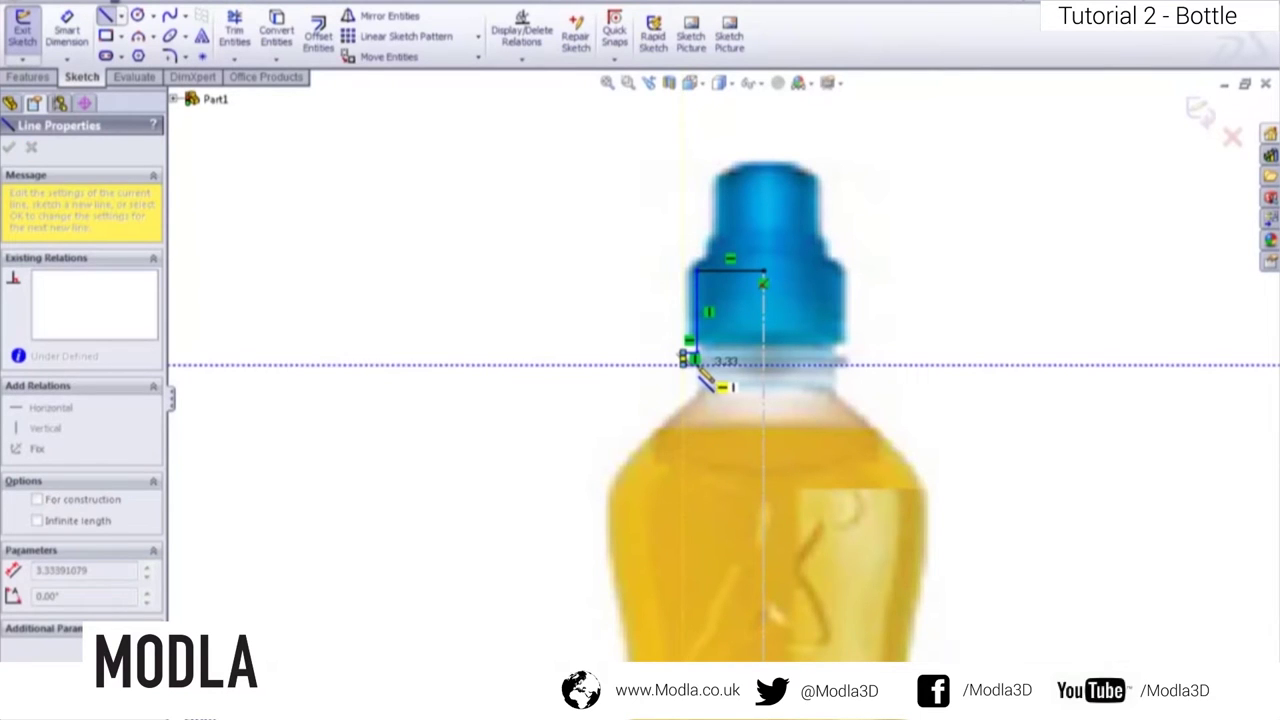
pyautogui.scroll(-2, 713, 385)
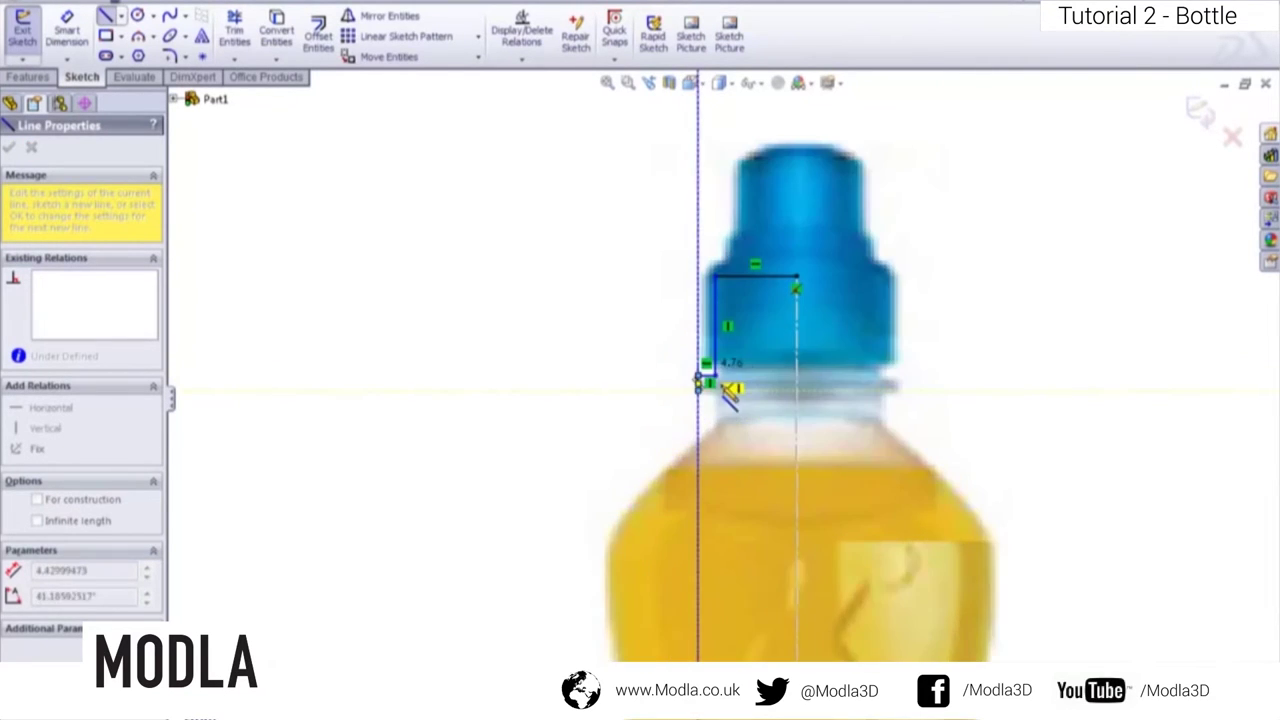
pyautogui.scroll(-5, 727, 387)
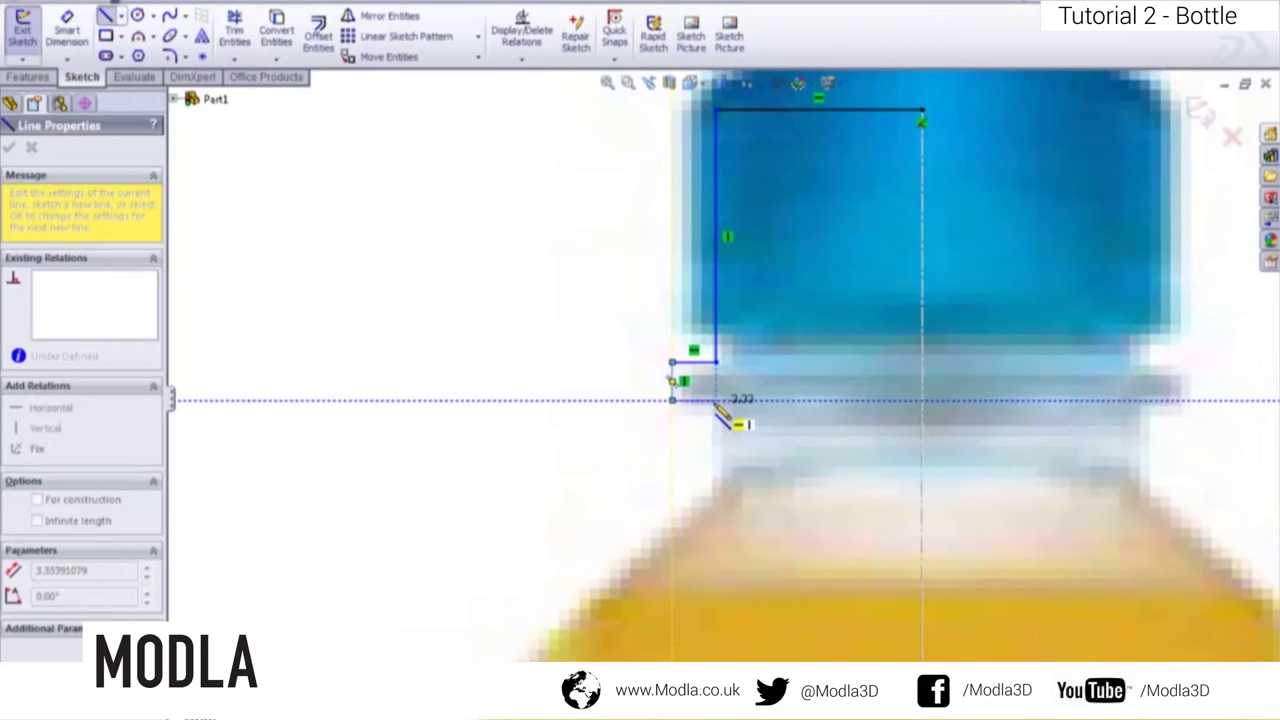
pyautogui.click(716, 400)
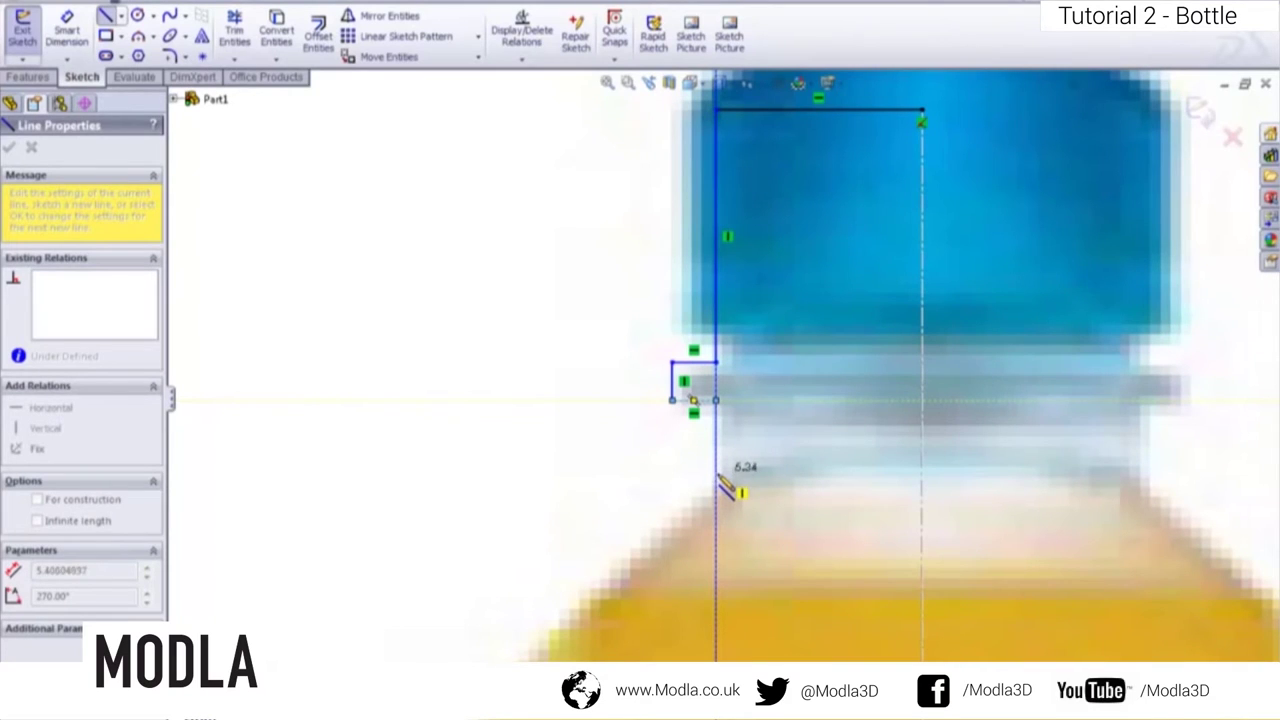
pyautogui.click(716, 486)
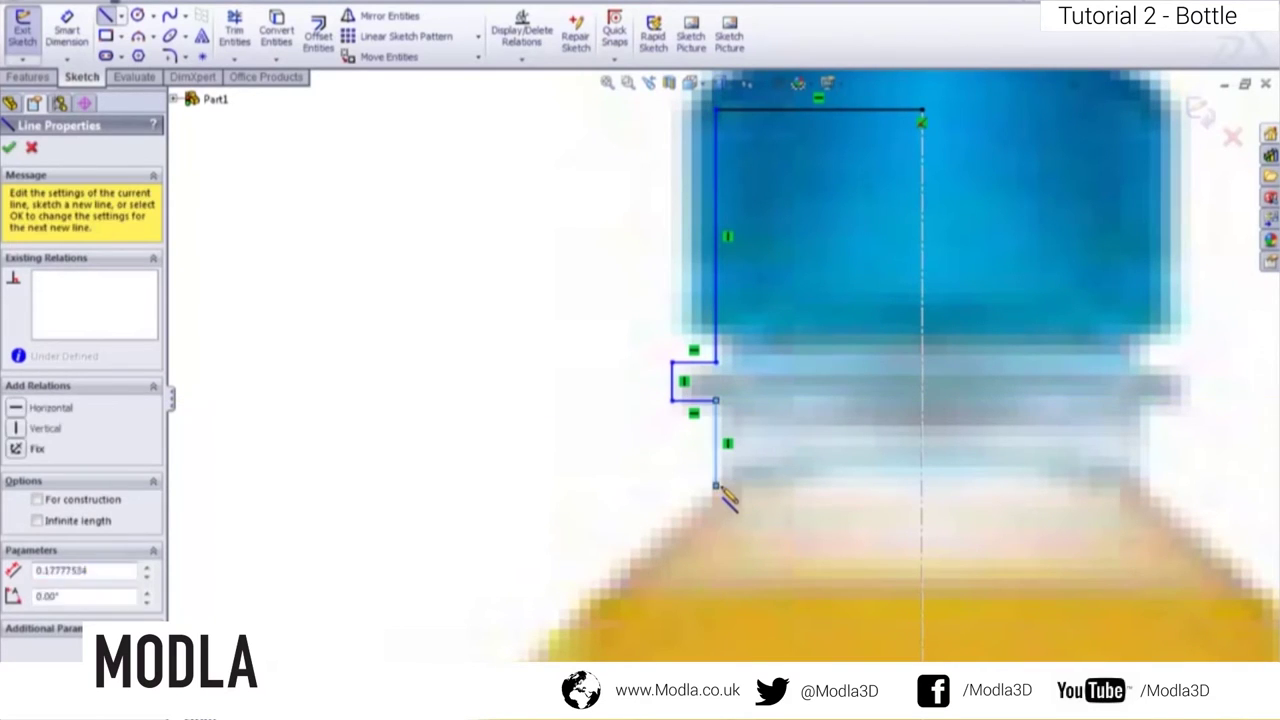
pyautogui.press('Escape')
pyautogui.press('Escape')
# - Sketch a short horizontal step inward and a vertical line about 7 mm long at the bottle's waist, above the orange band
pyautogui.scroll(5, 708, 500)
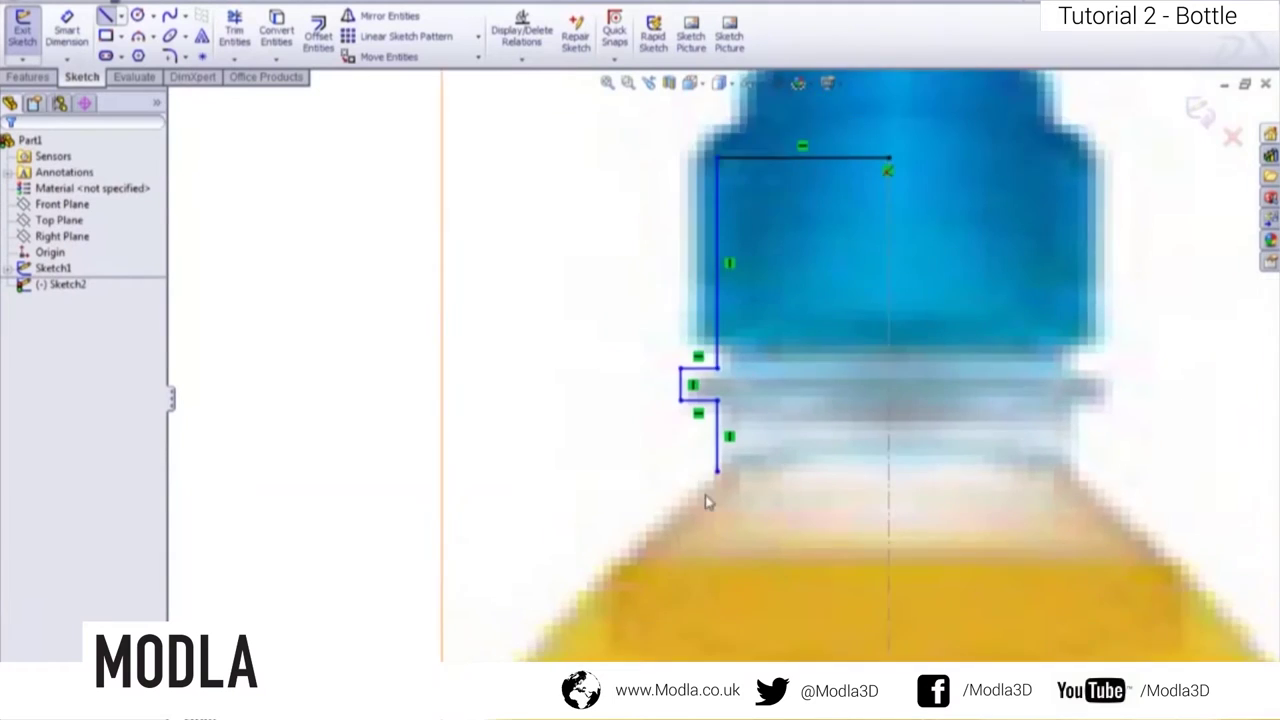
pyautogui.scroll(7, 708, 513)
pyautogui.scroll(-6, 708, 545)
pyautogui.scroll(-4, 723, 397)
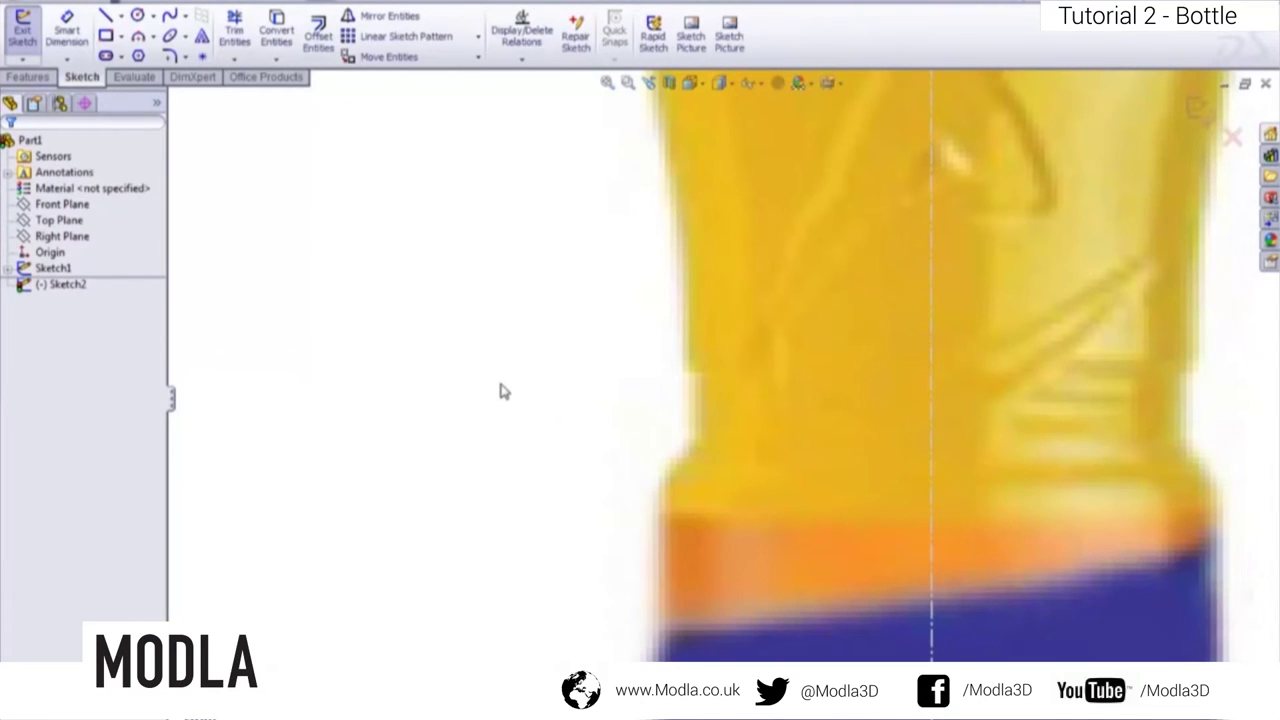
pyautogui.press('s')
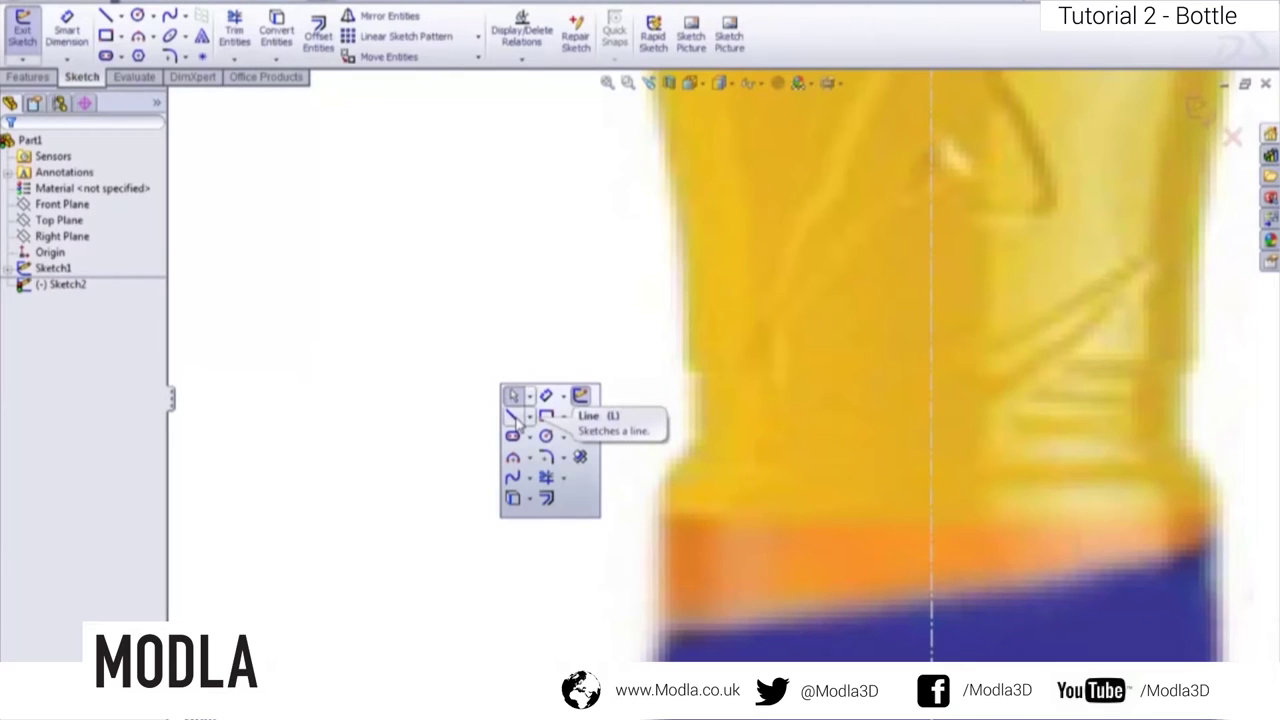
pyautogui.click(514, 418)
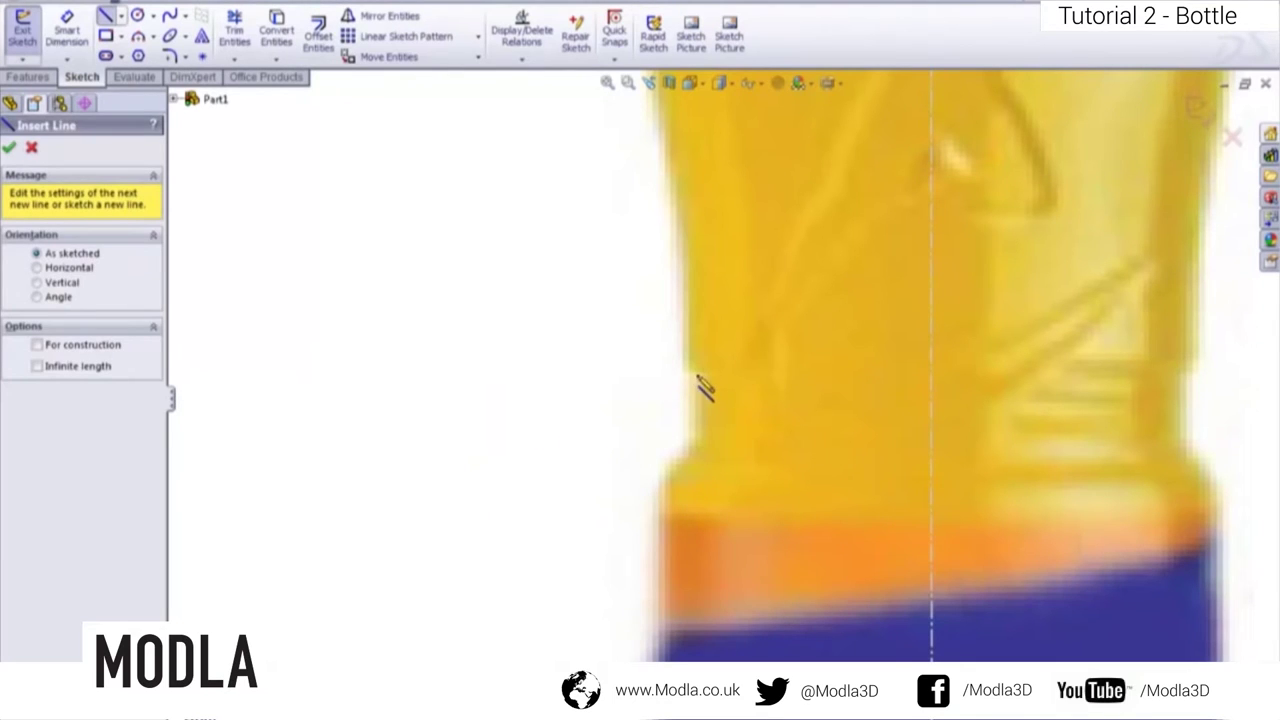
pyautogui.click(686, 374)
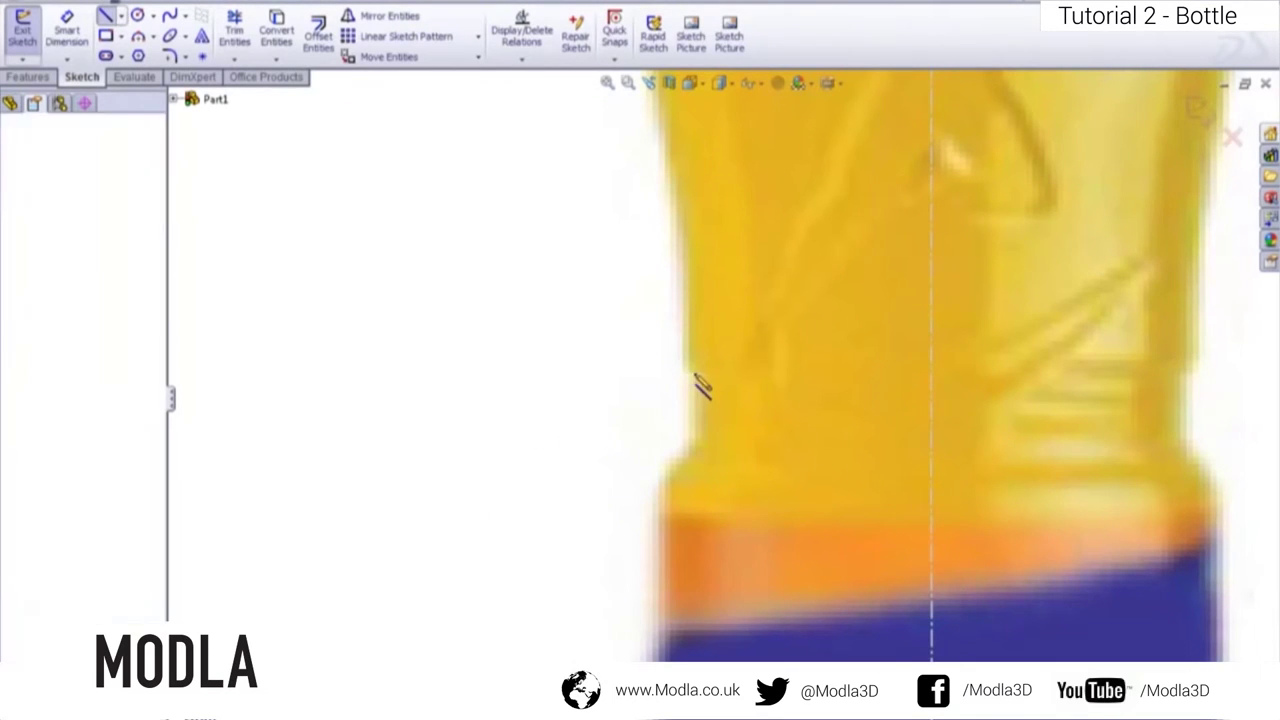
pyautogui.click(700, 439)
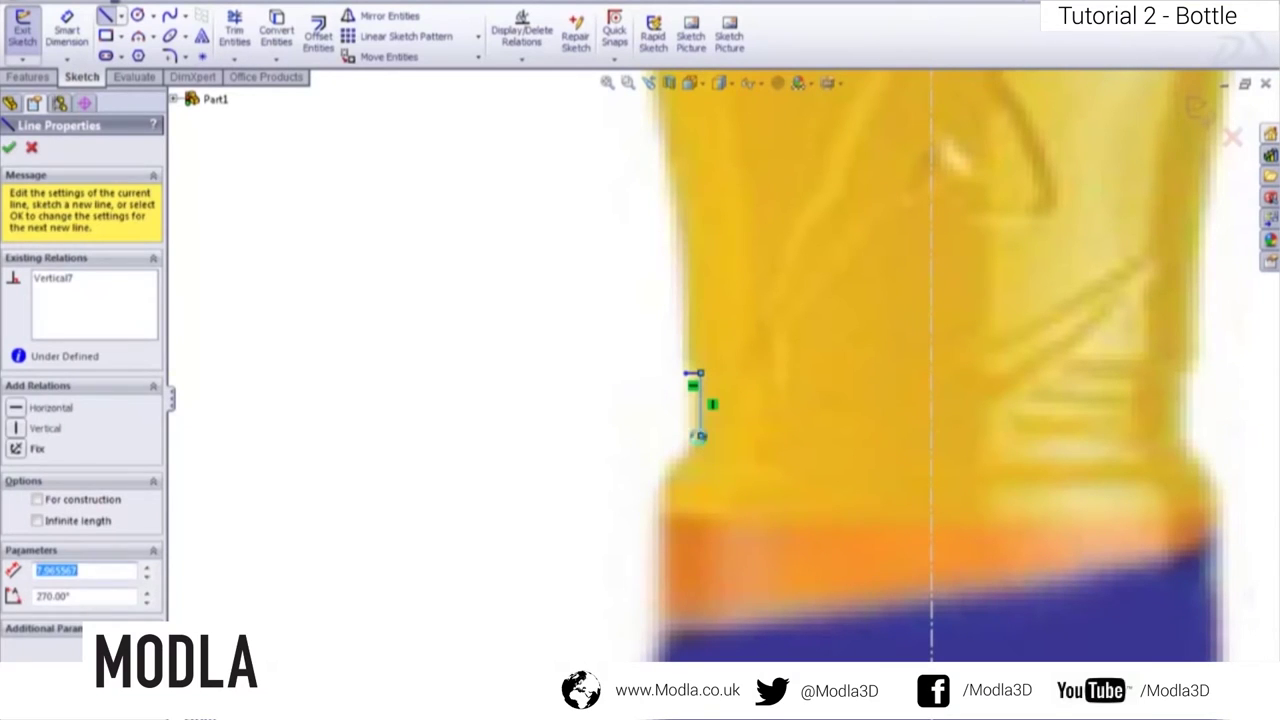
pyautogui.press('Escape')
# - Sketch a vertical line about 86 mm long down the label's left edge, from the top of the orange band to the label's lower end
pyautogui.scroll(5, 699, 438)
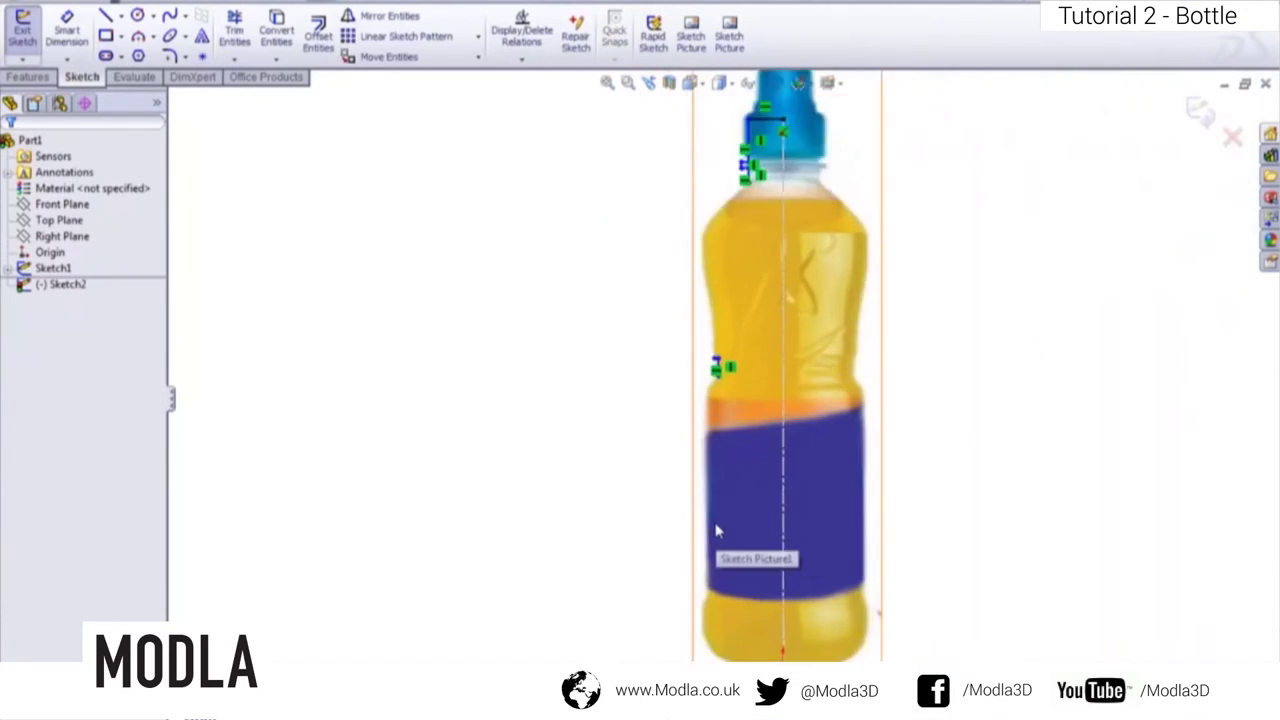
pyautogui.scroll(-3, 716, 531)
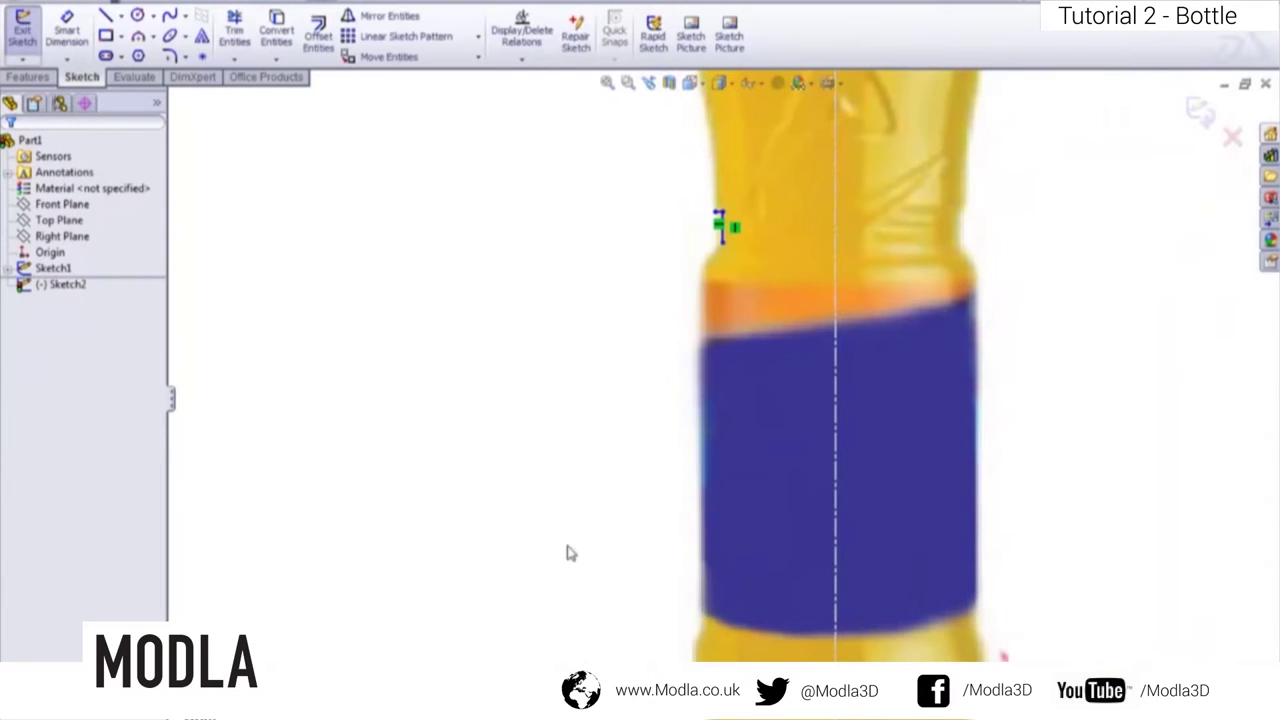
pyautogui.press('s')
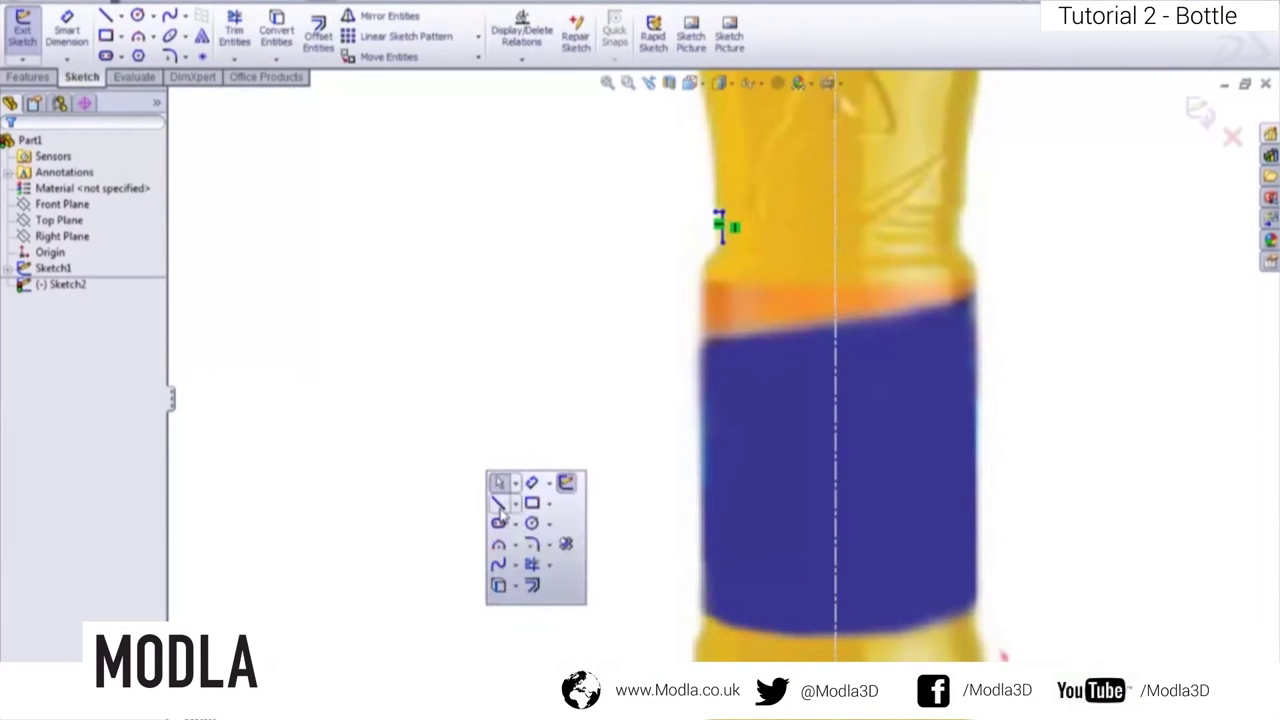
pyautogui.click(499, 503)
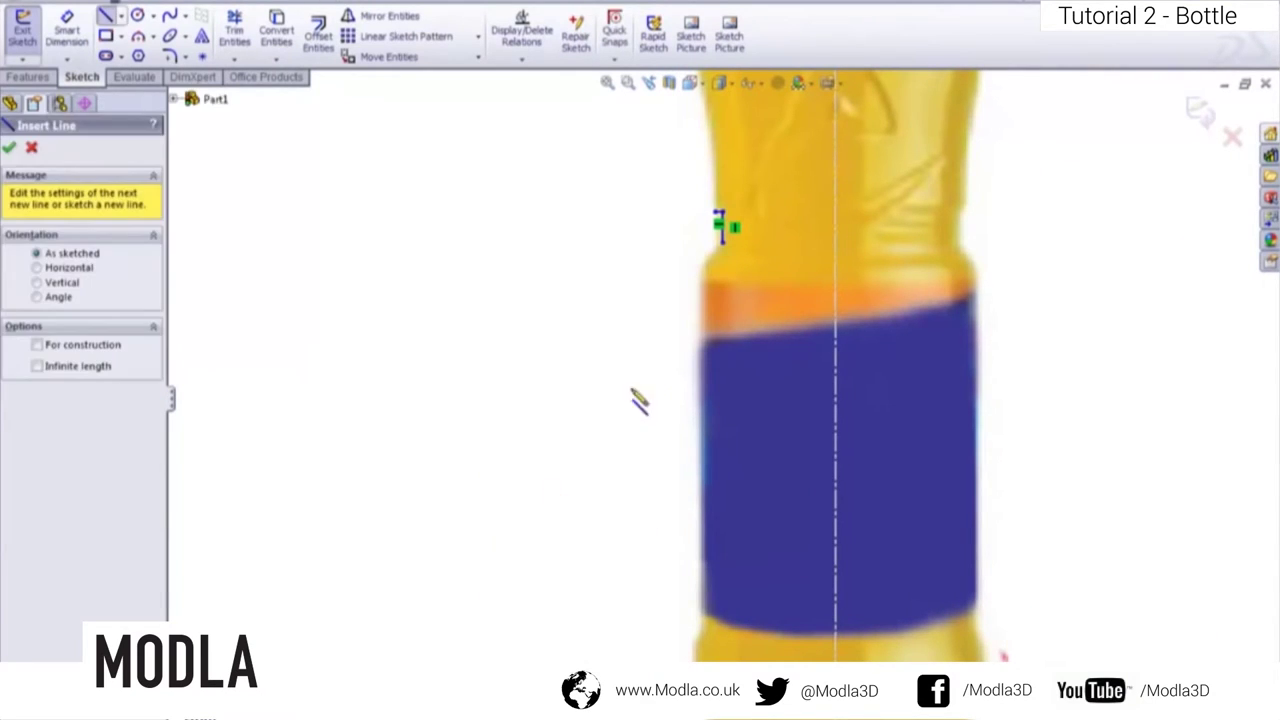
pyautogui.click(702, 284)
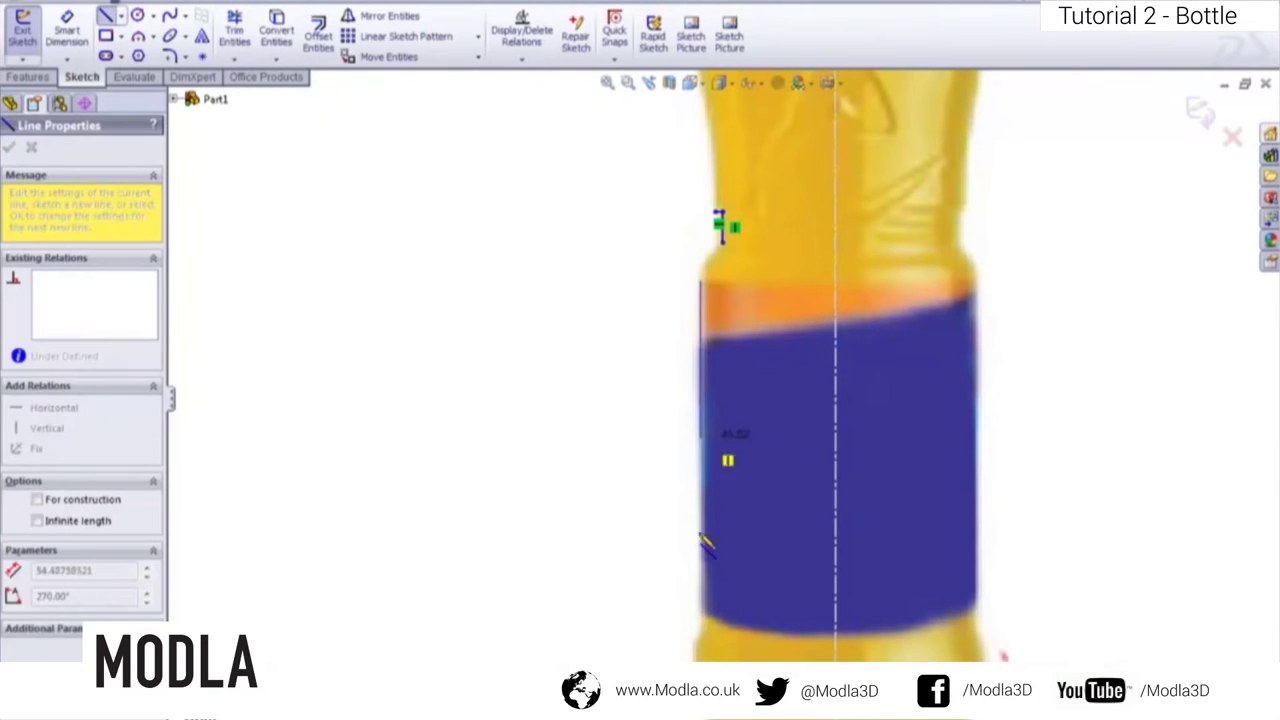
pyautogui.click(702, 612)
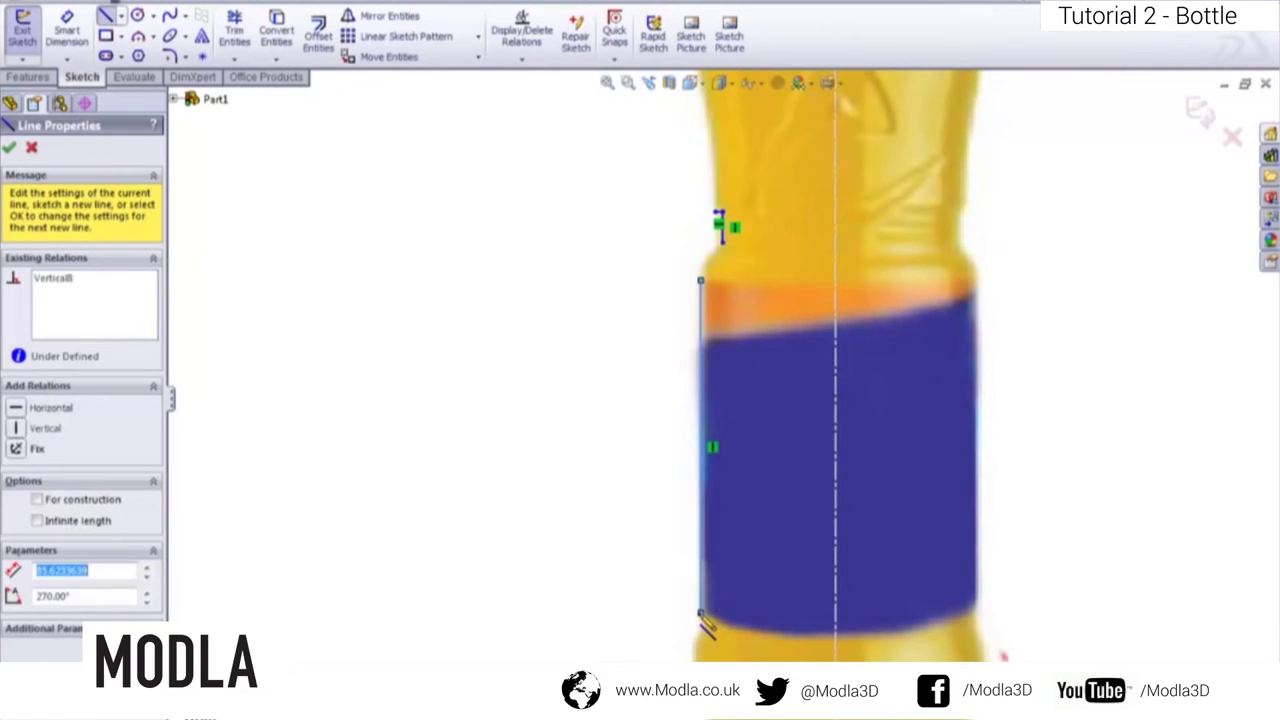
pyautogui.doubleClick(700, 612)
pyautogui.press('Escape')
# - Sketch a horizontal base line about 21 mm long from the origin outward to the left along the bottle's bottom
pyautogui.press('f')
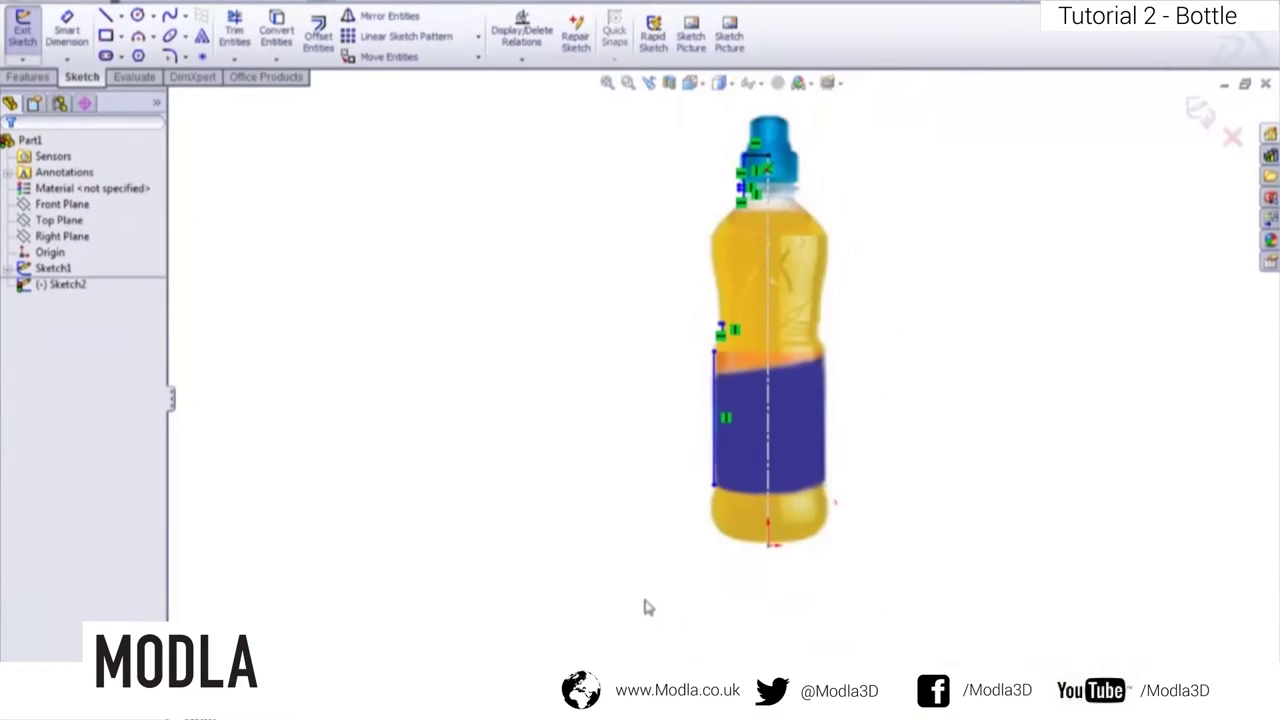
pyautogui.scroll(-2, 760, 550)
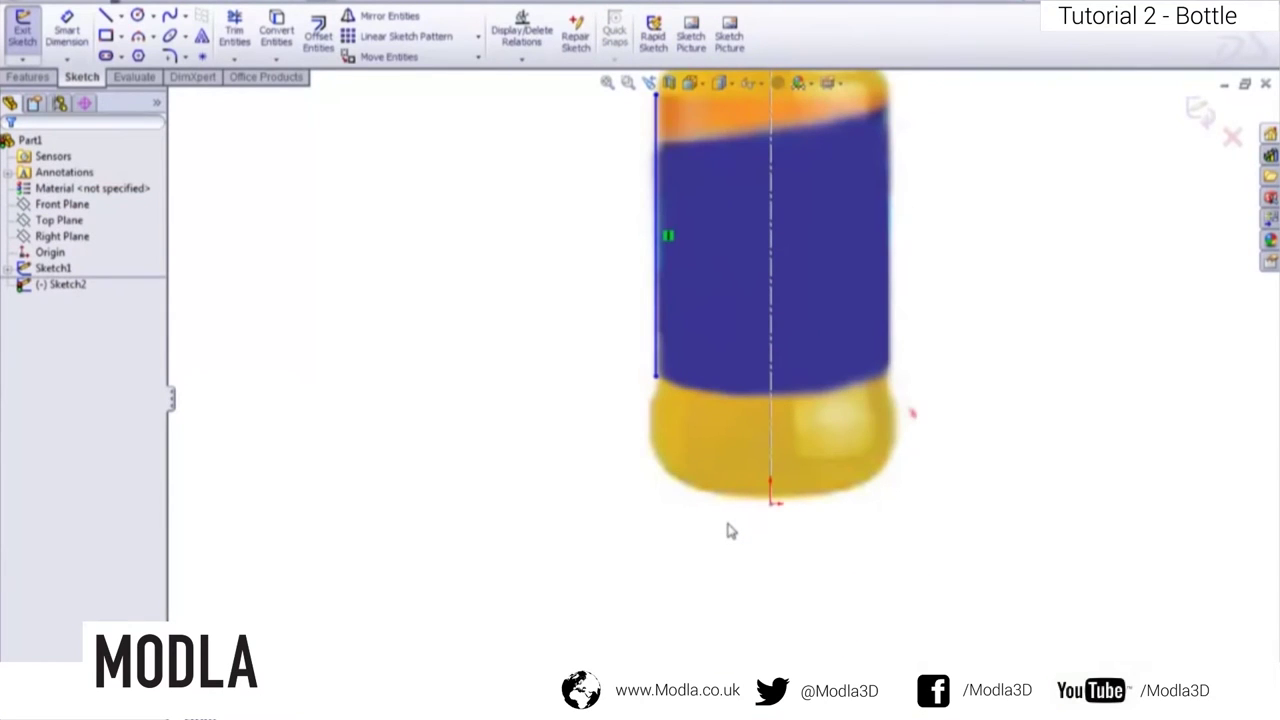
pyautogui.press('s')
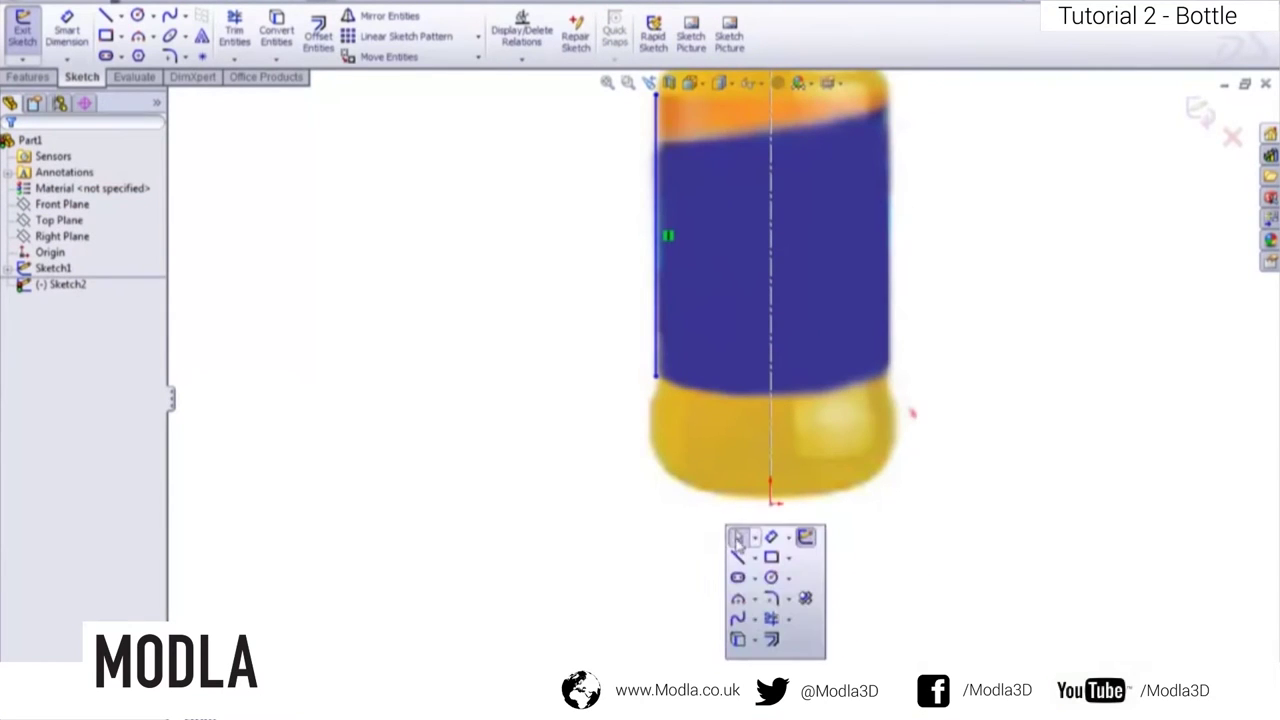
pyautogui.click(736, 560)
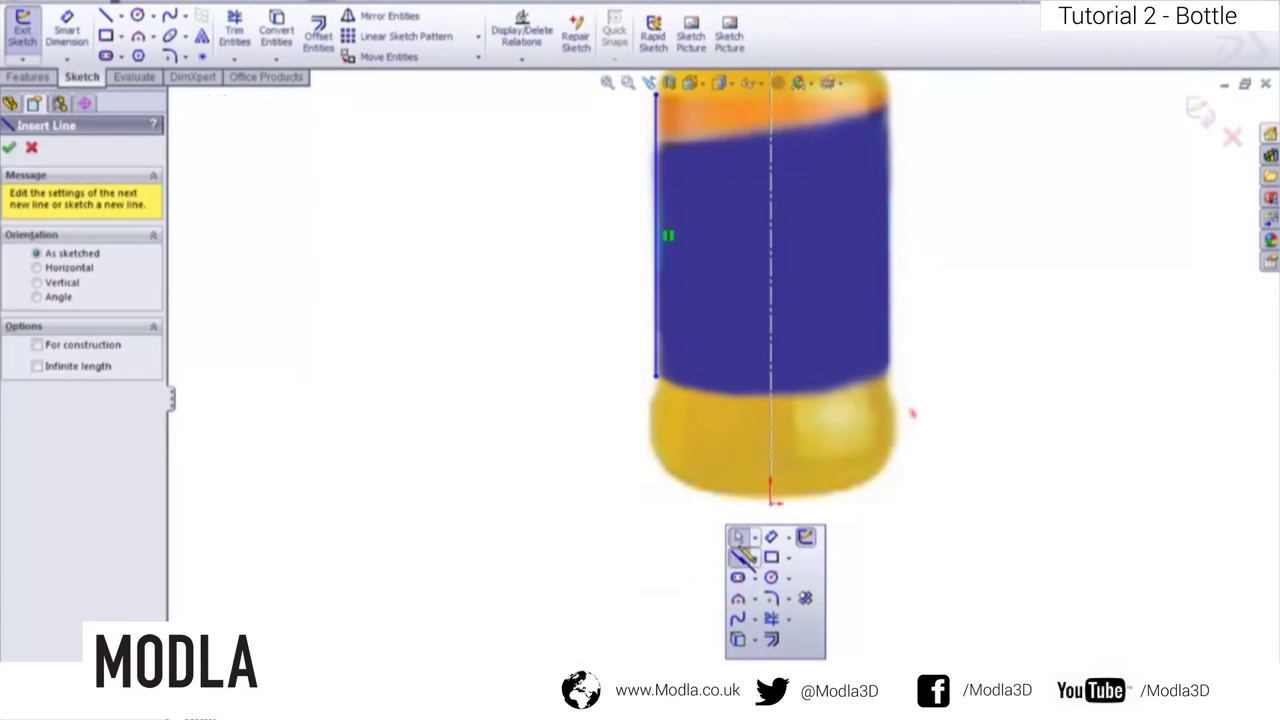
pyautogui.click(770, 503)
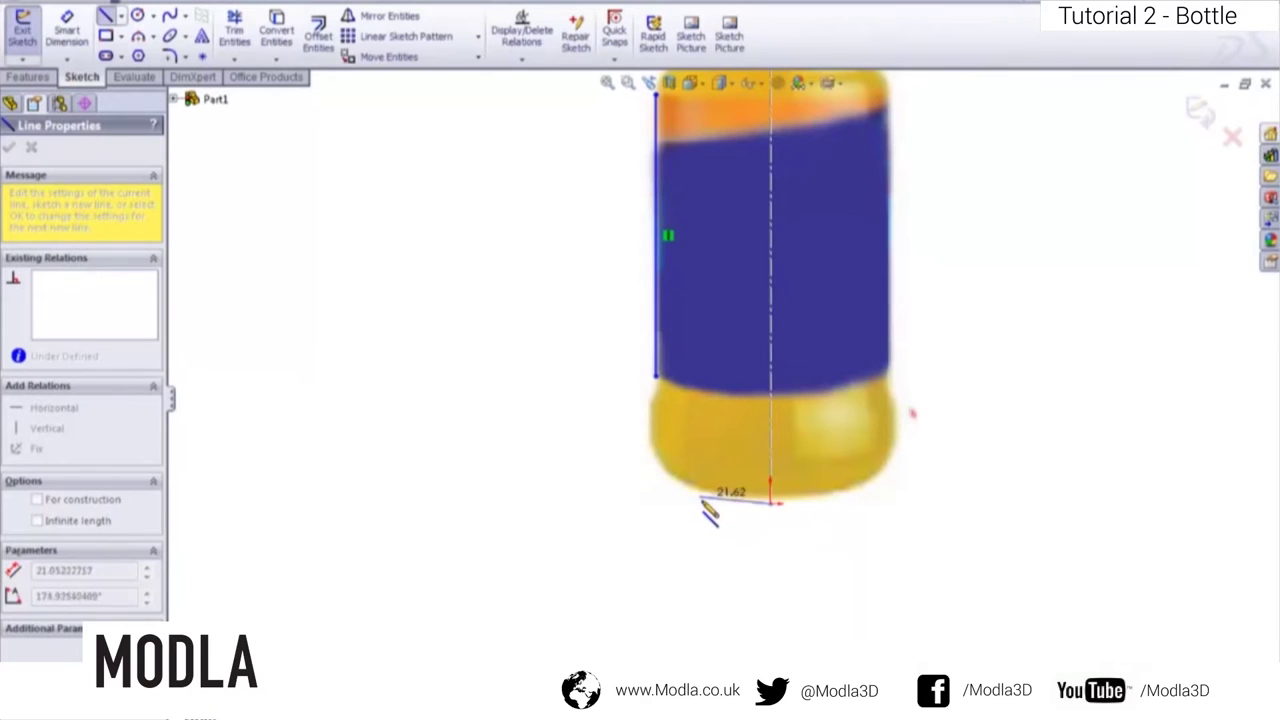
pyautogui.click(700, 503)
pyautogui.press('Escape')
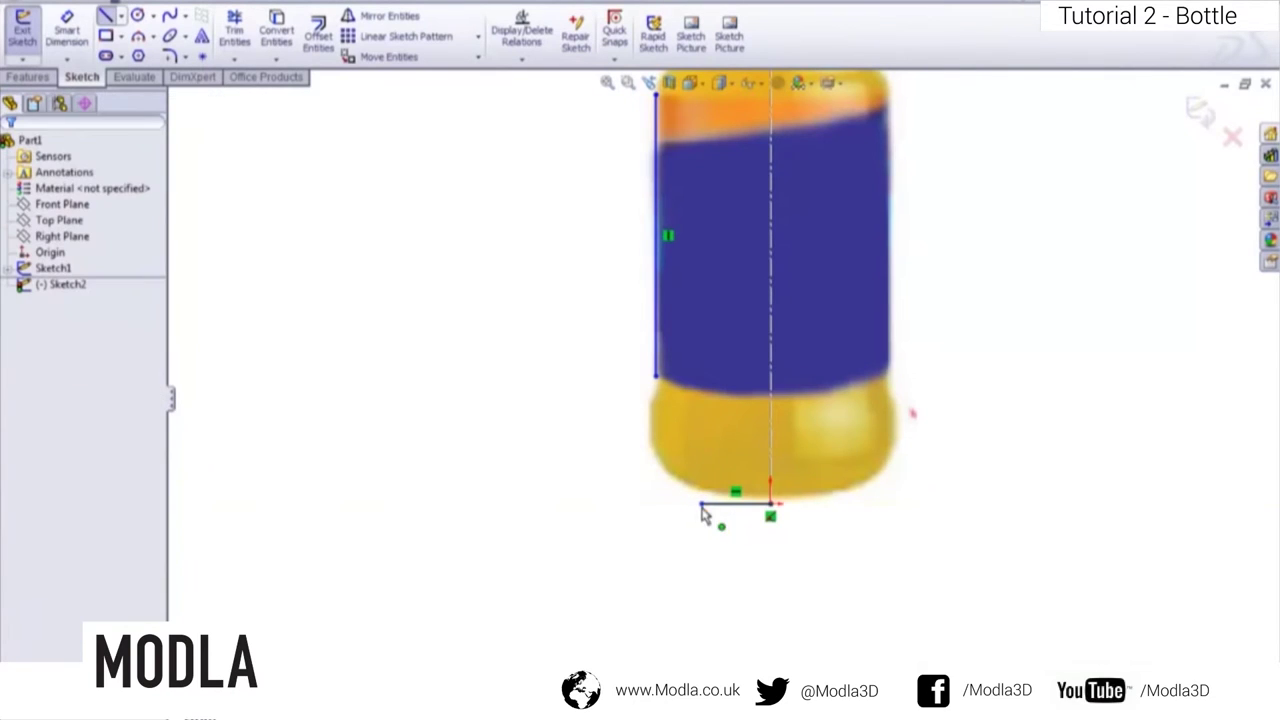
# - Draw a spline from the neck's lower end around the shoulder and down the upper body to the short horizontal step at the waist
pyautogui.scroll(5, 708, 515)
pyautogui.scroll(-1, 740, 177)
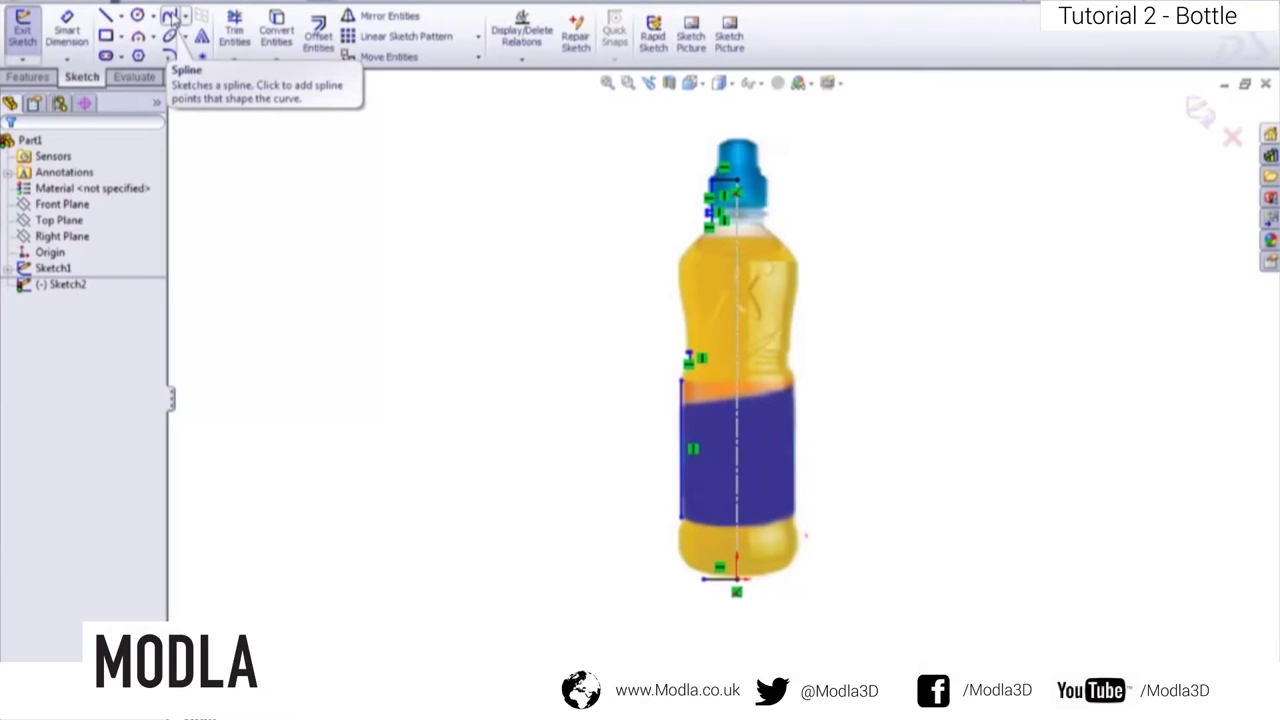
pyautogui.click(171, 17)
pyautogui.scroll(-5, 725, 240)
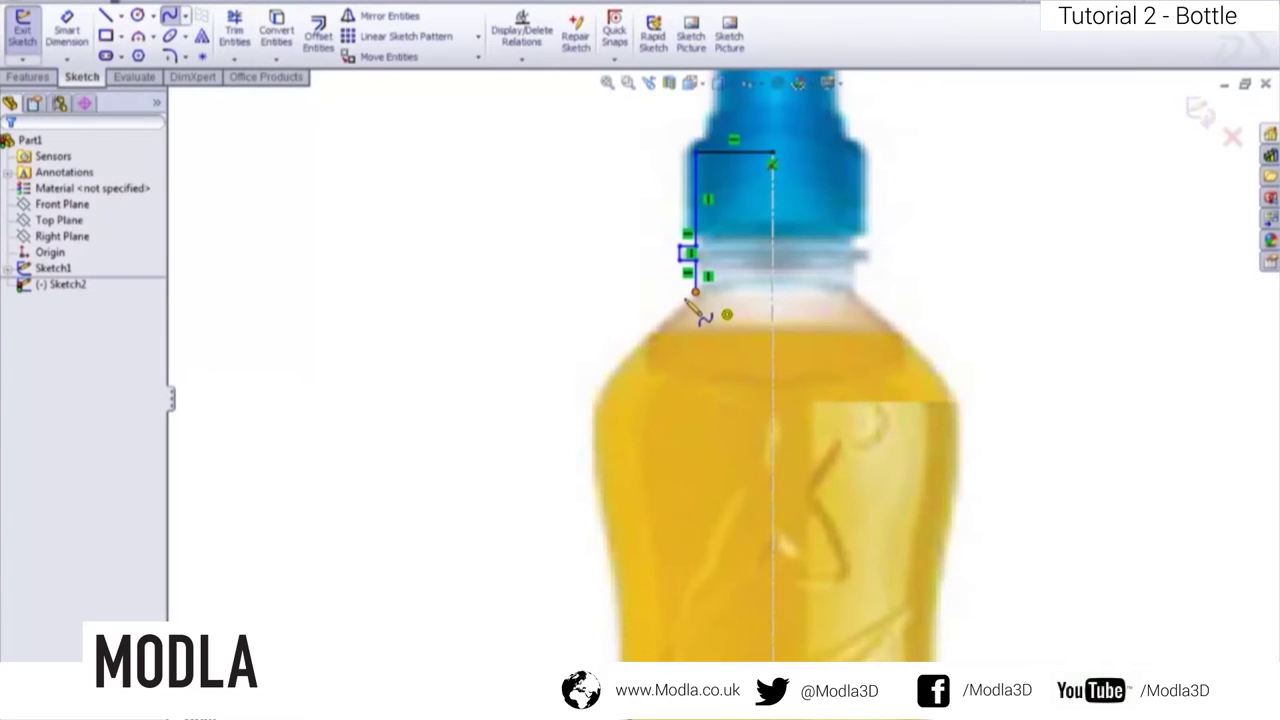
pyautogui.click(697, 293)
pyautogui.click(650, 335)
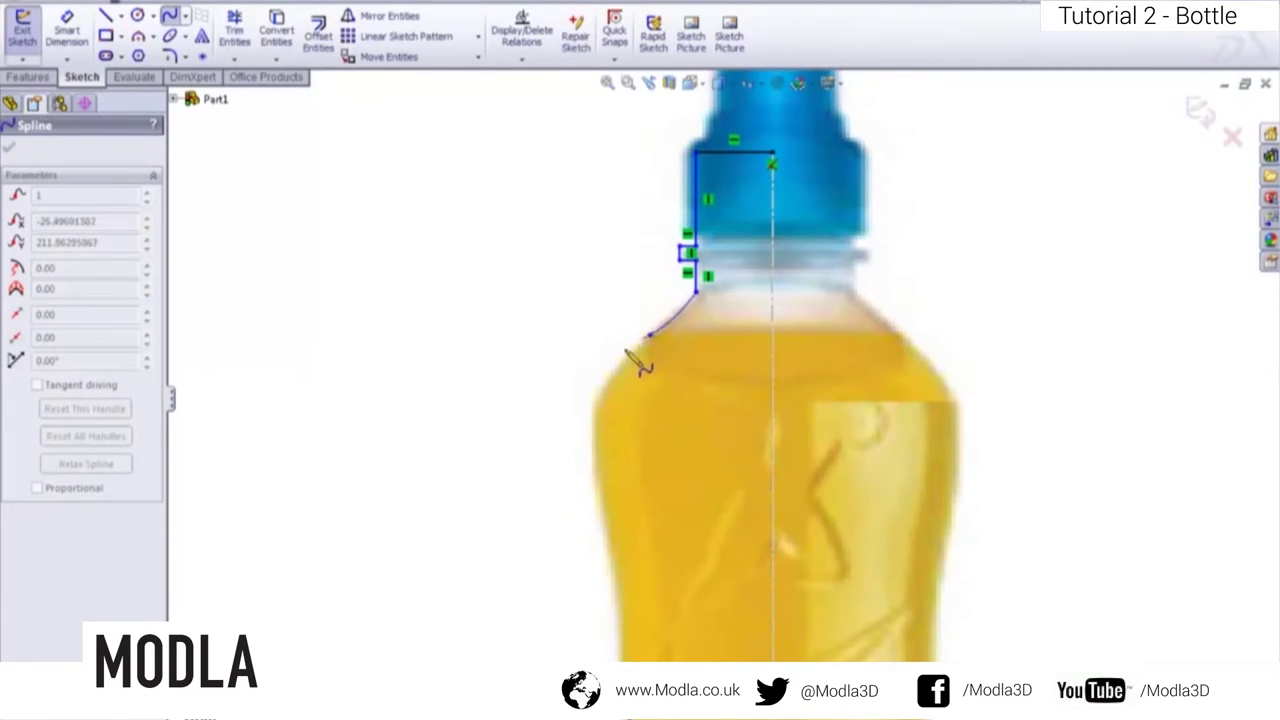
pyautogui.click(612, 377)
pyautogui.click(592, 418)
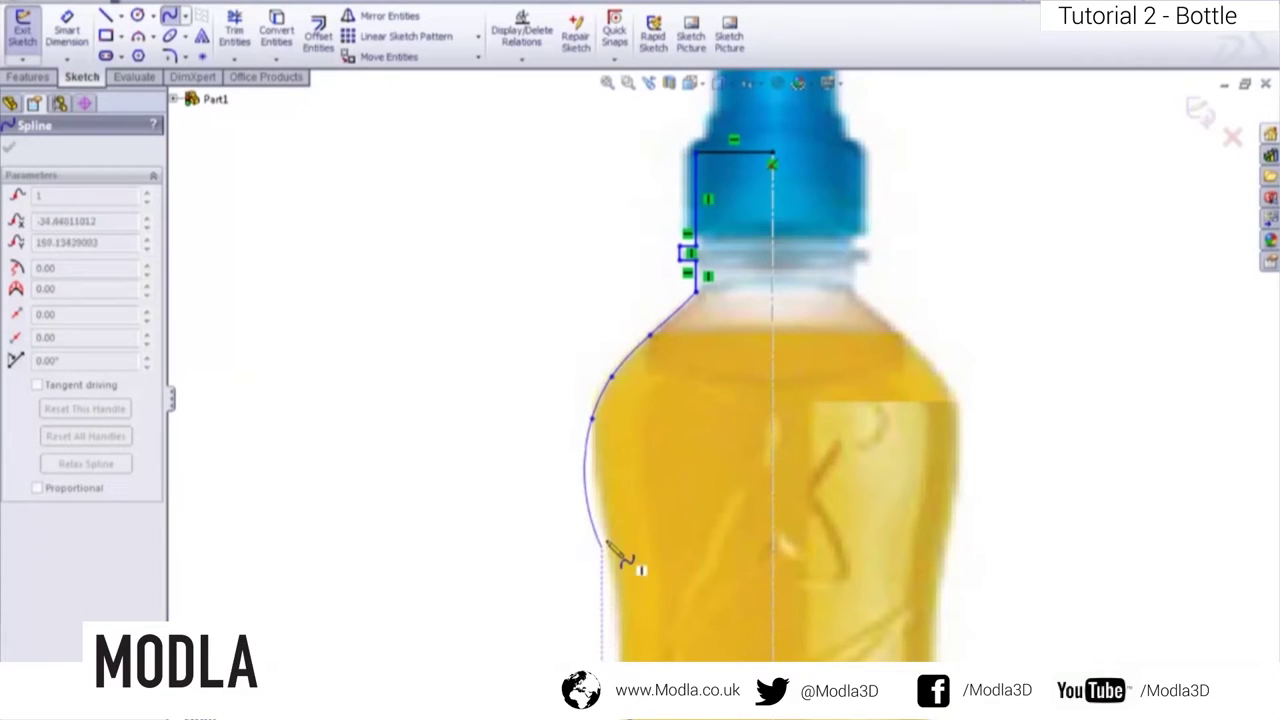
pyautogui.click(601, 488)
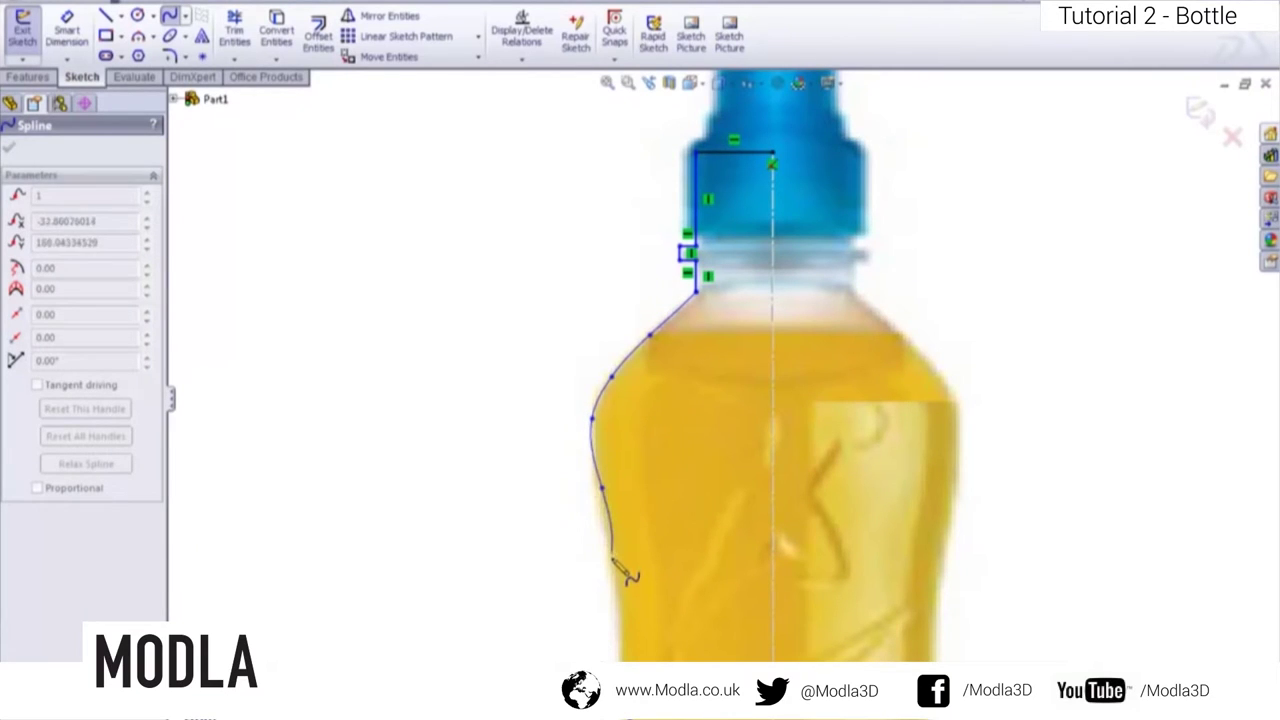
pyautogui.click(613, 566)
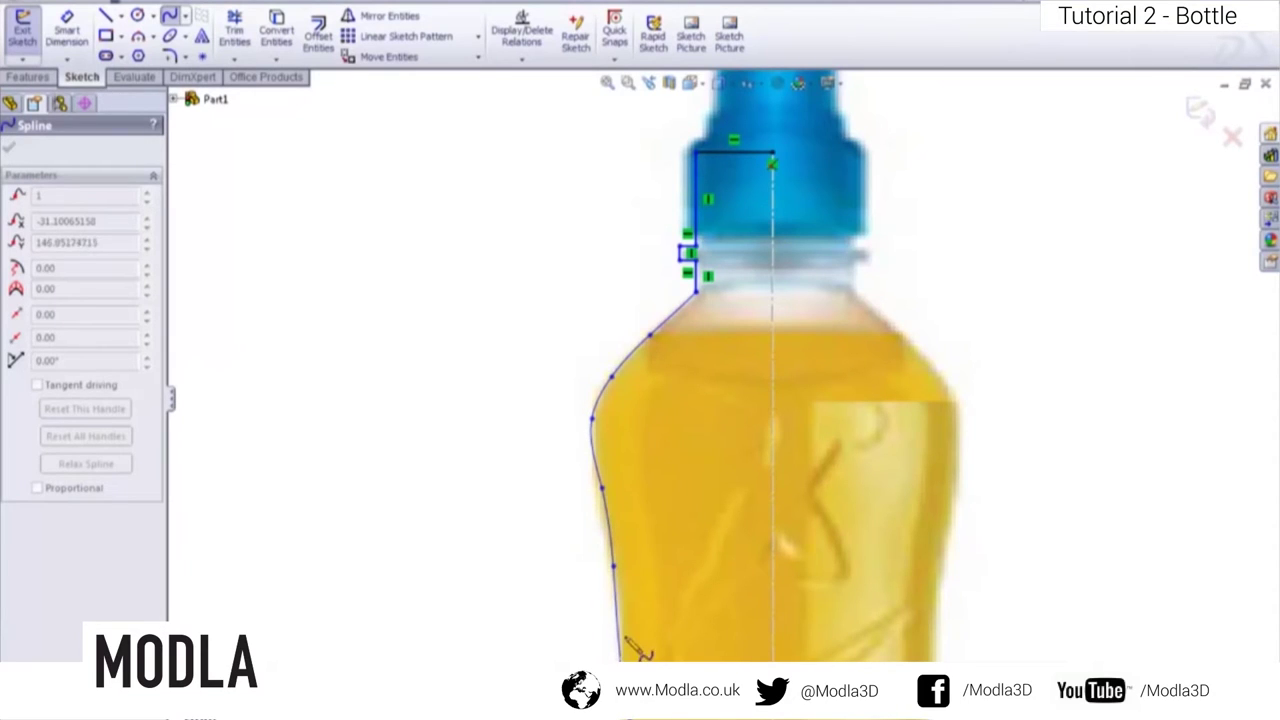
pyautogui.click(620, 612)
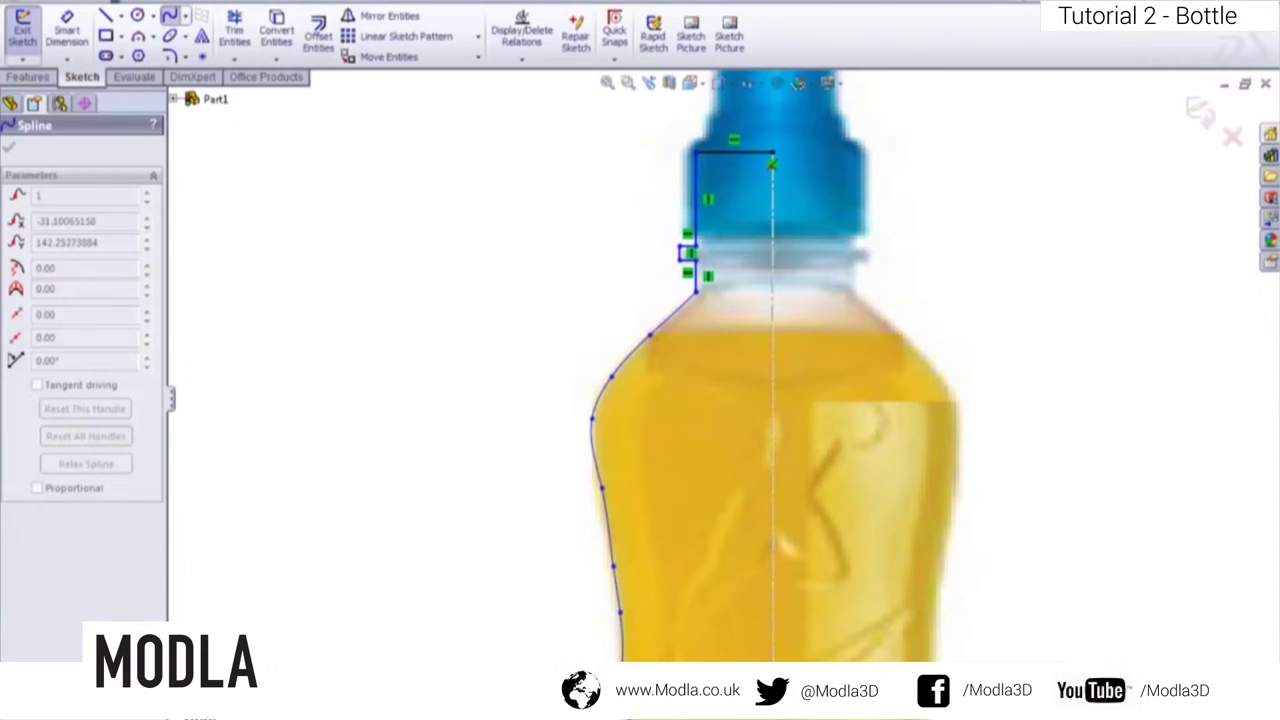
pyautogui.doubleClick(637, 660)
pyautogui.press('Escape')
# - Adjust two points of the upper-body spline to follow the bottle's outline, placing one at about X -32.9, Y 164.4
pyautogui.scroll(3, 643, 614)
pyautogui.scroll(-4, 651, 549)
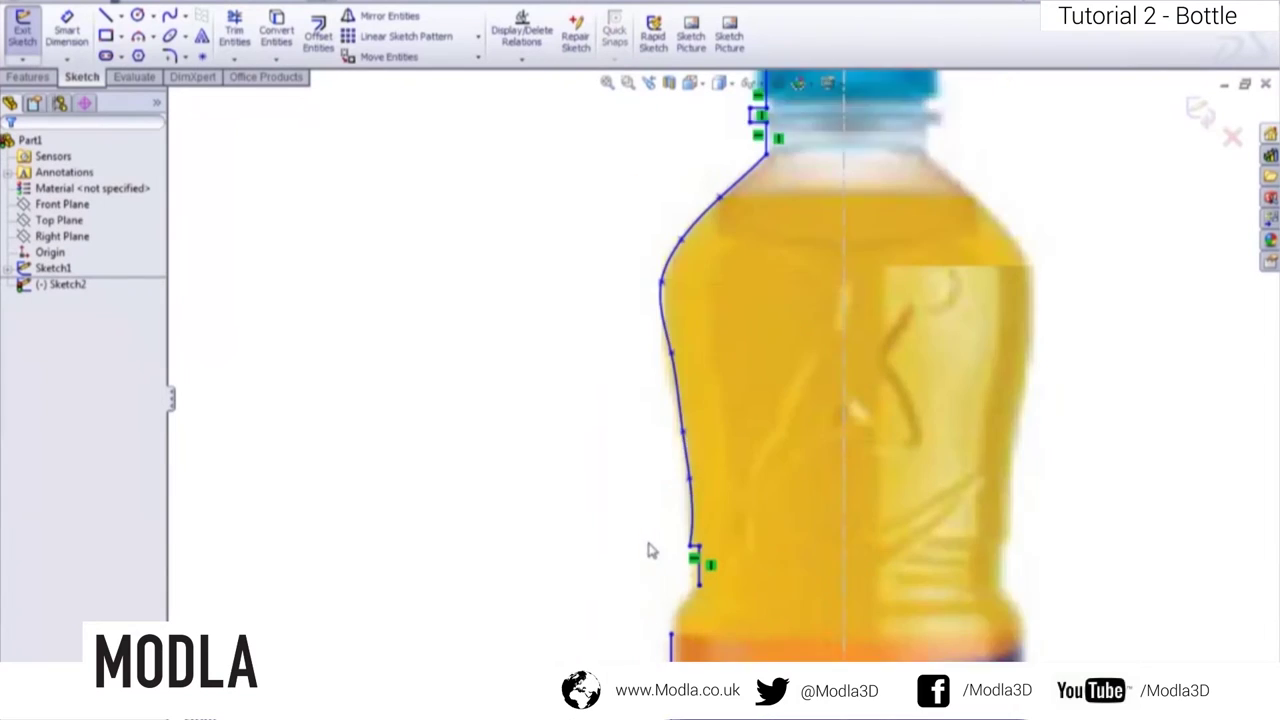
pyautogui.moveTo(703, 468)
pyautogui.mouseDown()
pyautogui.moveTo(680, 463)
pyautogui.moveTo(701, 480)
pyautogui.moveTo(697, 469)
pyautogui.mouseUp()
pyautogui.moveTo(693, 405); pyautogui.dragTo(689, 398)
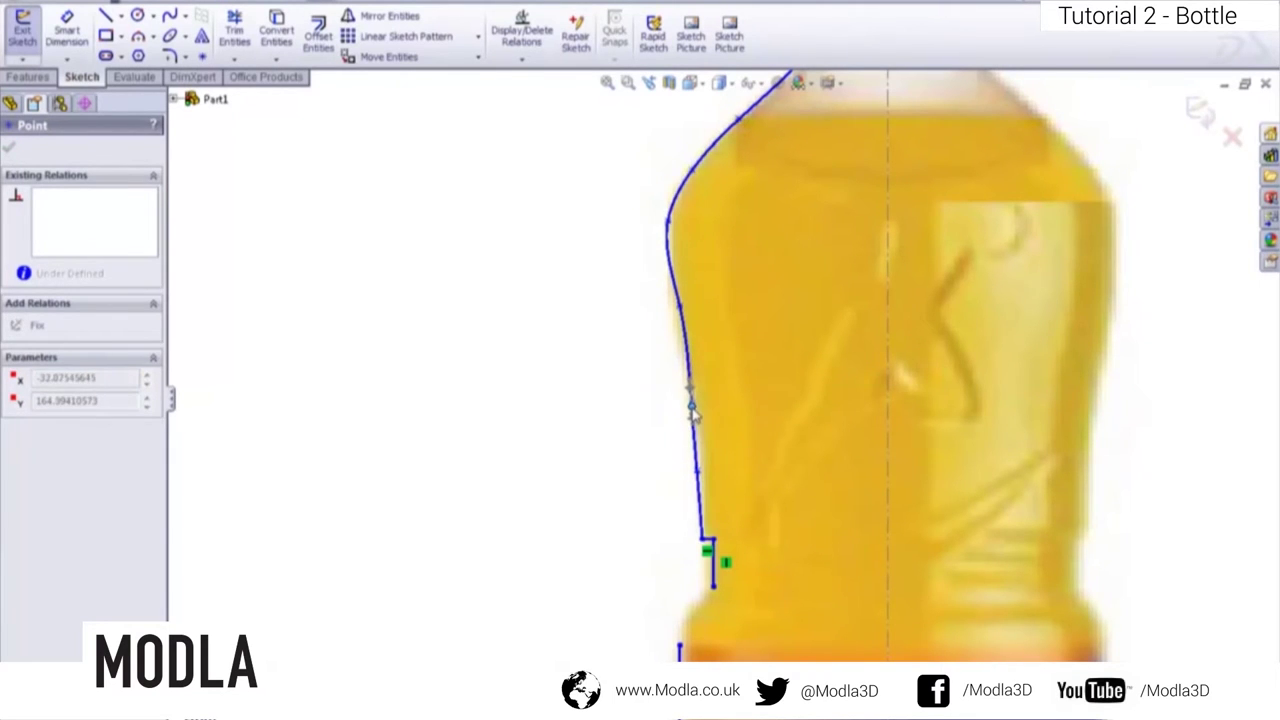
# - Draw a three-point spline from the lower end of the short vertical waist line outward to the top of the label line
pyautogui.scroll(3, 700, 430)
pyautogui.scroll(-2, 740, 478)
pyautogui.scroll(-1, 740, 478)
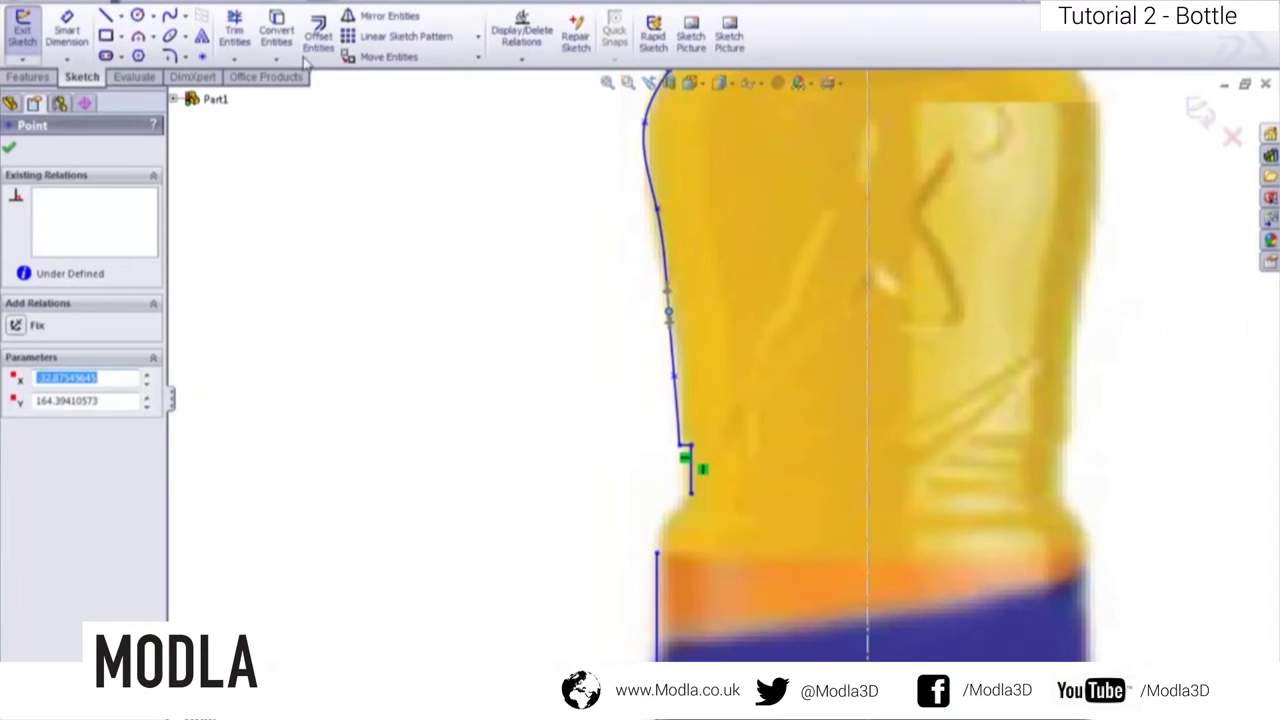
pyautogui.click(170, 15)
pyautogui.scroll(-1, 705, 535)
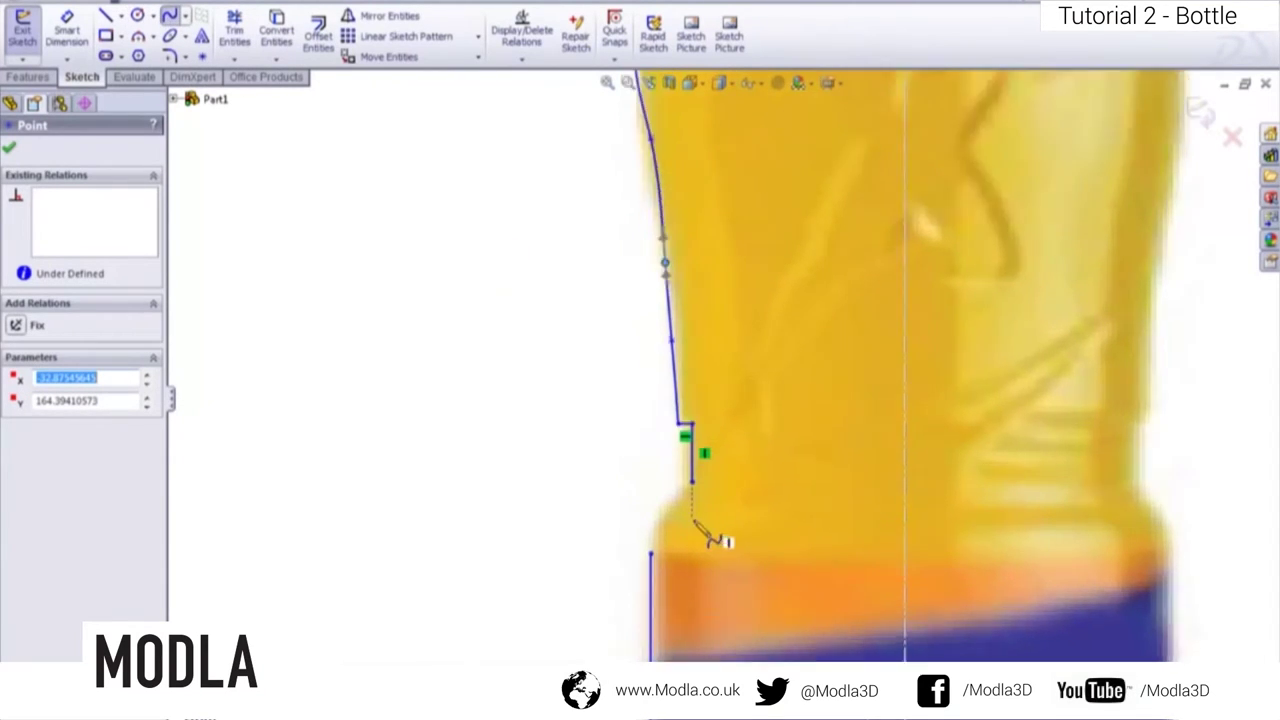
pyautogui.scroll(-4, 705, 538)
pyautogui.click(701, 357)
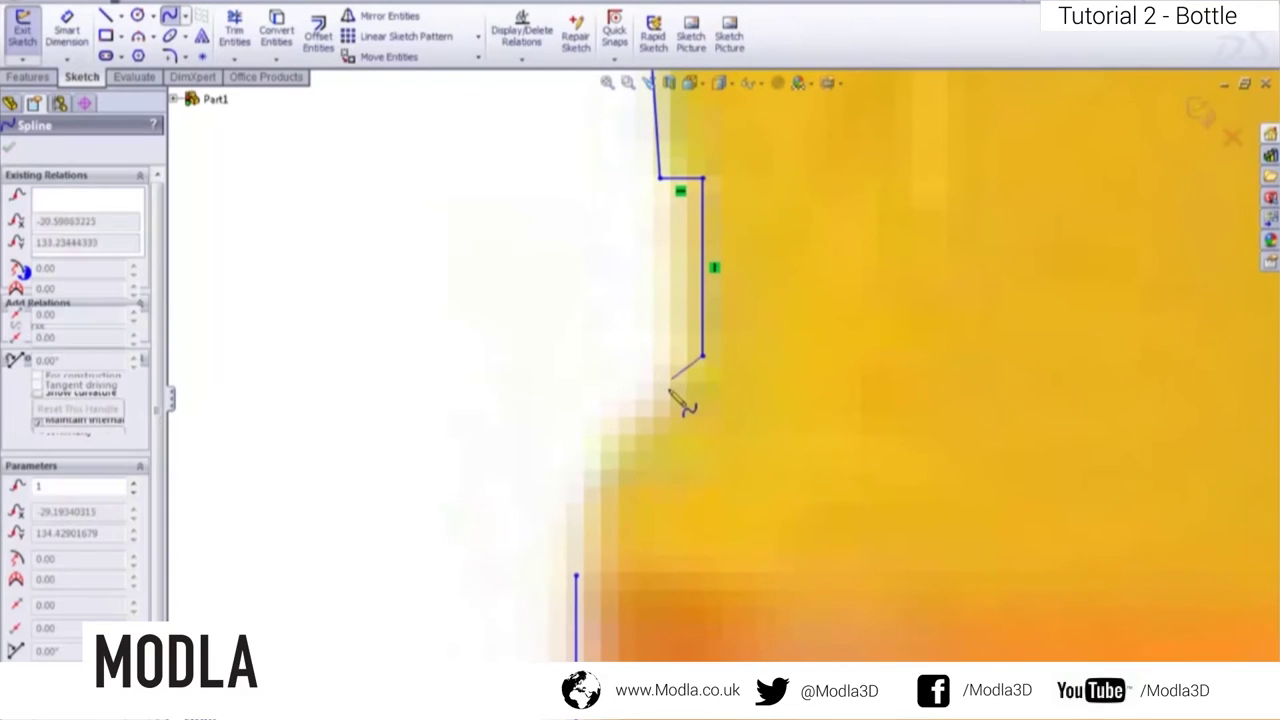
pyautogui.click(612, 449)
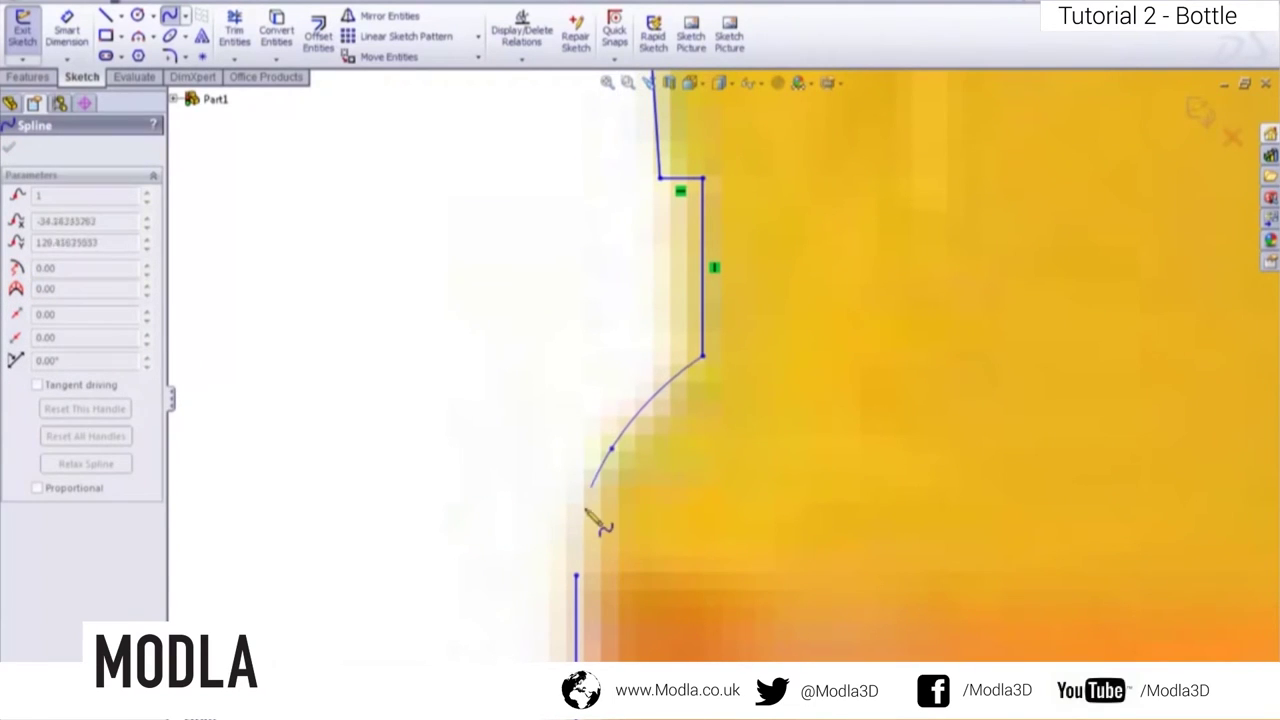
pyautogui.doubleClick(577, 579)
# - Draw a four-point spline from the label line's lower end around the bottle's bottom corner to the outer end of the base line
pyautogui.scroll(3, 608, 534)
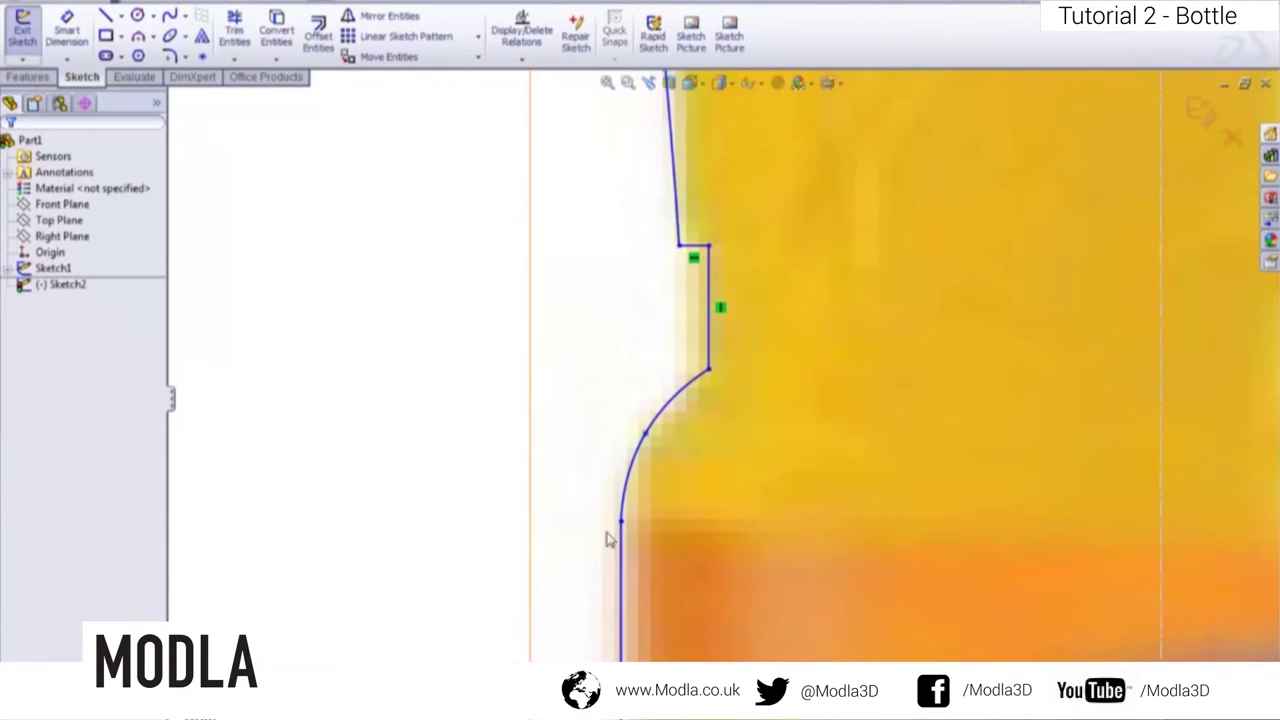
pyautogui.scroll(4, 700, 600)
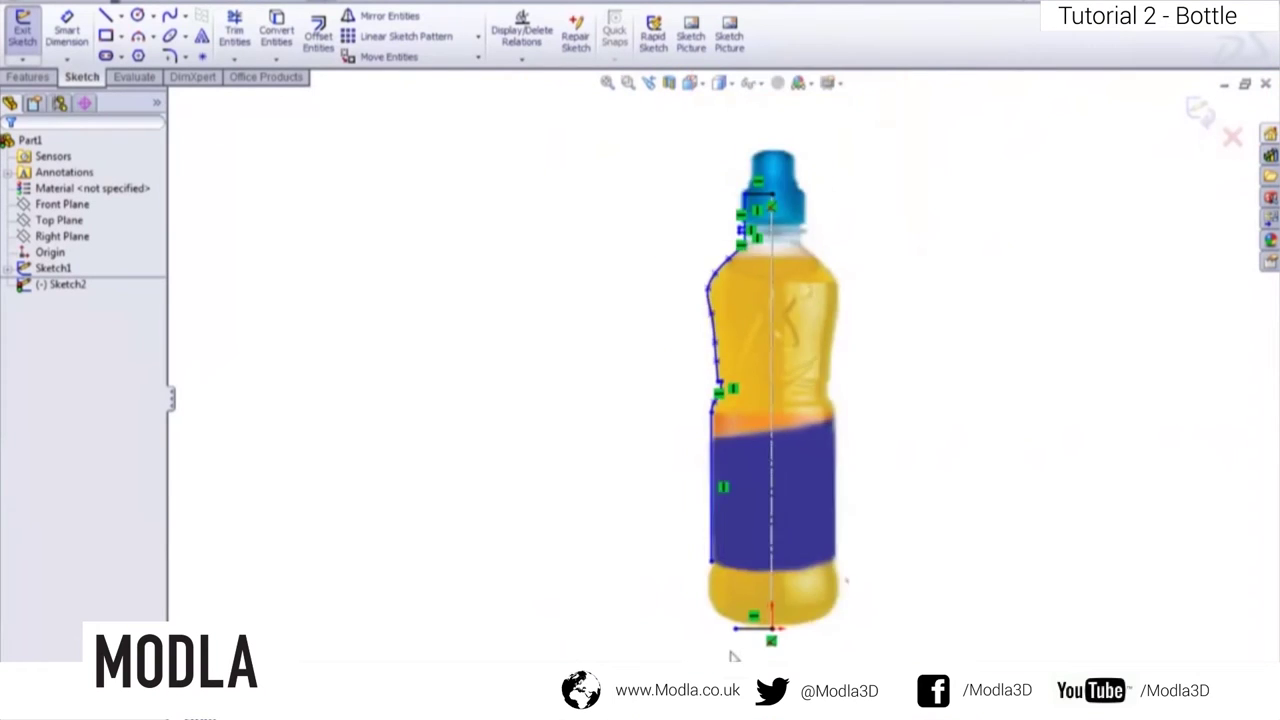
pyautogui.scroll(-5, 731, 655)
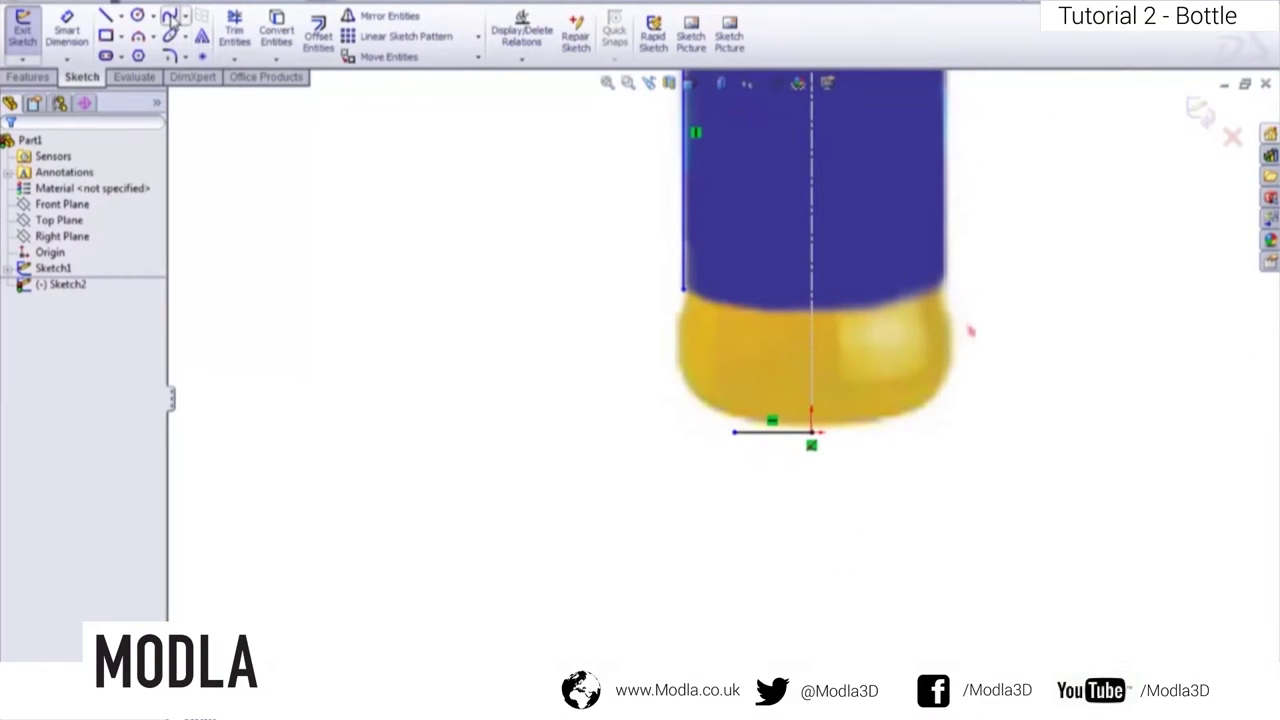
pyautogui.click(169, 15)
pyautogui.scroll(-1, 756, 355)
pyautogui.scroll(-1, 757, 355)
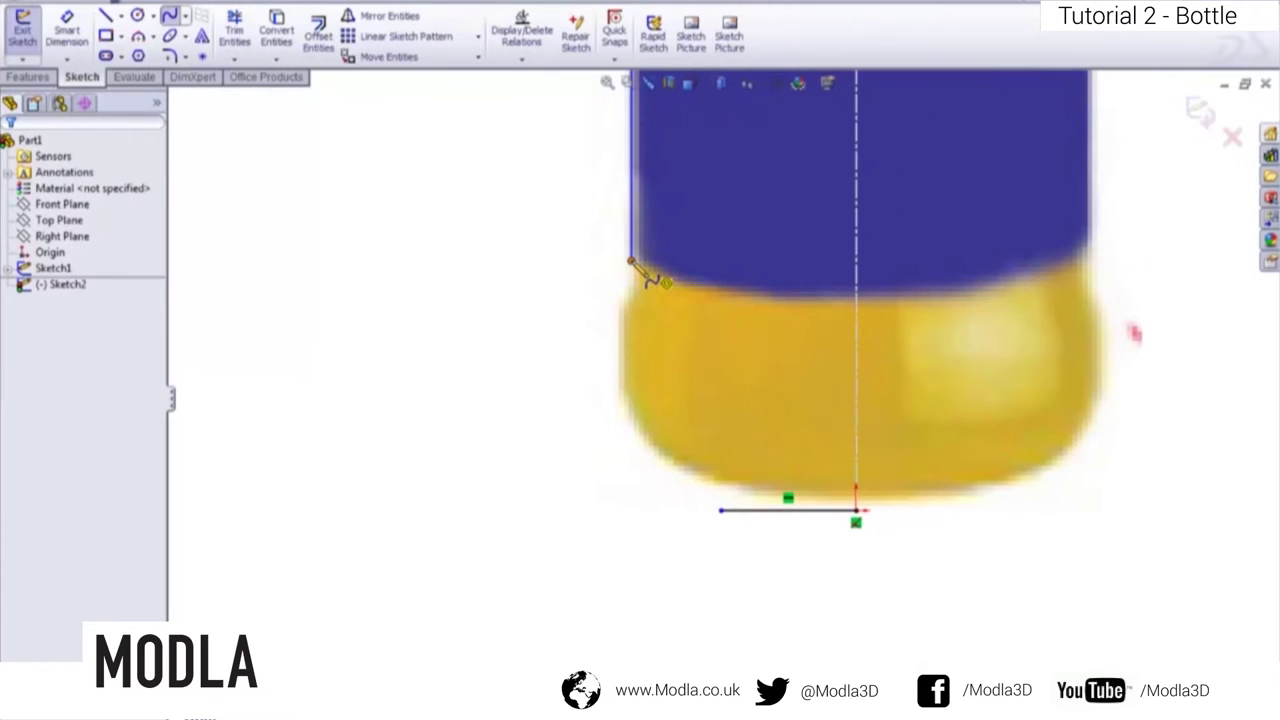
pyautogui.click(632, 263)
pyautogui.click(619, 345)
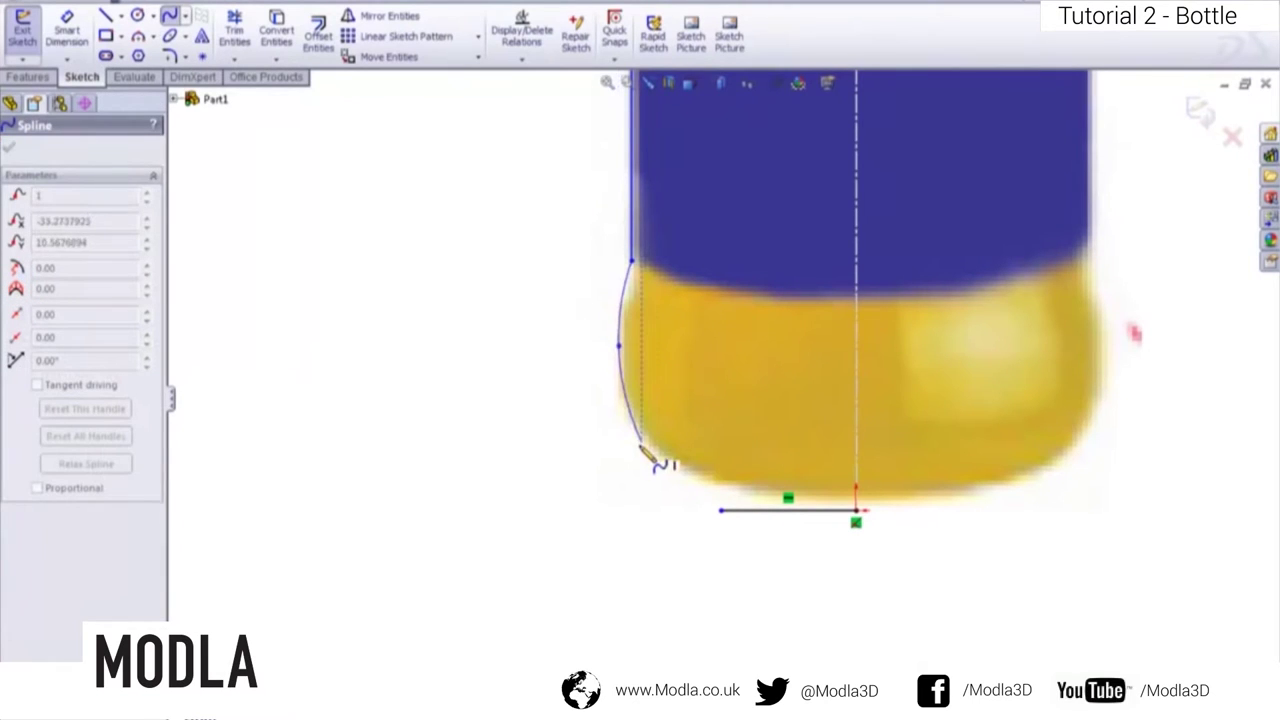
pyautogui.click(667, 492)
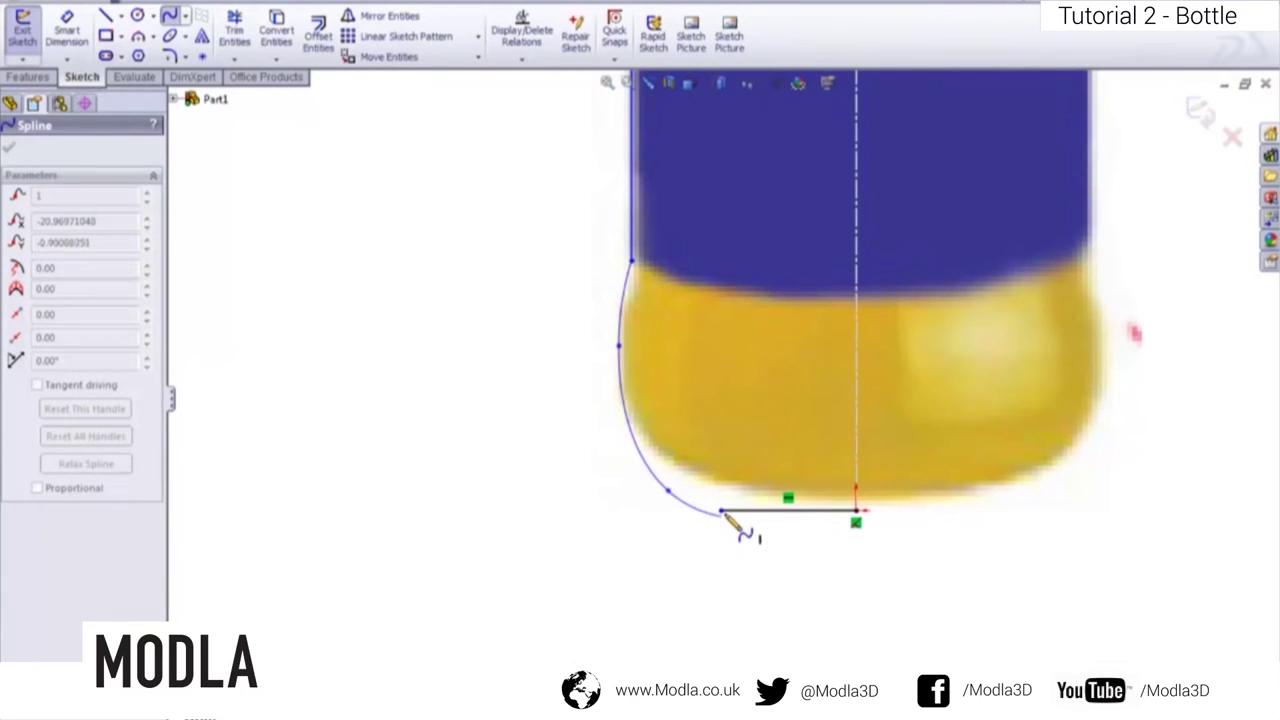
pyautogui.doubleClick(721, 511)
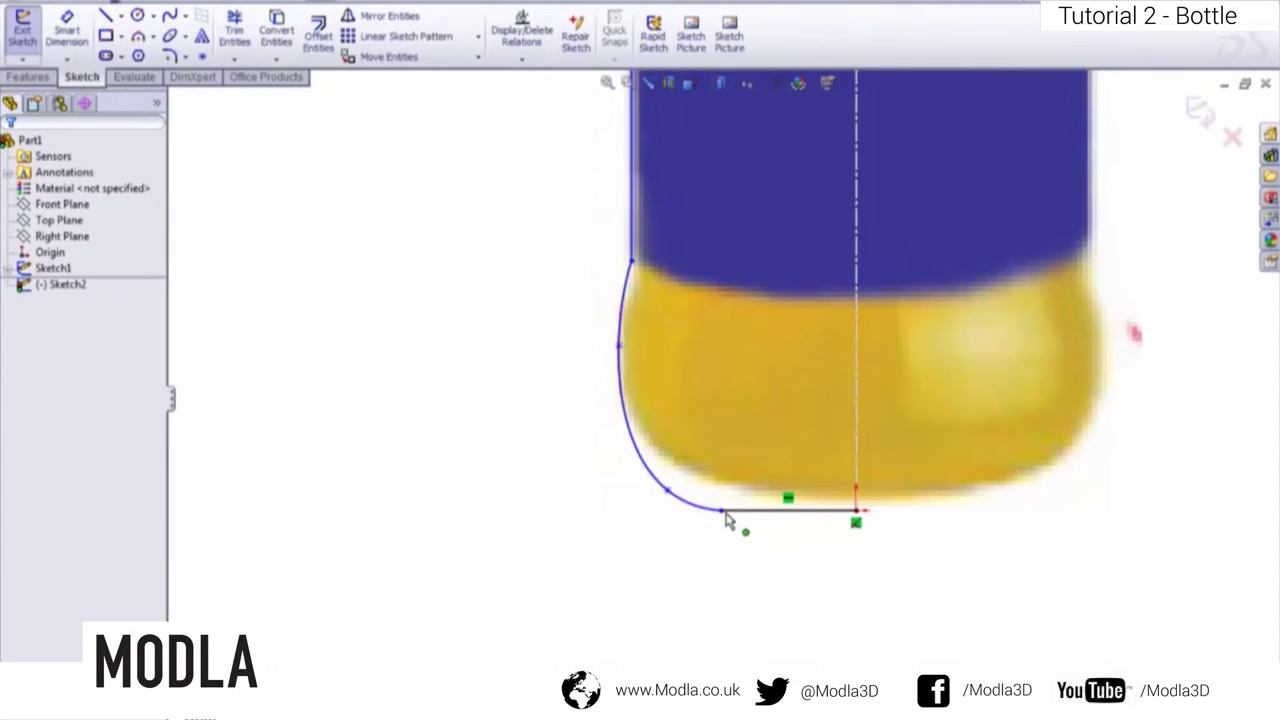
# - Add an Equal Curvature relation between the horizontal base line and the bottom corner spline
pyautogui.scroll(-4, 755, 517)
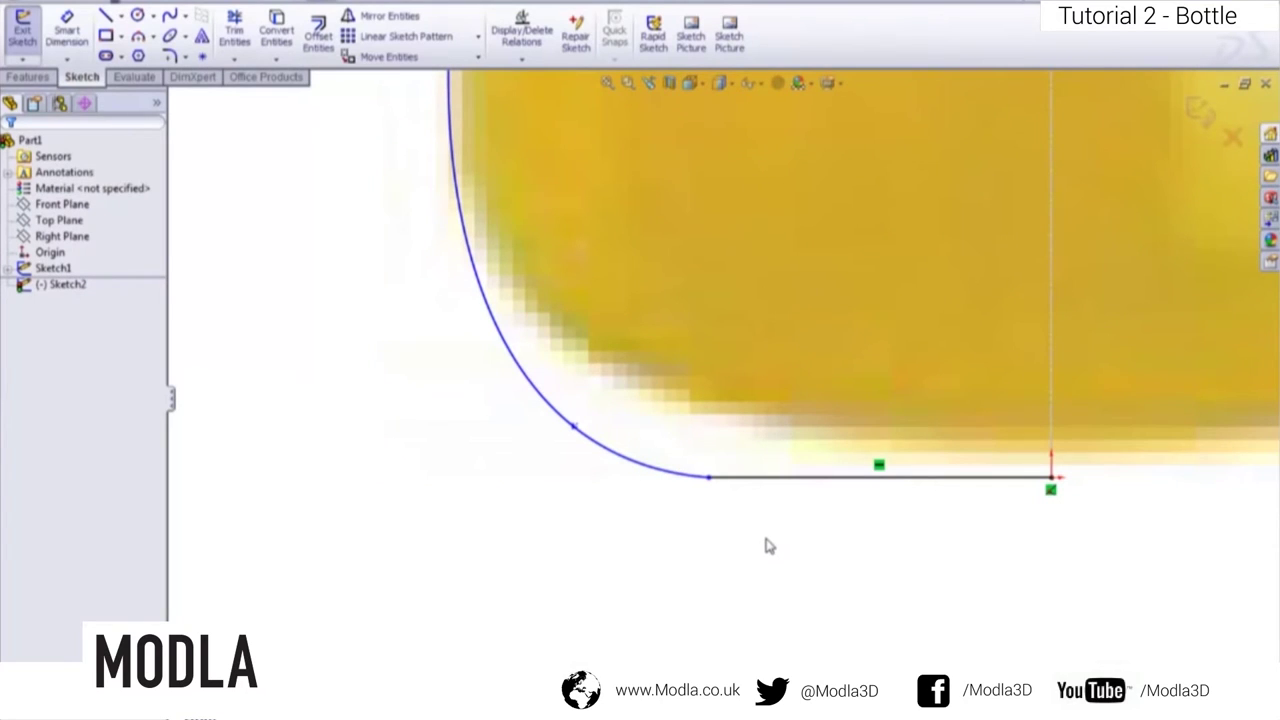
pyautogui.click(771, 479)
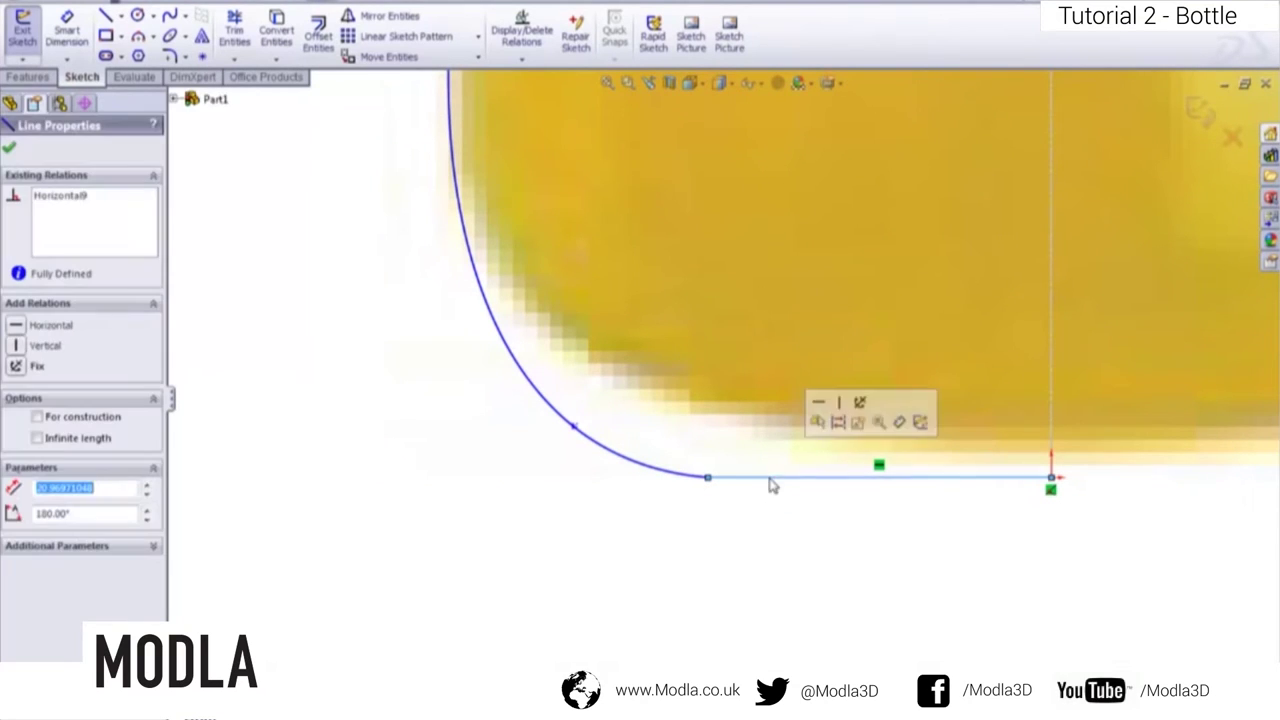
pyautogui.keyDown('ctrl'); pyautogui.click(686, 484); pyautogui.keyUp('ctrl')
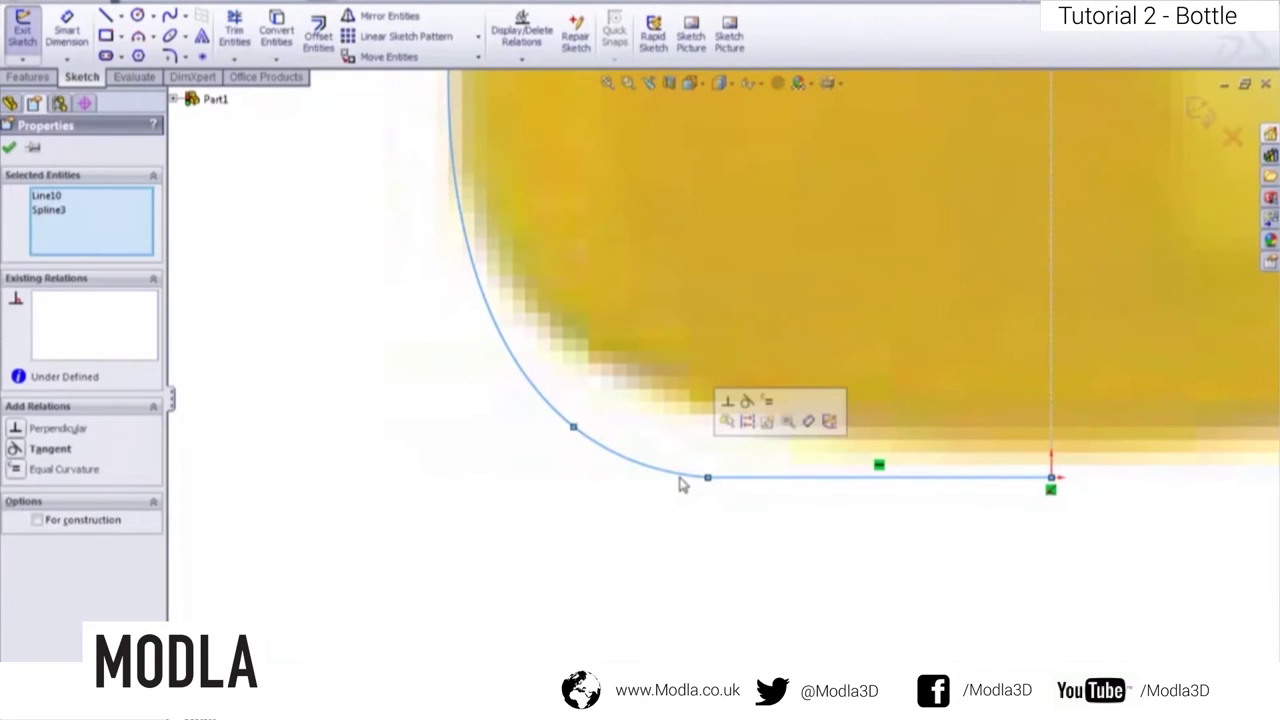
pyautogui.click(25, 472)
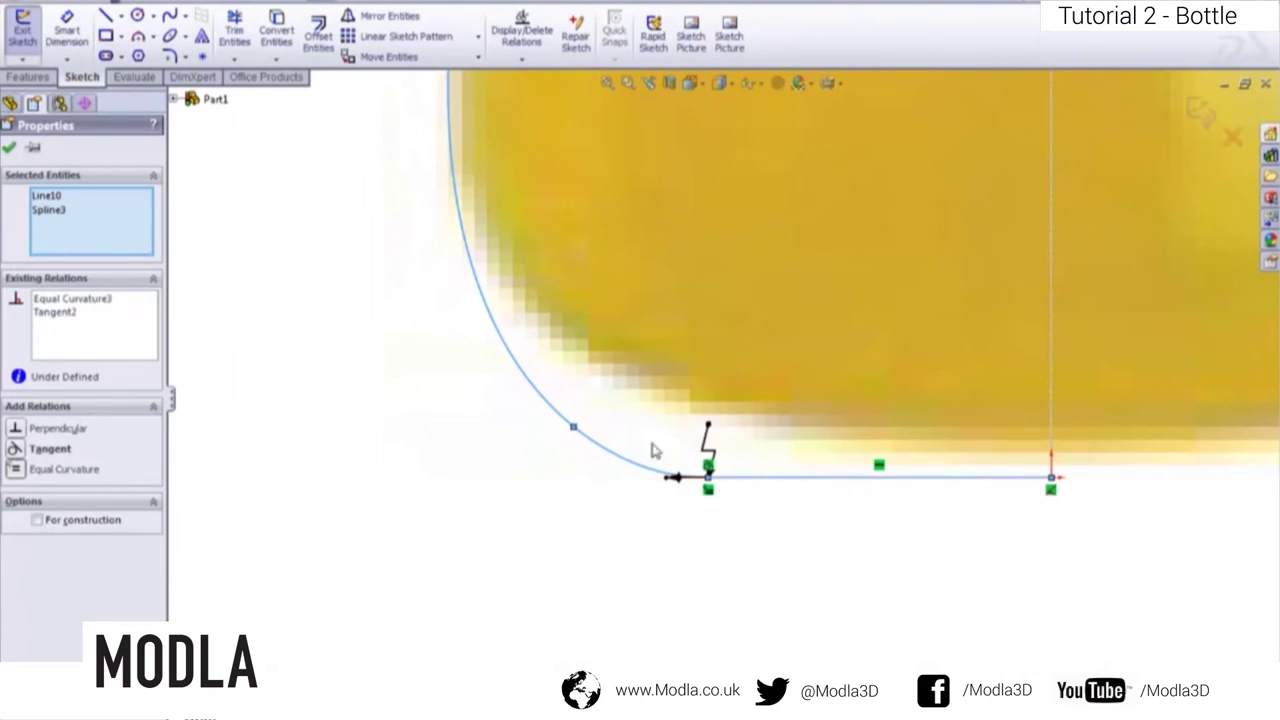
# - Add an Equal Curvature relation between the vertical label line and the upper end of the bottom corner spline
pyautogui.scroll(5, 620, 400)
pyautogui.click(575, 308)
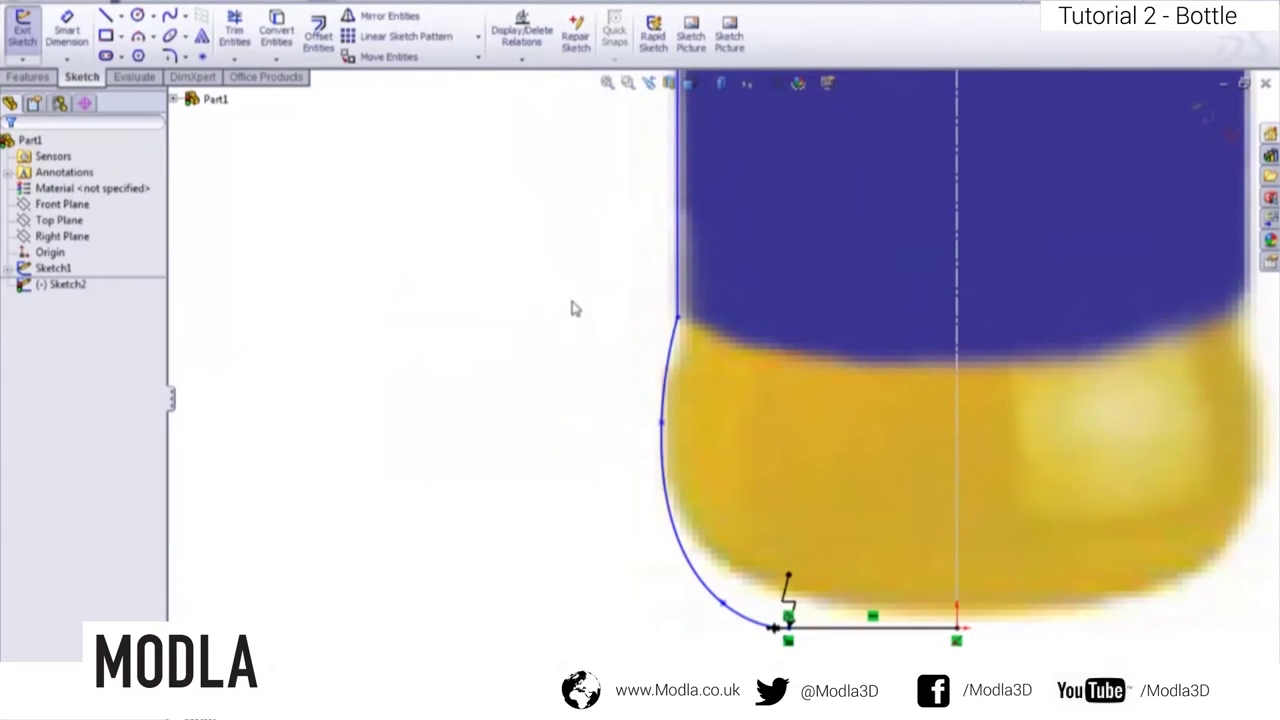
pyautogui.click(678, 310)
pyautogui.click(674, 338)
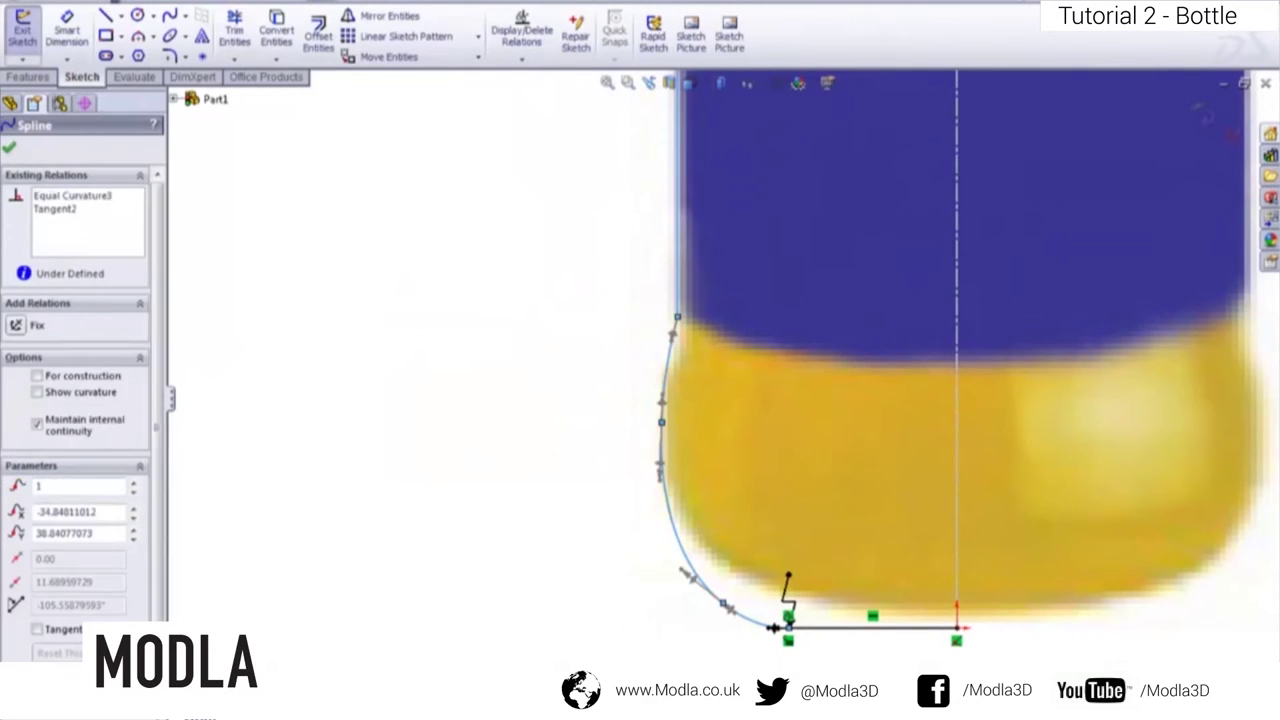
pyautogui.click(15, 468)
pyautogui.click(627, 371)
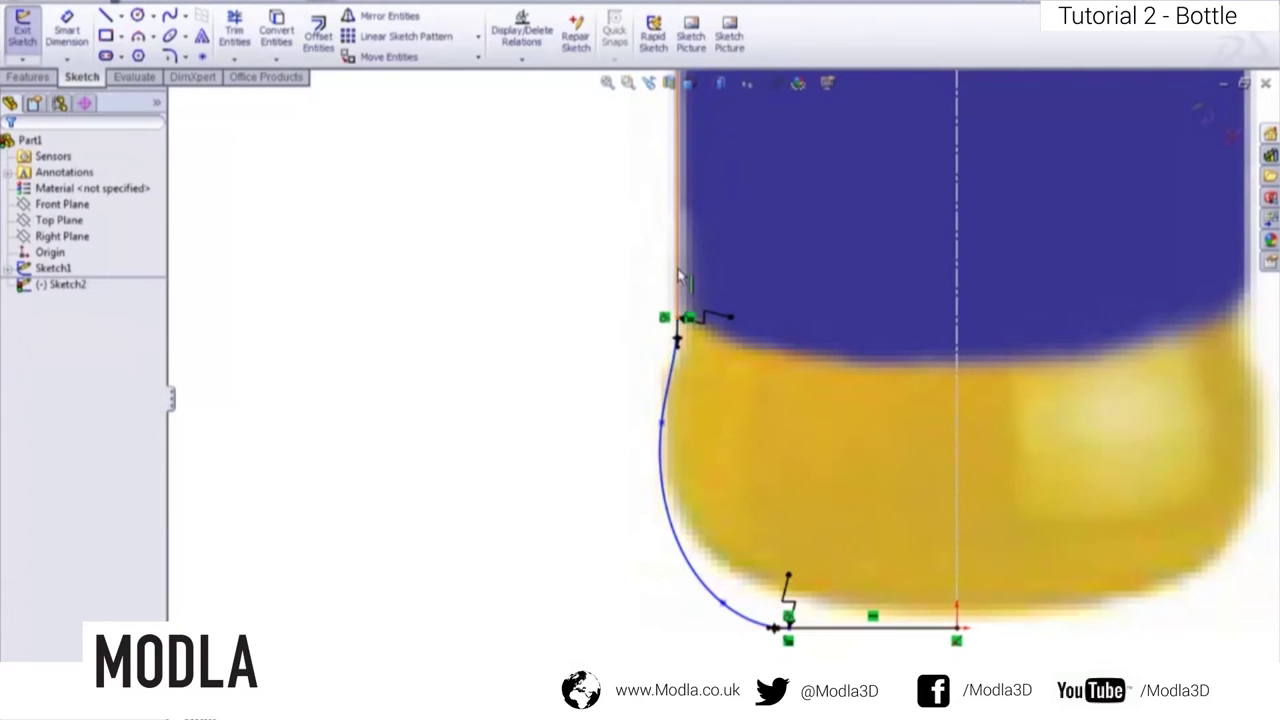
# - Add an Equal Curvature relation between the short vertical waist line and the spline below it
pyautogui.scroll(5, 690, 395)
pyautogui.scroll(-5, 740, 262)
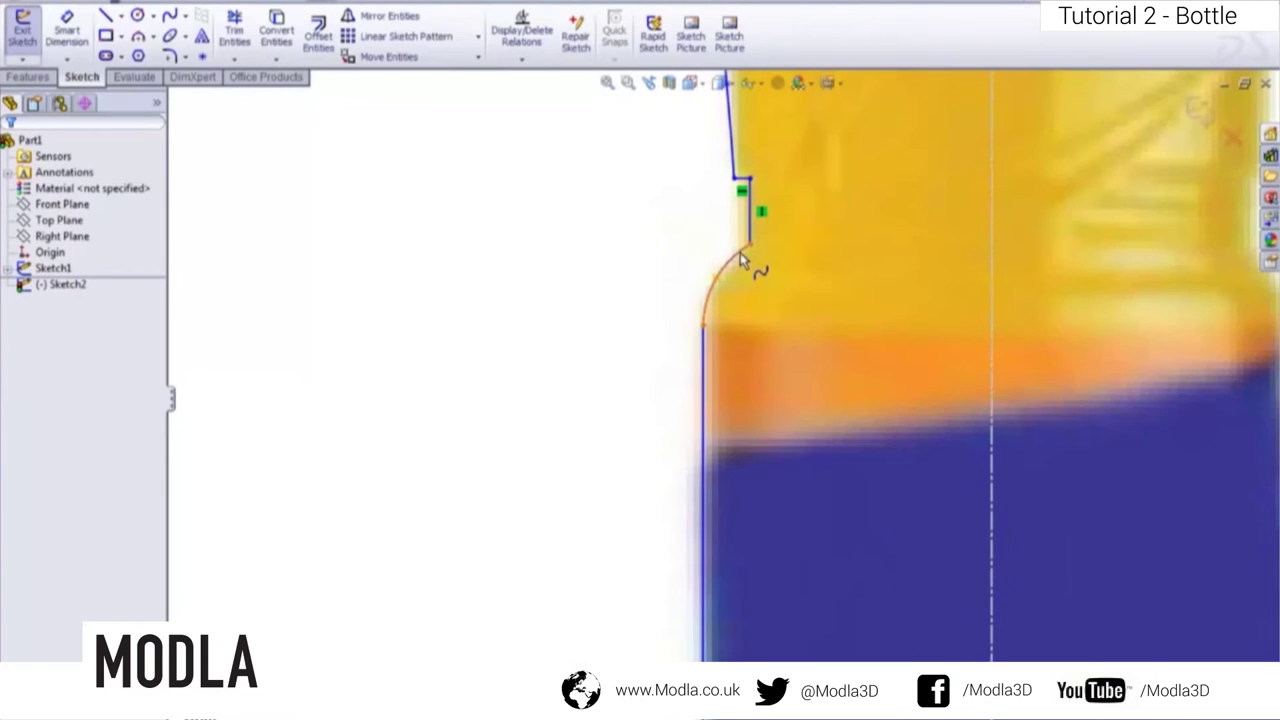
pyautogui.click(748, 238)
pyautogui.keyDown('ctrl'); pyautogui.click(725, 265); pyautogui.keyUp('ctrl')
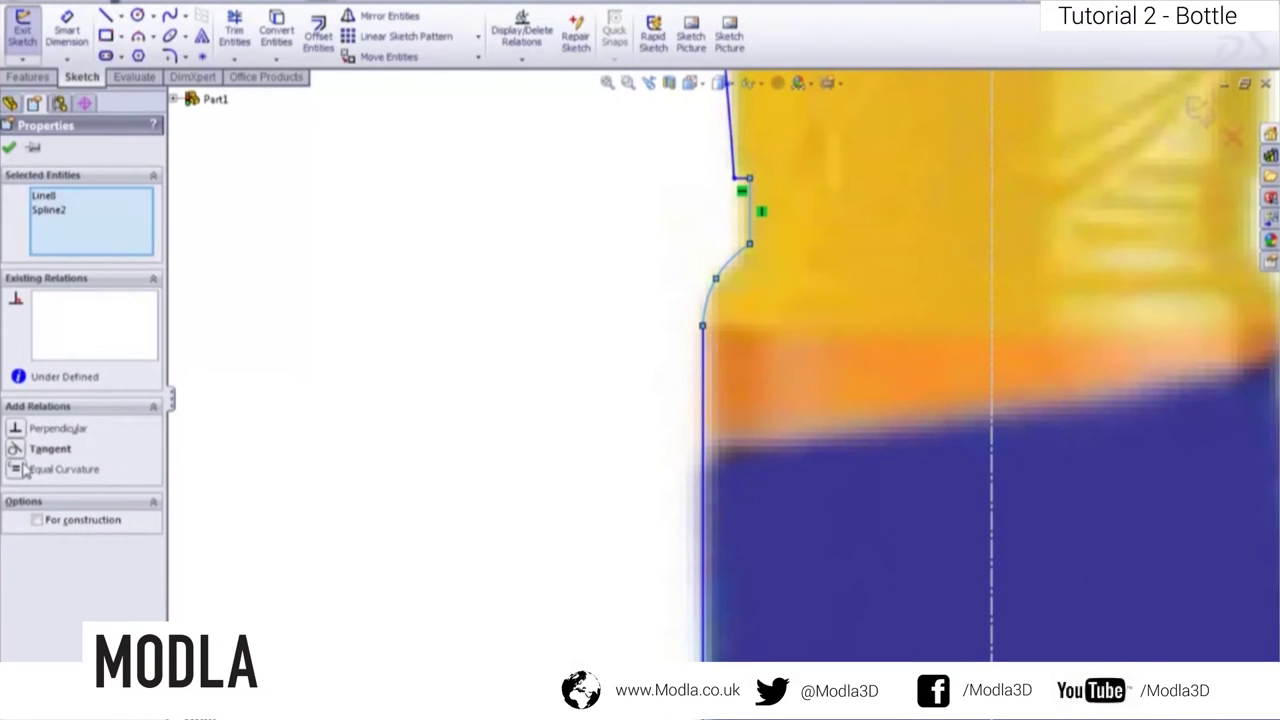
pyautogui.click(16, 469)
pyautogui.click(595, 317)
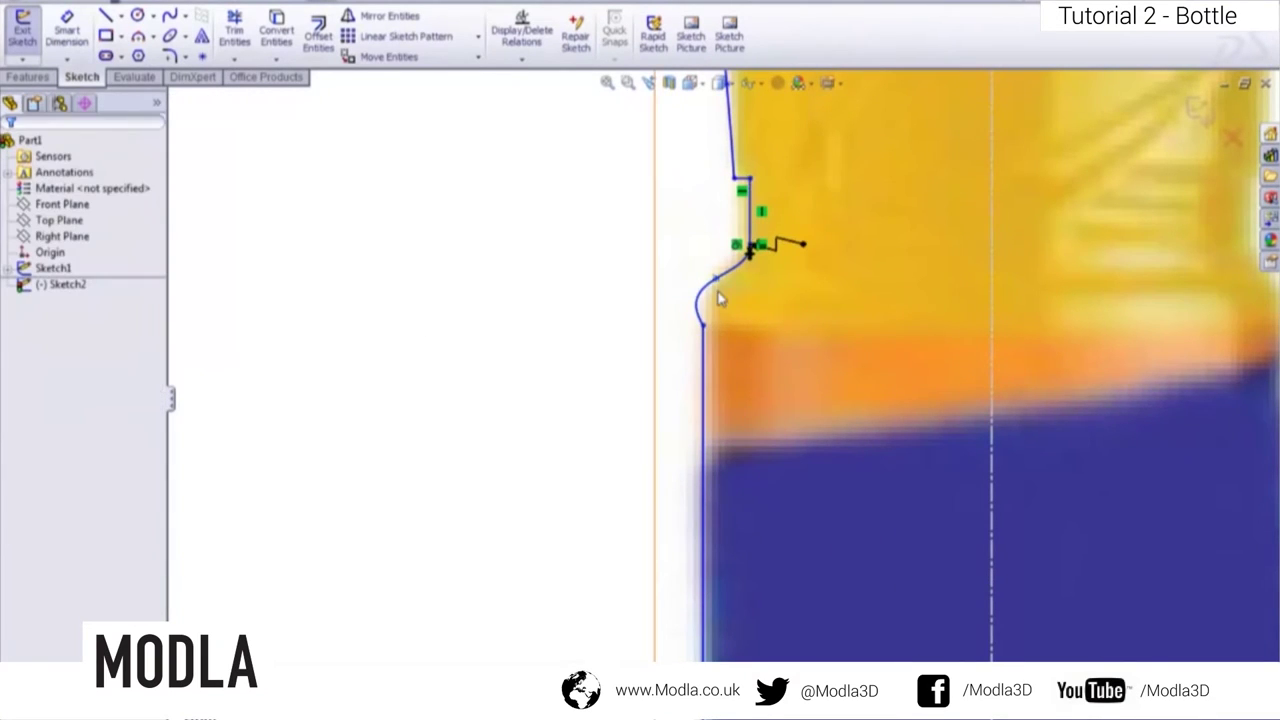
# - Add an Equal Curvature relation between the vertical label line and the lower end of the waist spline
pyautogui.click(699, 318)
pyautogui.click(704, 352)
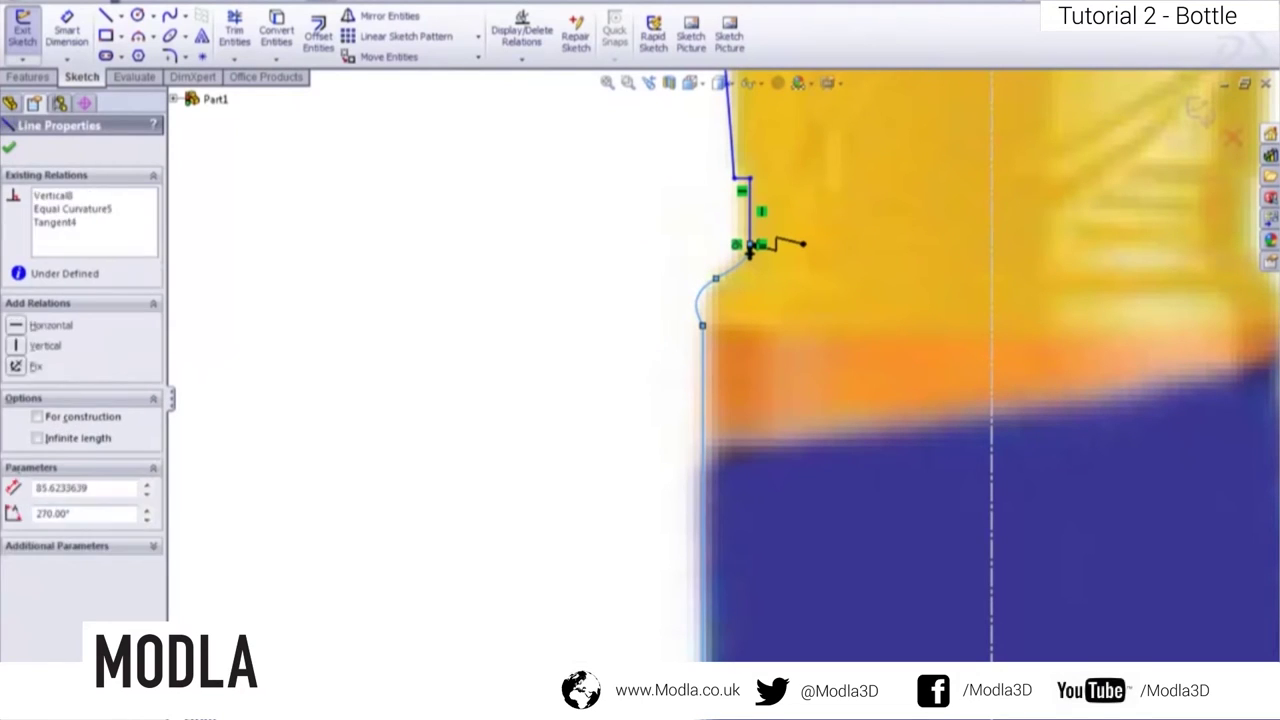
pyautogui.keyDown('ctrl'); pyautogui.click(698, 305); pyautogui.keyUp('ctrl')
pyautogui.click(16, 469)
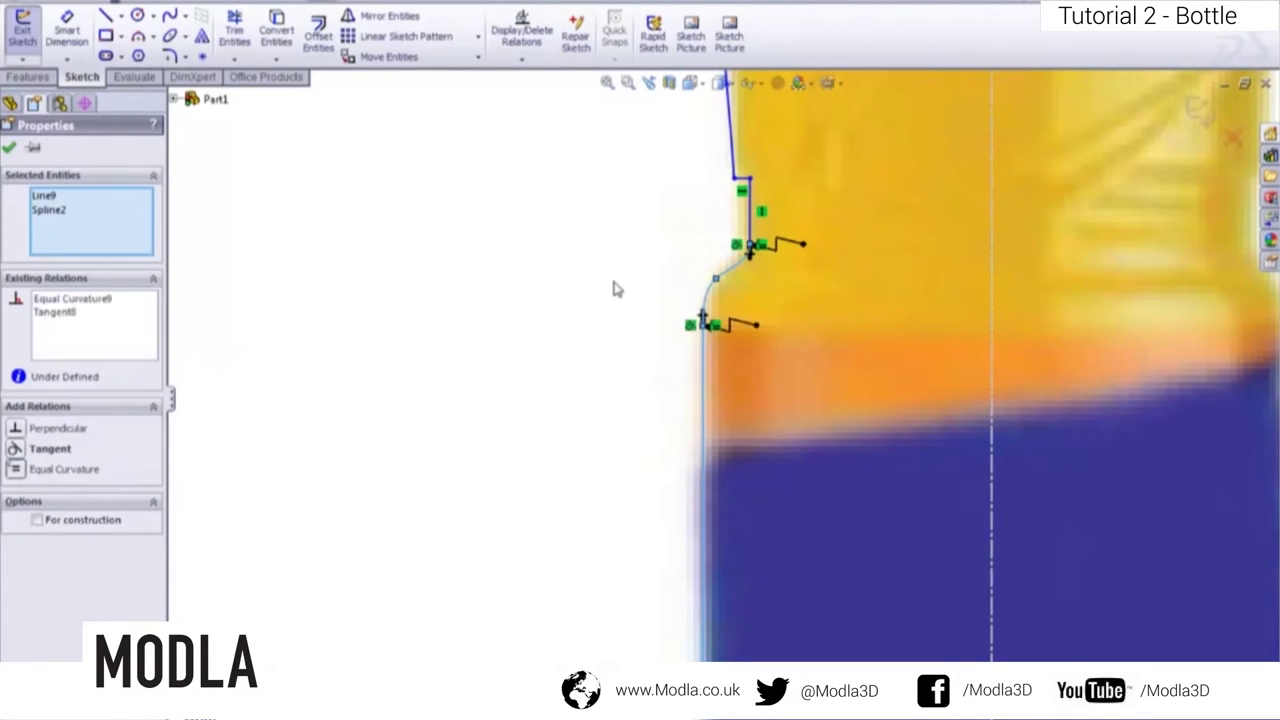
pyautogui.click(614, 288)
# - Move the waist spline's middle point inward to about X -32, Y 130.6 to smooth the curve
pyautogui.scroll(-3, 770, 285)
pyautogui.scroll(-2, 705, 327)
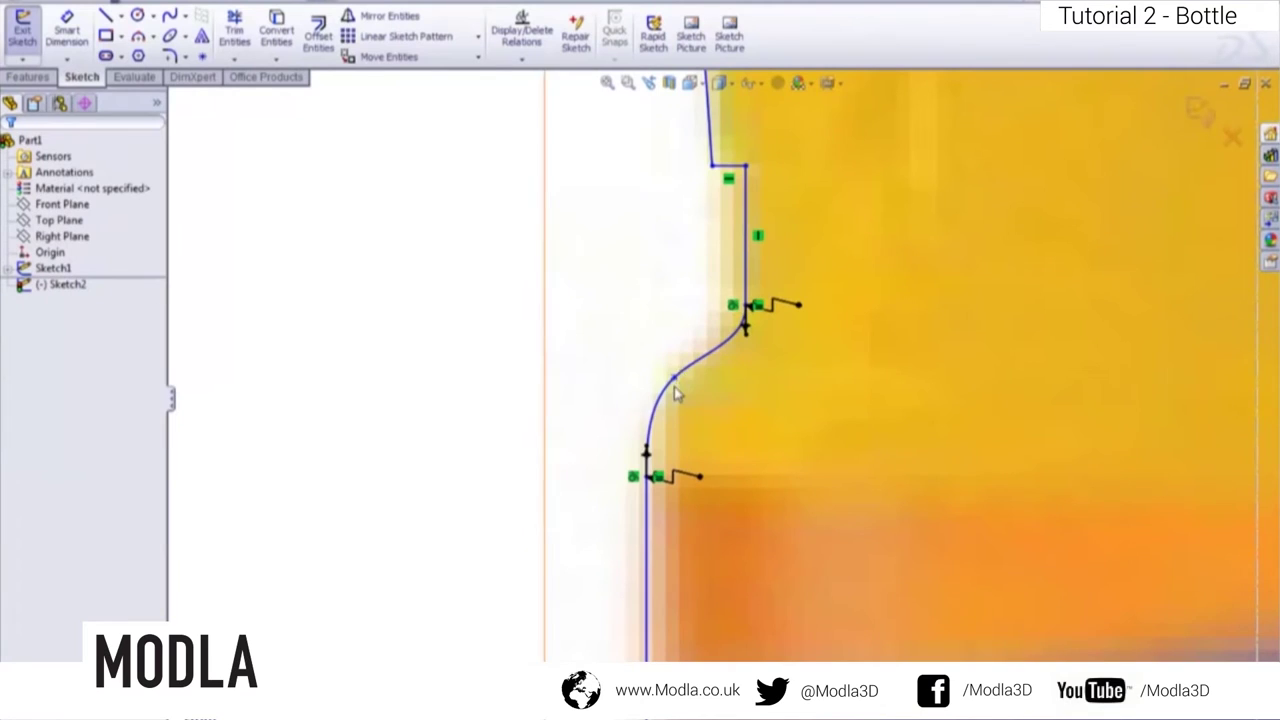
pyautogui.click(705, 368)
pyautogui.moveTo(705, 372); pyautogui.dragTo(713, 371)
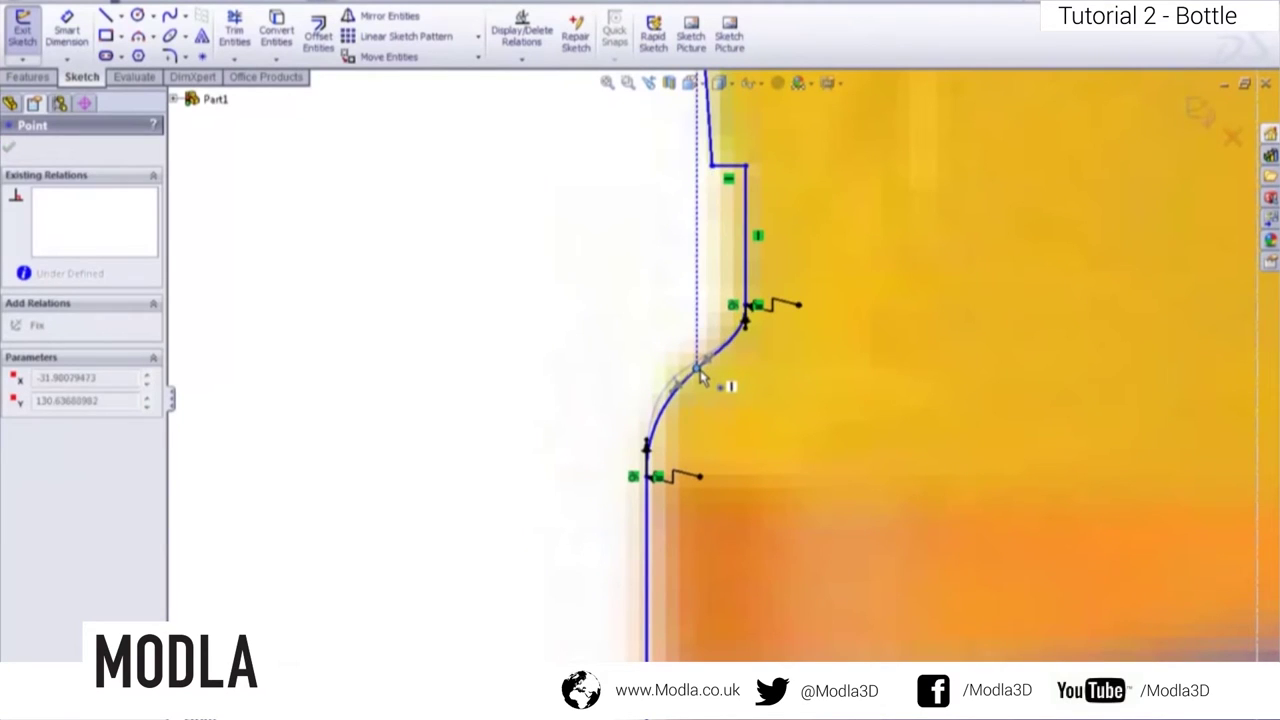
pyautogui.scroll(4, 646, 314)
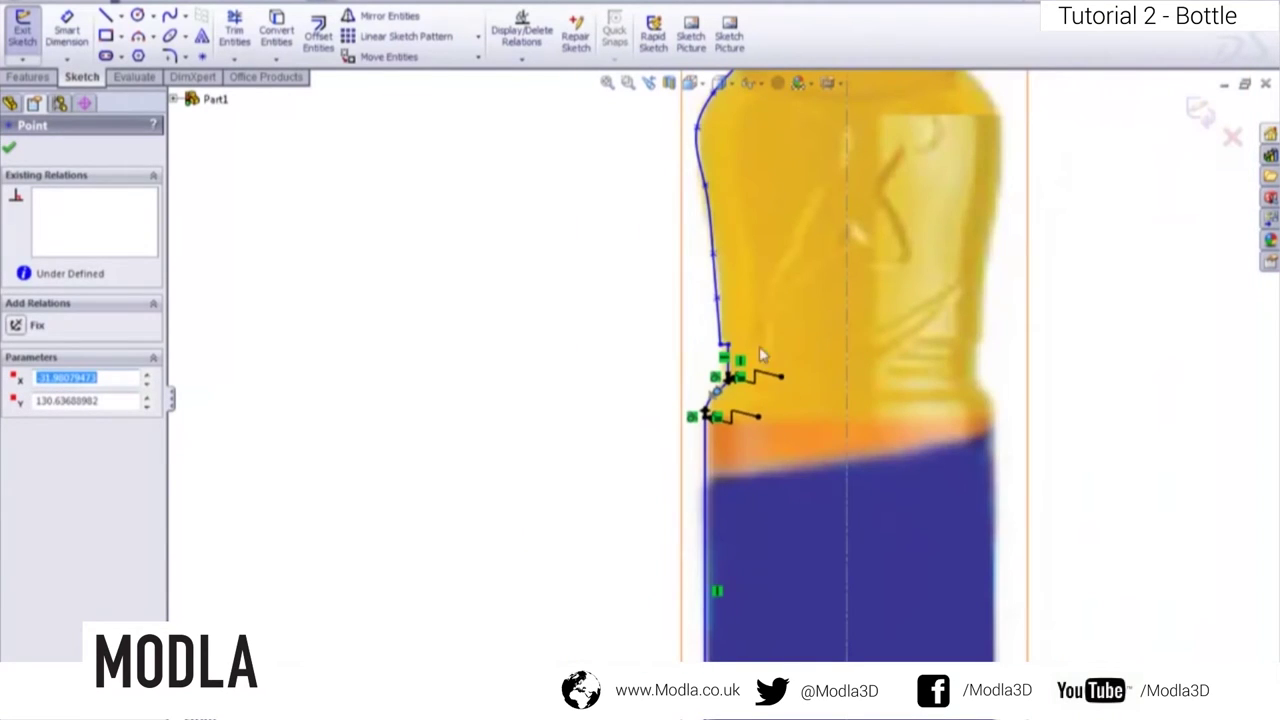
# - Check the traced half profile along the bottle and finish the sketch
pyautogui.scroll(3, 723, 423)
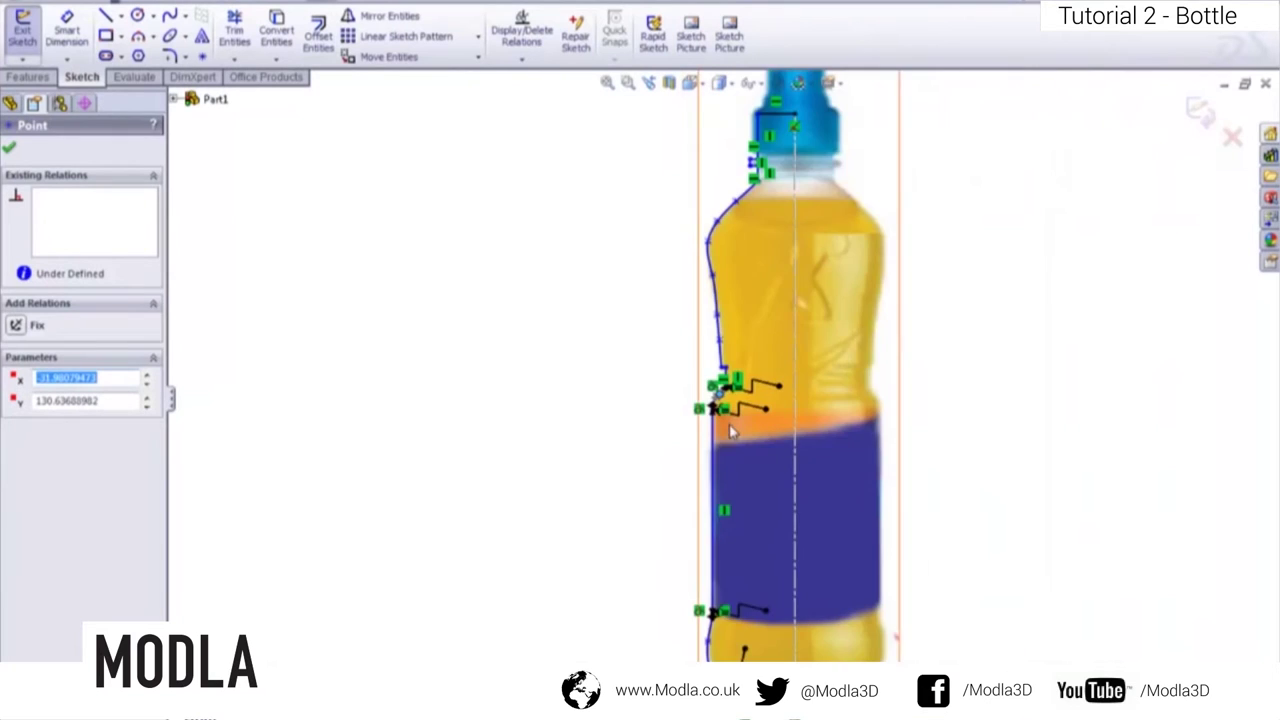
pyautogui.scroll(-4, 720, 395)
pyautogui.scroll(-5, 715, 396)
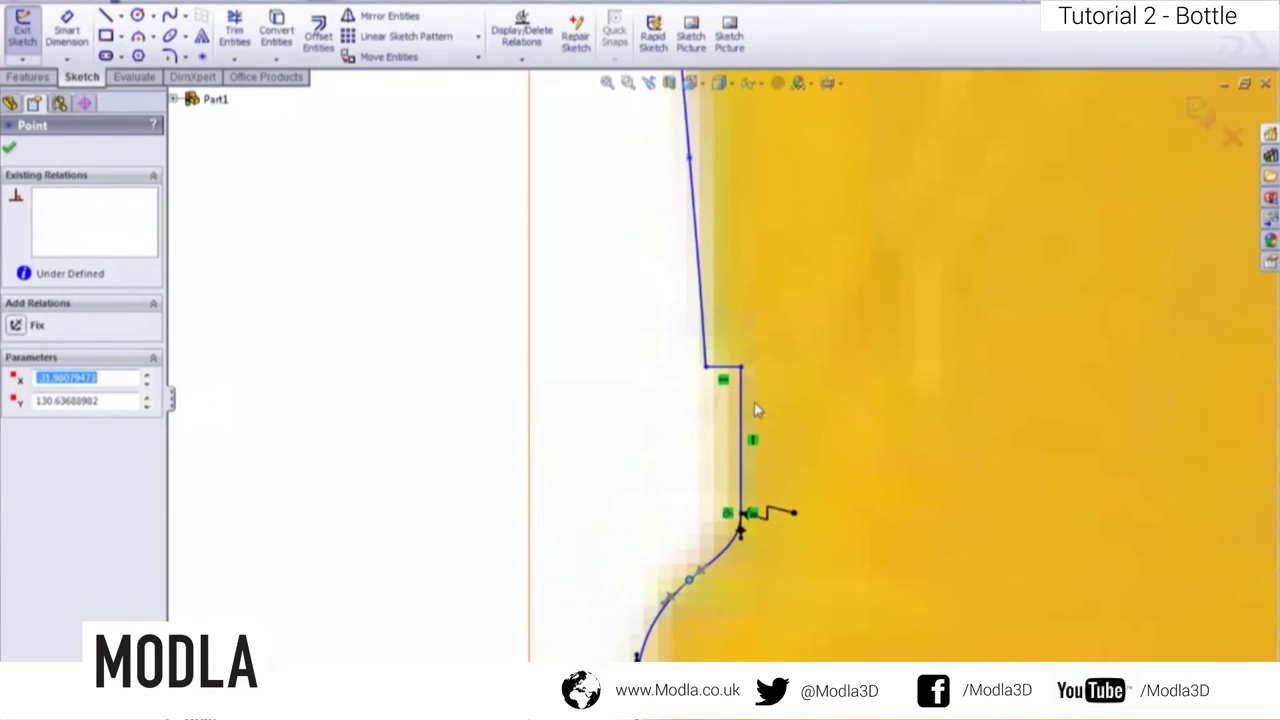
pyautogui.scroll(6, 757, 405)
pyautogui.scroll(3, 757, 410)
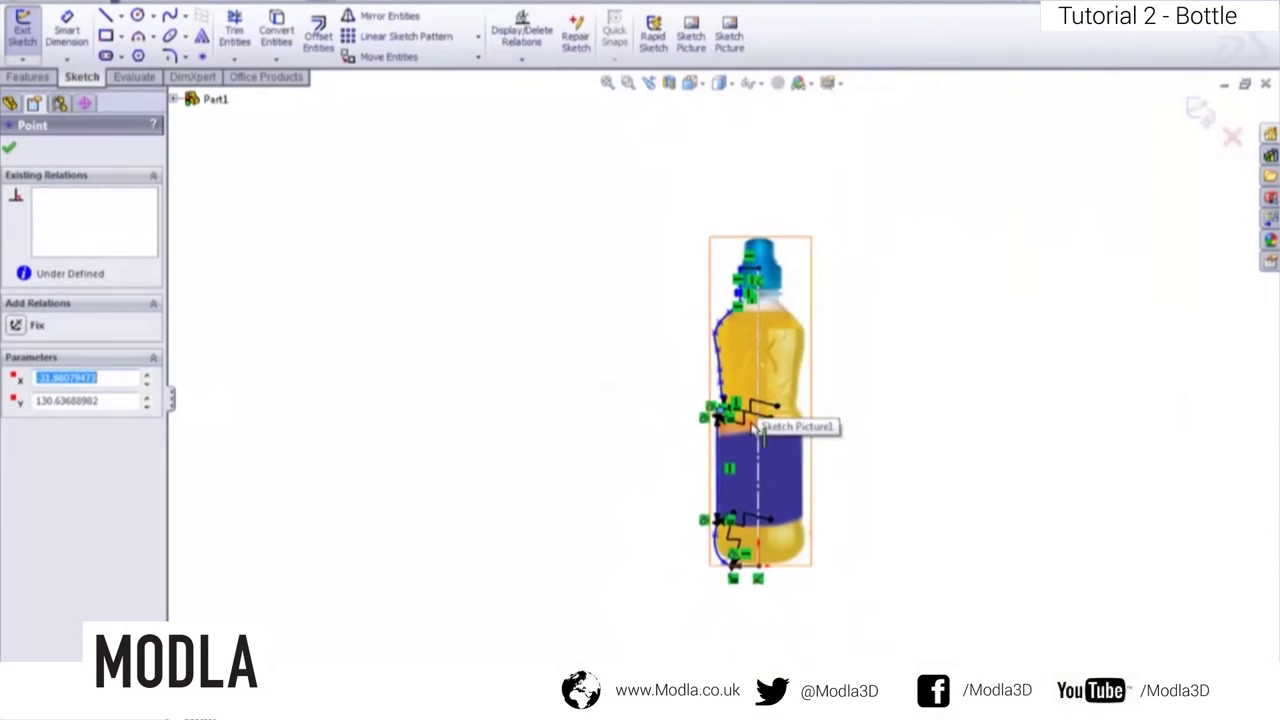
pyautogui.scroll(-2, 740, 508)
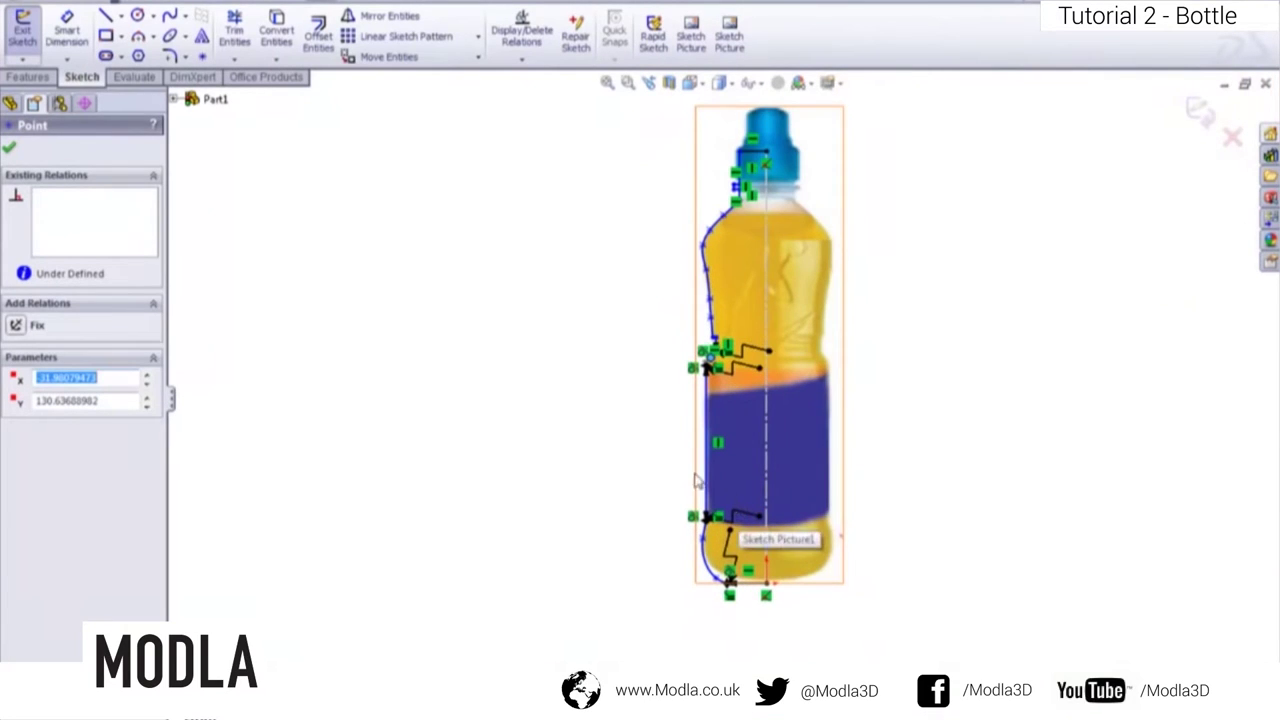
pyautogui.click(19, 38)
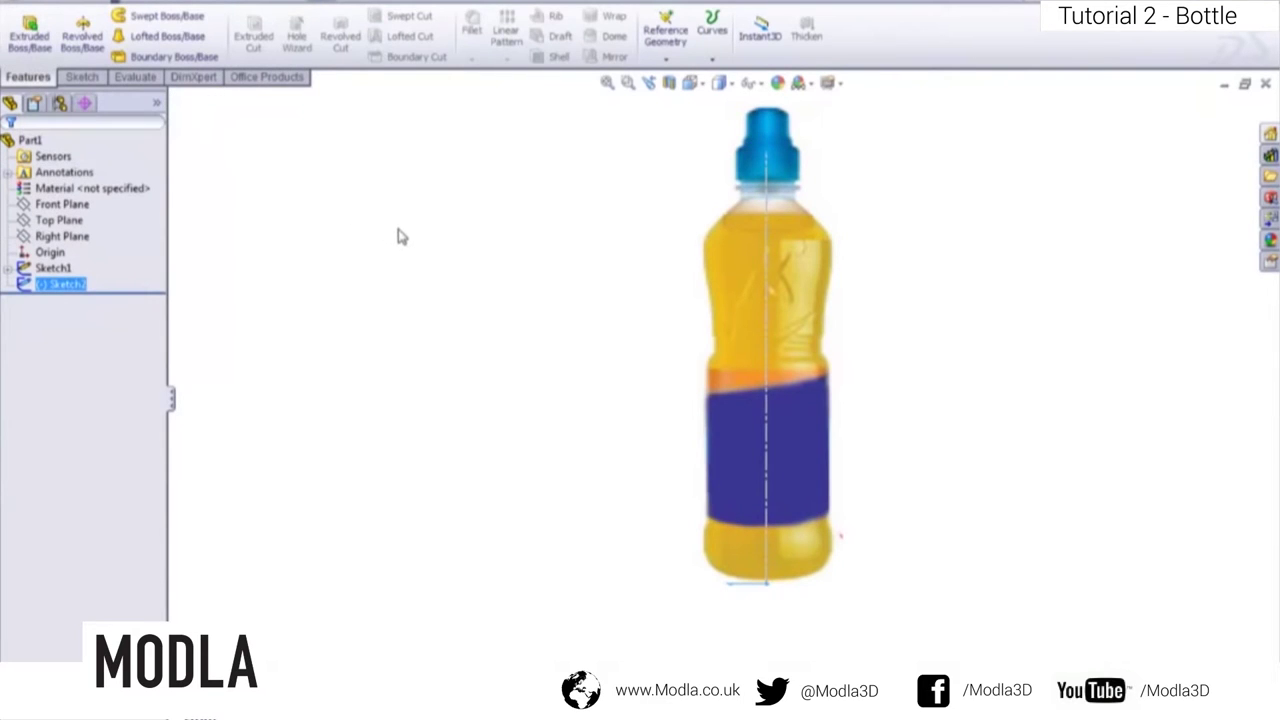
pyautogui.click(376, 258)
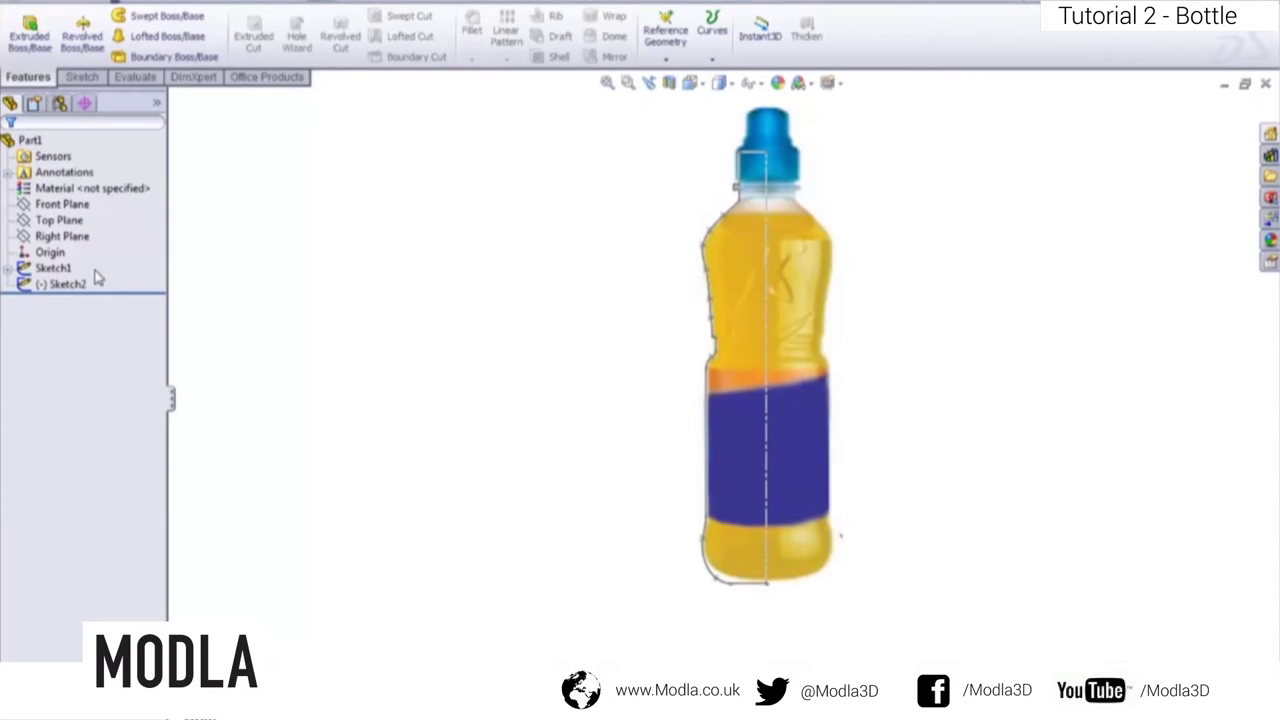
# - Rename the sketch containing the reference picture as Image
pyautogui.click(61, 271)
pyautogui.rightClick(62, 274)
pyautogui.press('Escape')
pyautogui.click(50, 270)
pyautogui.click(48, 270)
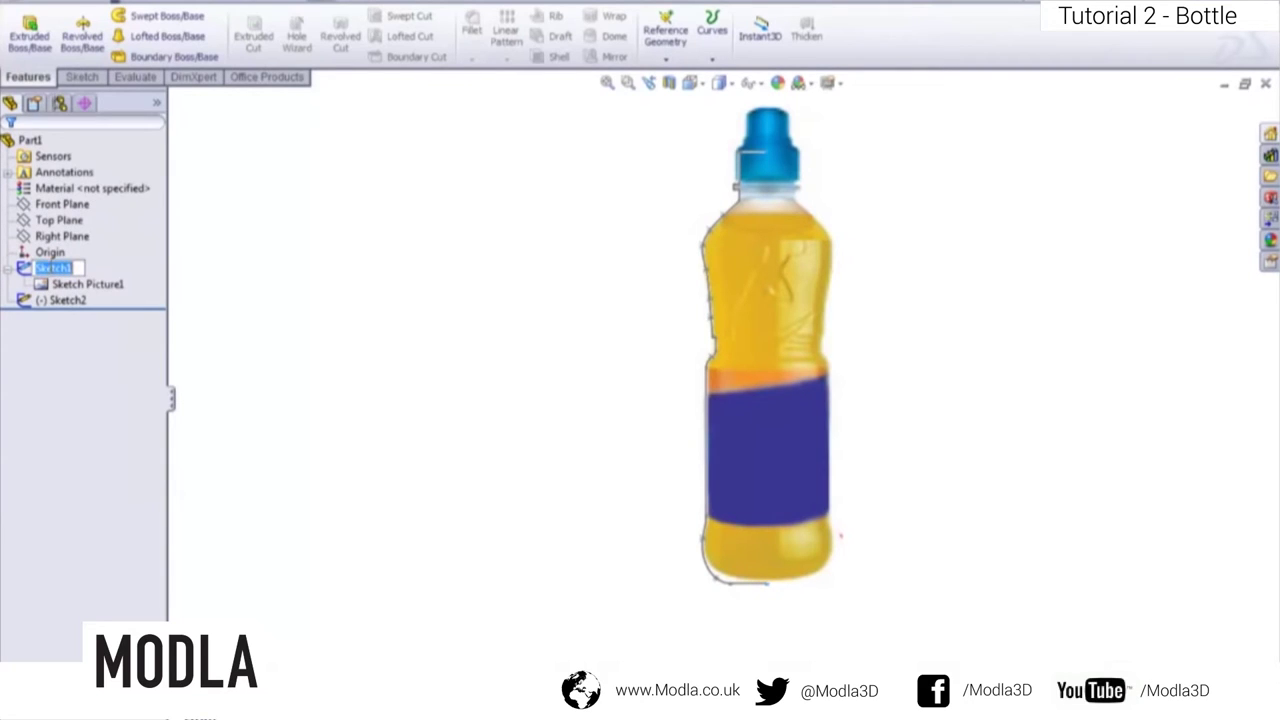
pyautogui.press('BackSpace')
pyautogui.write('Image')
pyautogui.click(84, 302)
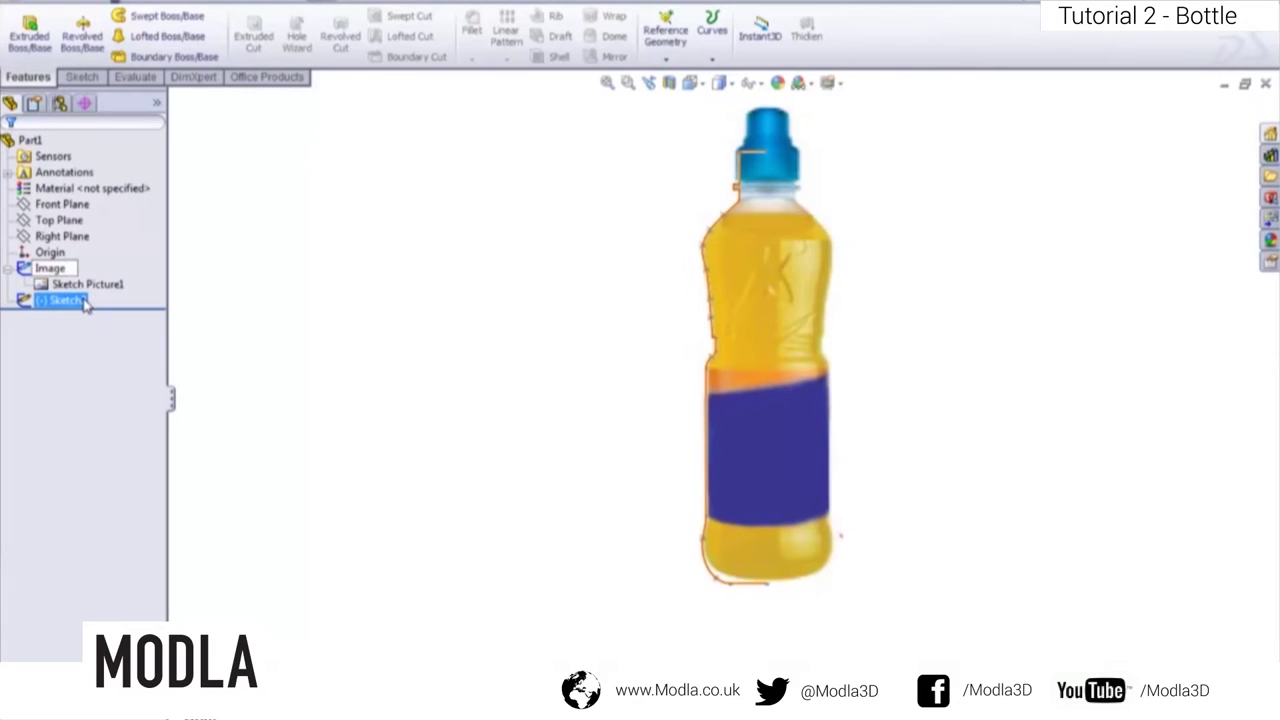
# - Rename the traced half-profile sketch as Revolve Profile
pyautogui.click(8, 270)
pyautogui.click(55, 286)
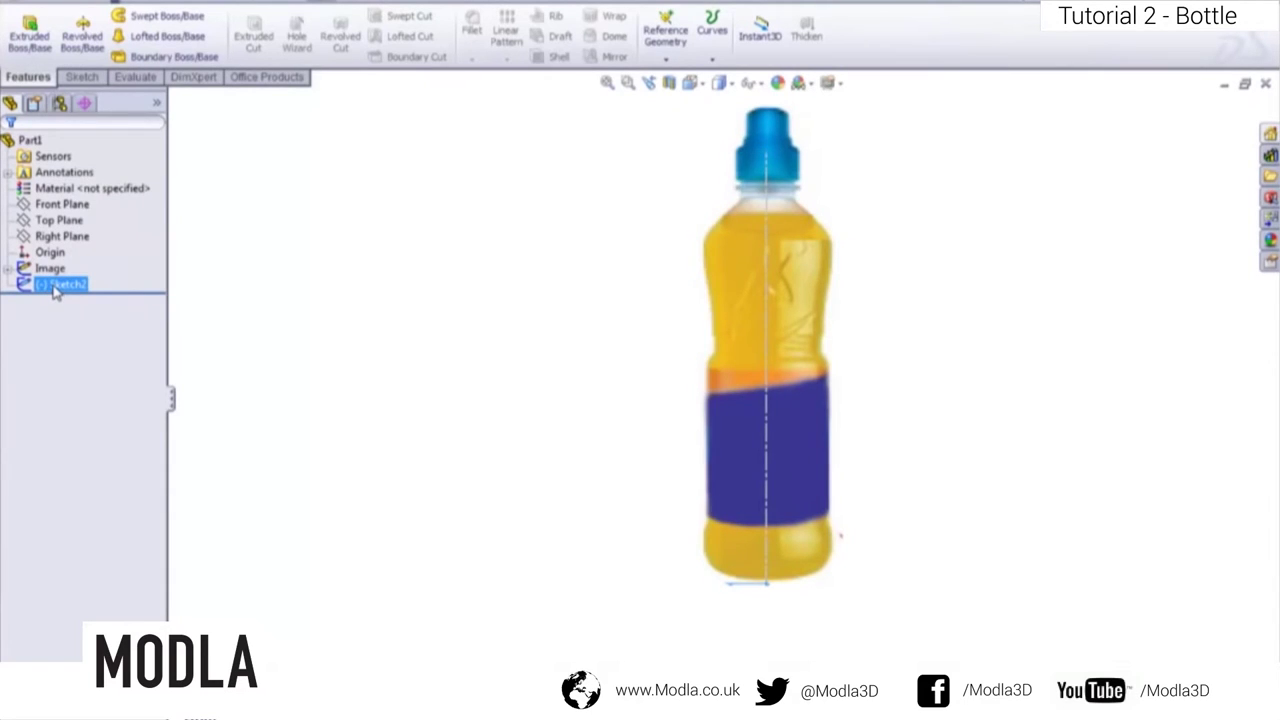
pyautogui.click(72, 287)
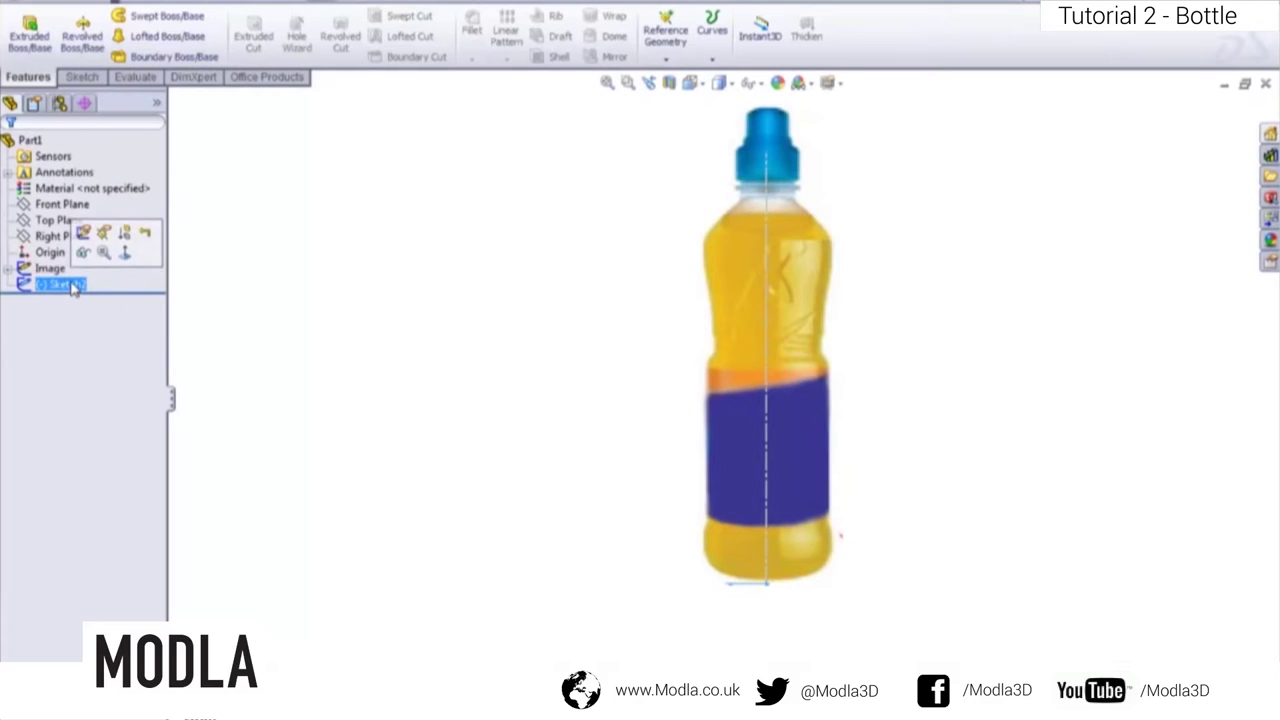
pyautogui.click(62, 286)
pyautogui.press('BackSpace')
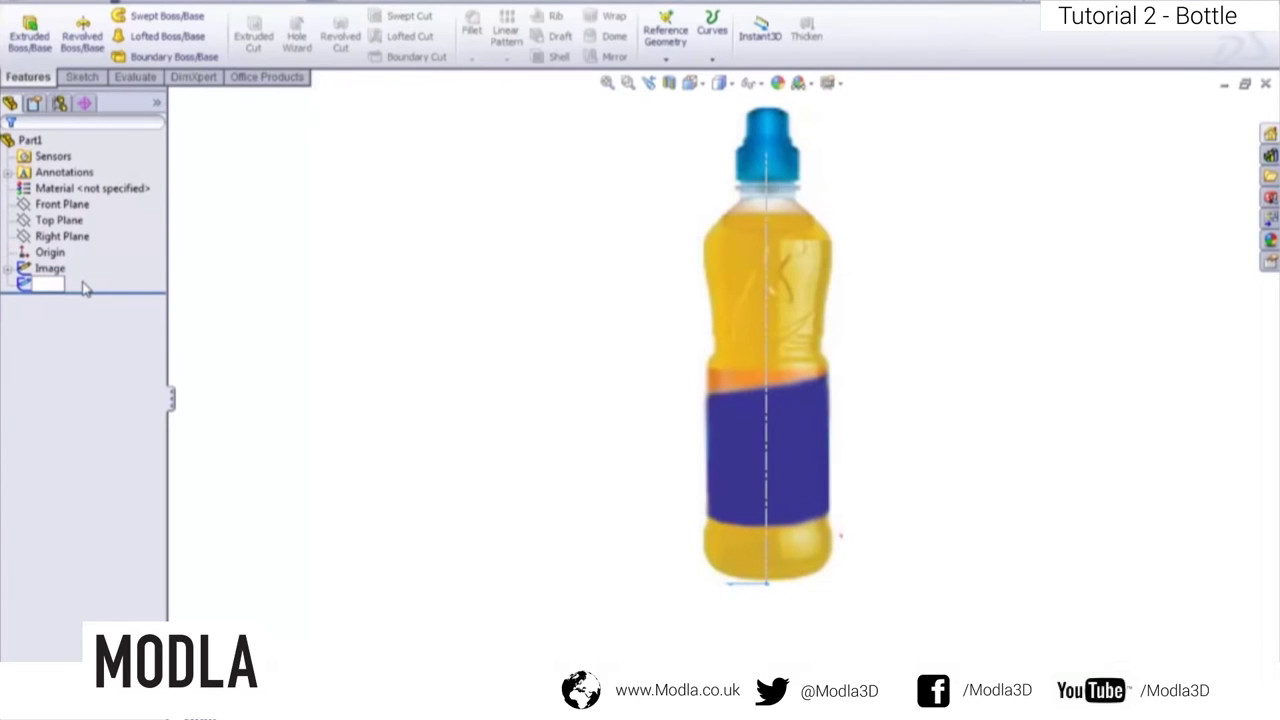
pyautogui.write('Revolve Profile')
pyautogui.click(224, 303)
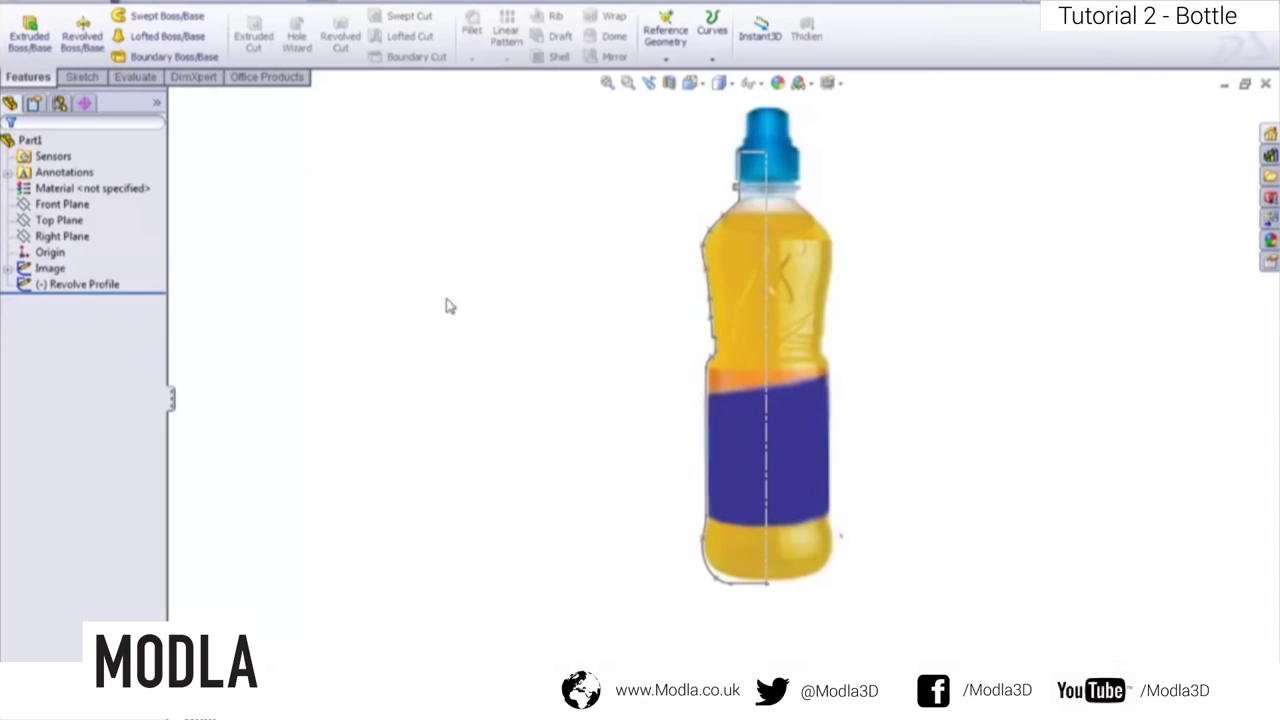
pyautogui.click(58, 271)
pyautogui.rightClick(60, 272)
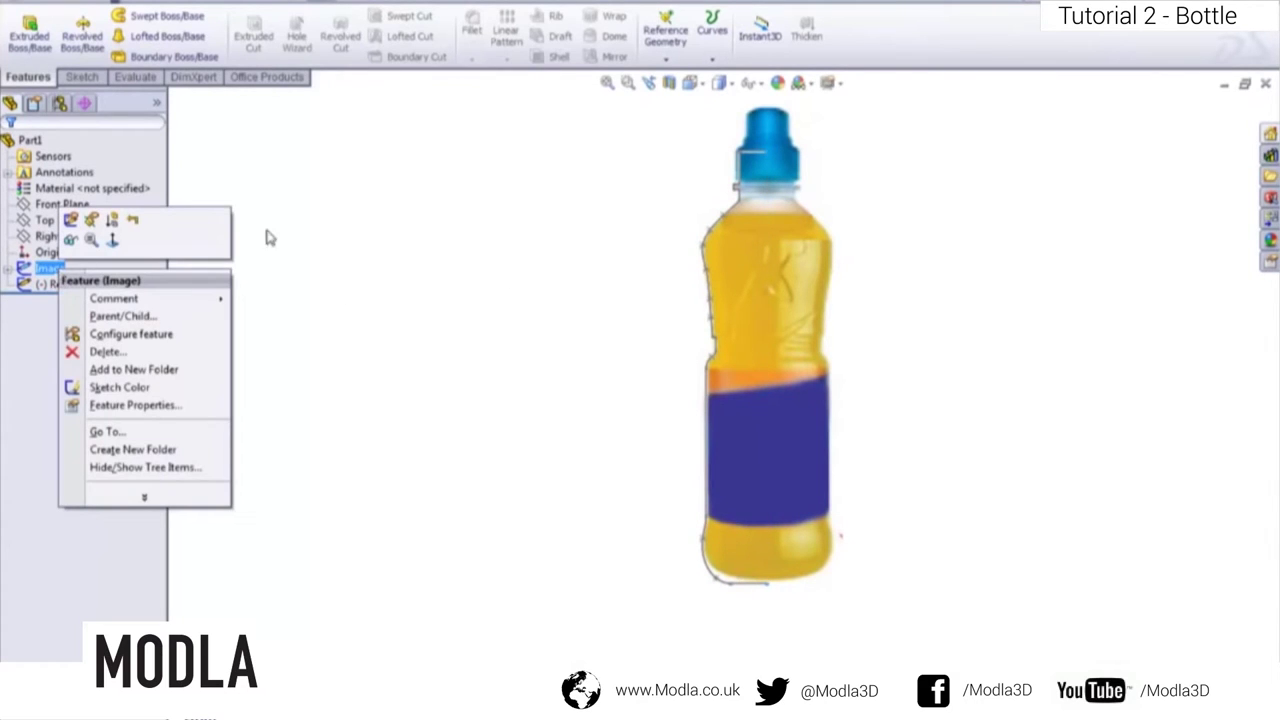
pyautogui.click(294, 237)
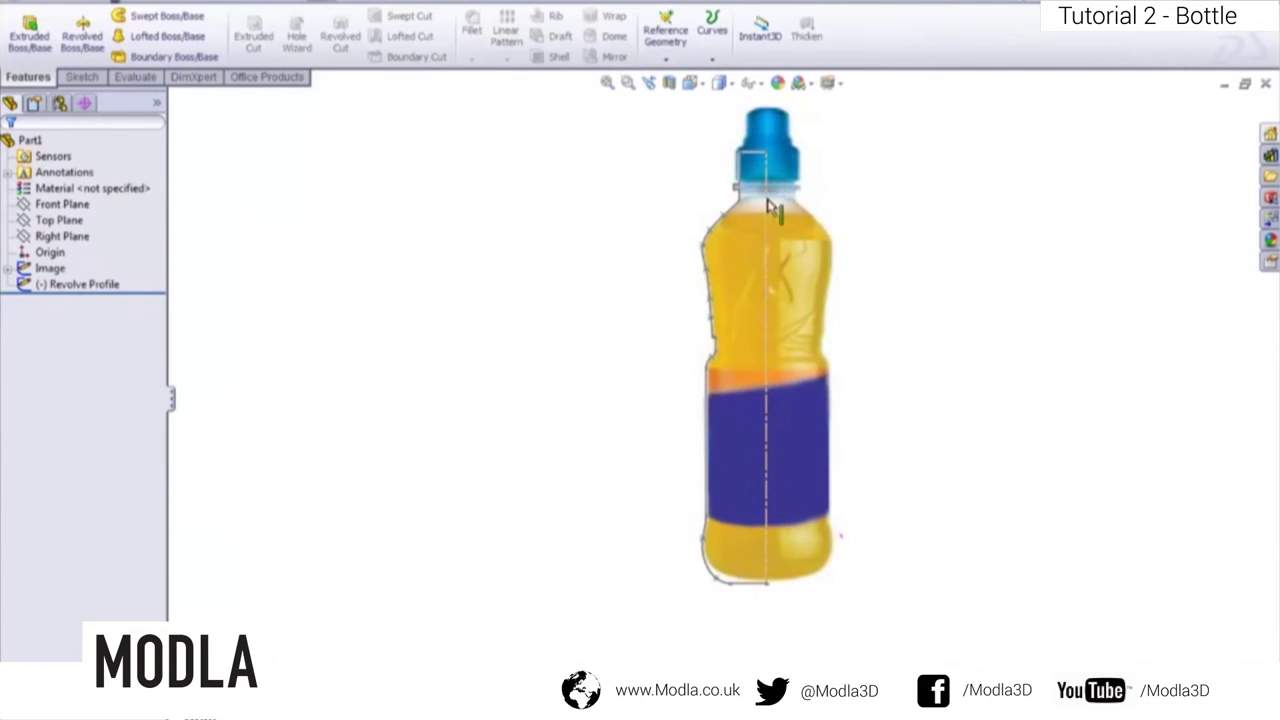
# - Try to revolve the Revolve Profile sketch 360° about the bottle's vertical centreline with Thin Feature off
pyautogui.click(80, 284)
pyautogui.click(80, 37)
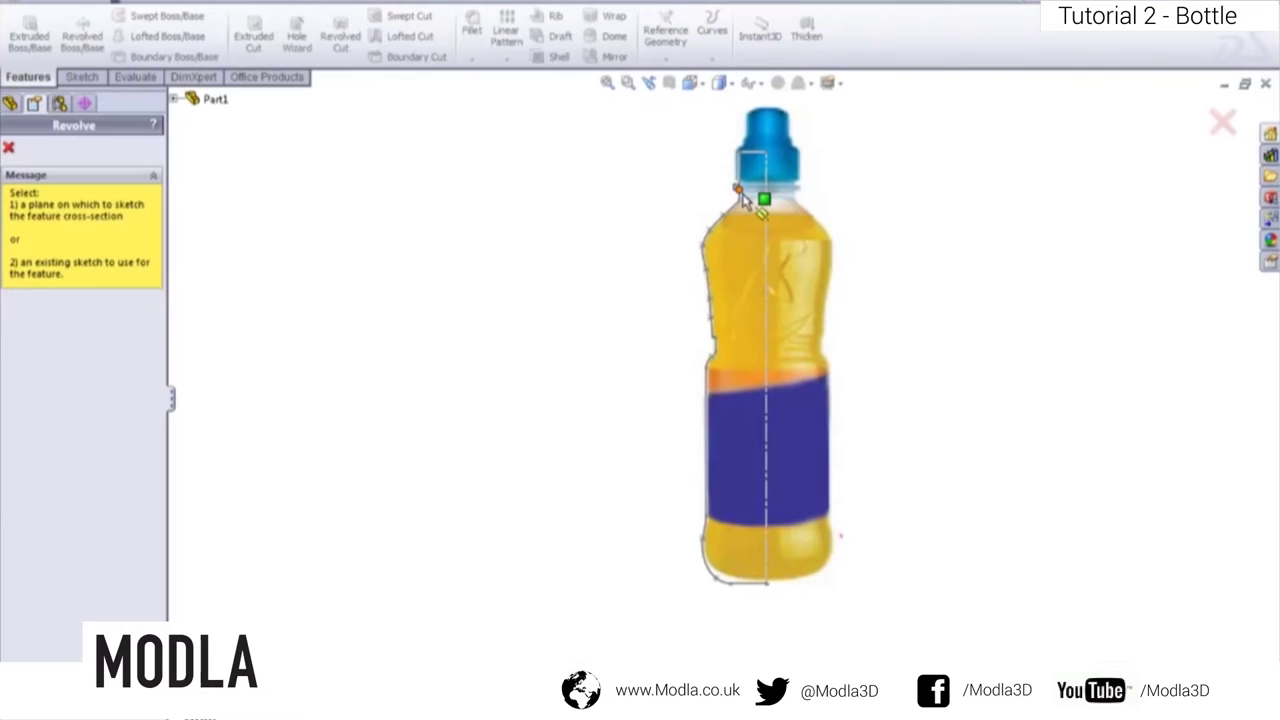
pyautogui.click(173, 99)
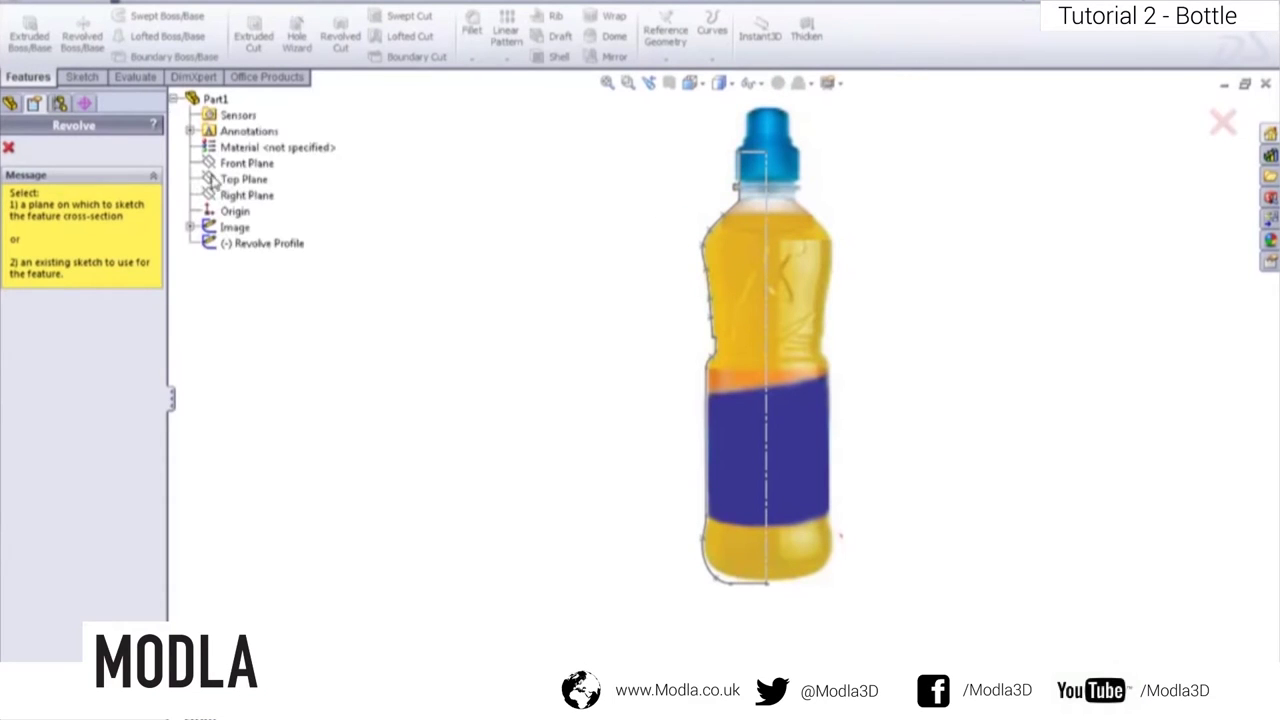
pyautogui.click(238, 250)
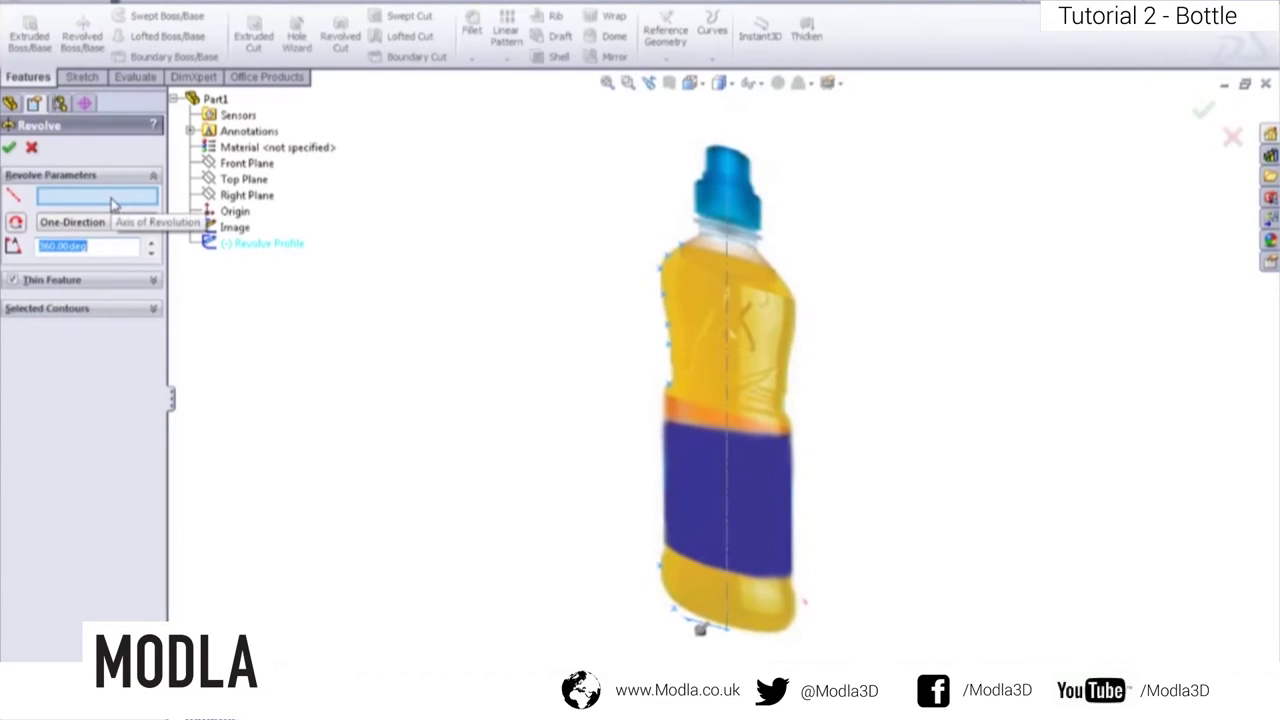
pyautogui.click(727, 313)
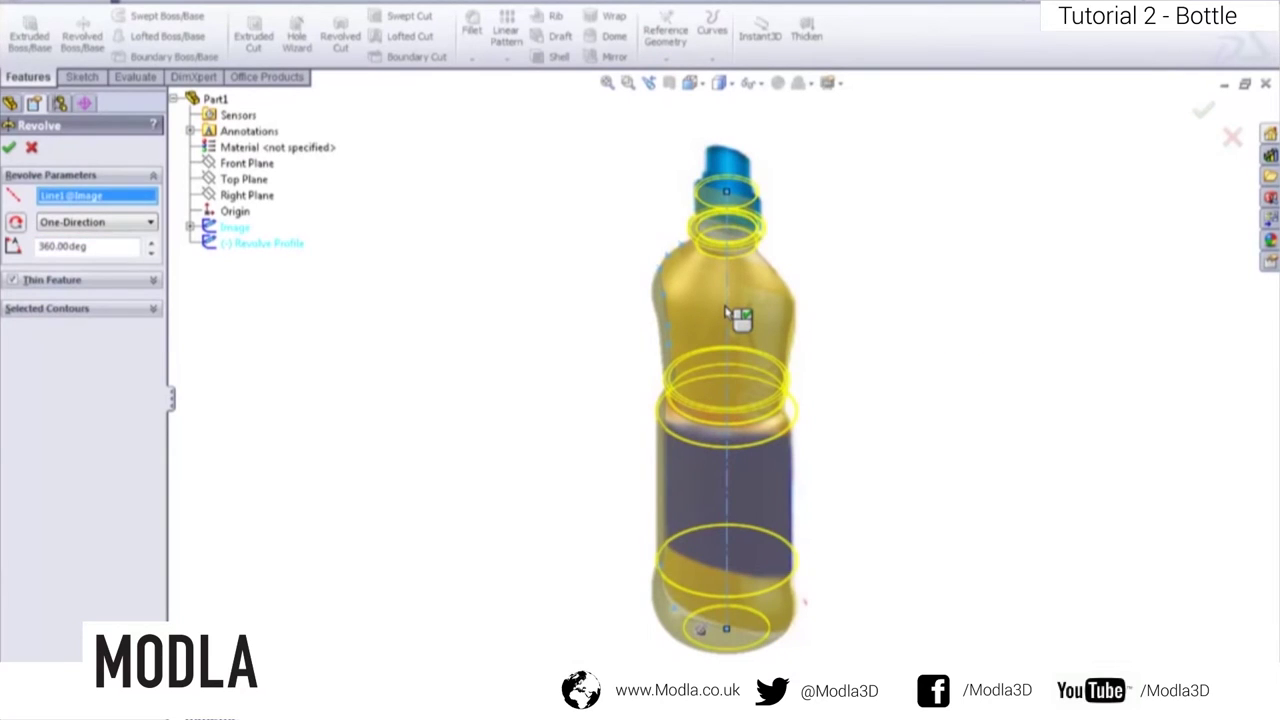
pyautogui.click(13, 280)
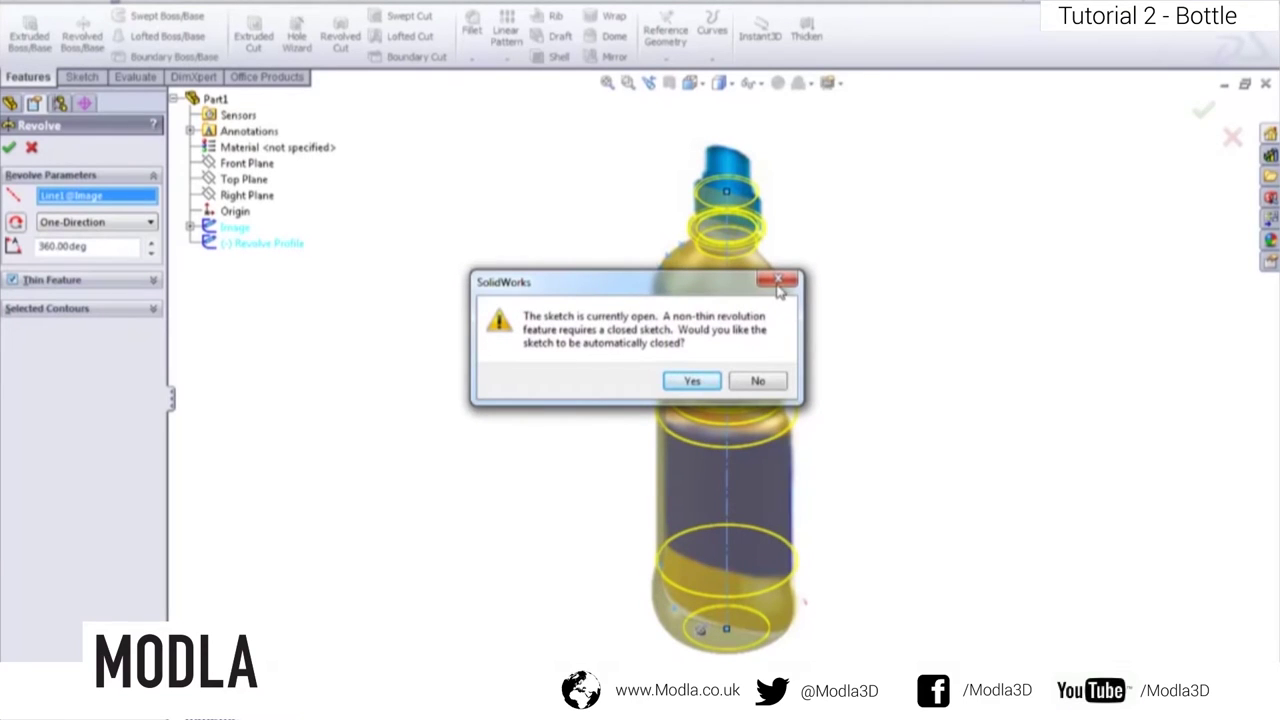
pyautogui.click(779, 282)
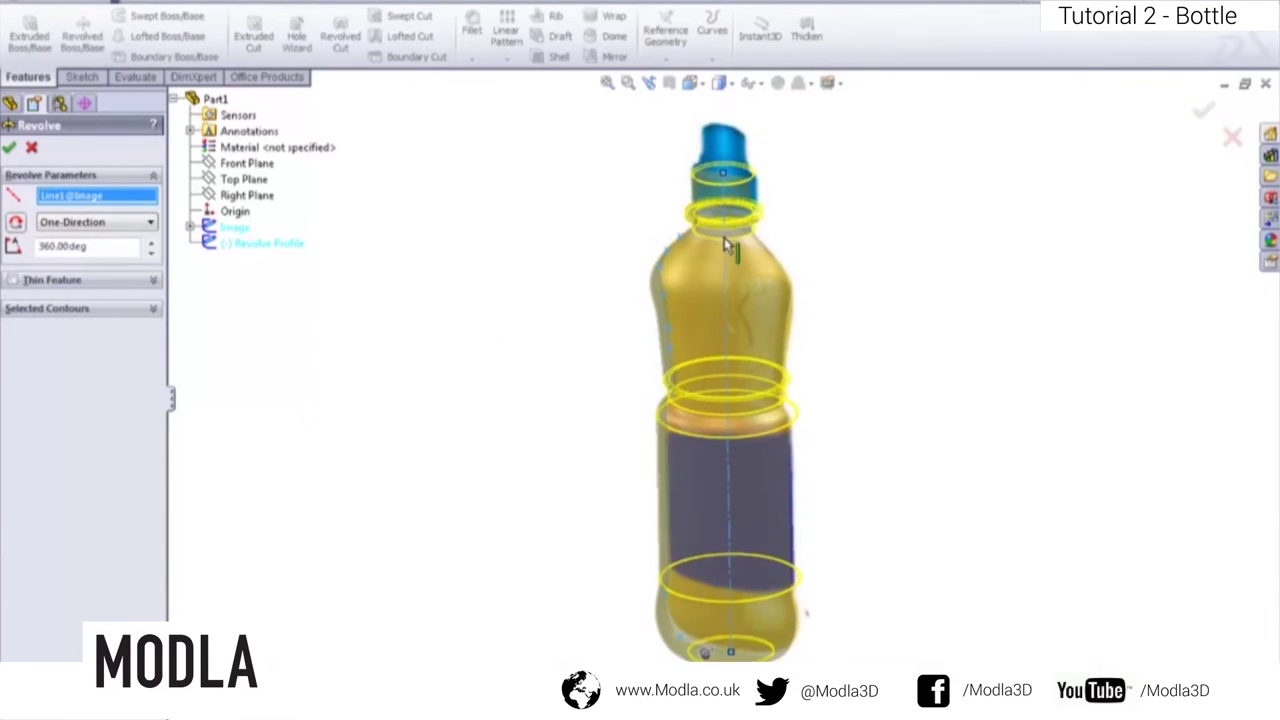
pyautogui.scroll(-3, 724, 237)
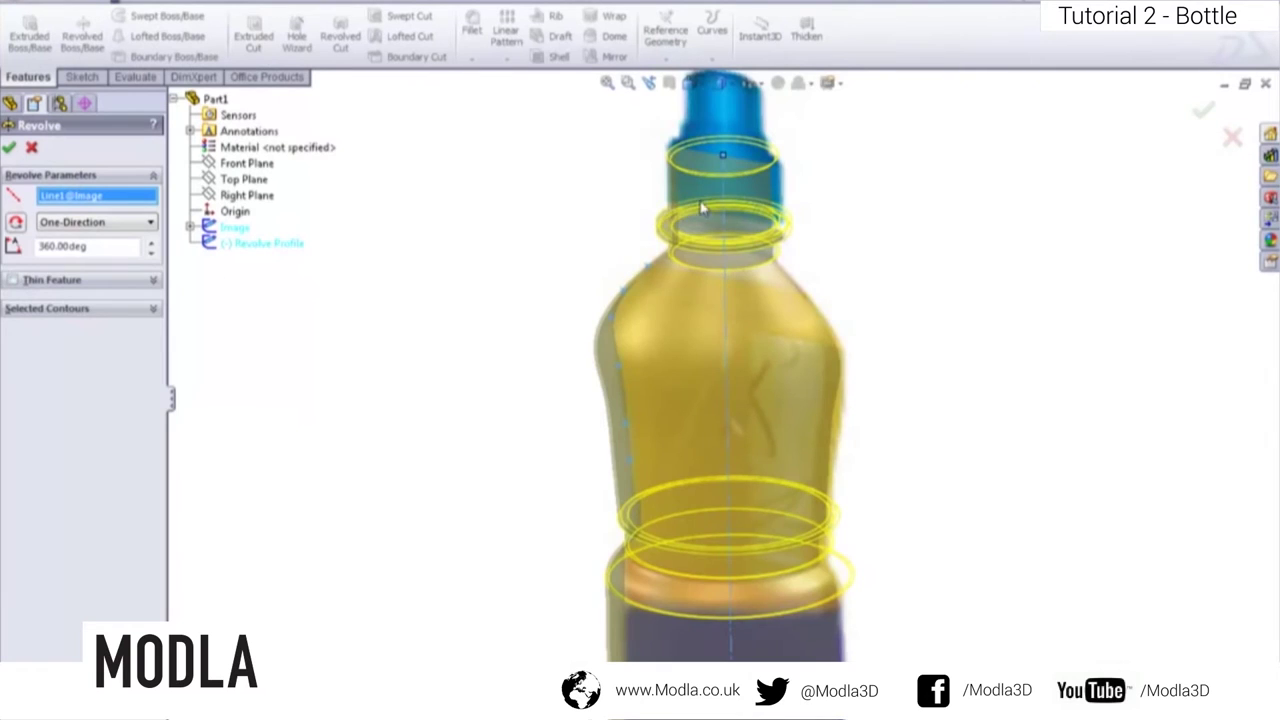
pyautogui.scroll(-3, 705, 205)
pyautogui.scroll(6, 735, 180)
pyautogui.moveTo(730, 279); pyautogui.dragTo(590, 395, button='middle')
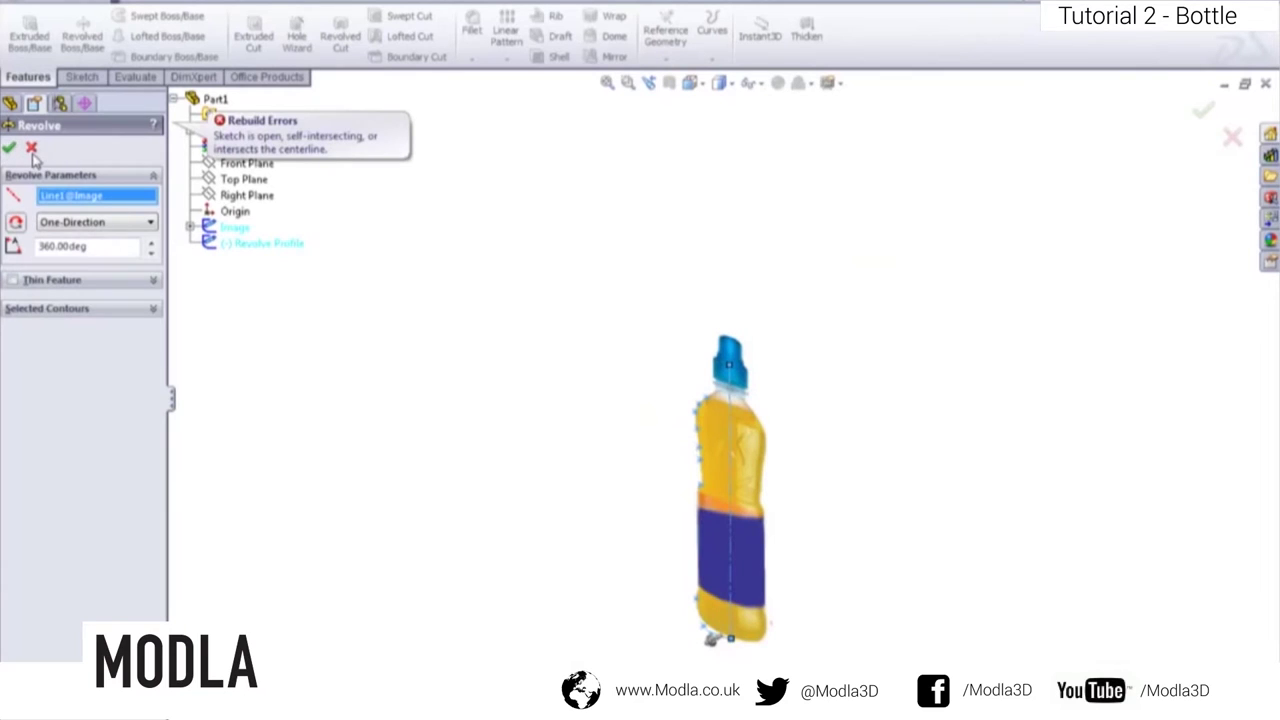
pyautogui.click(31, 148)
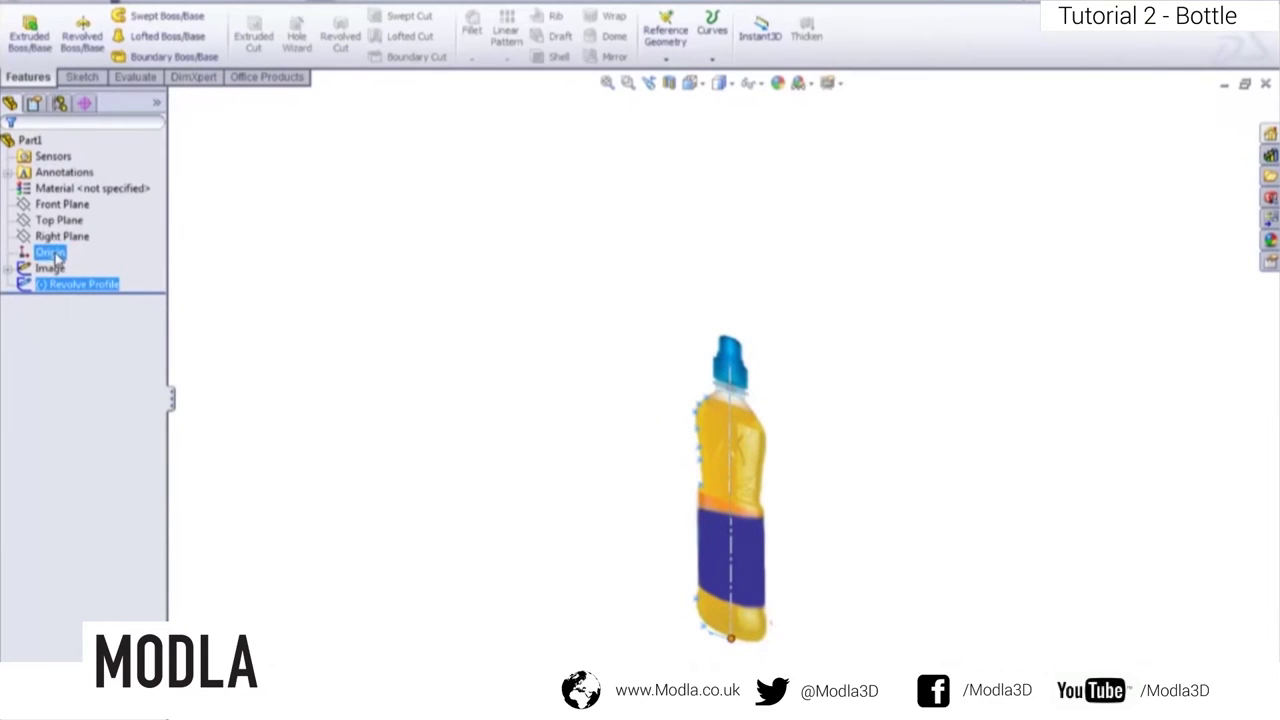
# - Edit the Revolve Profile sketch and close it with a 250 mm vertical line along the centreline from the top edge to the origin
pyautogui.rightClick(57, 285)
pyautogui.click(737, 393)
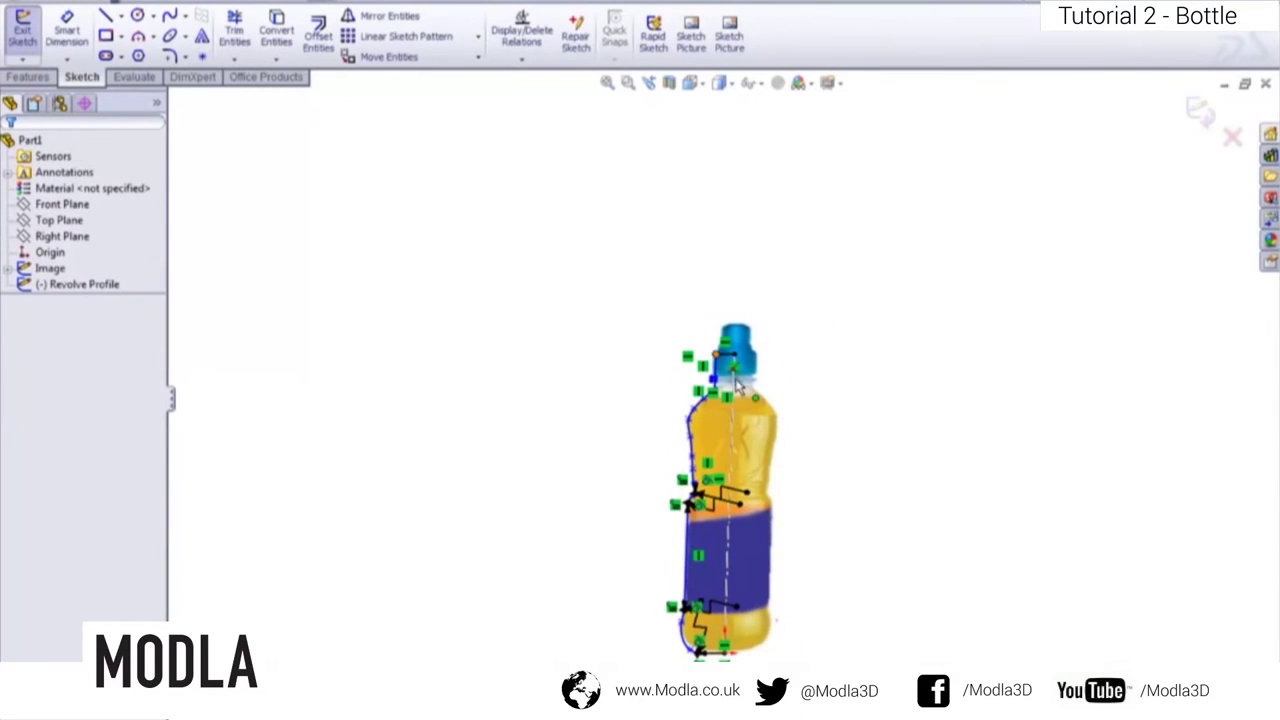
pyautogui.scroll(3, 737, 380)
pyautogui.scroll(-2, 737, 380)
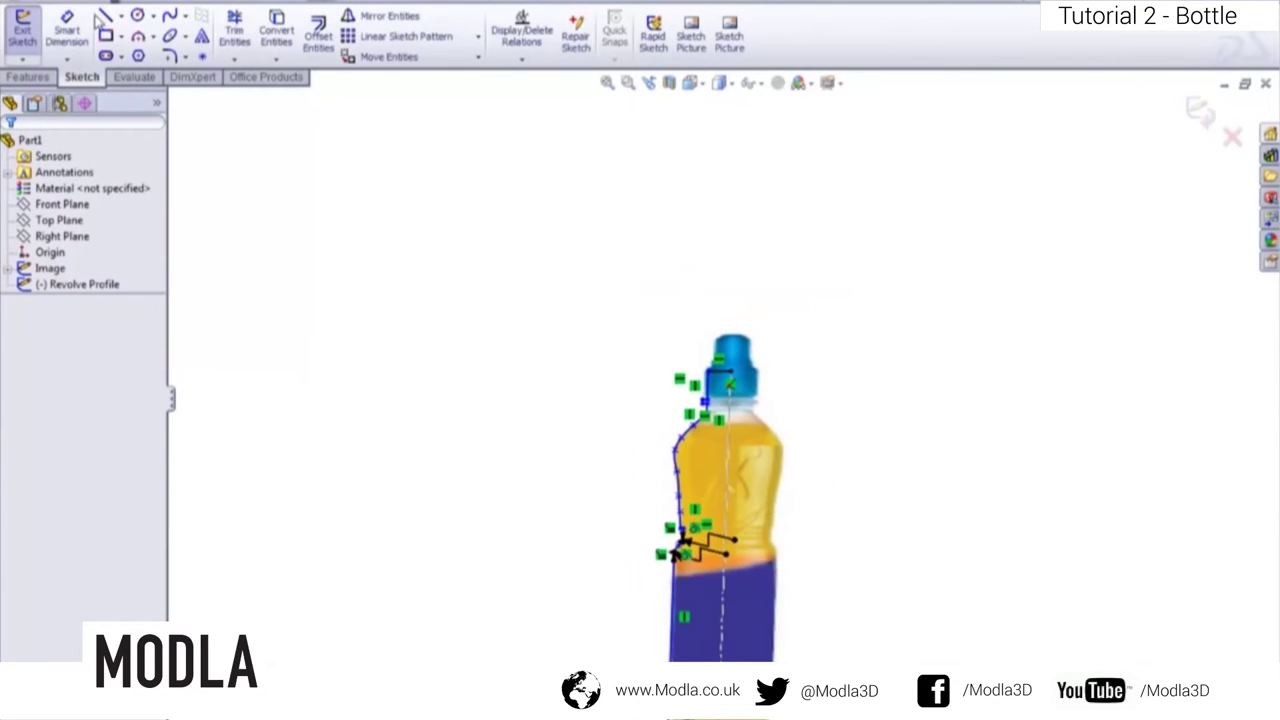
pyautogui.press('space')
pyautogui.click(615, 333)
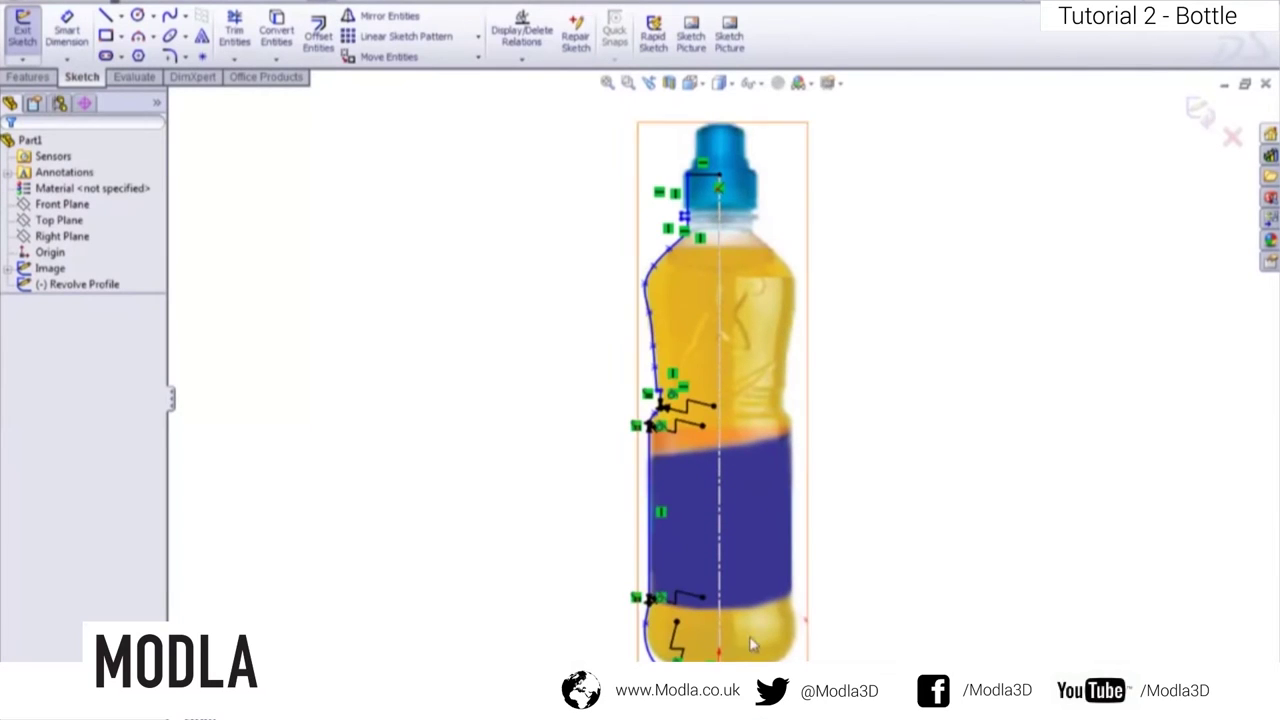
pyautogui.click(105, 15)
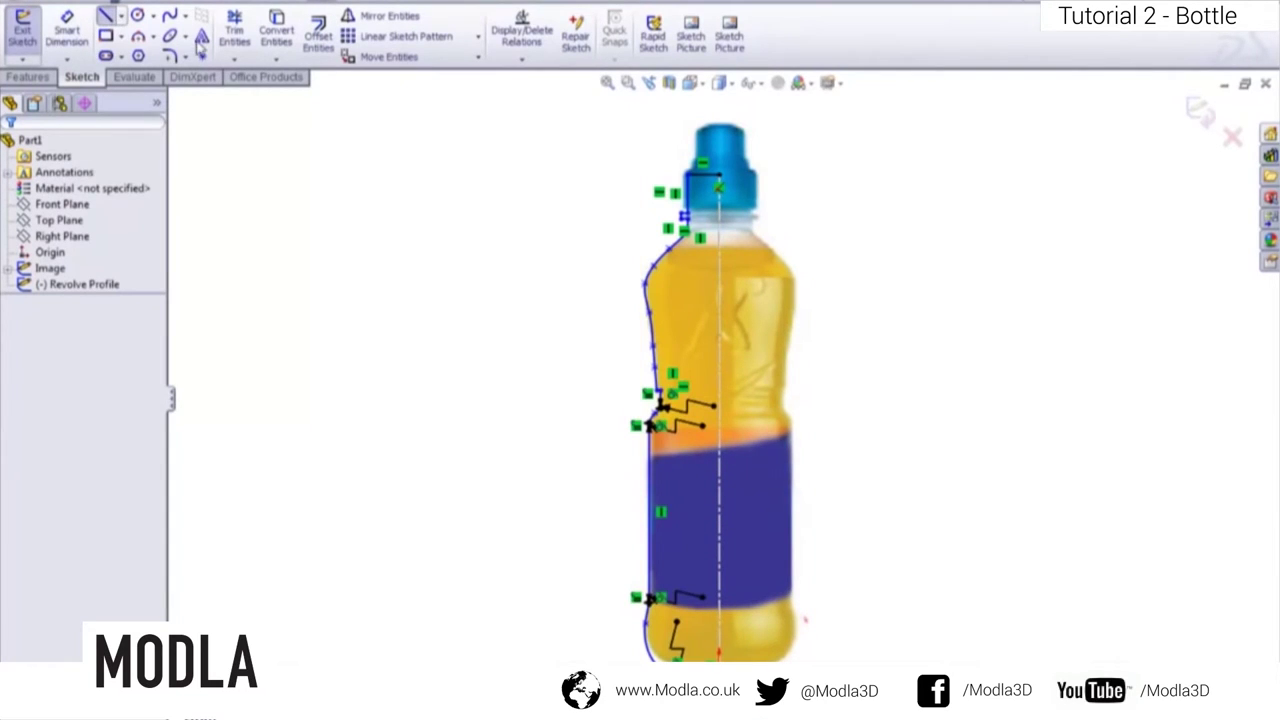
pyautogui.click(718, 188)
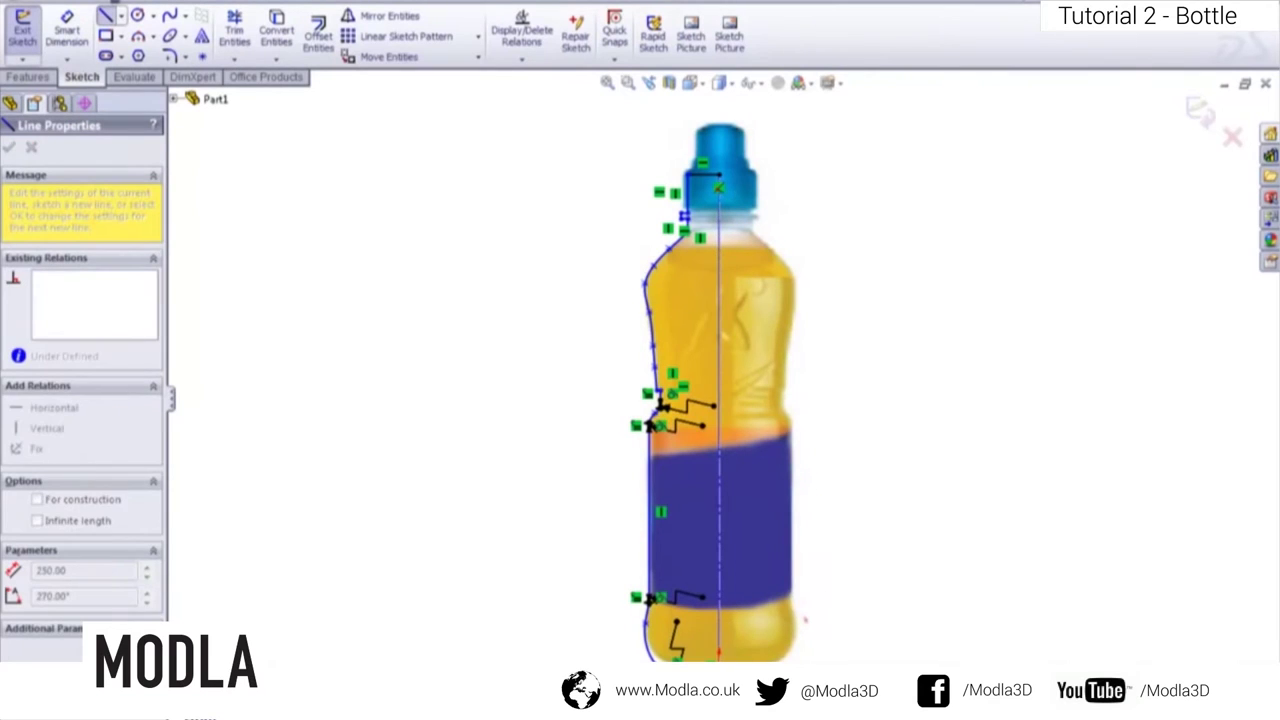
pyautogui.doubleClick(718, 652)
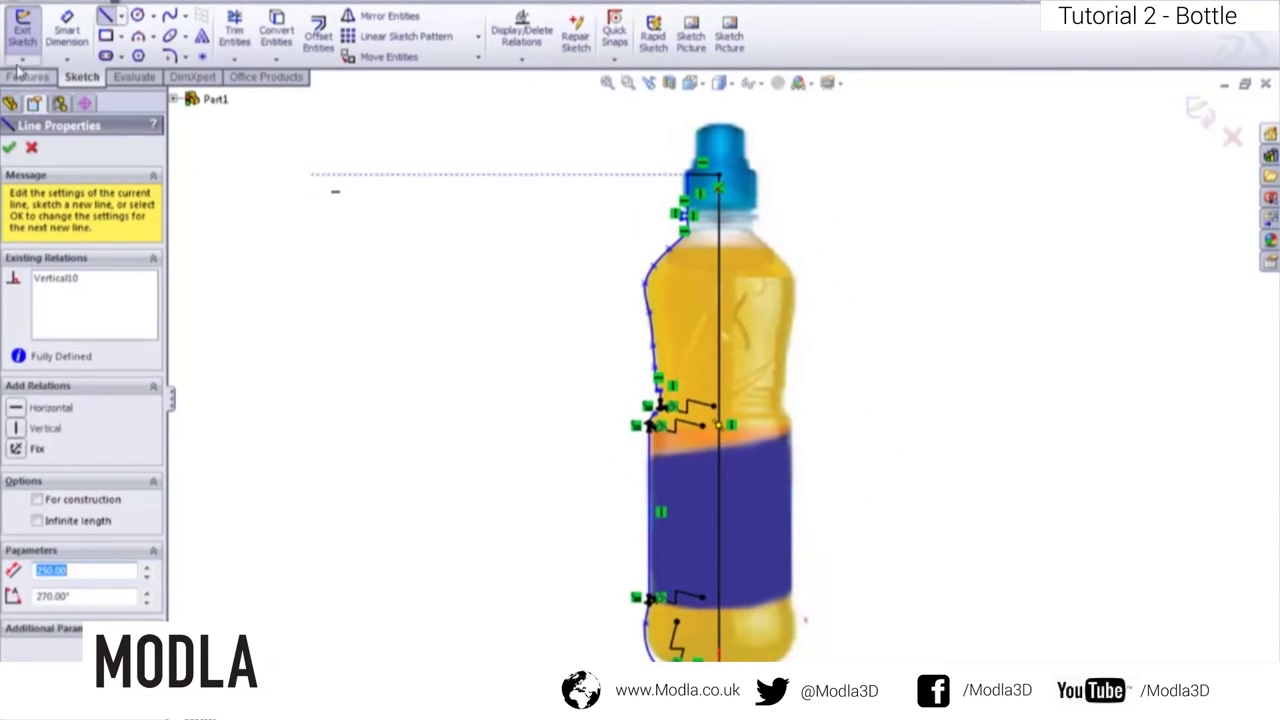
pyautogui.click(10, 148)
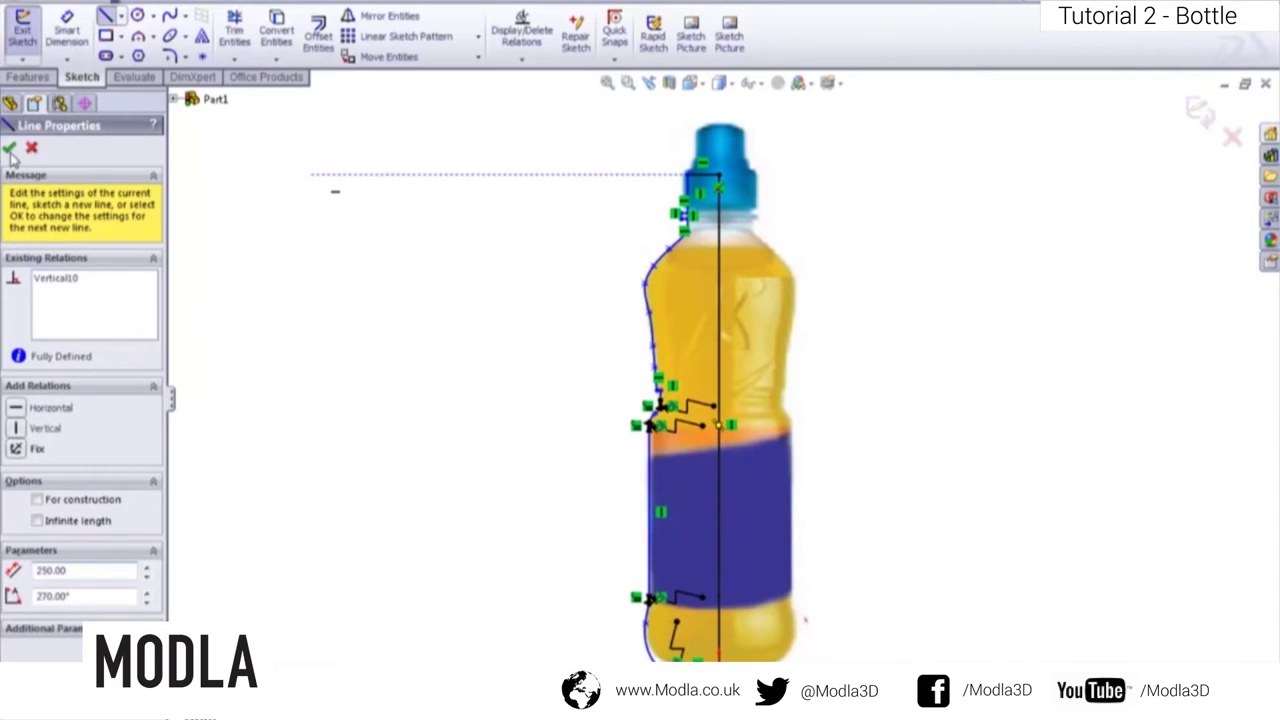
pyautogui.click(22, 30)
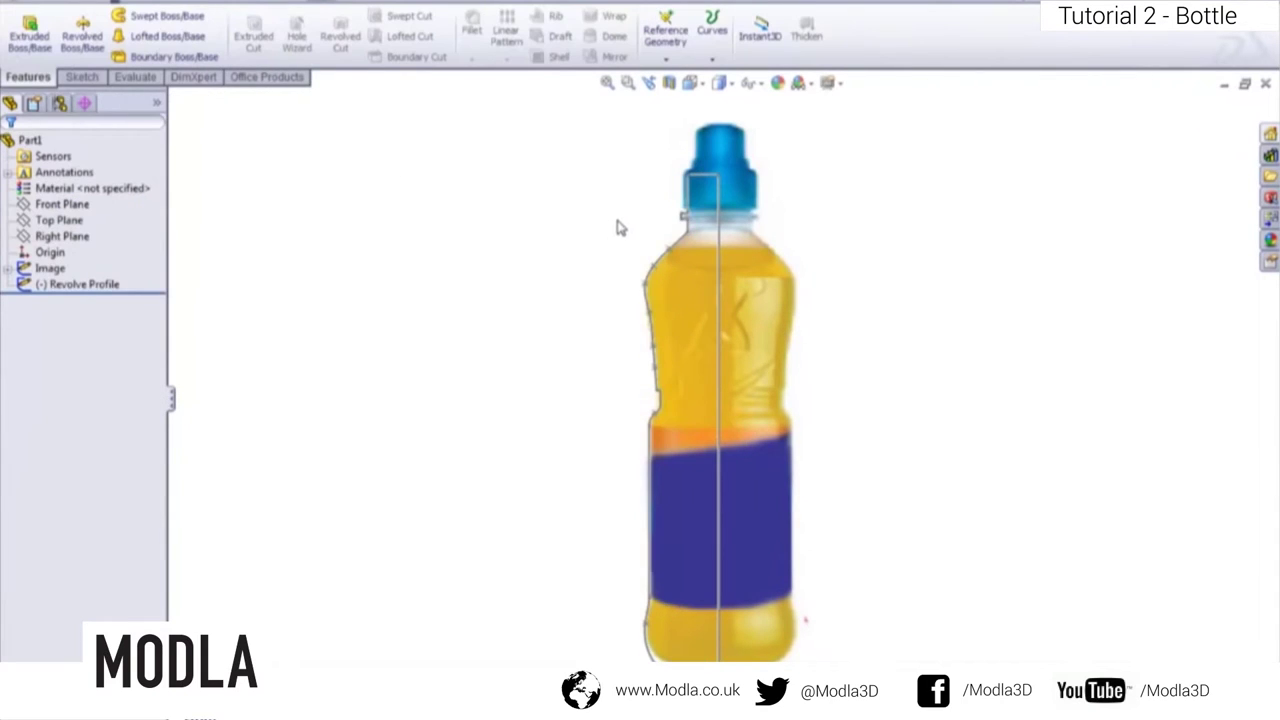
# - Revolve the closed Revolve Profile sketch 360° in one direction about the bottle's vertical centreline
pyautogui.click(84, 38)
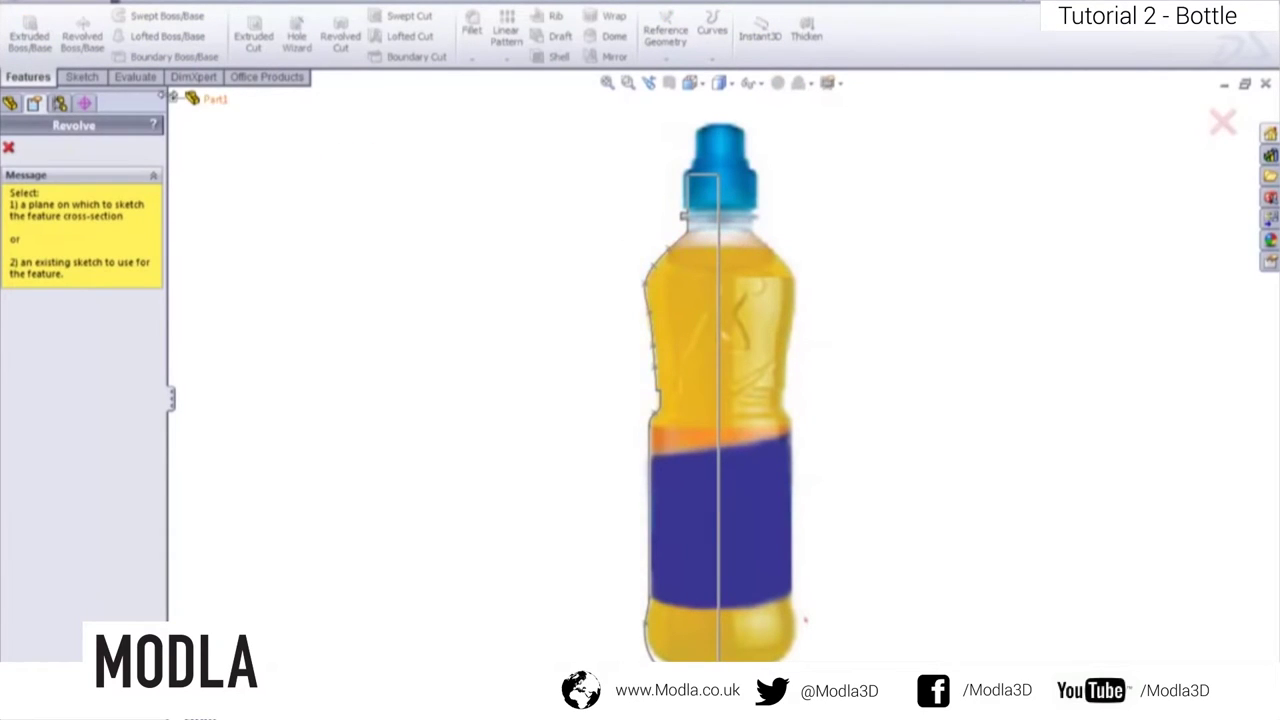
pyautogui.click(174, 100)
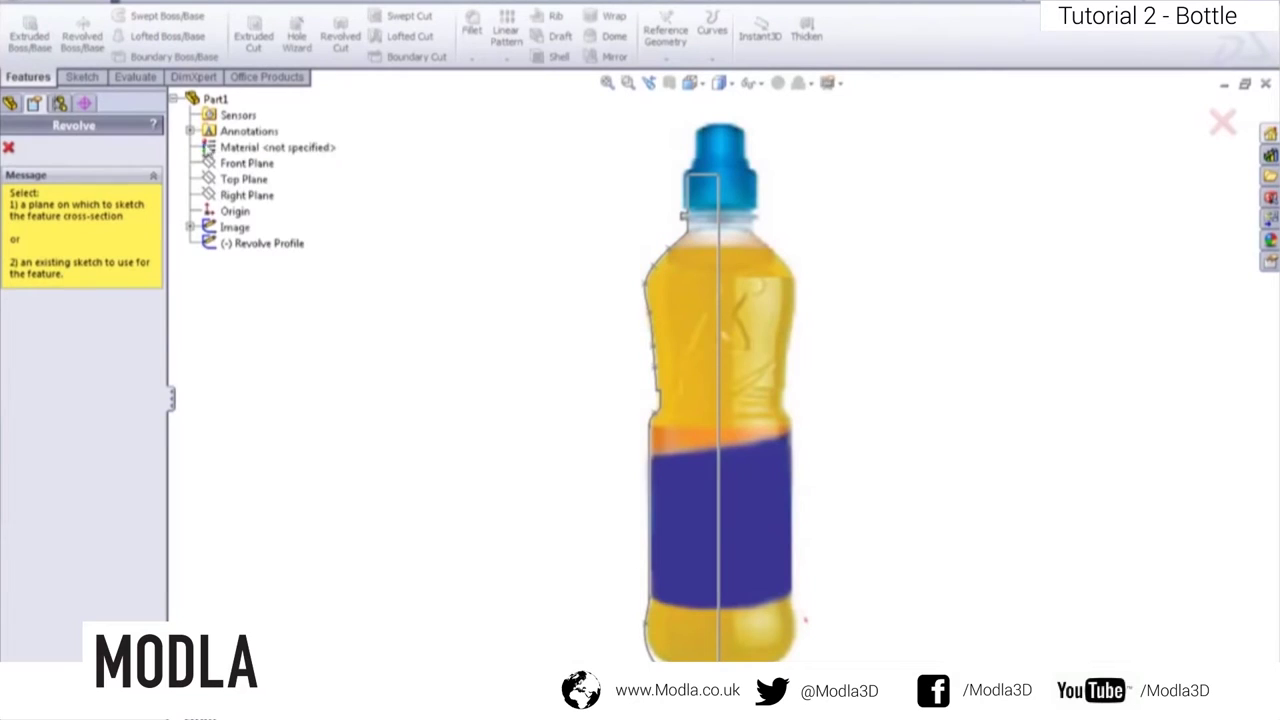
pyautogui.click(262, 244)
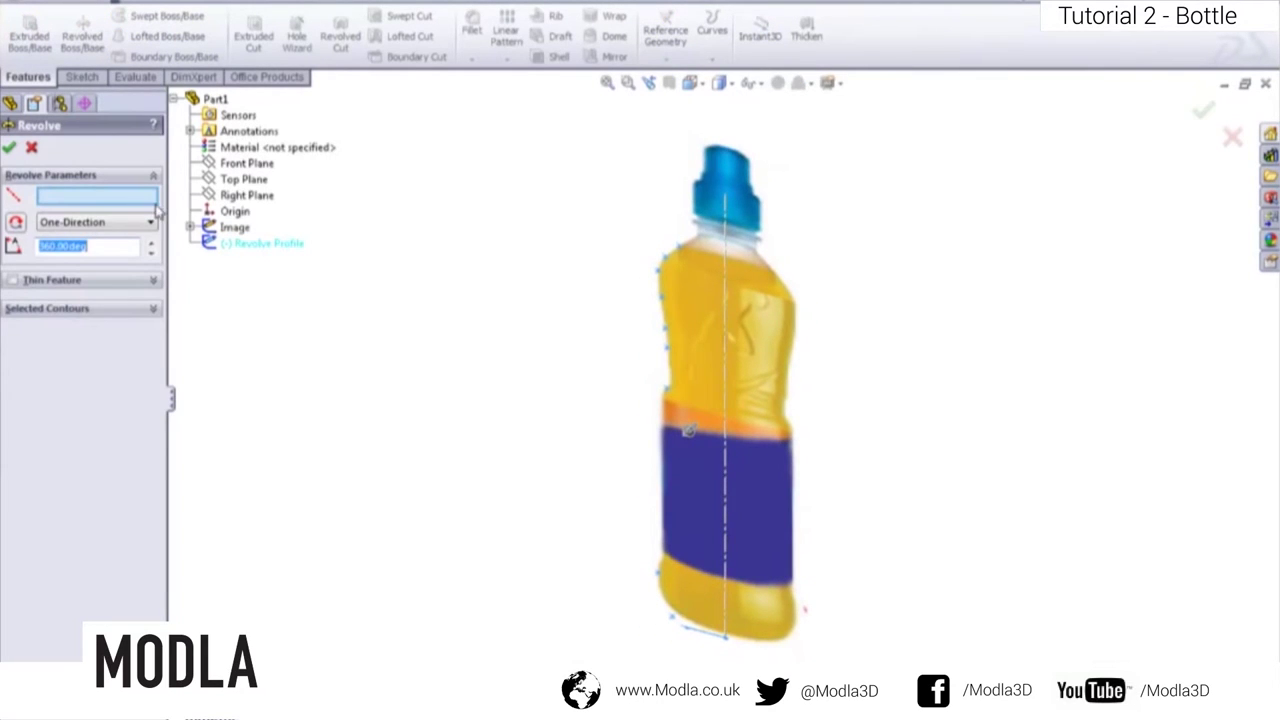
pyautogui.click(726, 262)
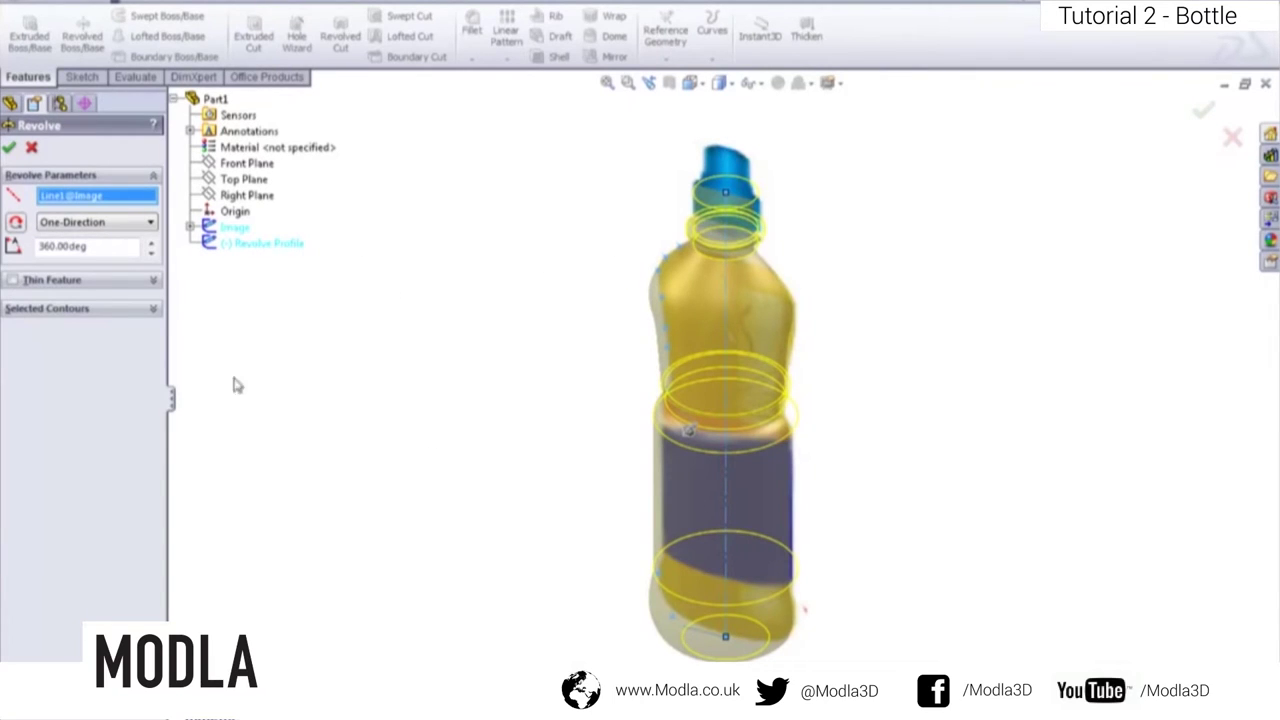
pyautogui.click(10, 149)
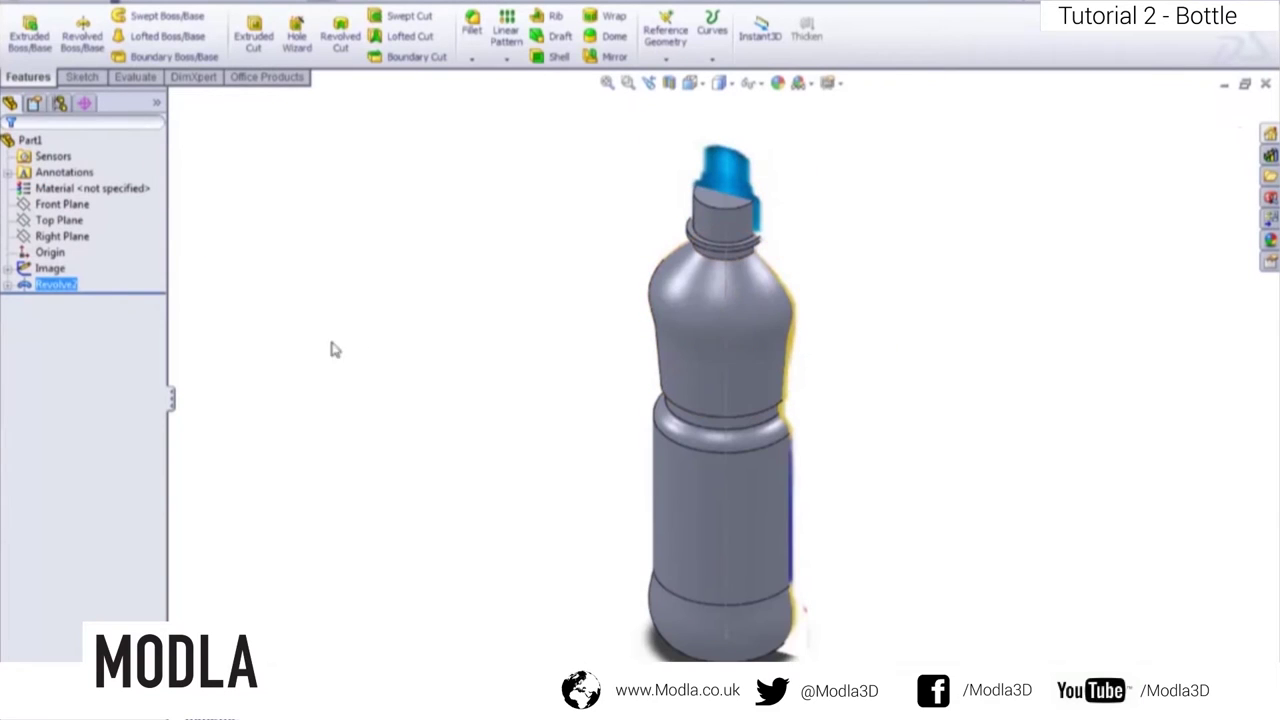
# - Hide the Image sketch so only the revolved bottle body is displayed
pyautogui.rightClick(66, 268)
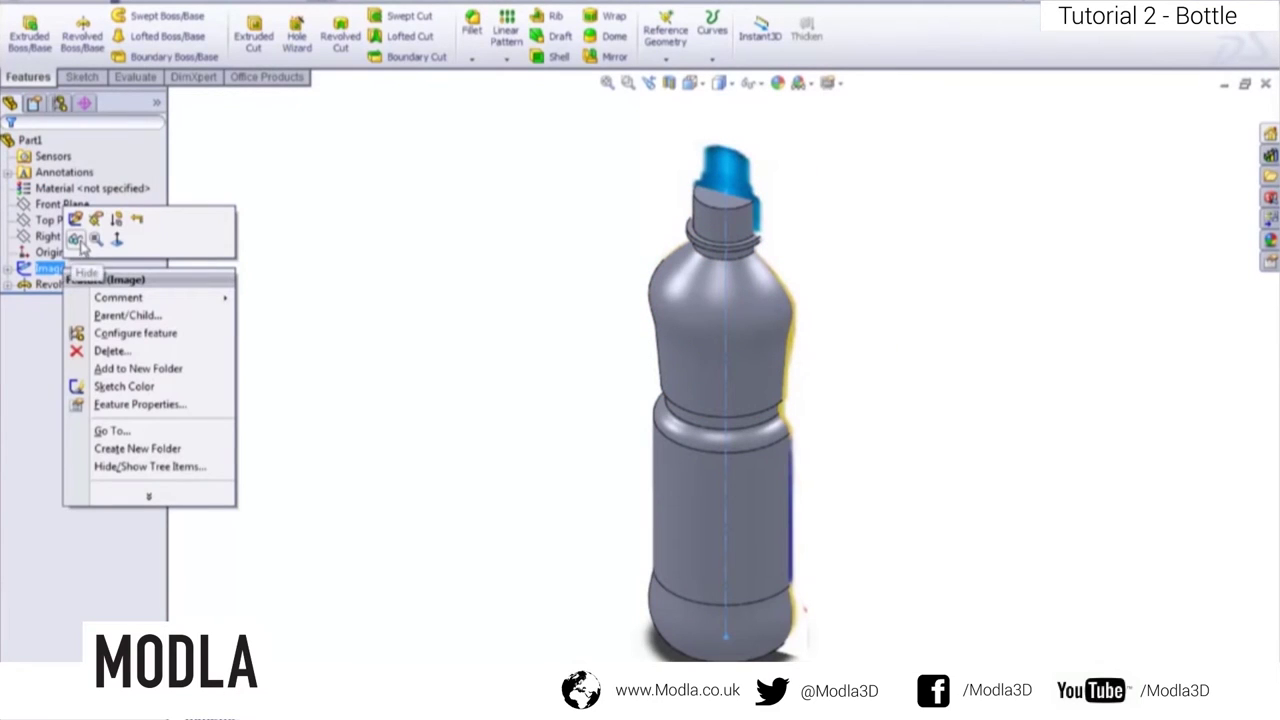
pyautogui.click(77, 242)
pyautogui.moveTo(726, 277)
pyautogui.mouseDown(button='middle')
pyautogui.moveTo(700, 240)
pyautogui.moveTo(617, 197)
pyautogui.moveTo(528, 245)
pyautogui.moveTo(506, 372)
pyautogui.mouseUp(button='middle')
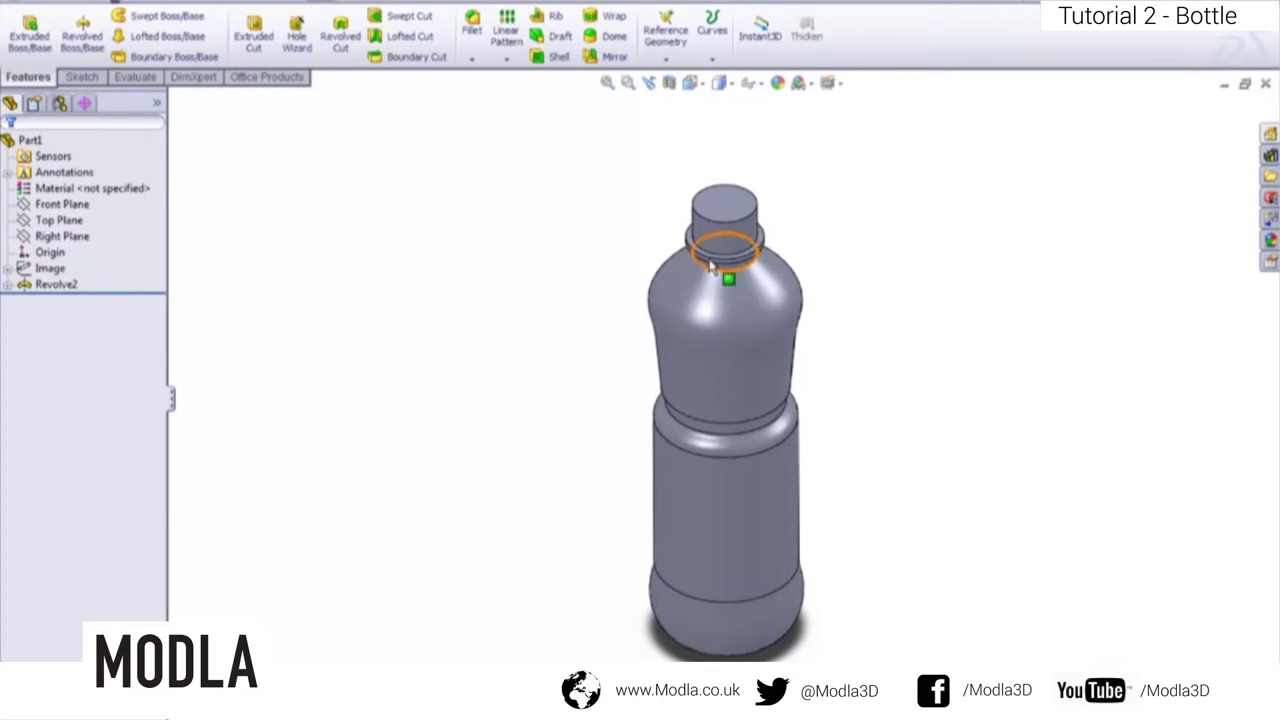
# - Shell the bottle to a 1 mm wall with preview on, removing the flat top face of the neck
pyautogui.click(557, 58)
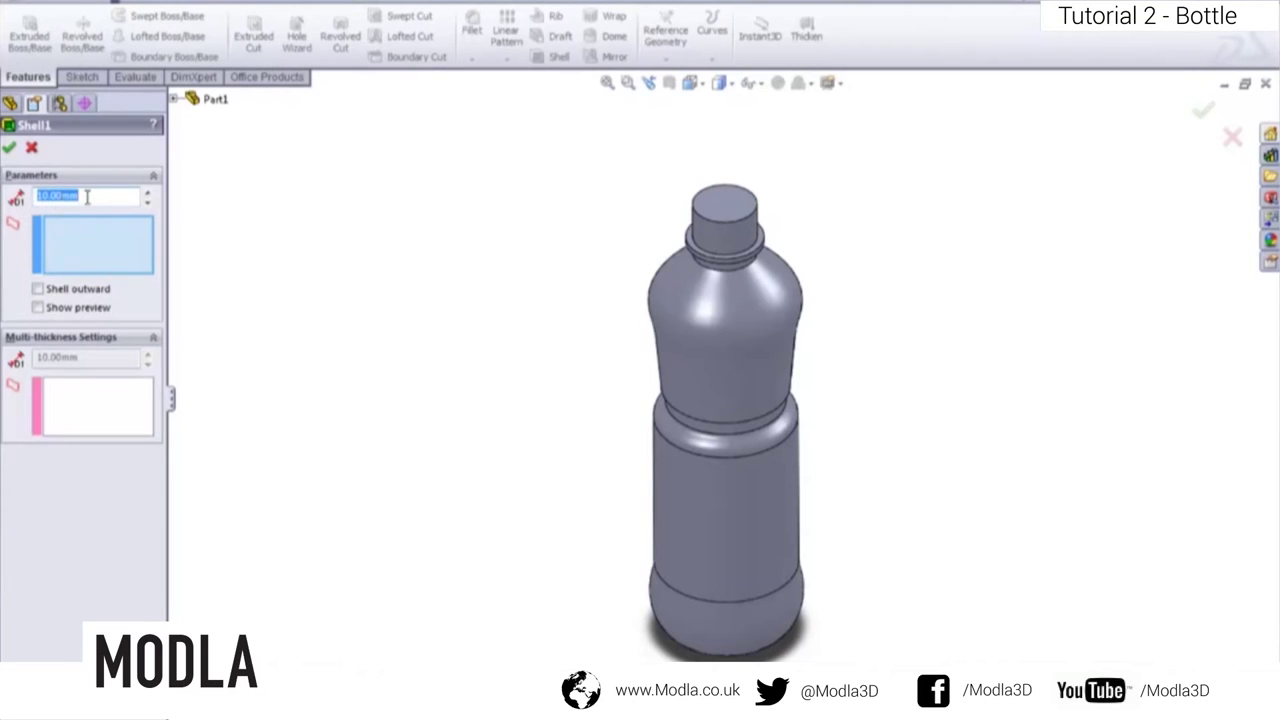
pyautogui.write('1')
pyautogui.click(38, 307)
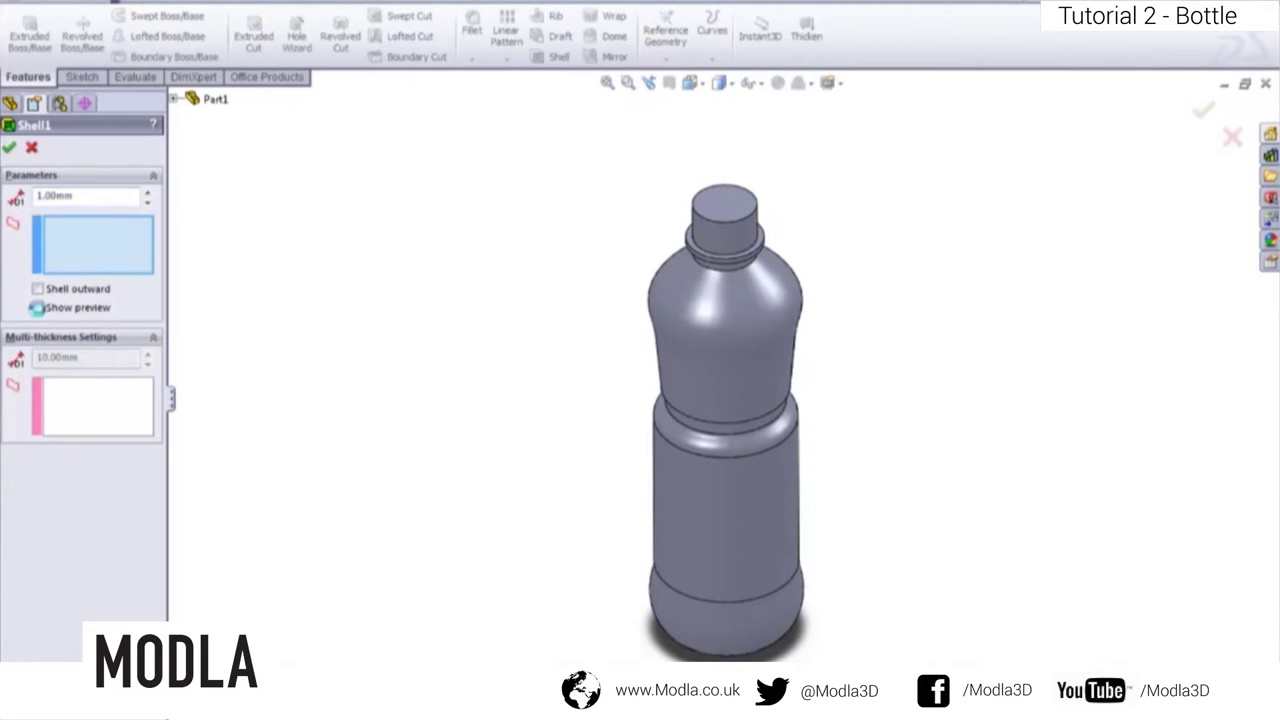
pyautogui.click(727, 214)
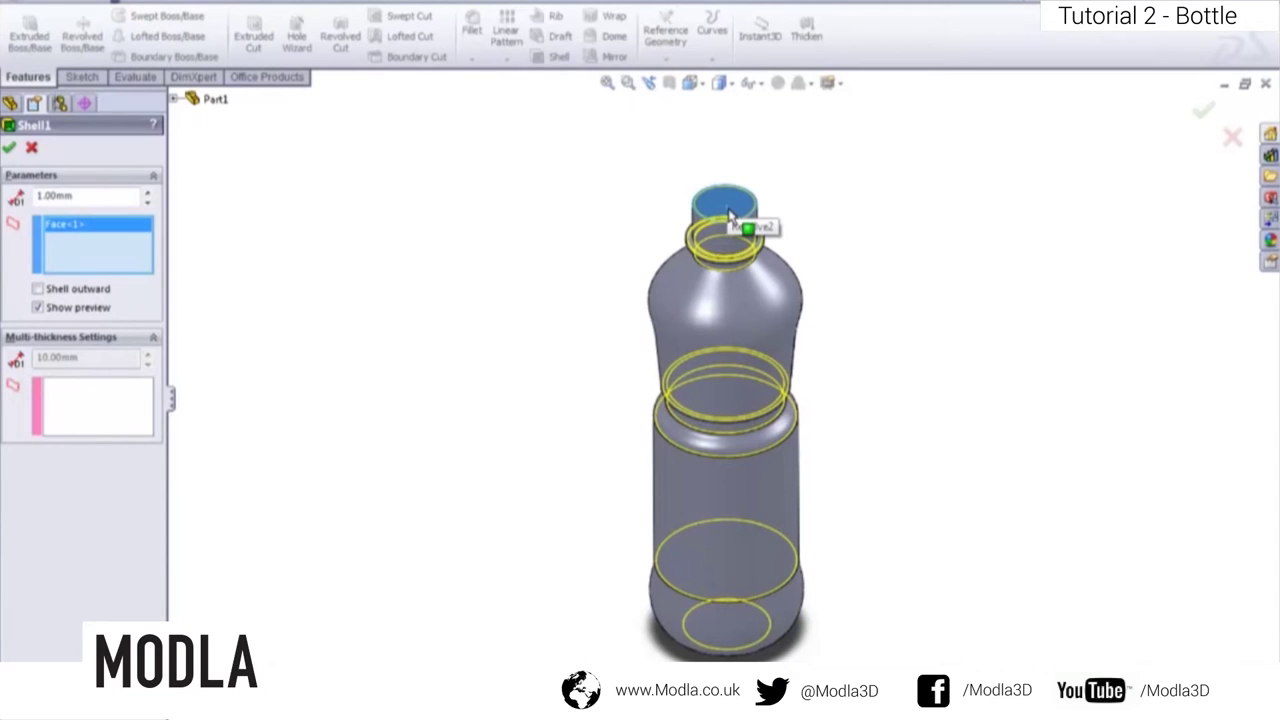
pyautogui.click(12, 147)
# - Examine the shelled bottle's open neck, interior and outer body from several angles
pyautogui.moveTo(757, 257); pyautogui.dragTo(737, 400, button='middle')
pyautogui.scroll(-5, 733, 397)
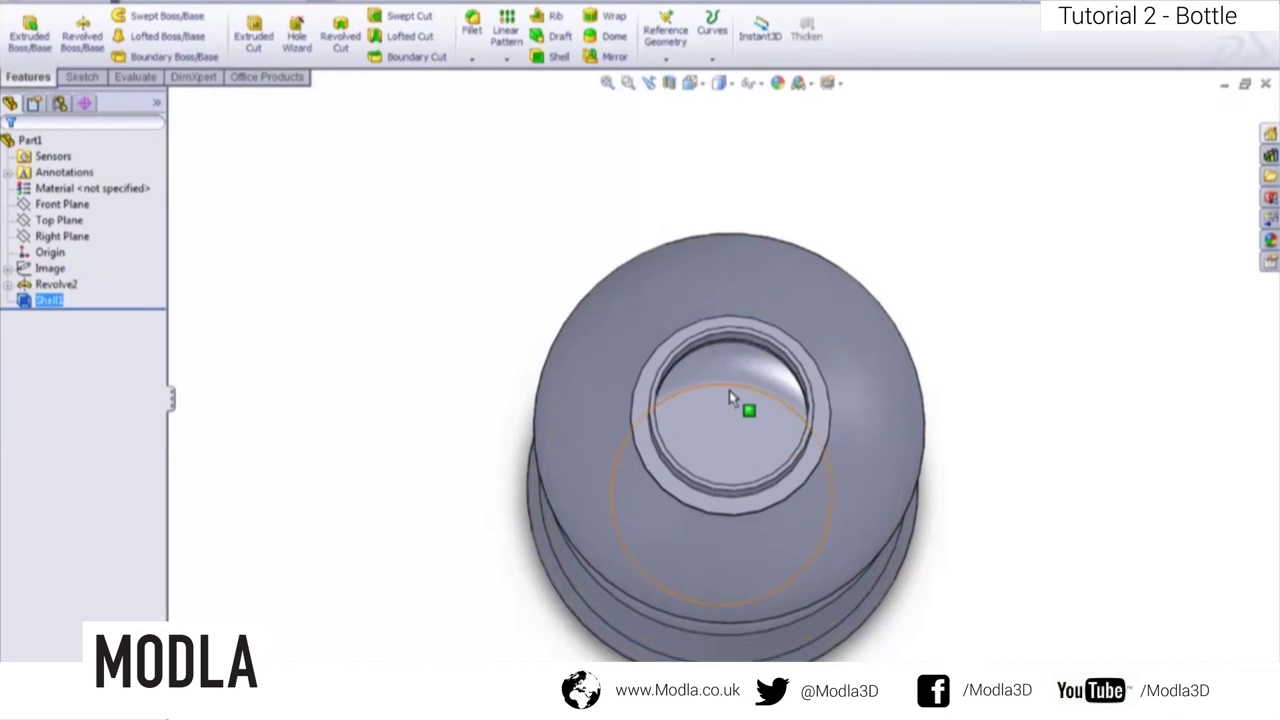
pyautogui.moveTo(749, 471); pyautogui.dragTo(750, 320, button='middle')
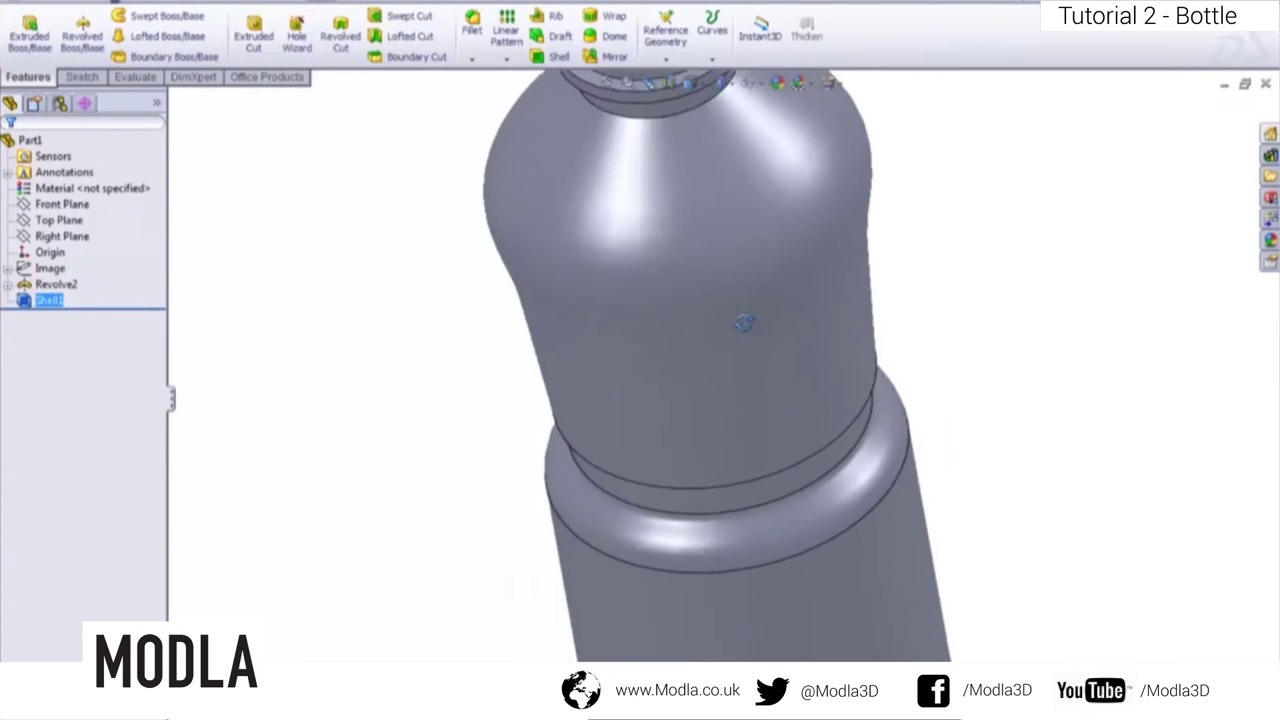
pyautogui.scroll(5, 756, 325)
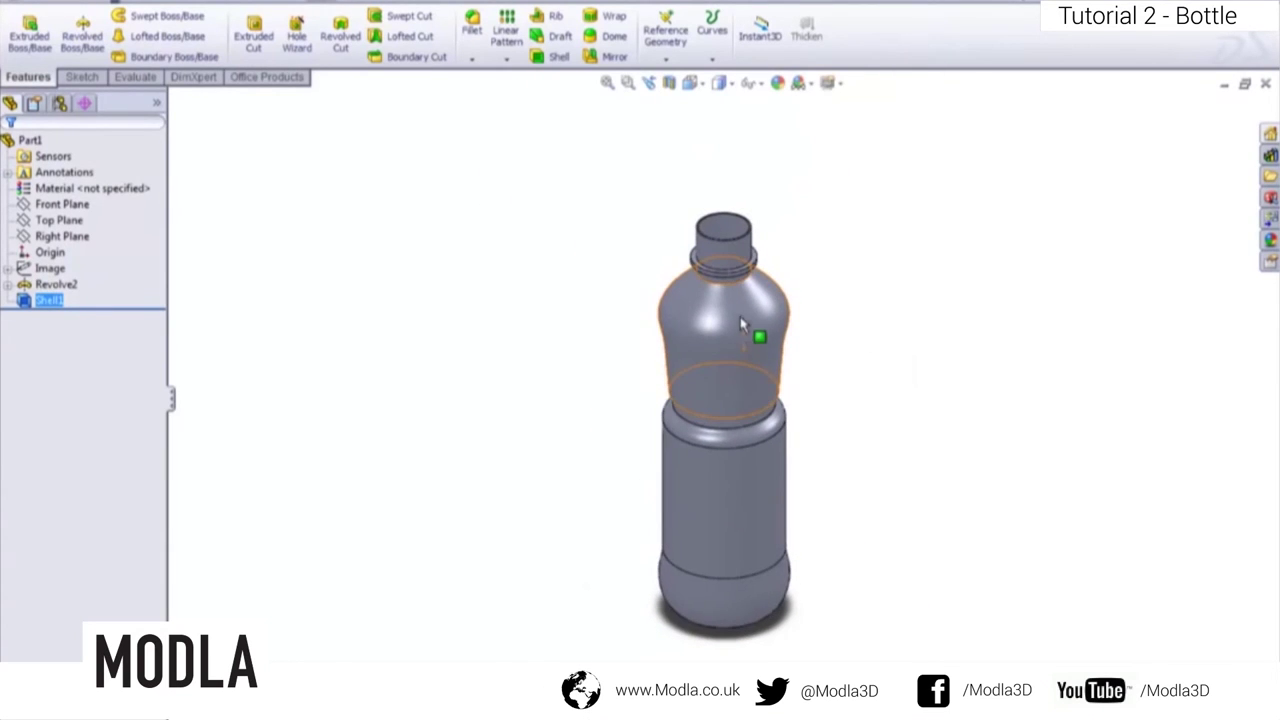
pyautogui.scroll(-4, 745, 348)
pyautogui.scroll(3, 753, 415)
pyautogui.scroll(-4, 738, 455)
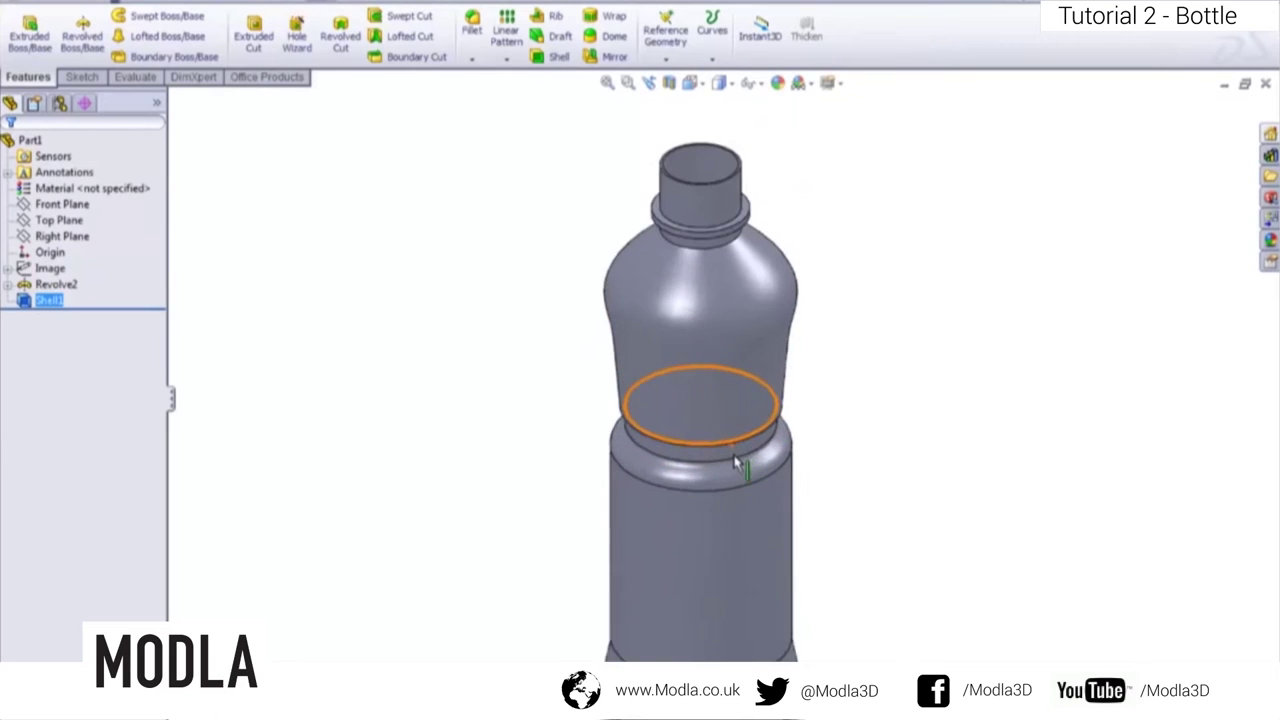
pyautogui.scroll(4, 736, 470)
pyautogui.moveTo(943, 457); pyautogui.dragTo(704, 501, button='middle')
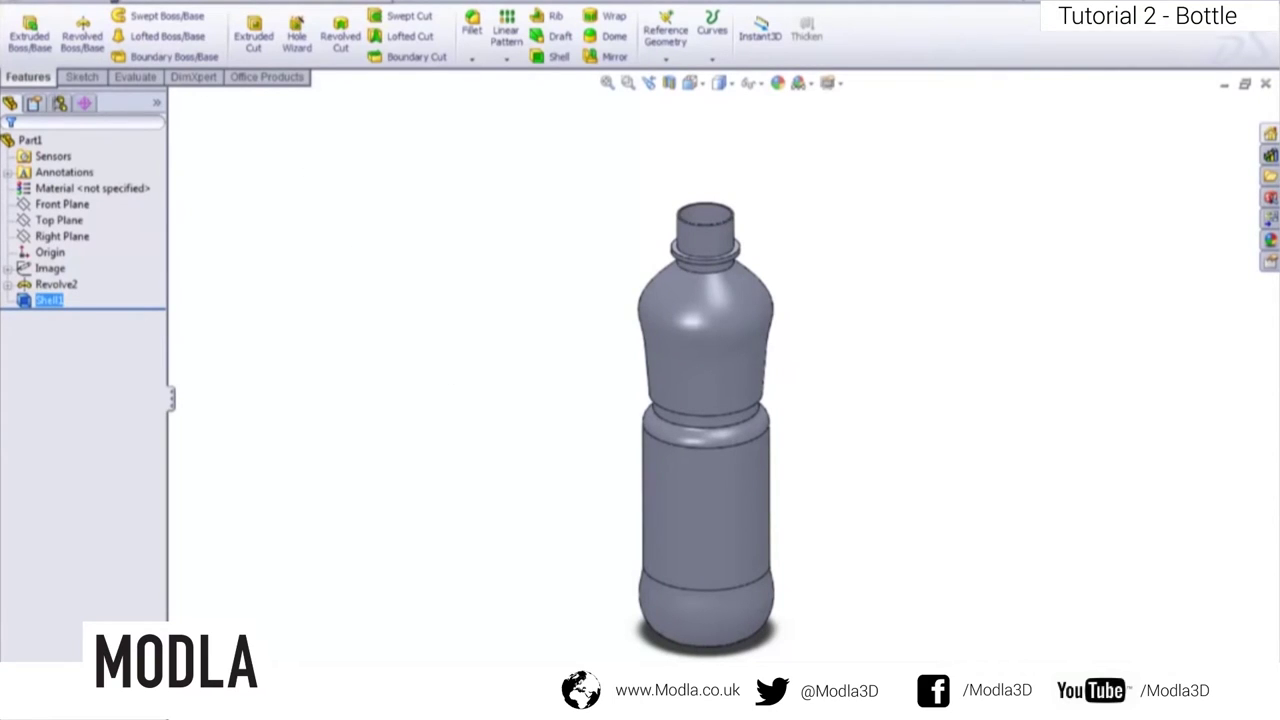
# - Save the part as Bottle in the Bottle folder on the Desktop
pyautogui.click(138, 2)
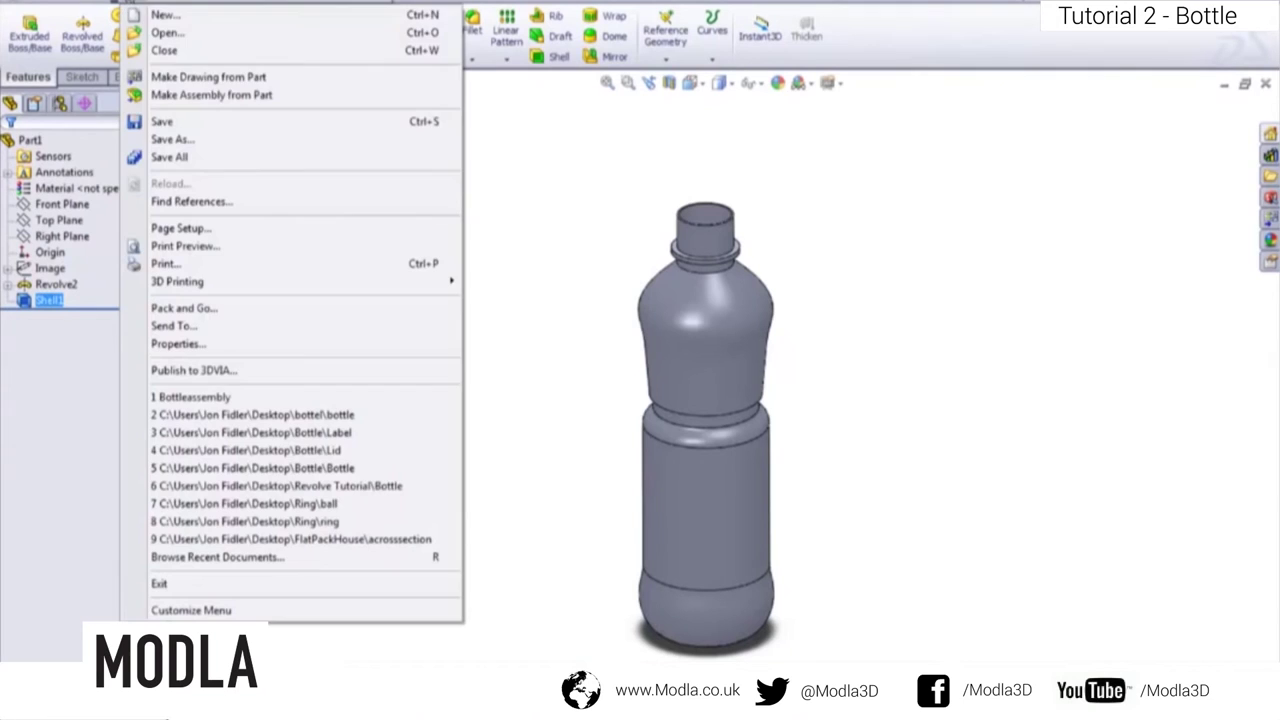
pyautogui.click(190, 141)
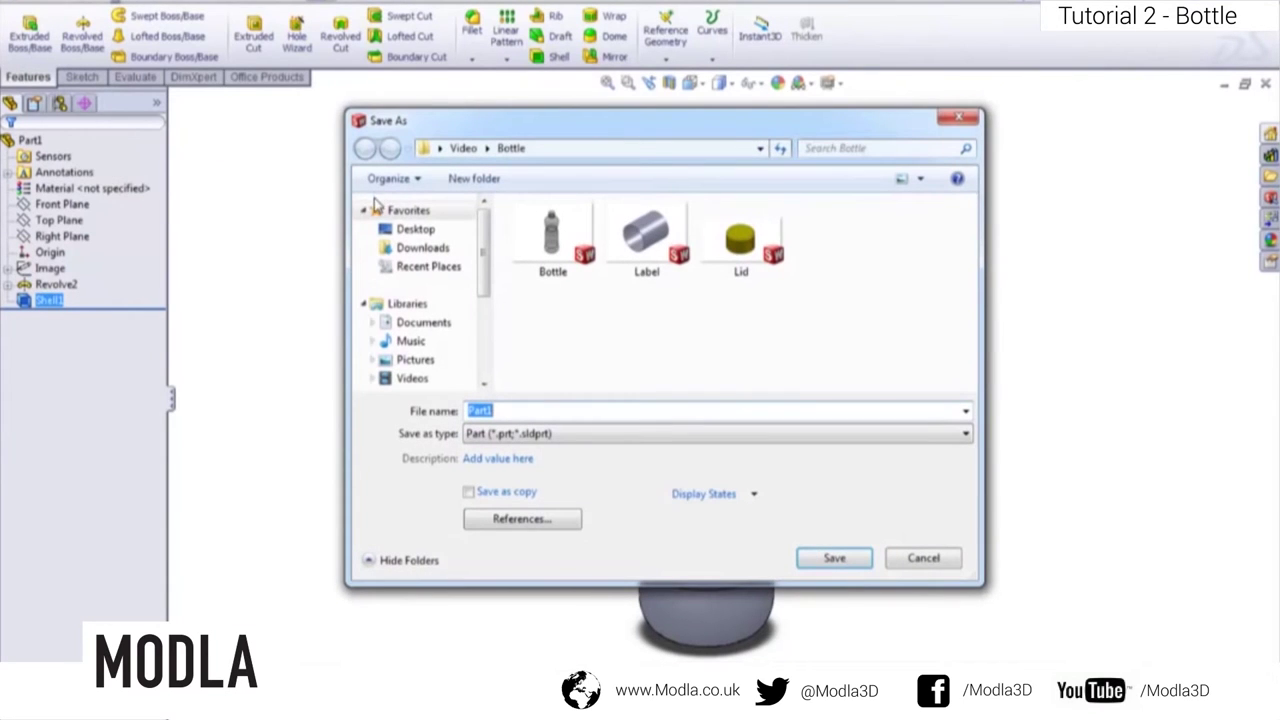
pyautogui.click(415, 229)
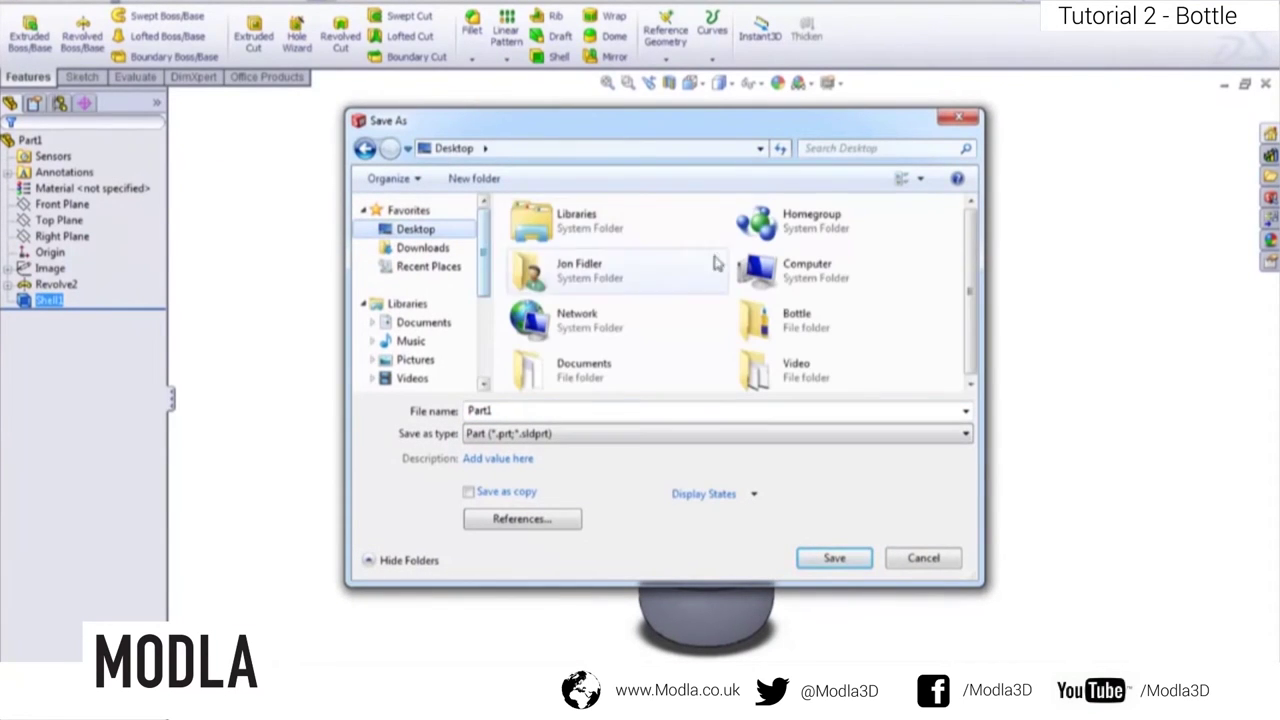
pyautogui.doubleClick(786, 325)
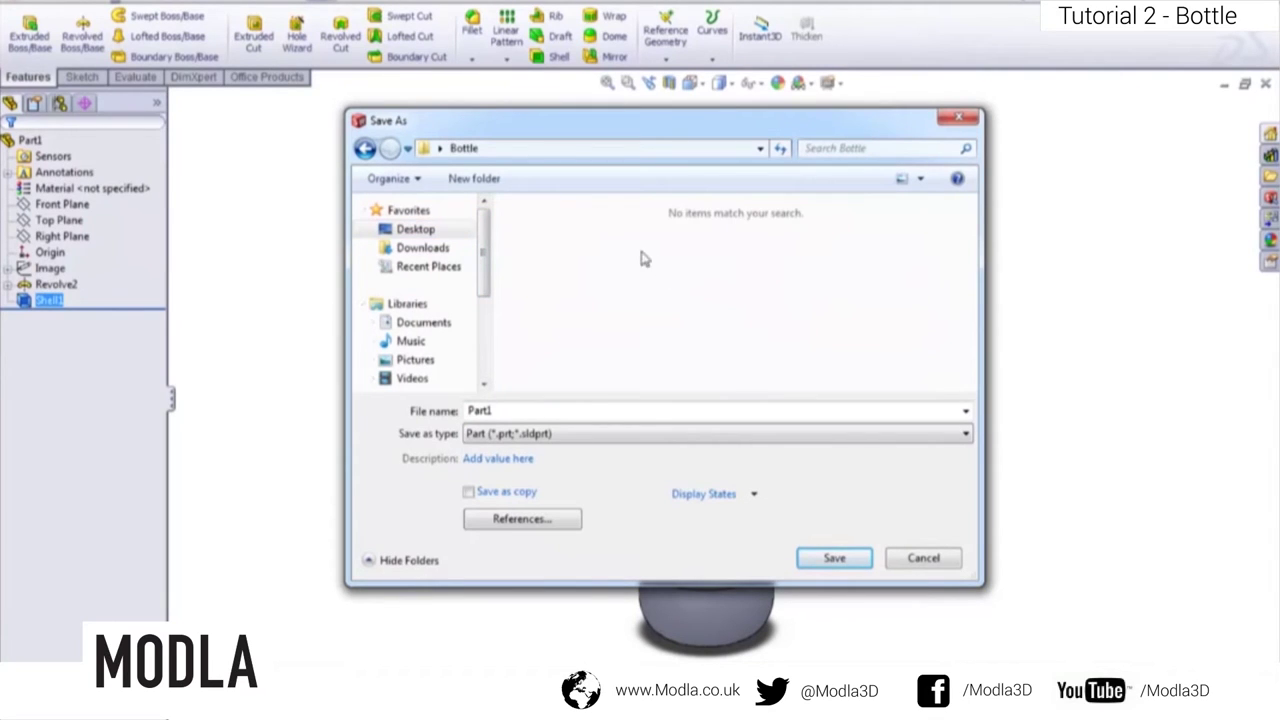
pyautogui.moveTo(584, 413); pyautogui.dragTo(472, 414)
pyautogui.write('Bottle')
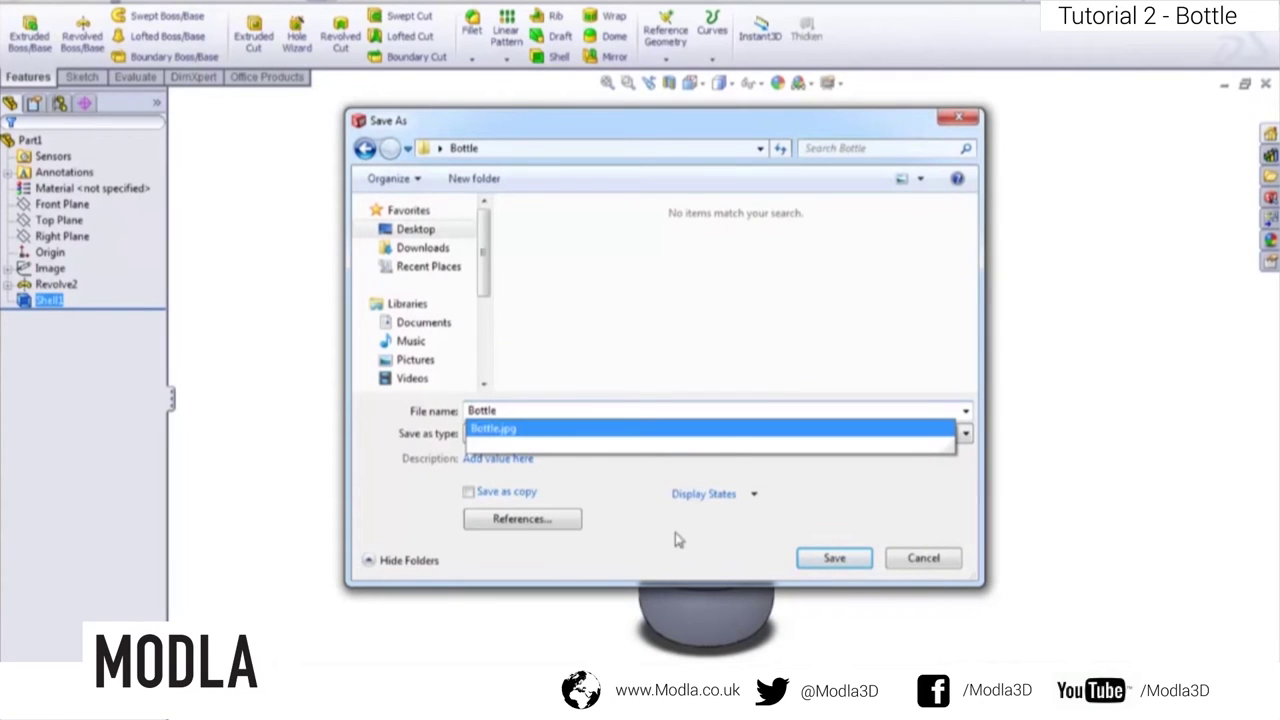
pyautogui.click(855, 562)
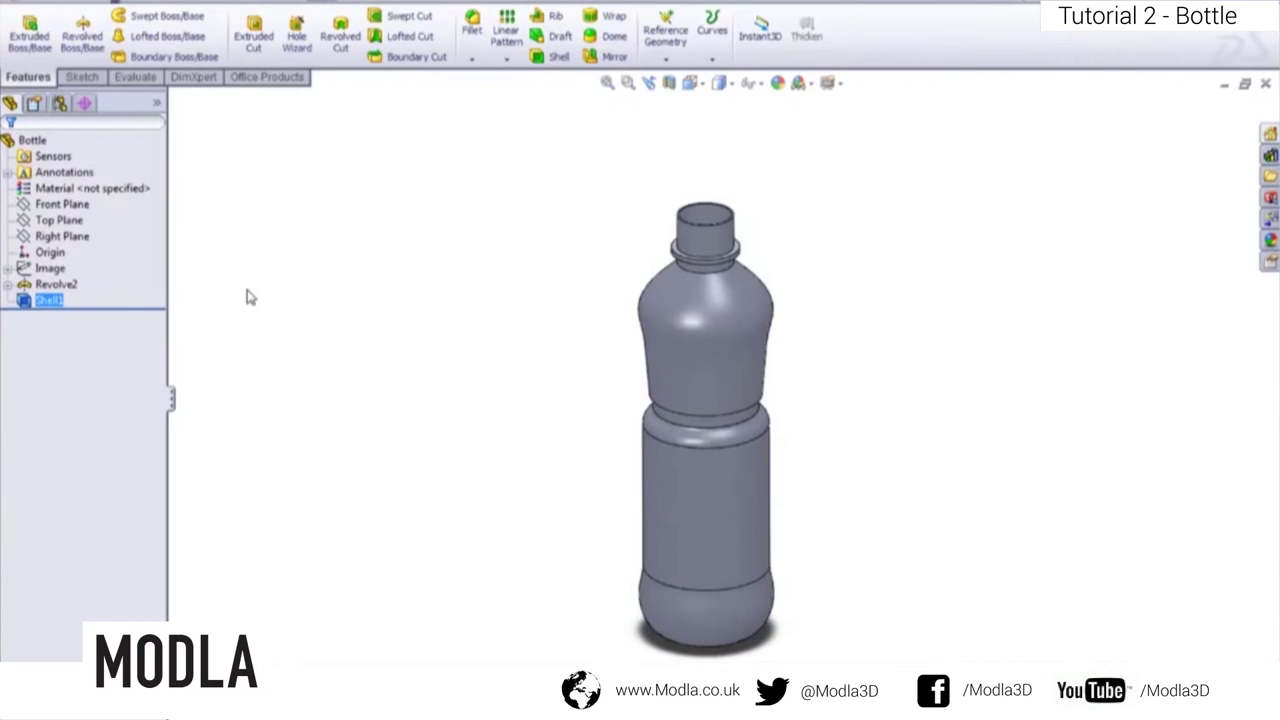
# - Apply the translucent plastic appearance from the Clear Plastic category to the whole Bottle part
pyautogui.click(34, 141)
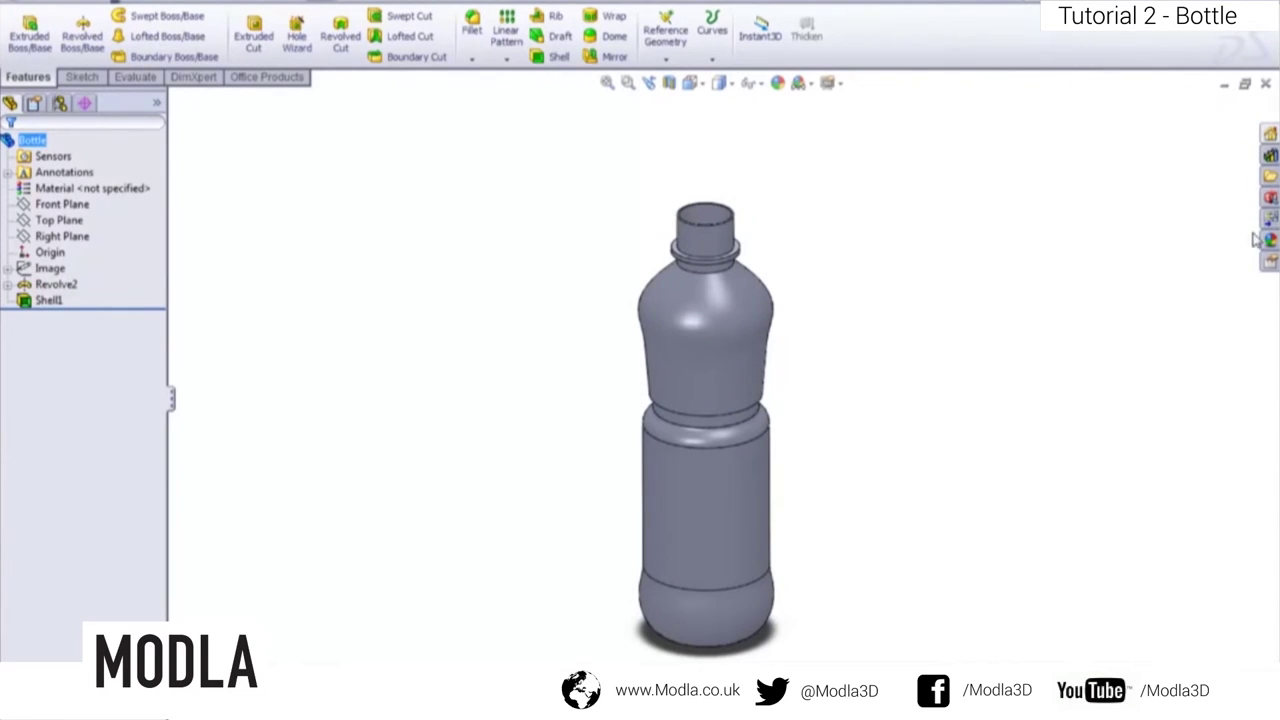
pyautogui.click(1270, 241)
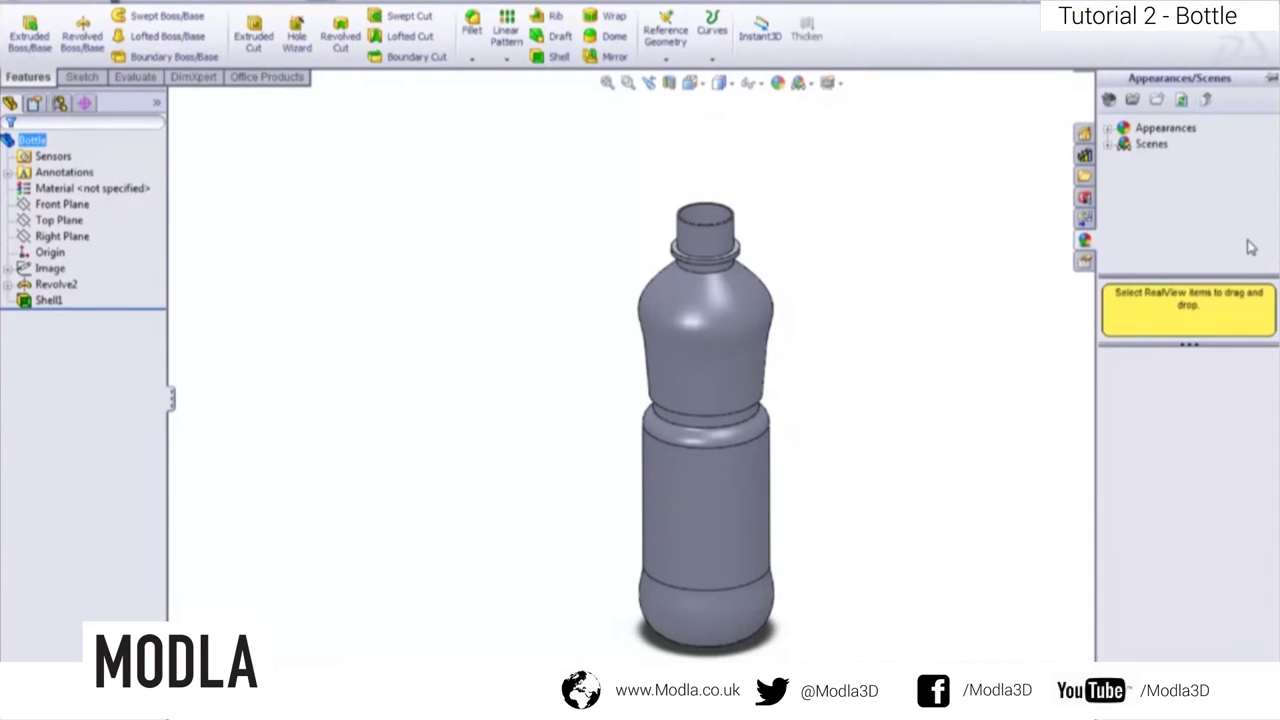
pyautogui.click(1110, 130)
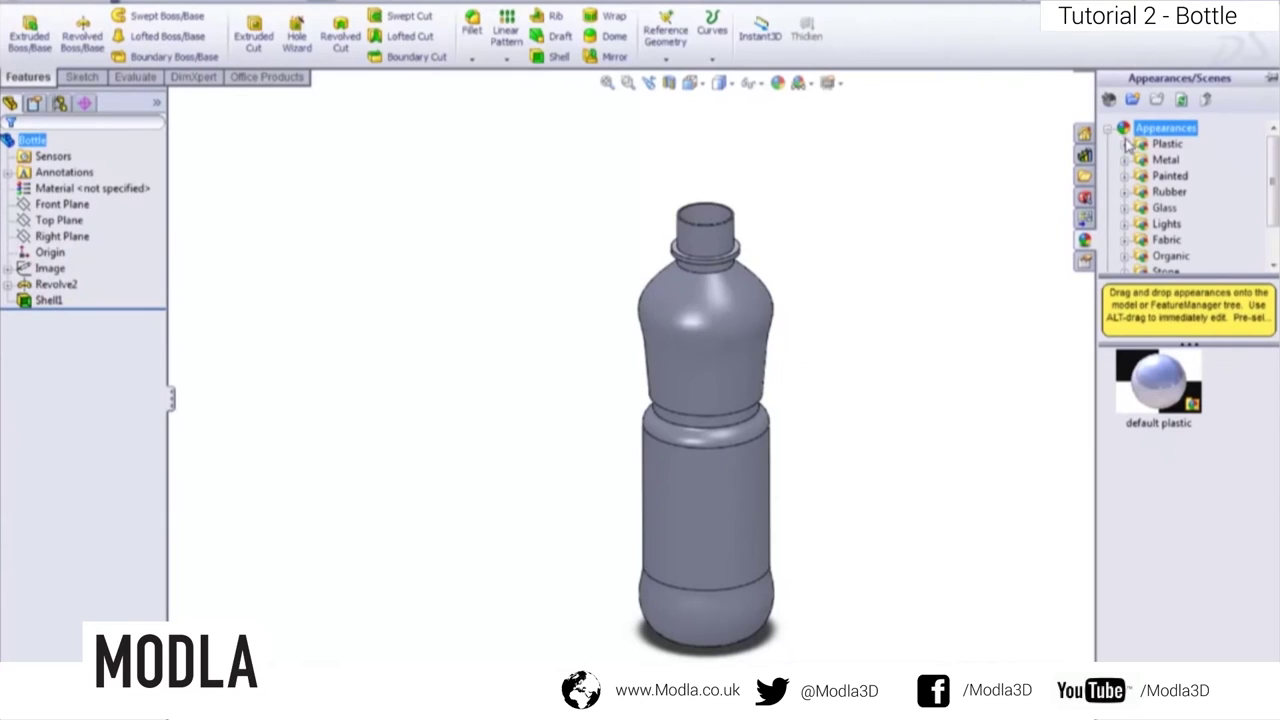
pyautogui.click(1127, 145)
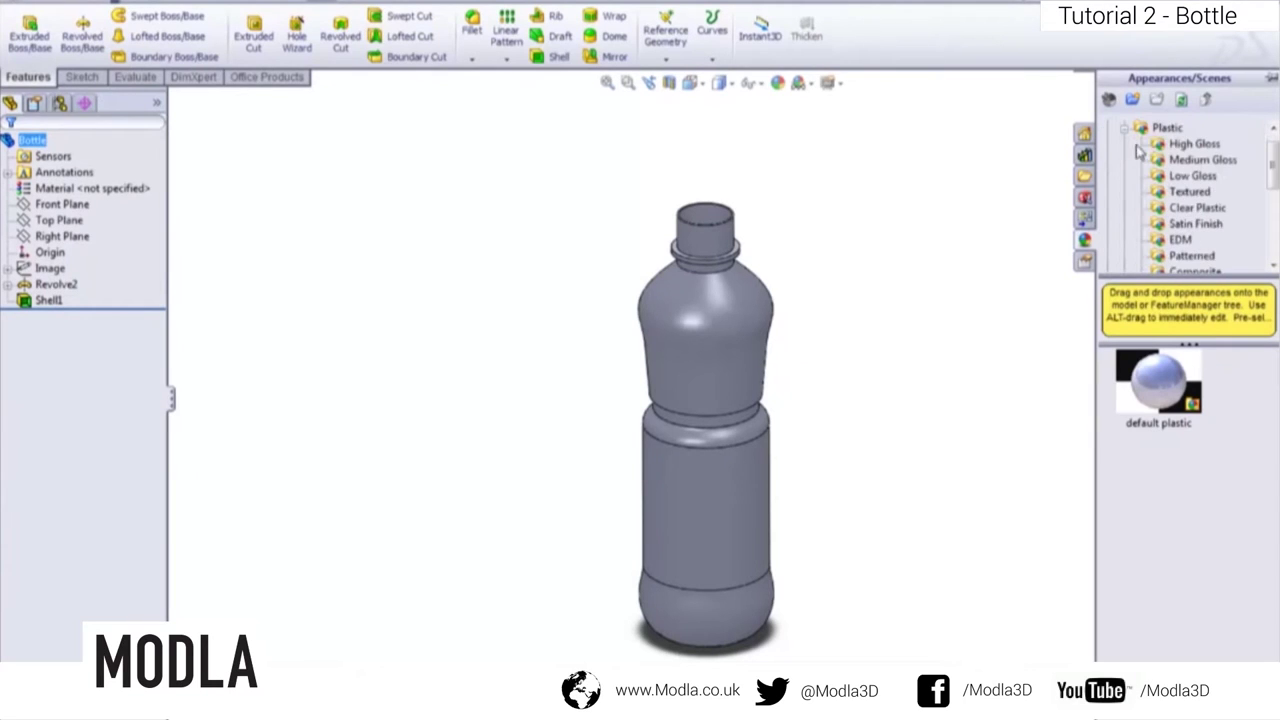
pyautogui.click(1190, 208)
pyautogui.rightClick(1162, 382)
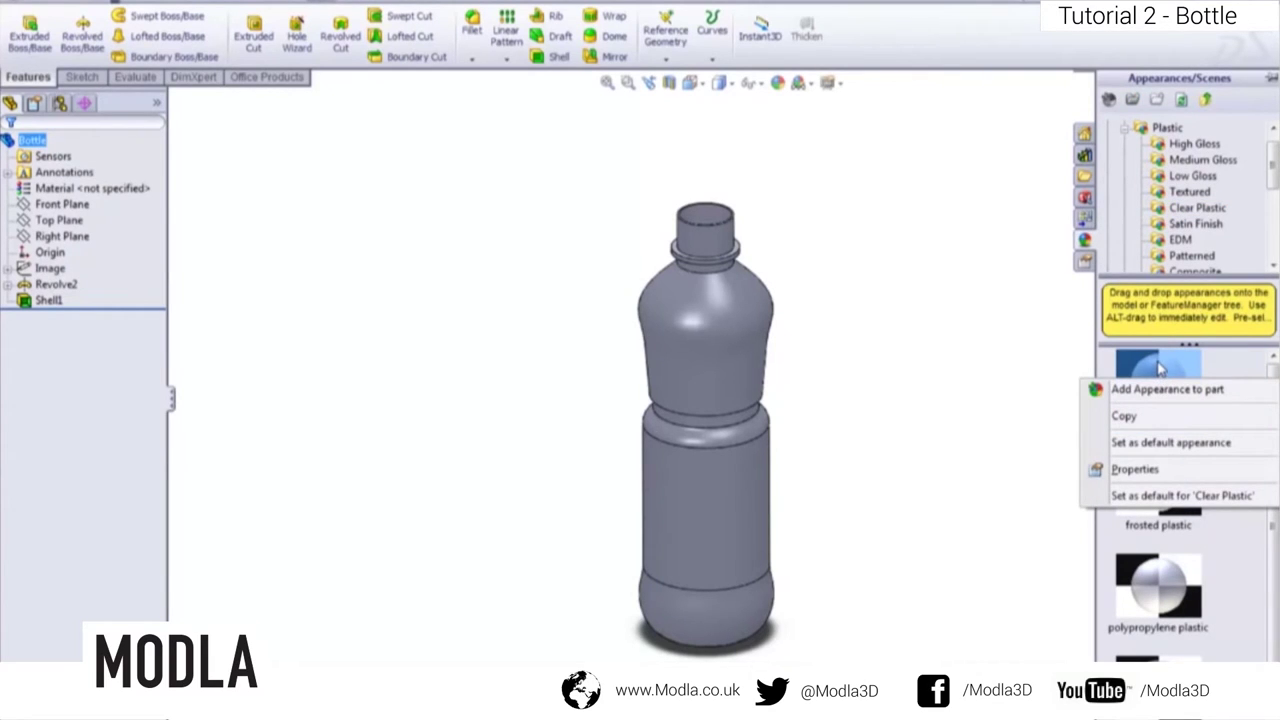
pyautogui.click(1160, 390)
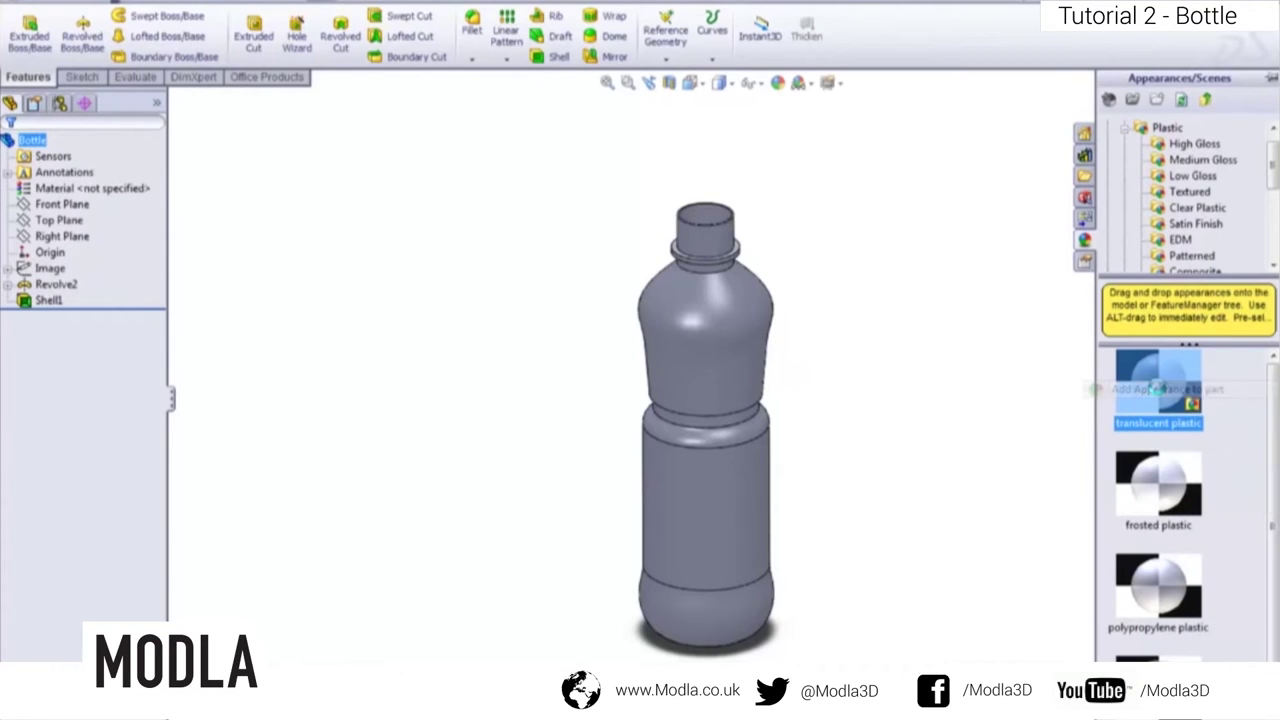
pyautogui.moveTo(1148, 396); pyautogui.dragTo(886, 206)
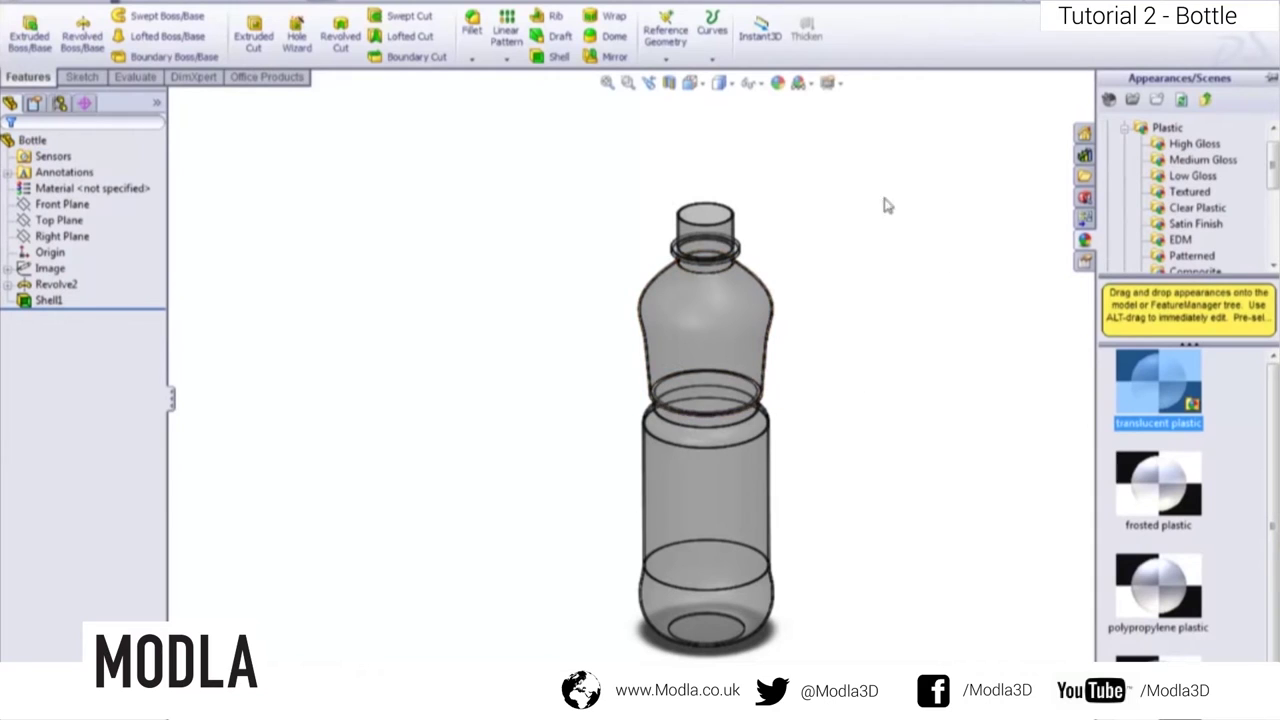
pyautogui.moveTo(811, 357); pyautogui.dragTo(783, 366, button='middle')
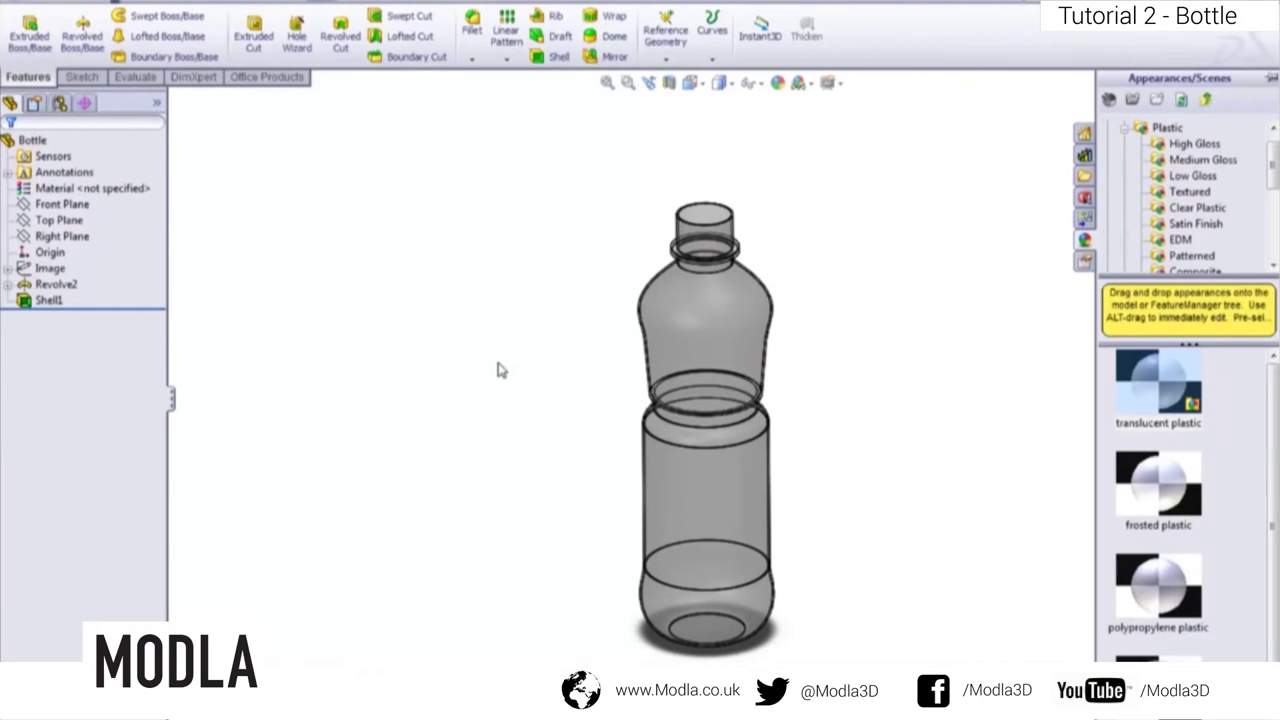
# - Edit the Revolve Profile sketch of Revolve2 and dimension the straight vertical label-section line to 85 mm
pyautogui.click(8, 287)
pyautogui.click(73, 302)
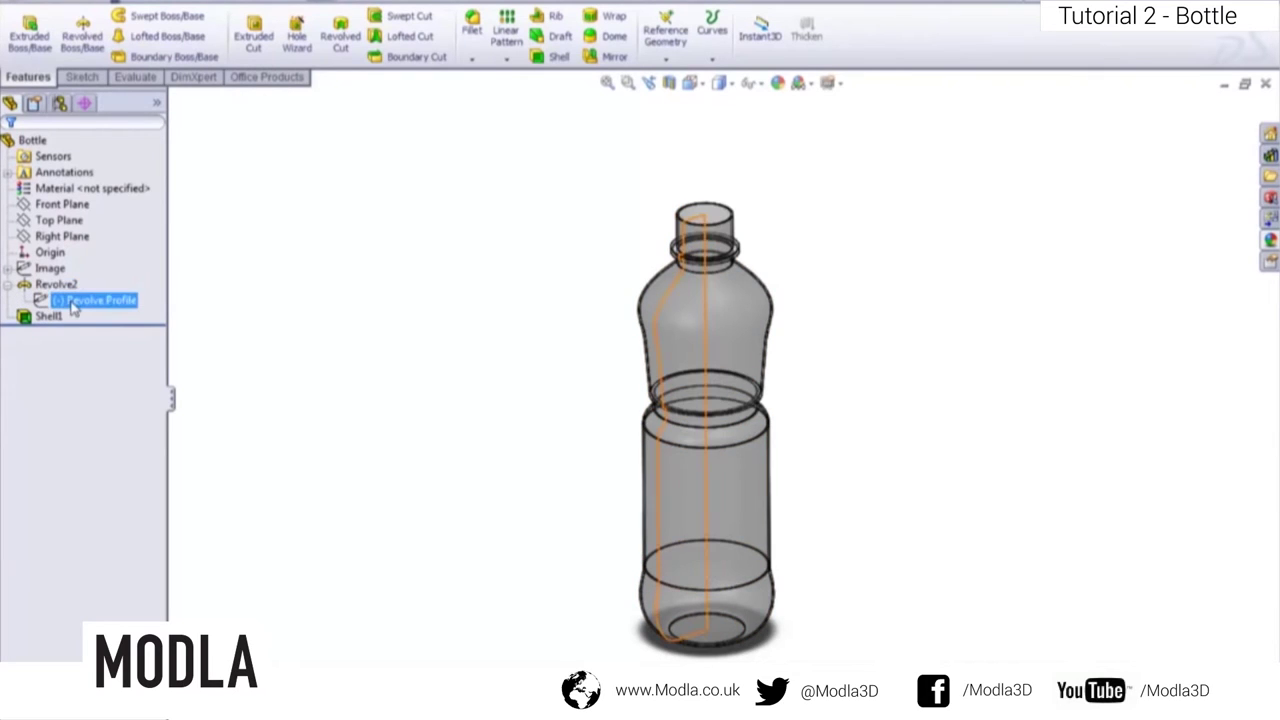
pyautogui.rightClick(73, 306)
pyautogui.press('Escape')
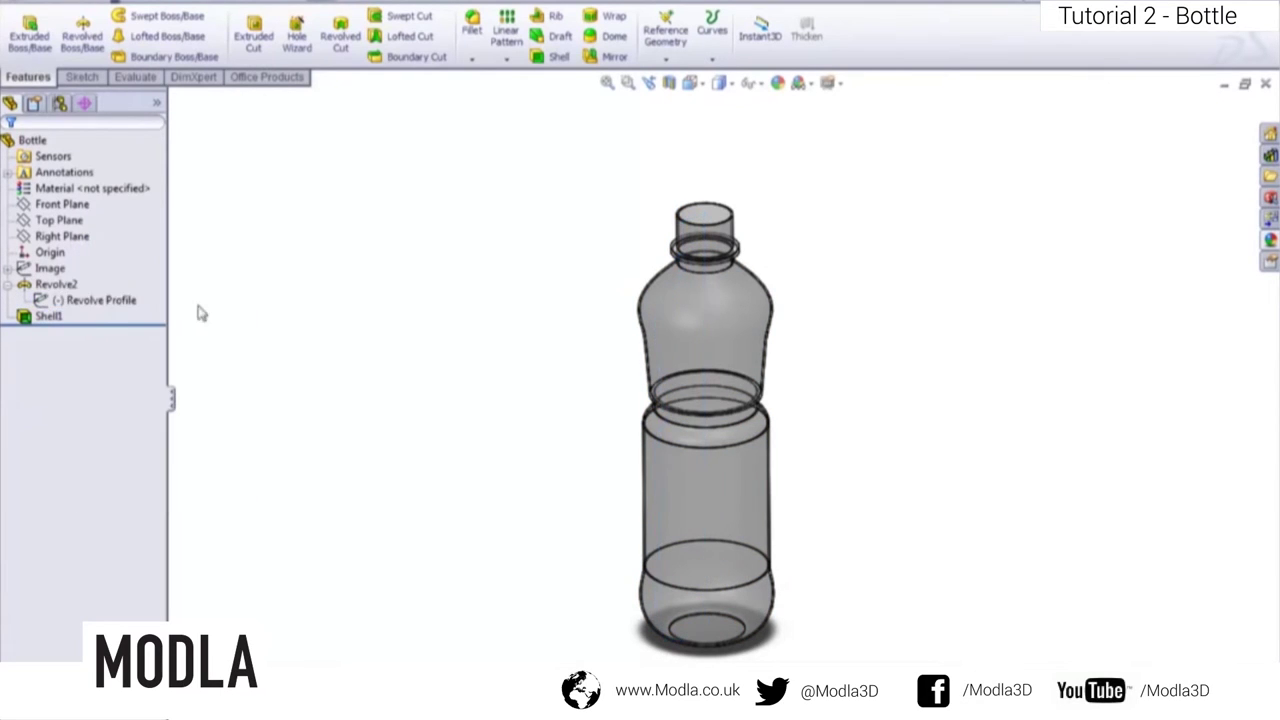
pyautogui.rightClick(108, 313)
pyautogui.click(118, 256)
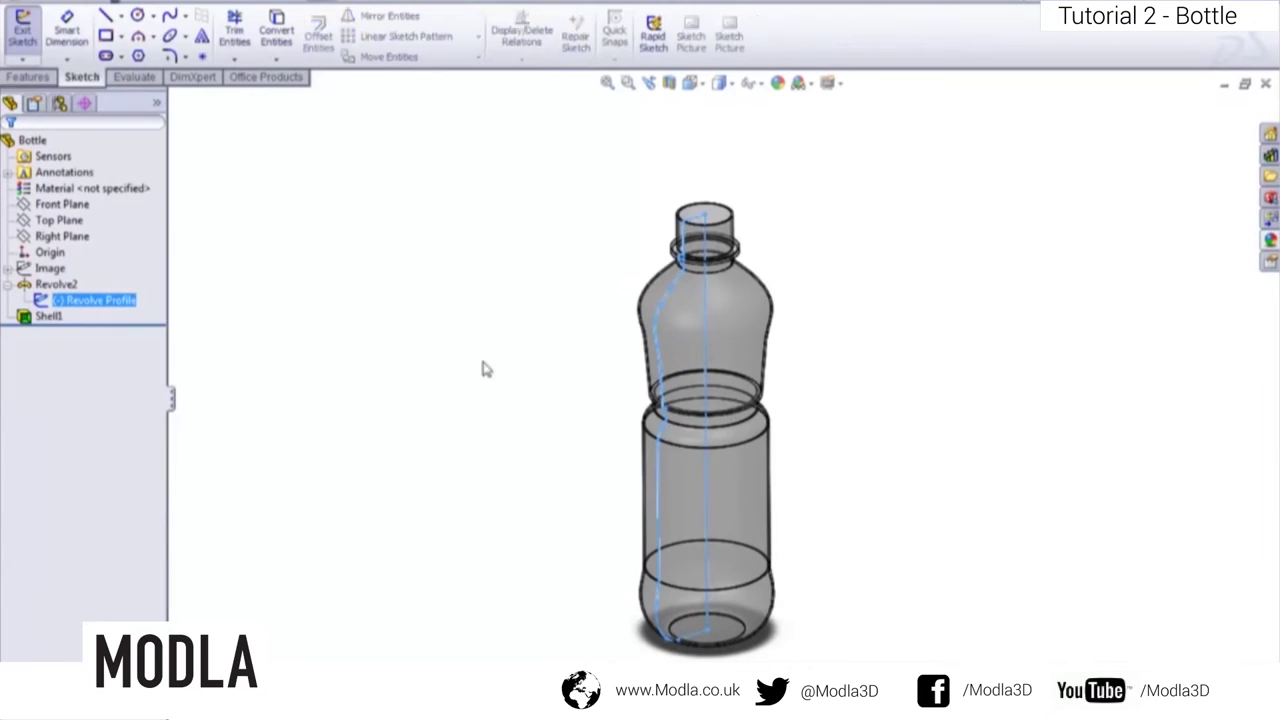
pyautogui.moveTo(685, 430)
pyautogui.mouseDown(button='middle')
pyautogui.moveTo(623, 443)
pyautogui.moveTo(695, 420)
pyautogui.mouseUp(button='middle')
pyautogui.click(67, 30)
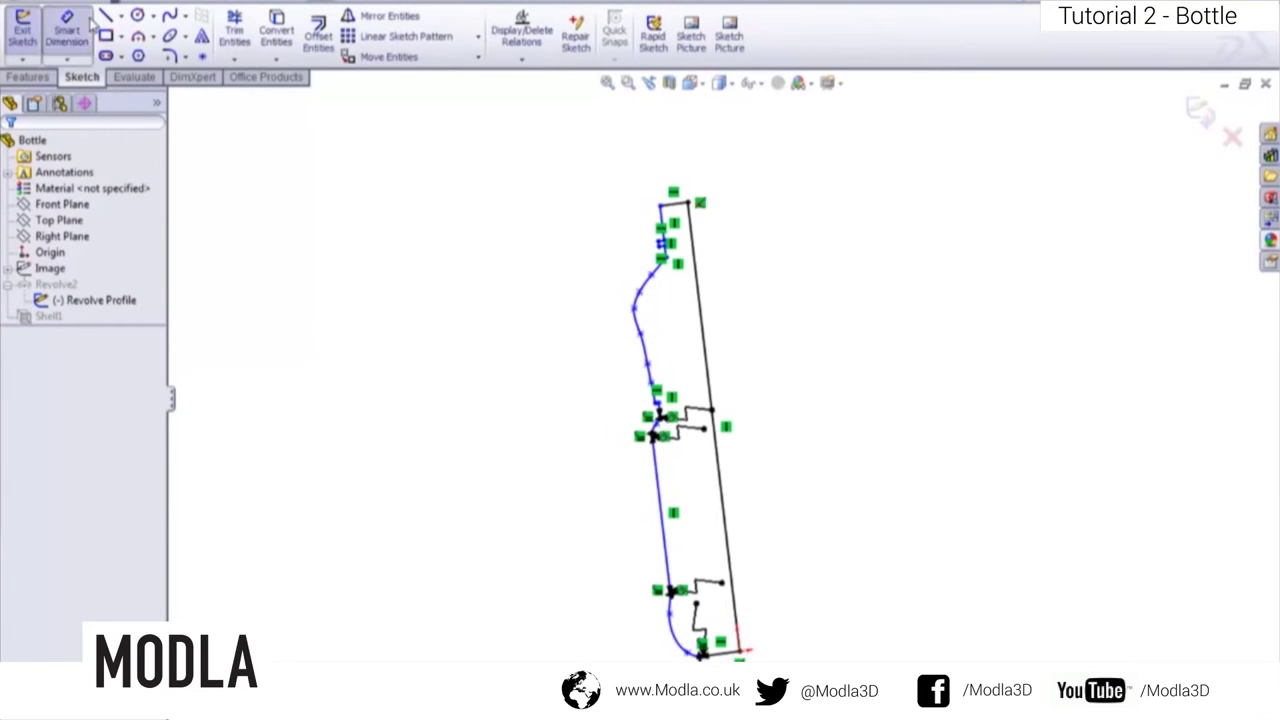
pyautogui.click(641, 481)
pyautogui.click(600, 531)
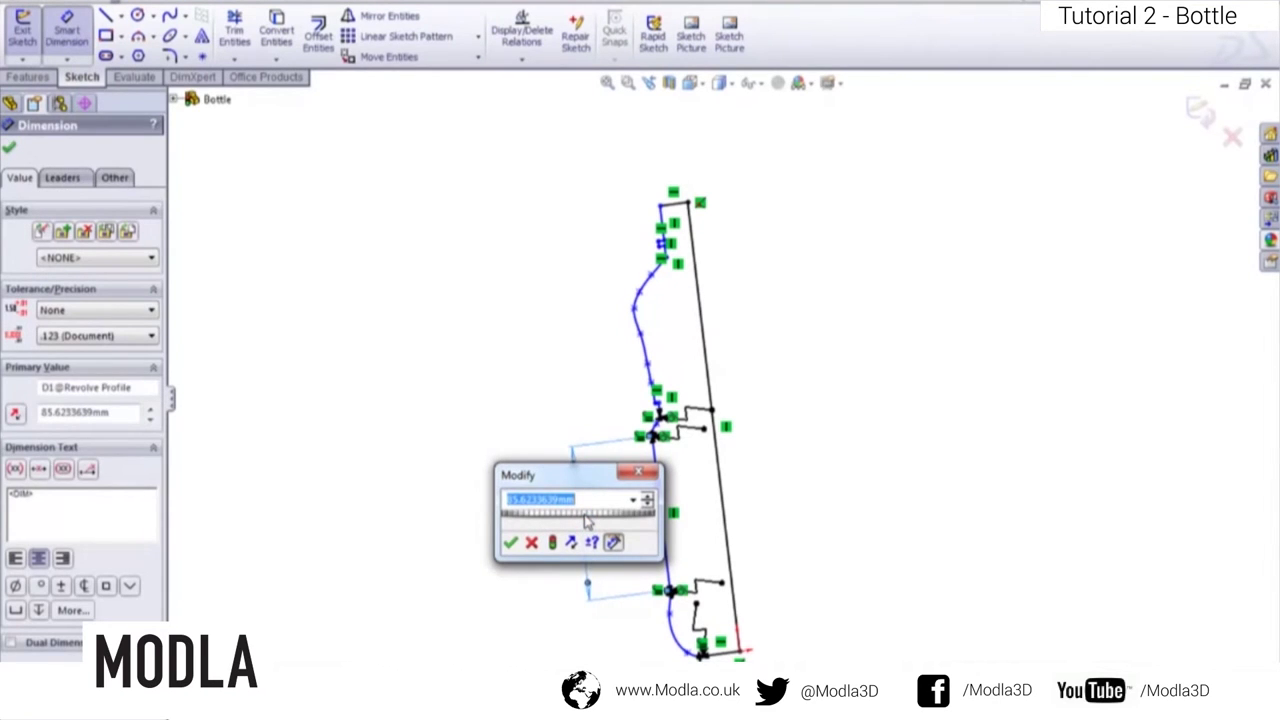
pyautogui.write('85')
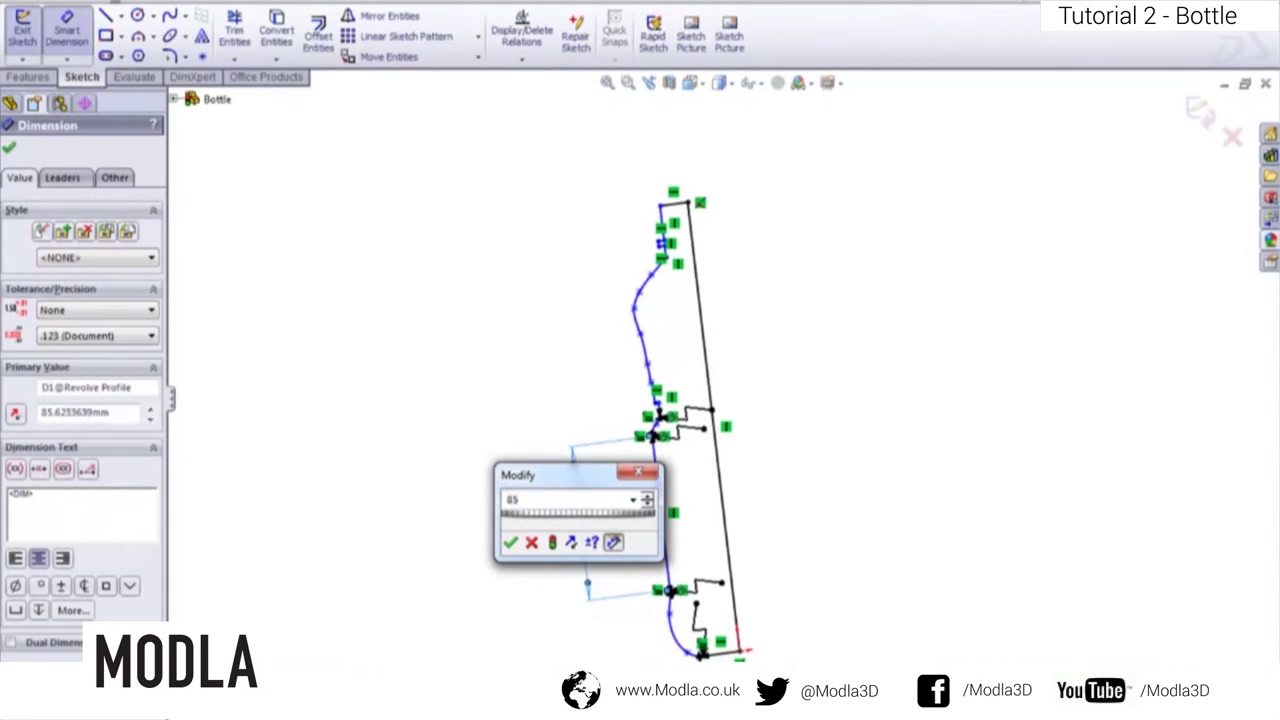
pyautogui.press('Return')
# - Finish the dimensioning, exit the Revolve Profile sketch to rebuild the bottle, and save the part
pyautogui.scroll(-3, 665, 458)
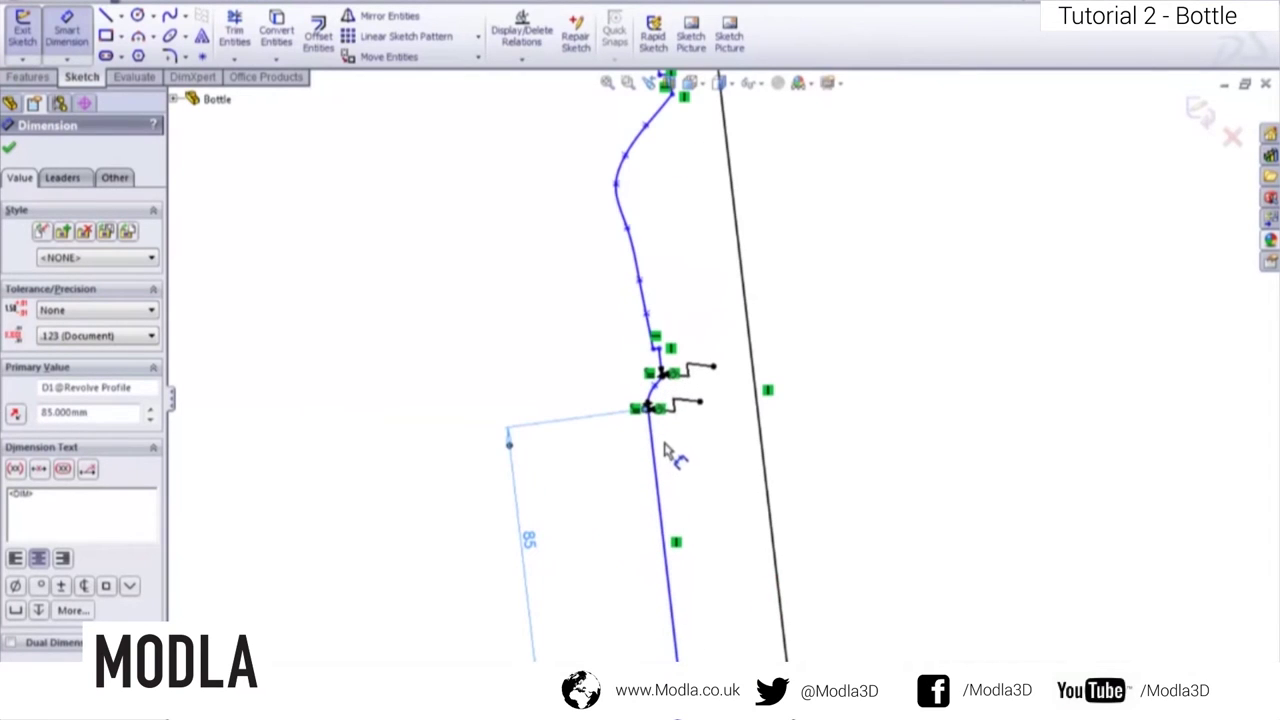
pyautogui.scroll(3, 651, 508)
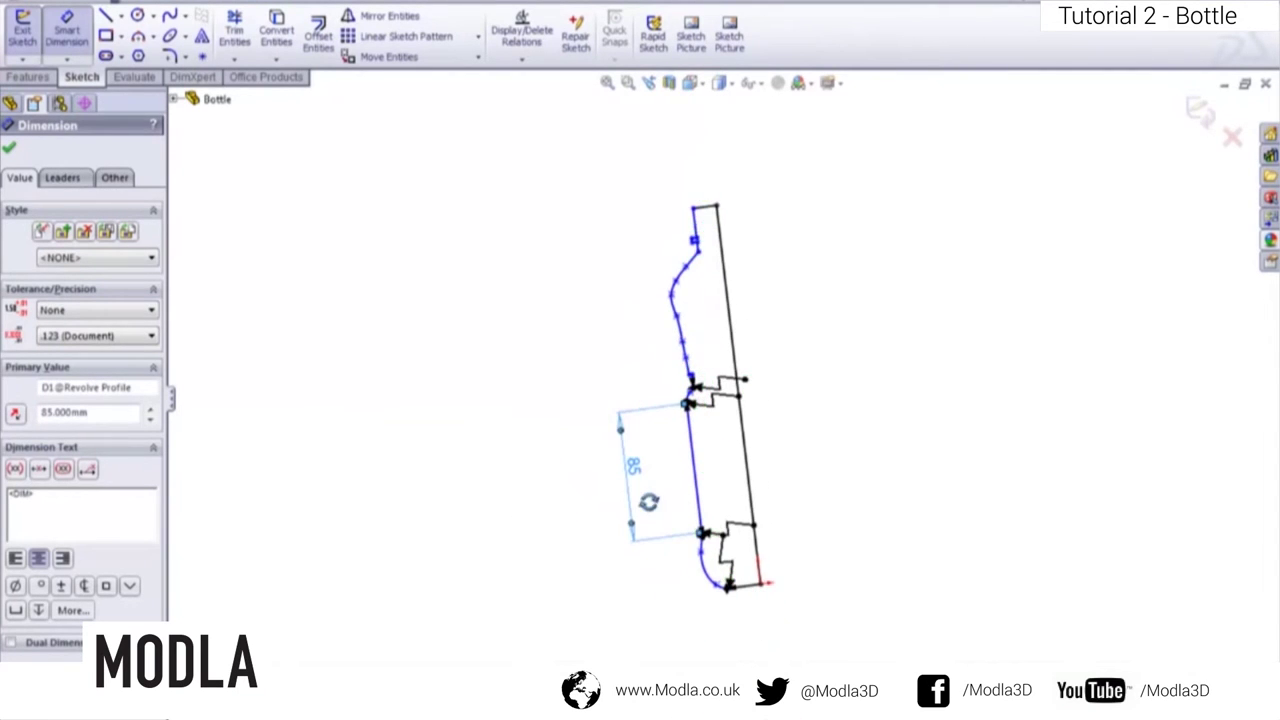
pyautogui.click(9, 148)
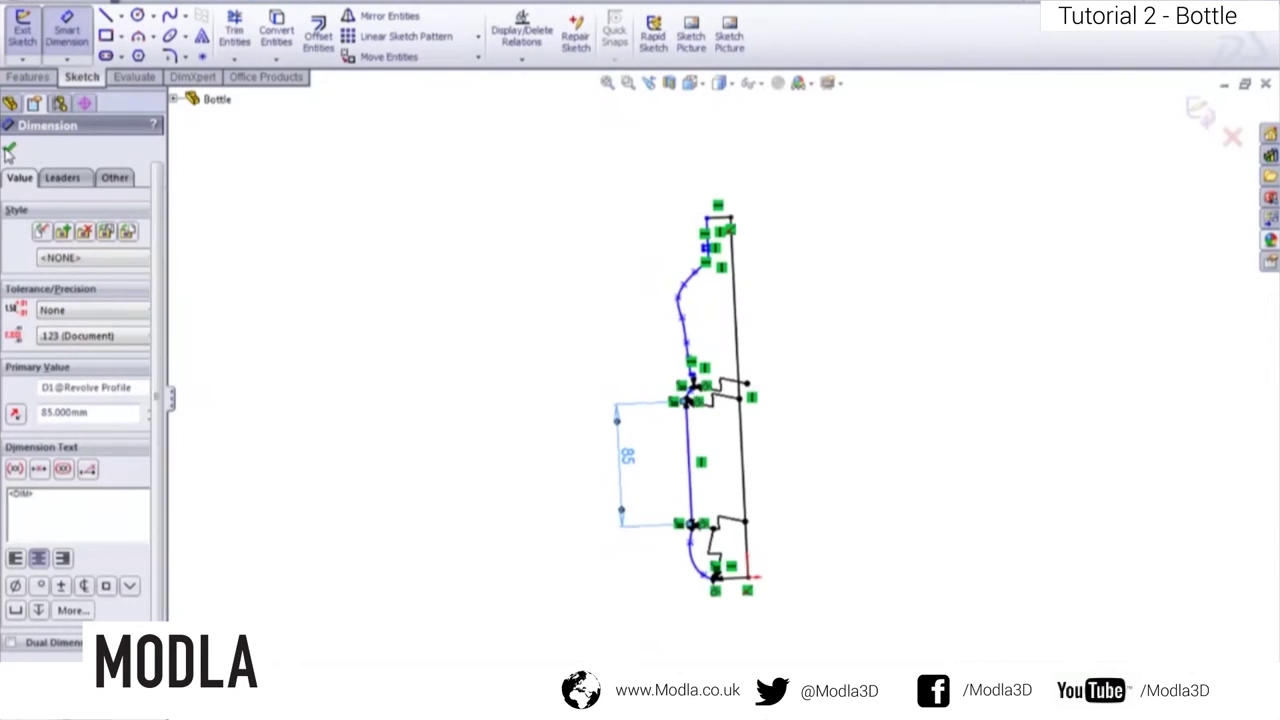
pyautogui.click(21, 30)
pyautogui.moveTo(656, 405)
pyautogui.mouseDown(button='middle')
pyautogui.moveTo(683, 440)
pyautogui.moveTo(666, 441)
pyautogui.mouseUp(button='middle')
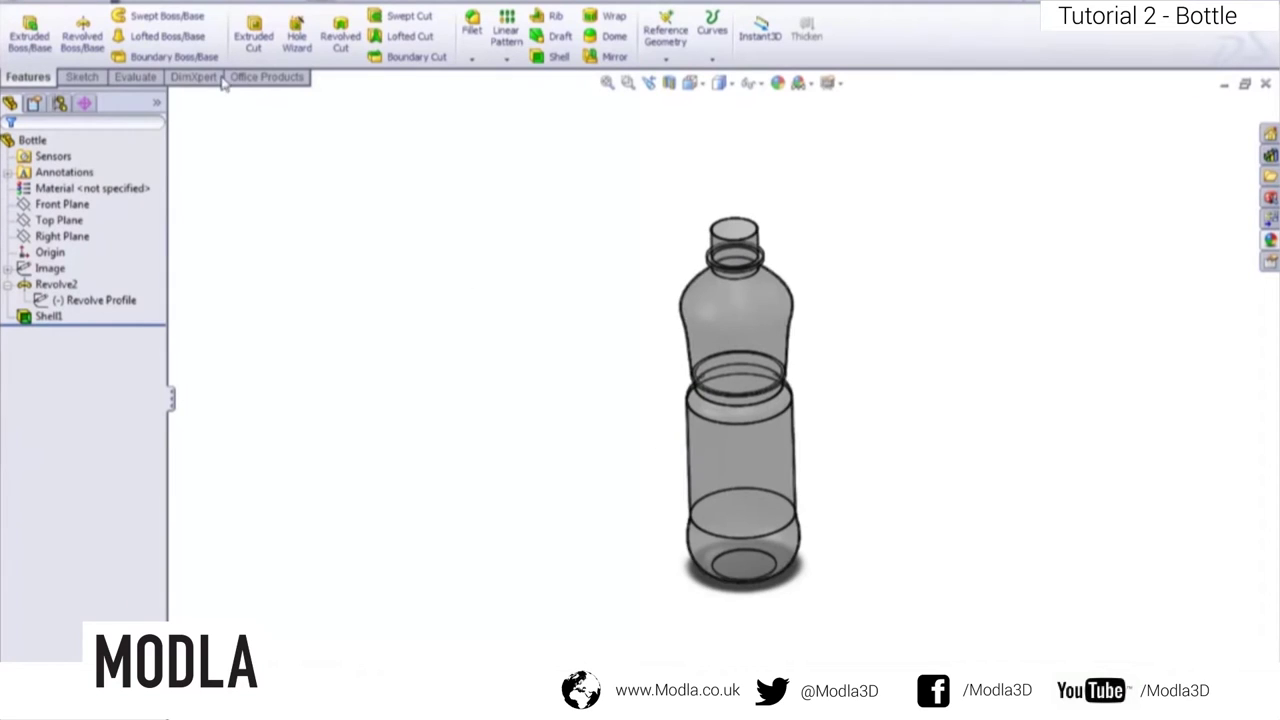
pyautogui.click(134, 3)
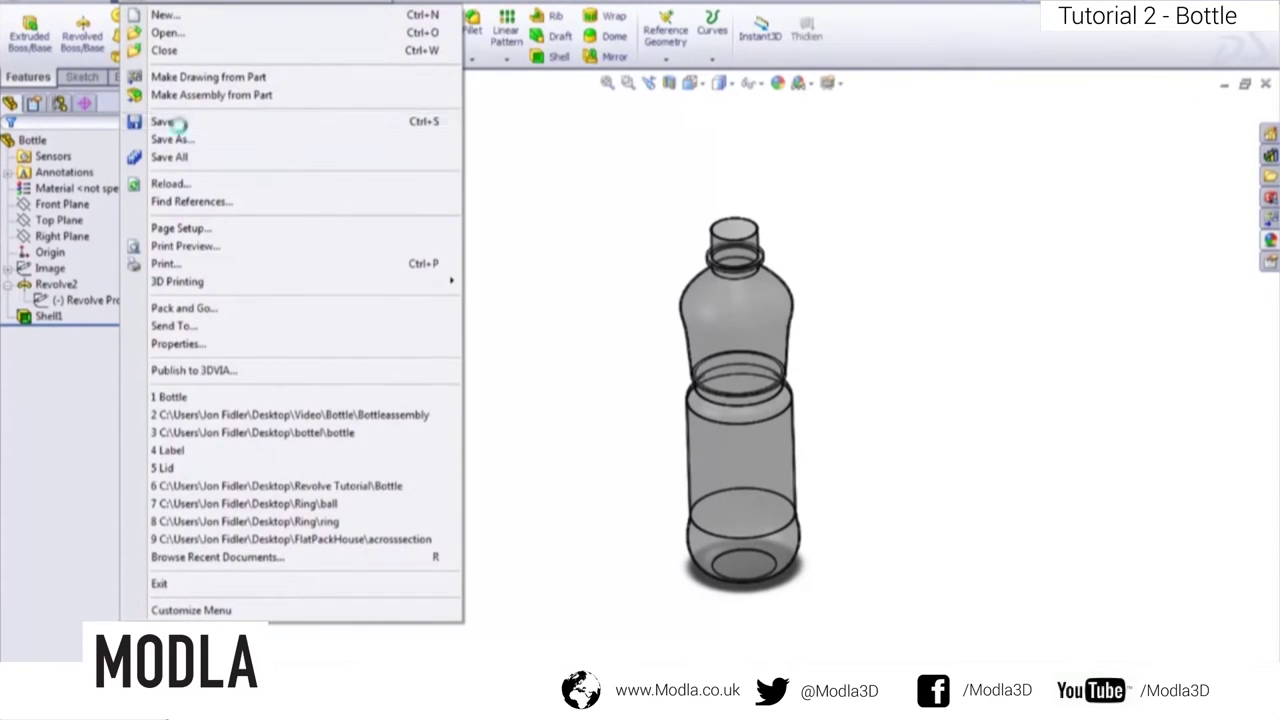
pyautogui.click(165, 122)
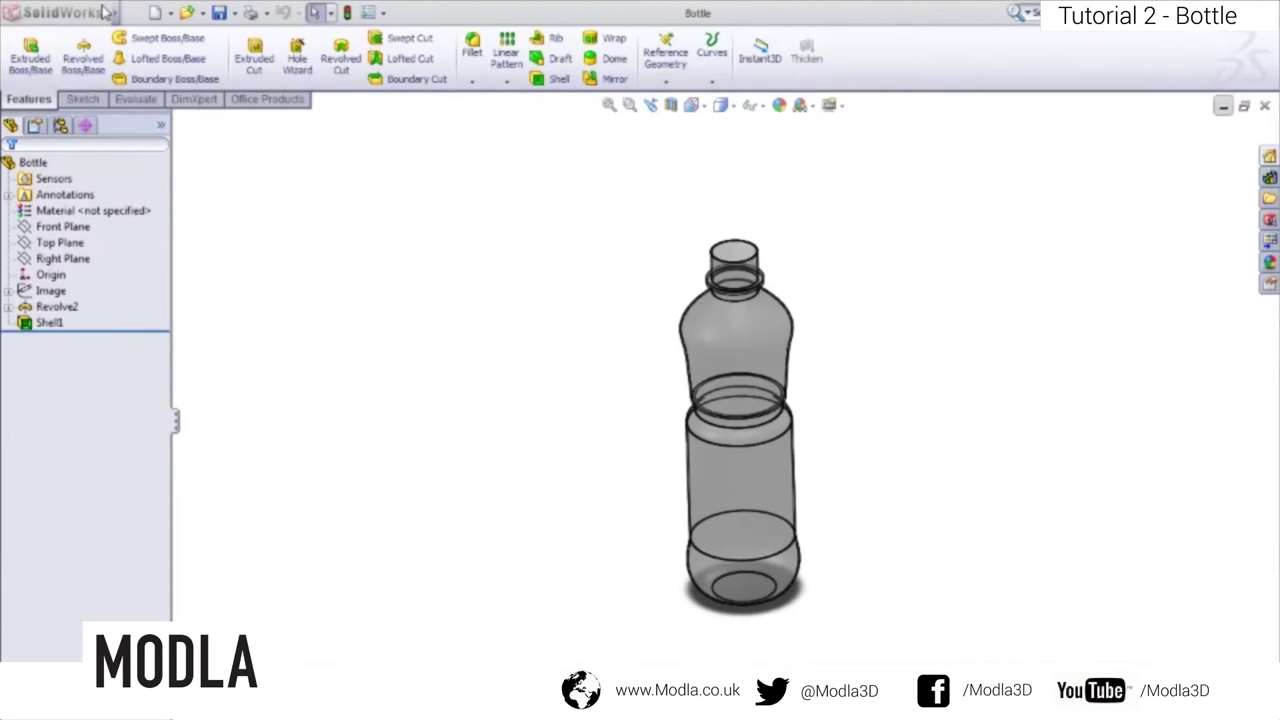
# - Minimise the Bottle part document and create a new assembly document
pyautogui.click(1226, 108)
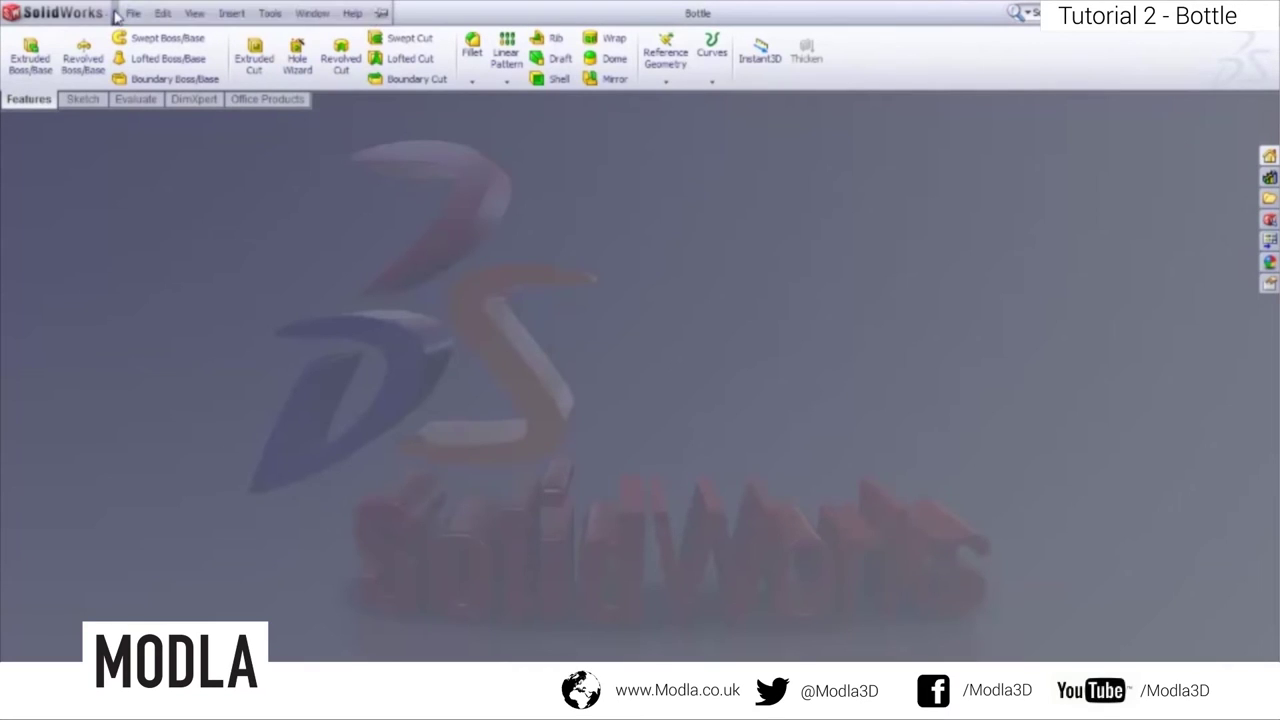
pyautogui.click(133, 13)
pyautogui.click(146, 40)
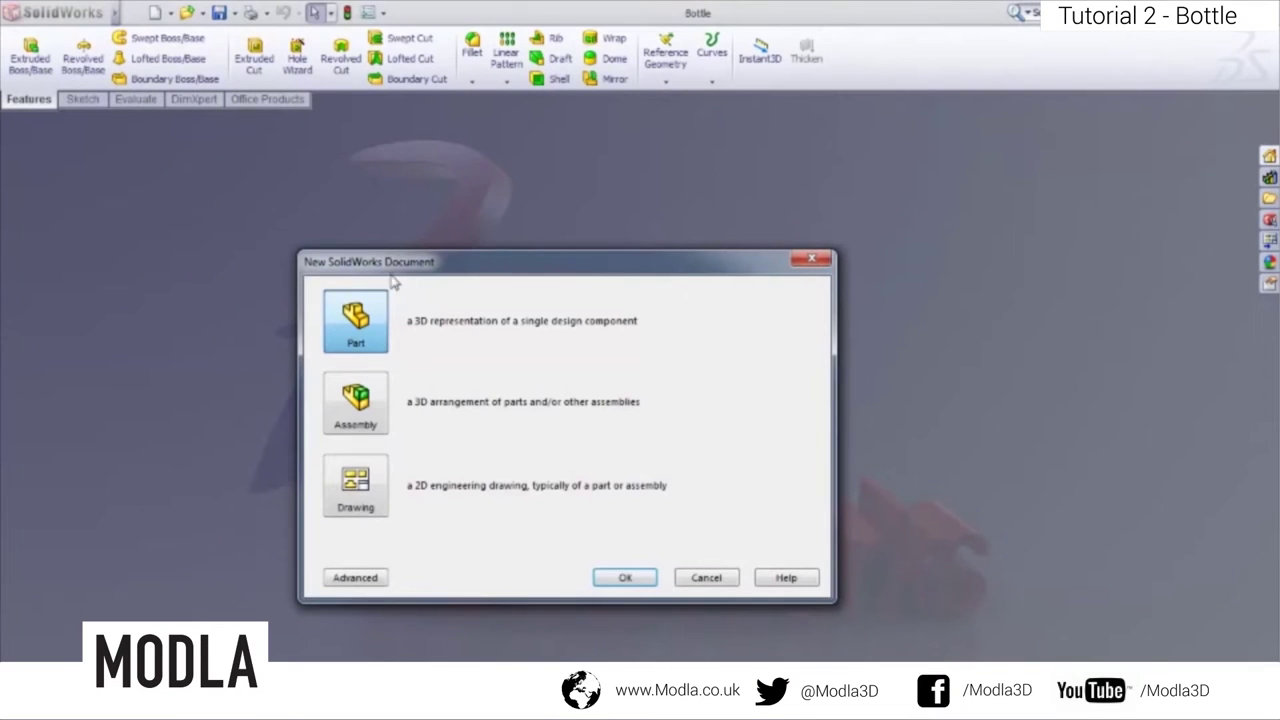
pyautogui.click(372, 396)
pyautogui.click(624, 577)
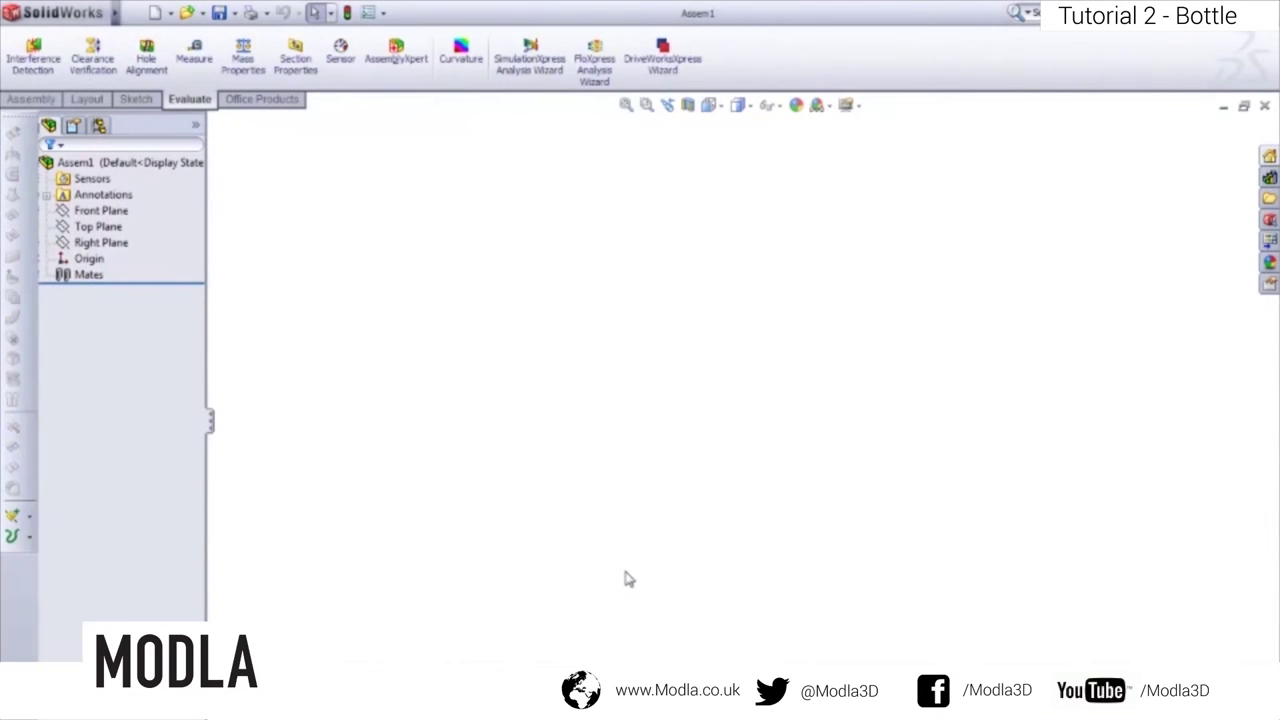
# - Turn on the display of origins in the new assembly
pyautogui.click(107, 159)
pyautogui.click(31, 99)
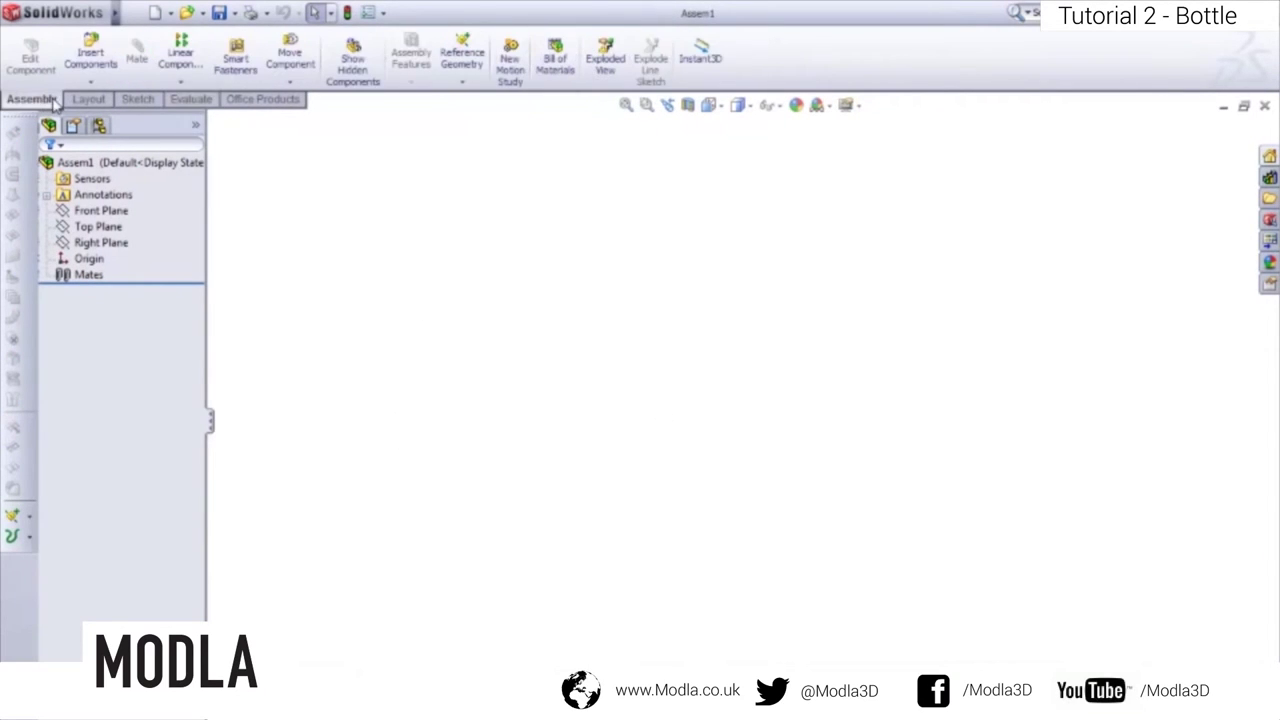
pyautogui.click(133, 13)
pyautogui.moveTo(190, 13)
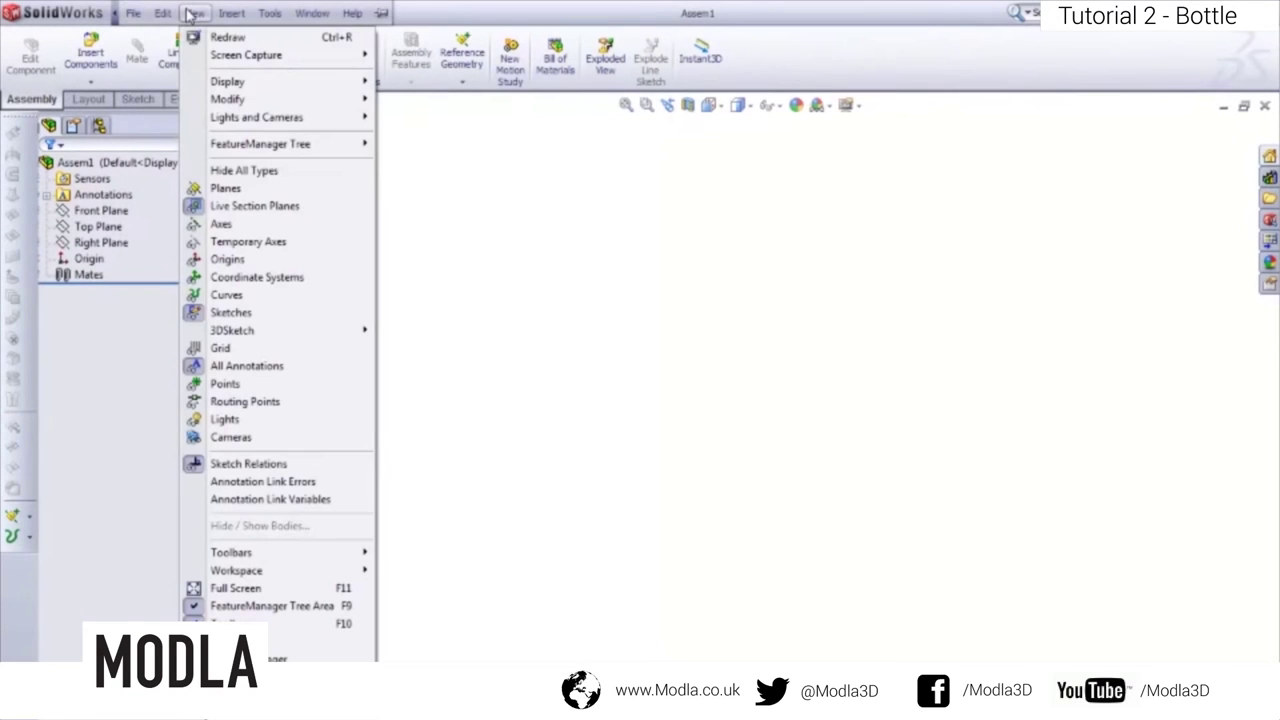
pyautogui.click(205, 259)
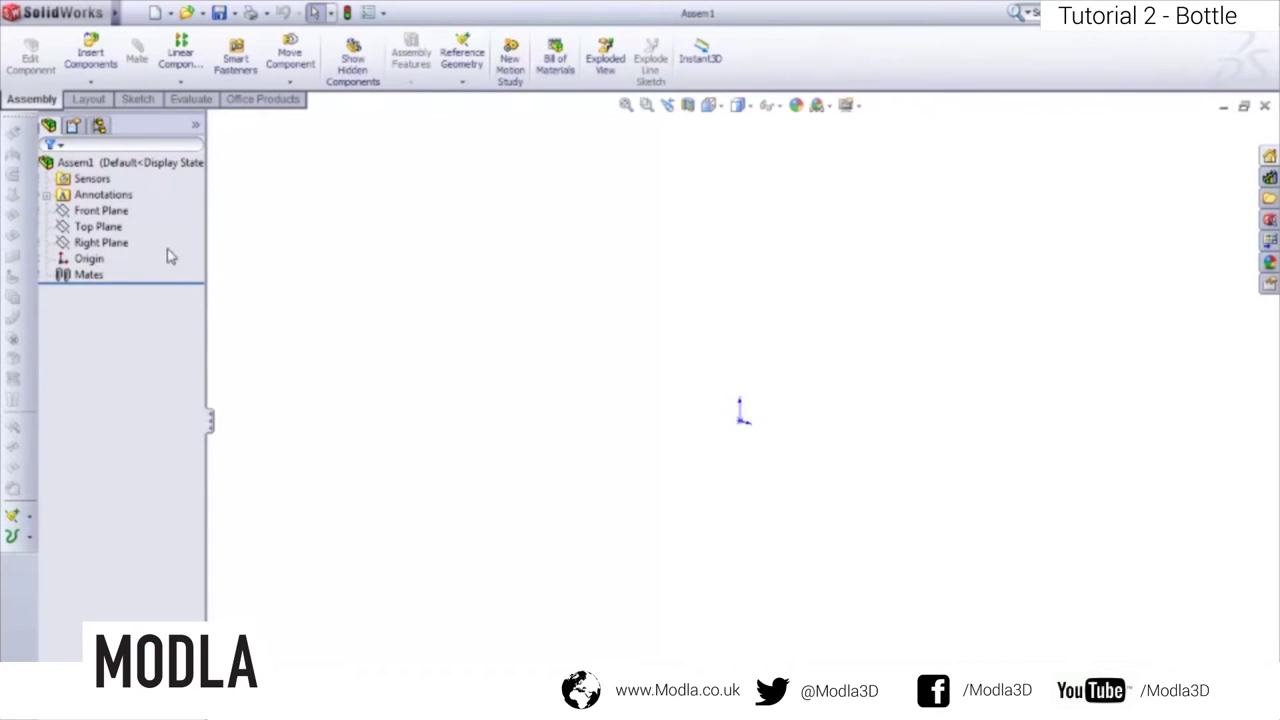
# - Insert the open Bottle part into the assembly, placing it on the assembly origin
pyautogui.click(112, 229)
pyautogui.click(91, 56)
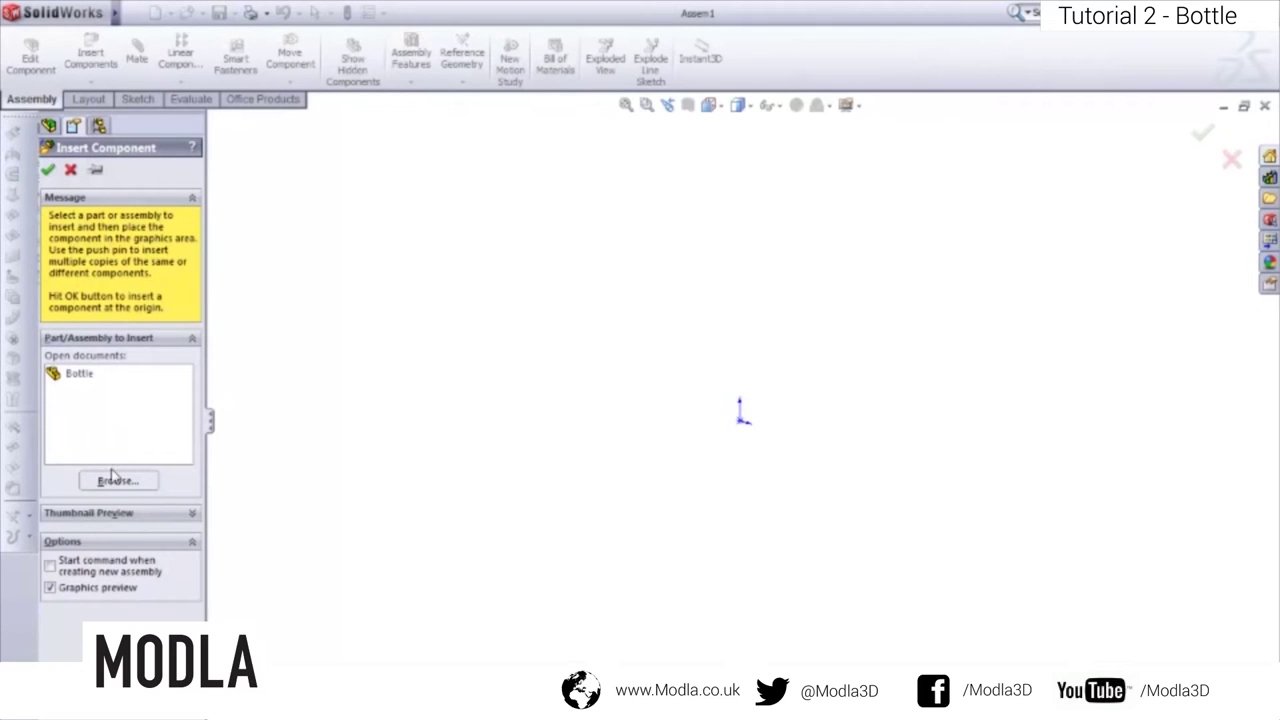
pyautogui.click(80, 374)
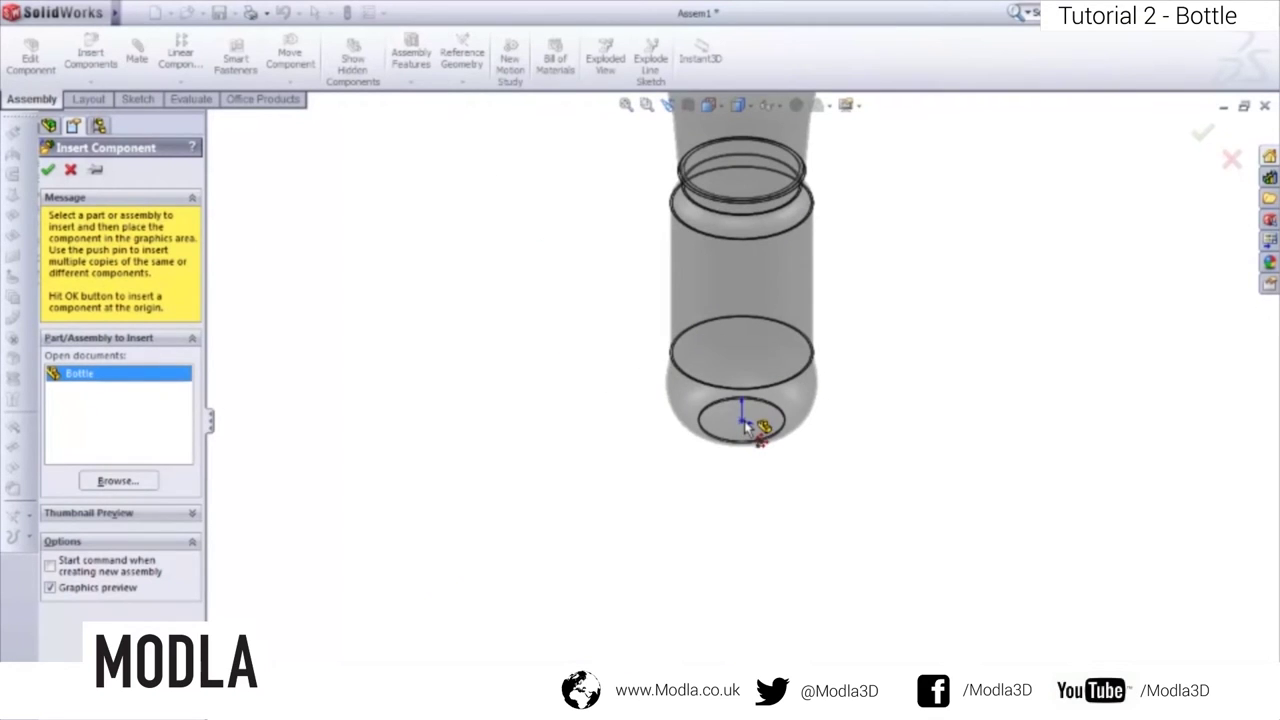
pyautogui.click(745, 425)
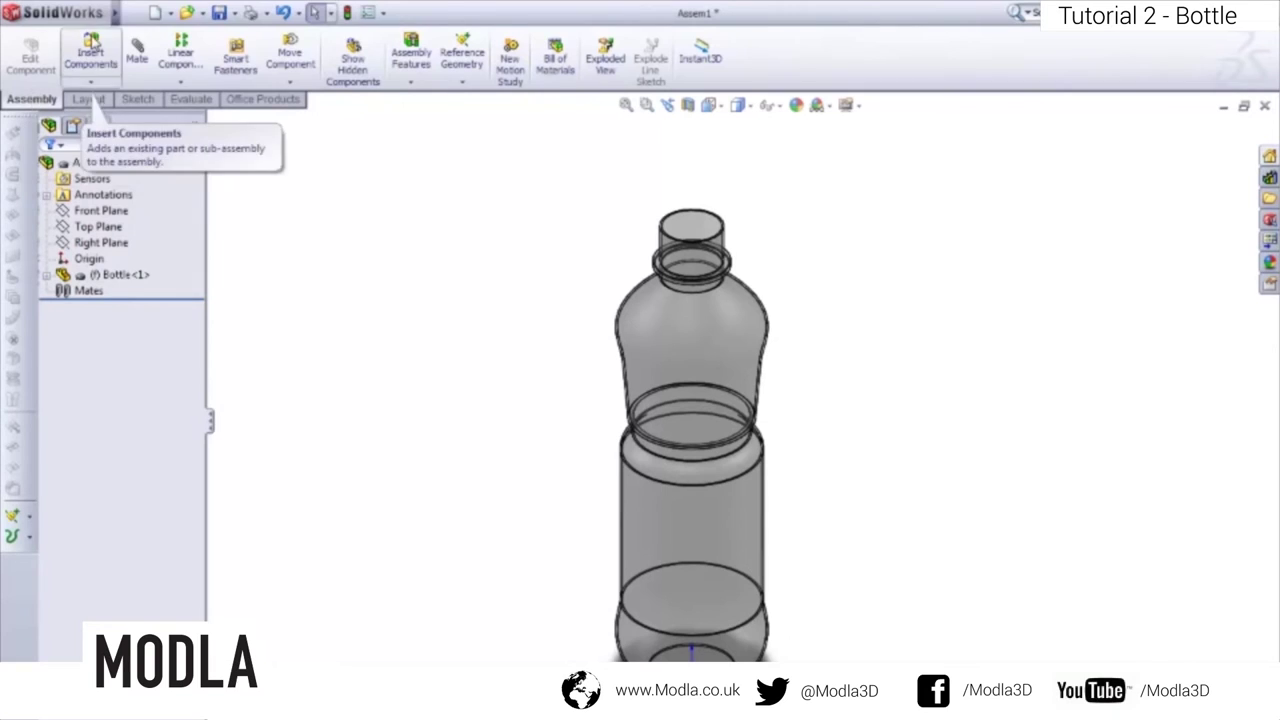
# - Save the assembly in the Bottle folder under the file name Lid
pyautogui.click(128, 13)
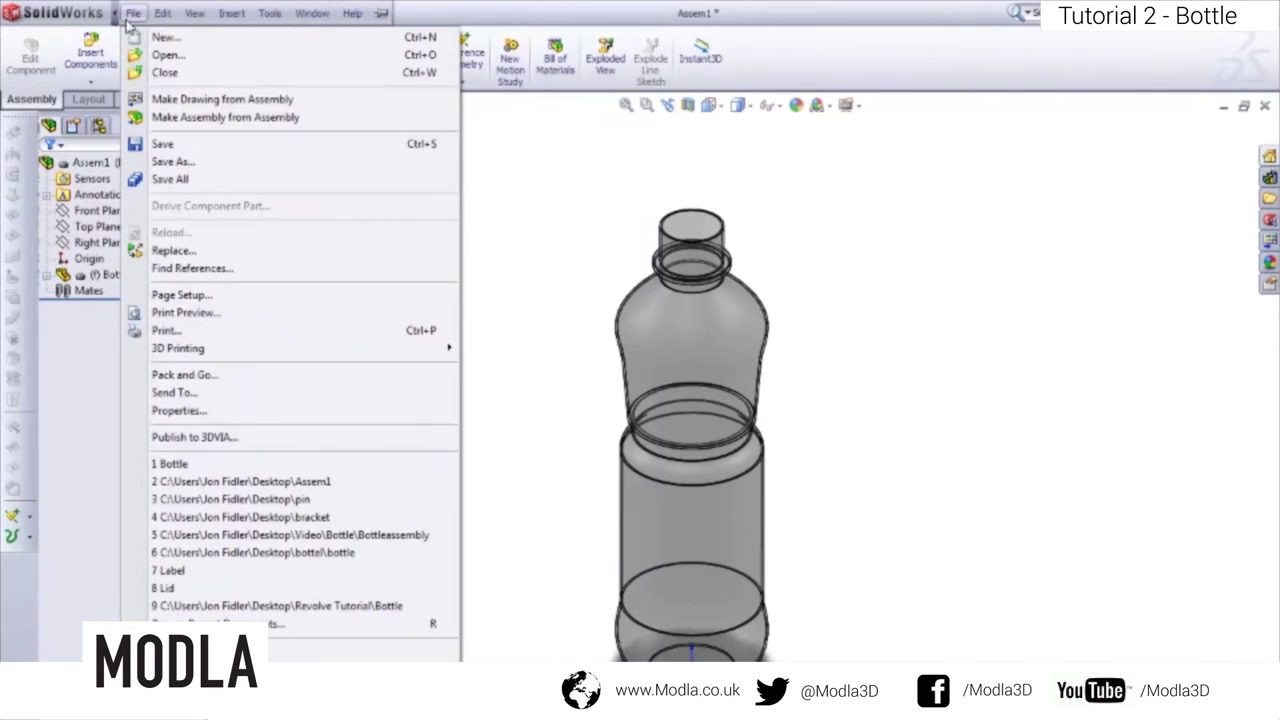
pyautogui.click(165, 161)
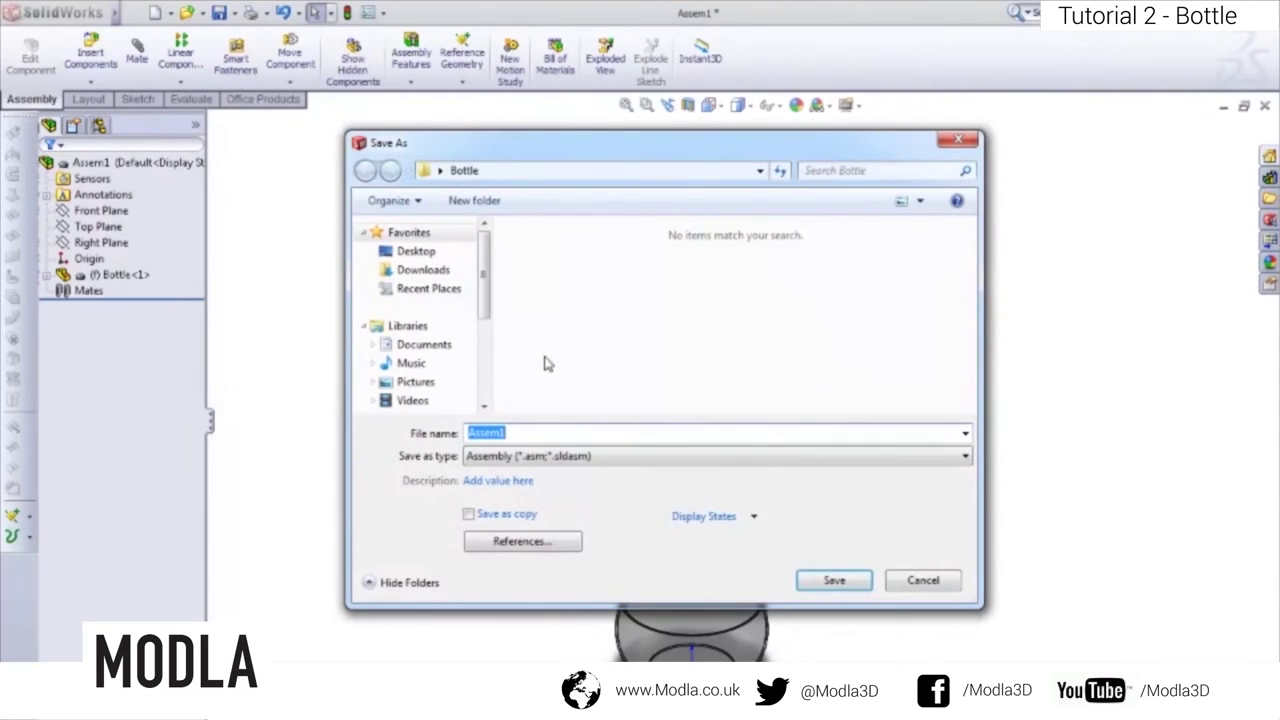
pyautogui.press('BackSpace')
pyautogui.click(821, 586)
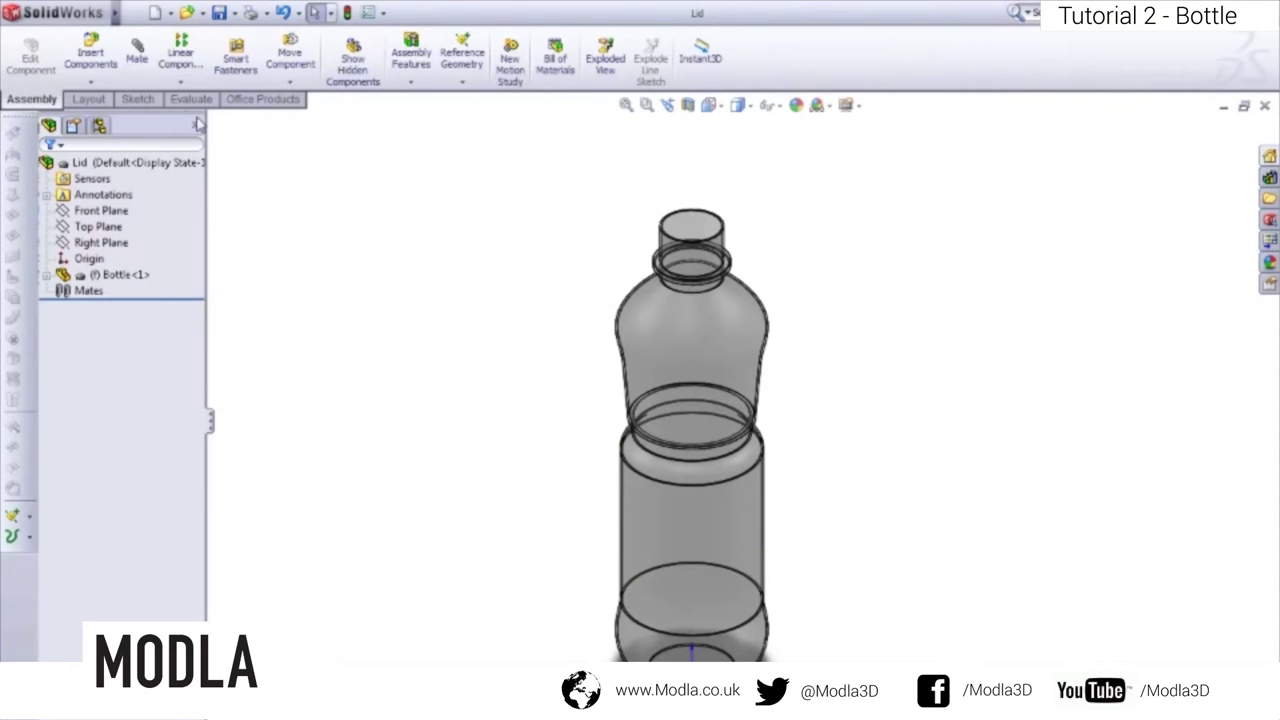
# - Insert a new part into the assembly and place it on the assembly's Front Plane to start its sketch
pyautogui.click(98, 84)
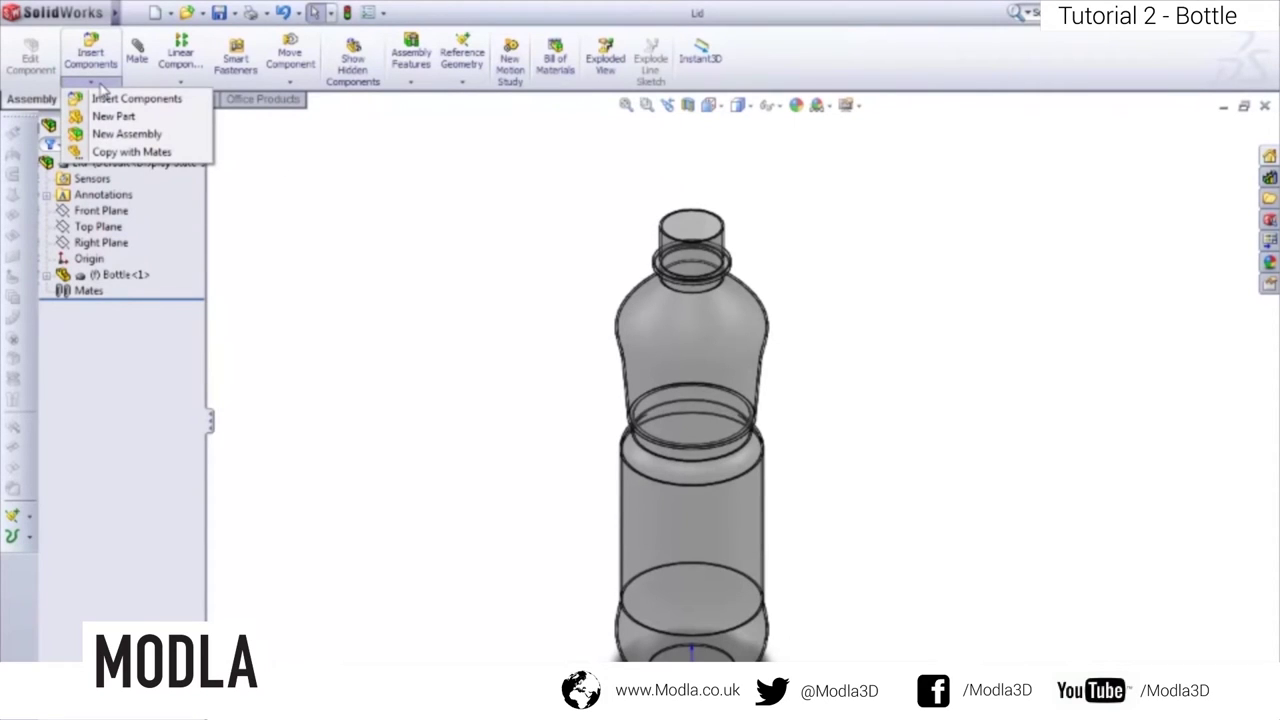
pyautogui.click(113, 117)
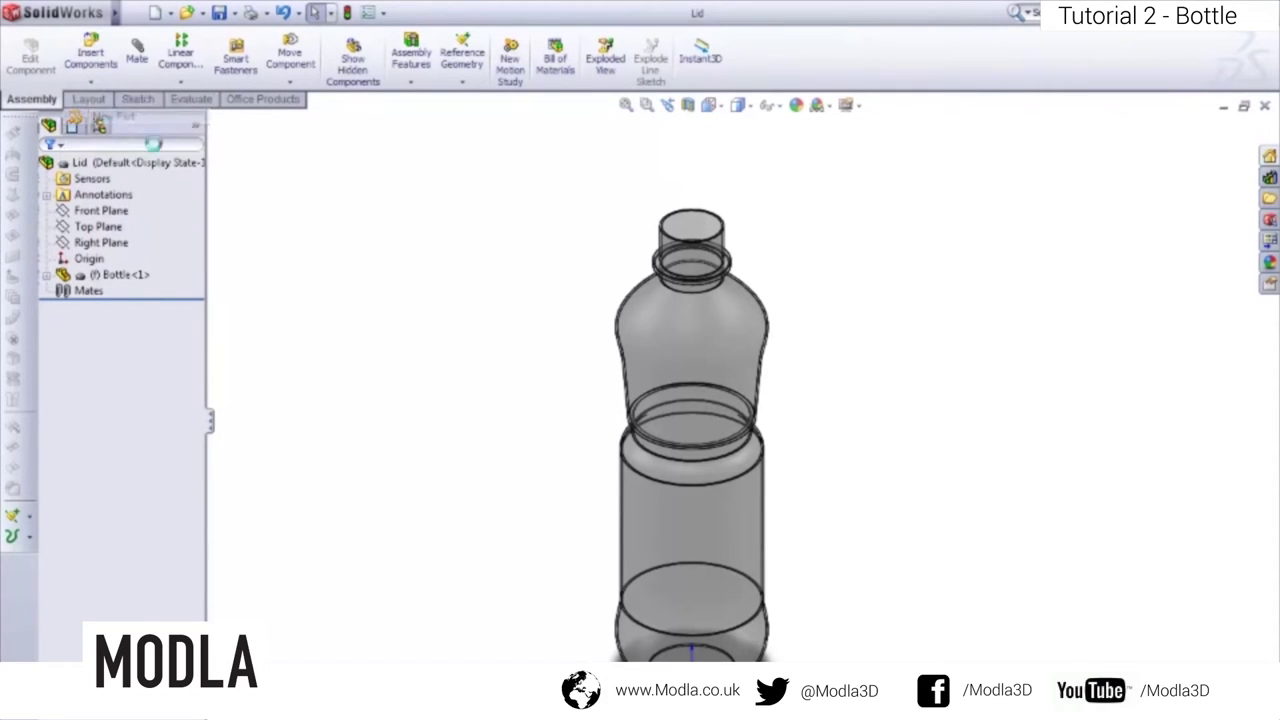
pyautogui.click(366, 289)
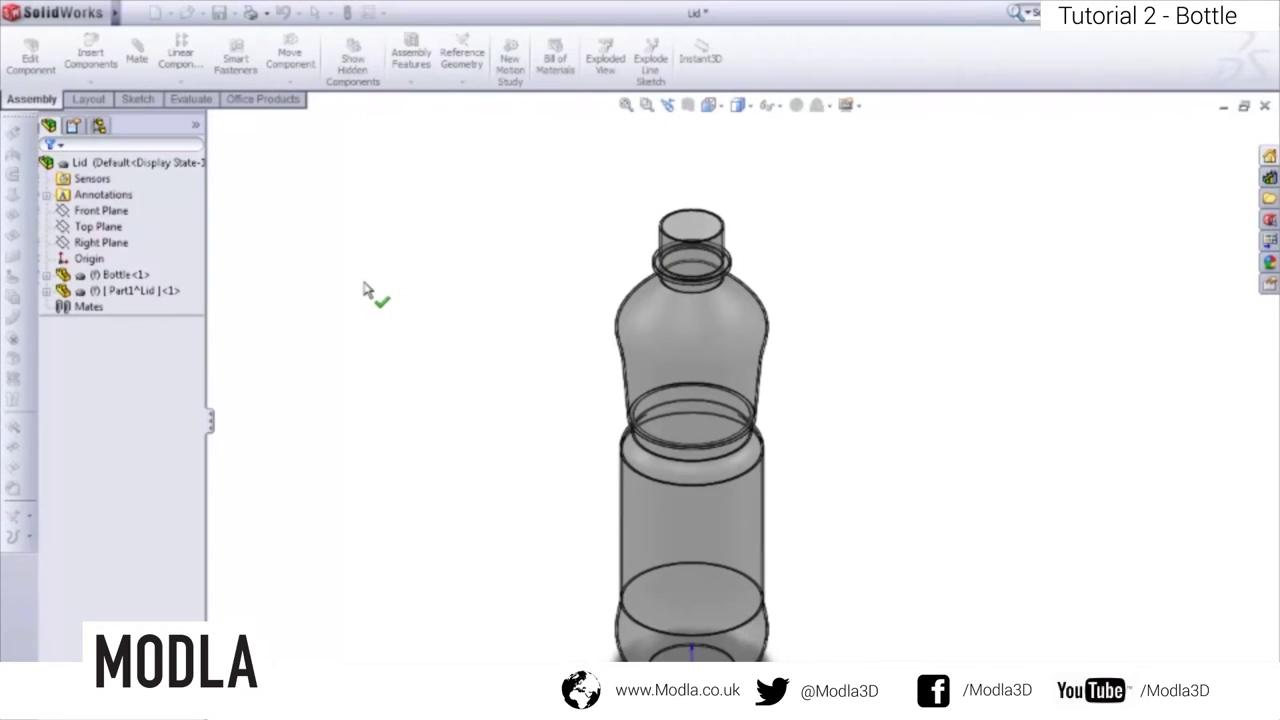
pyautogui.click(105, 243)
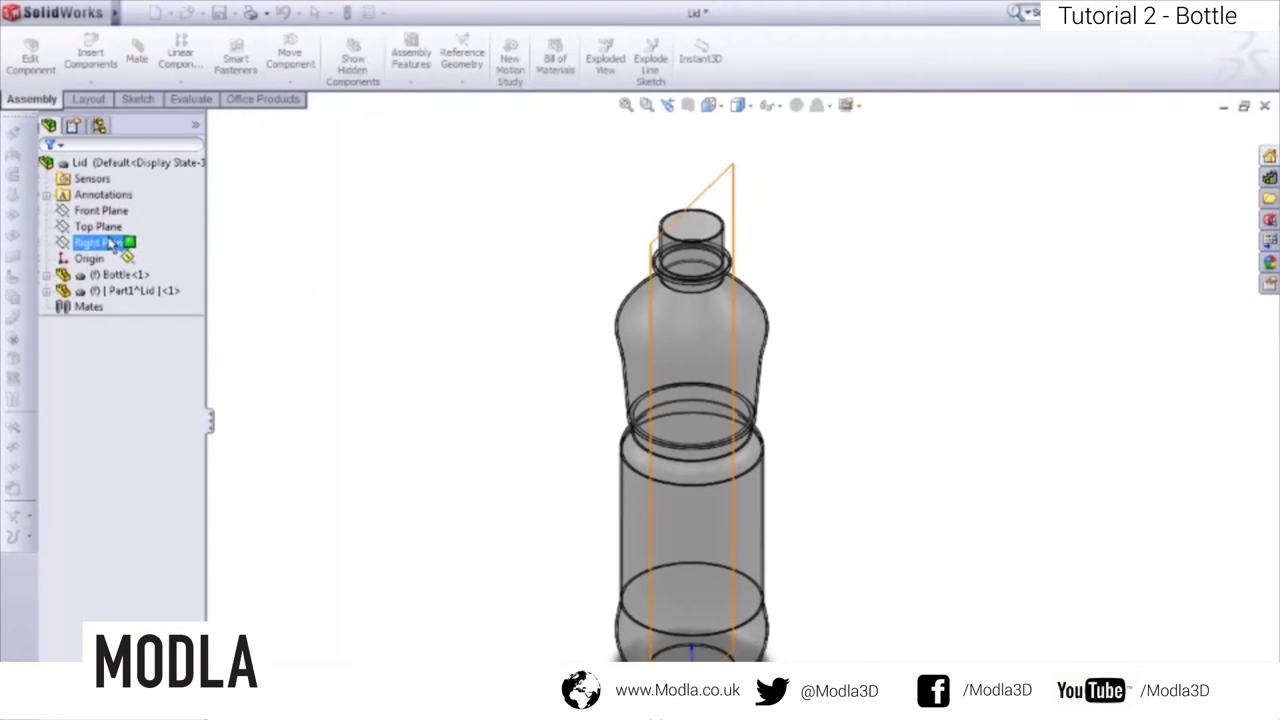
pyautogui.click(100, 228)
pyautogui.click(95, 212)
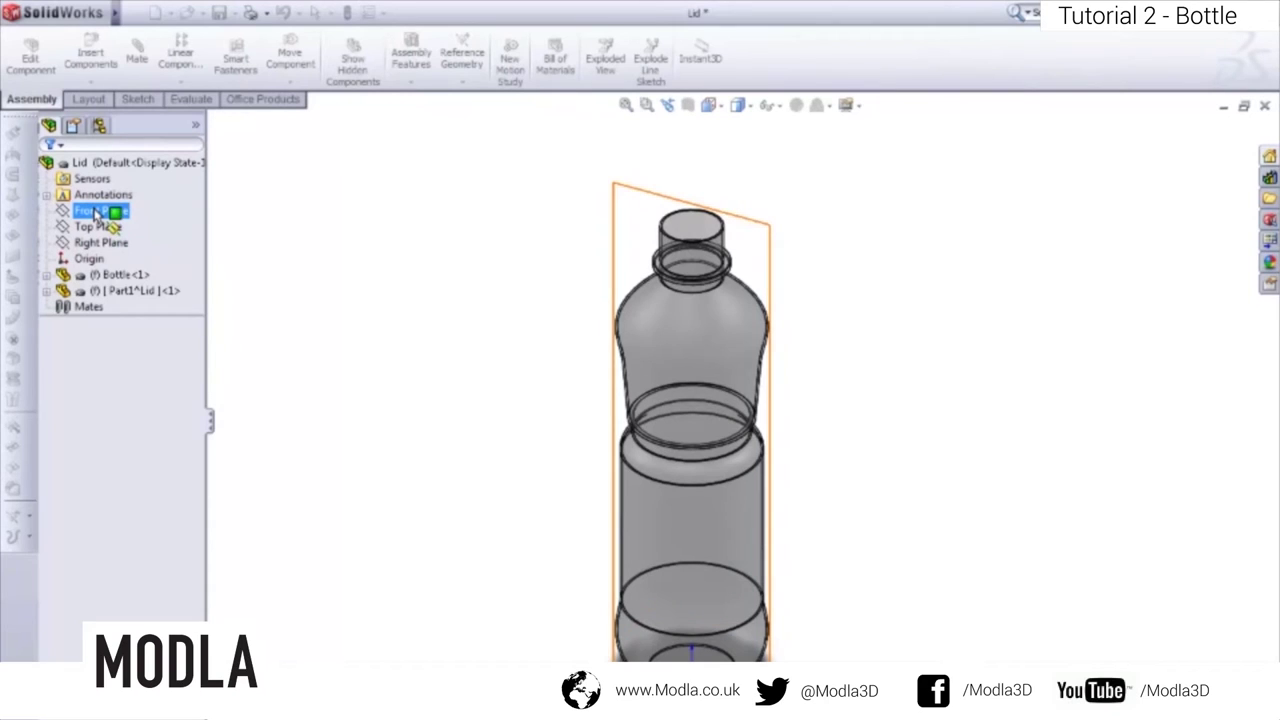
pyautogui.click(95, 213)
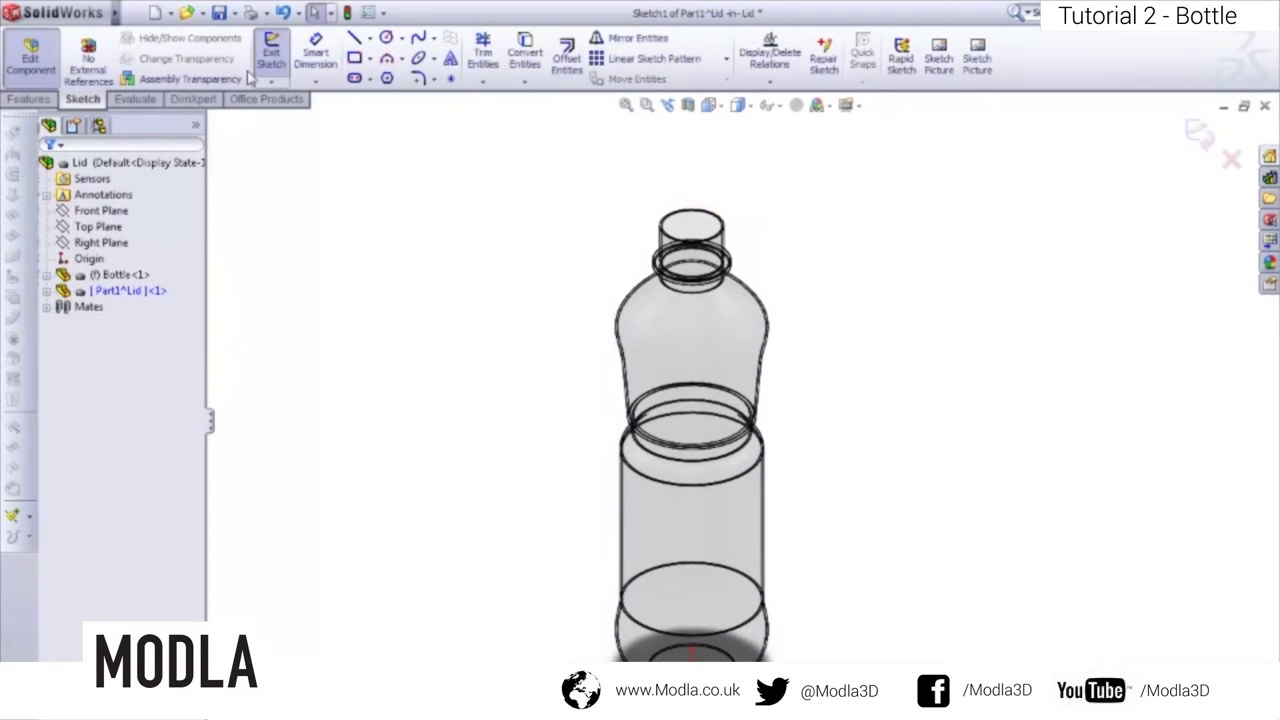
# - View the sketch plane straight on and convert the neck's outer side edge and top edge into sketch lines
pyautogui.click(146, 290)
pyautogui.press('space')
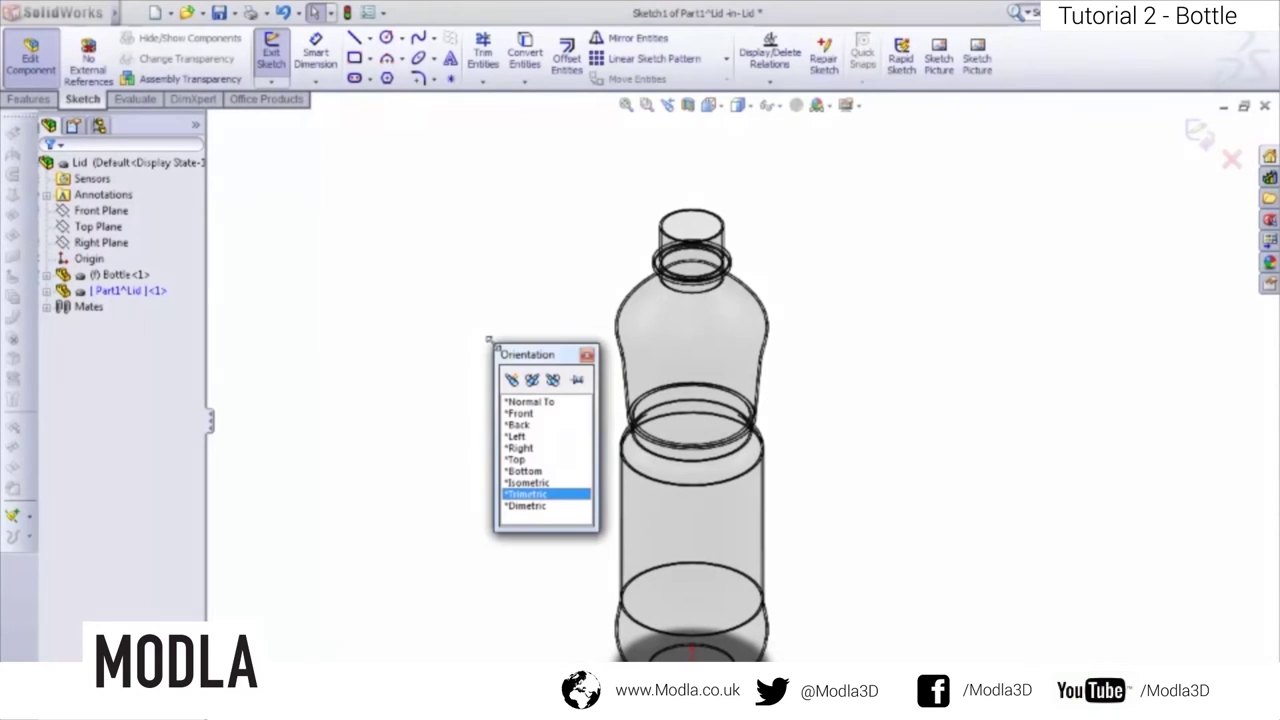
pyautogui.click(525, 402)
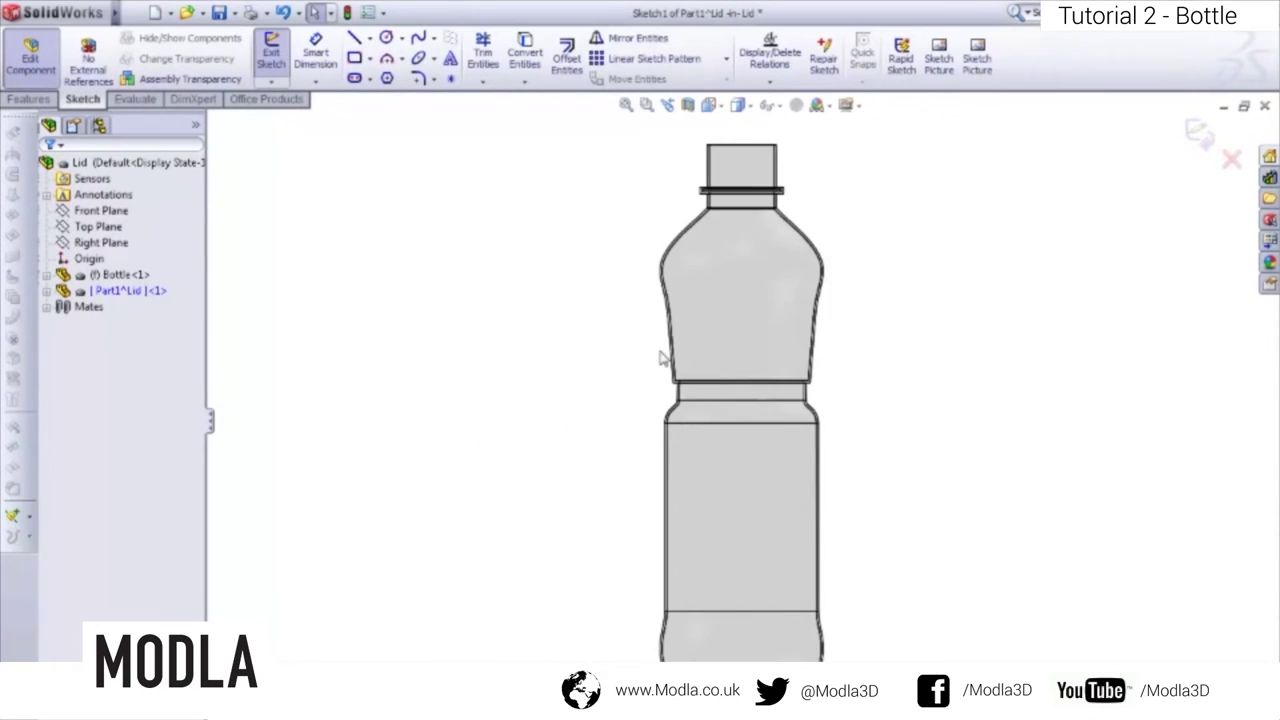
pyautogui.scroll(-5, 768, 203)
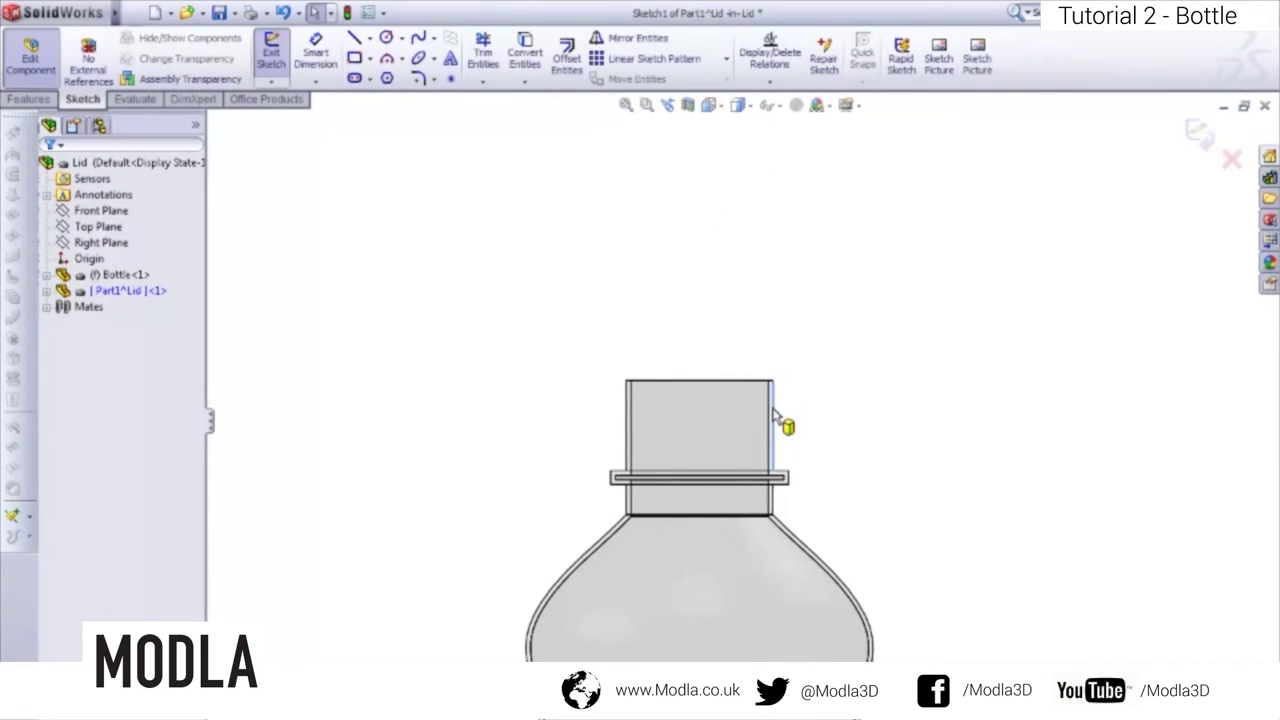
pyautogui.click(528, 60)
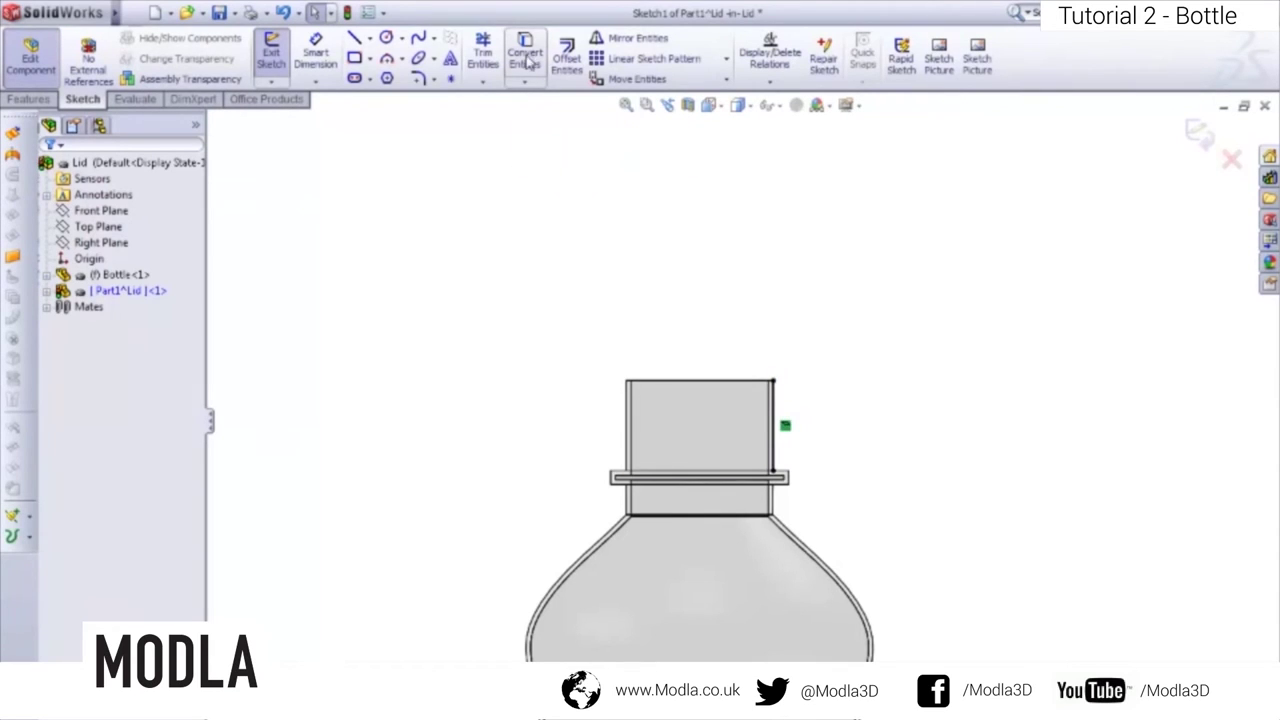
pyautogui.click(745, 392)
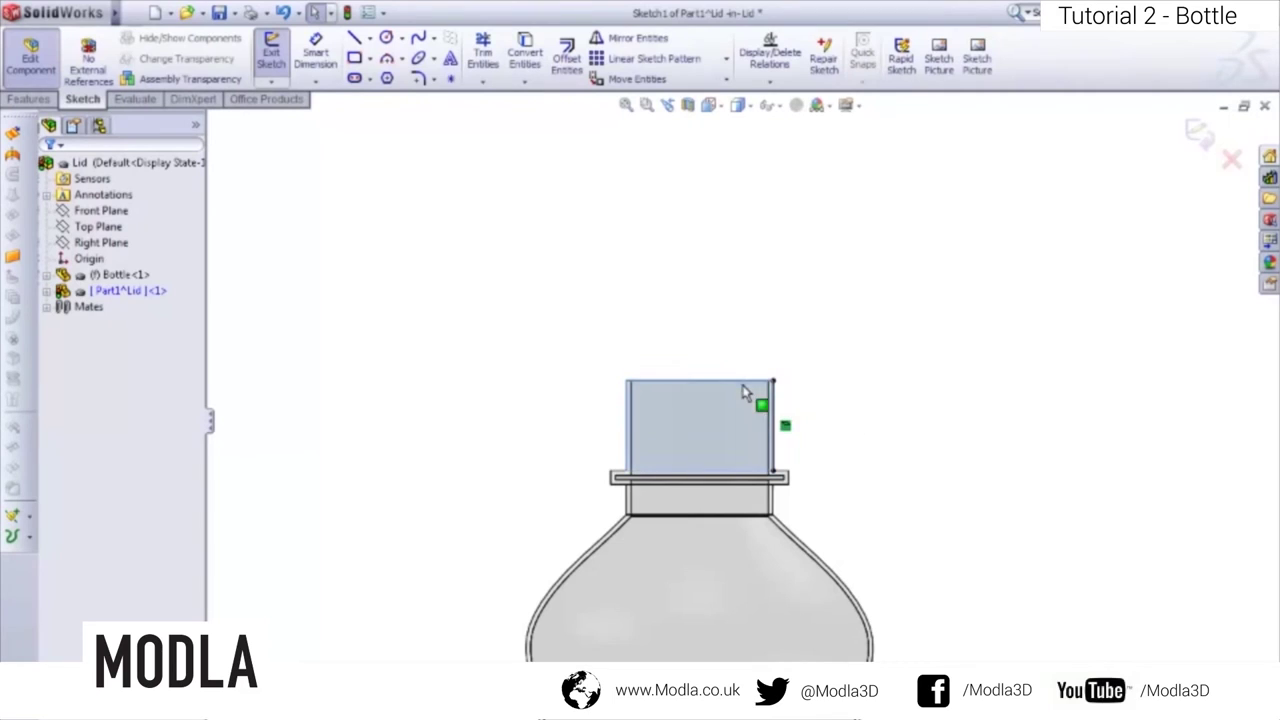
pyautogui.click(766, 368)
pyautogui.click(750, 388)
pyautogui.click(513, 52)
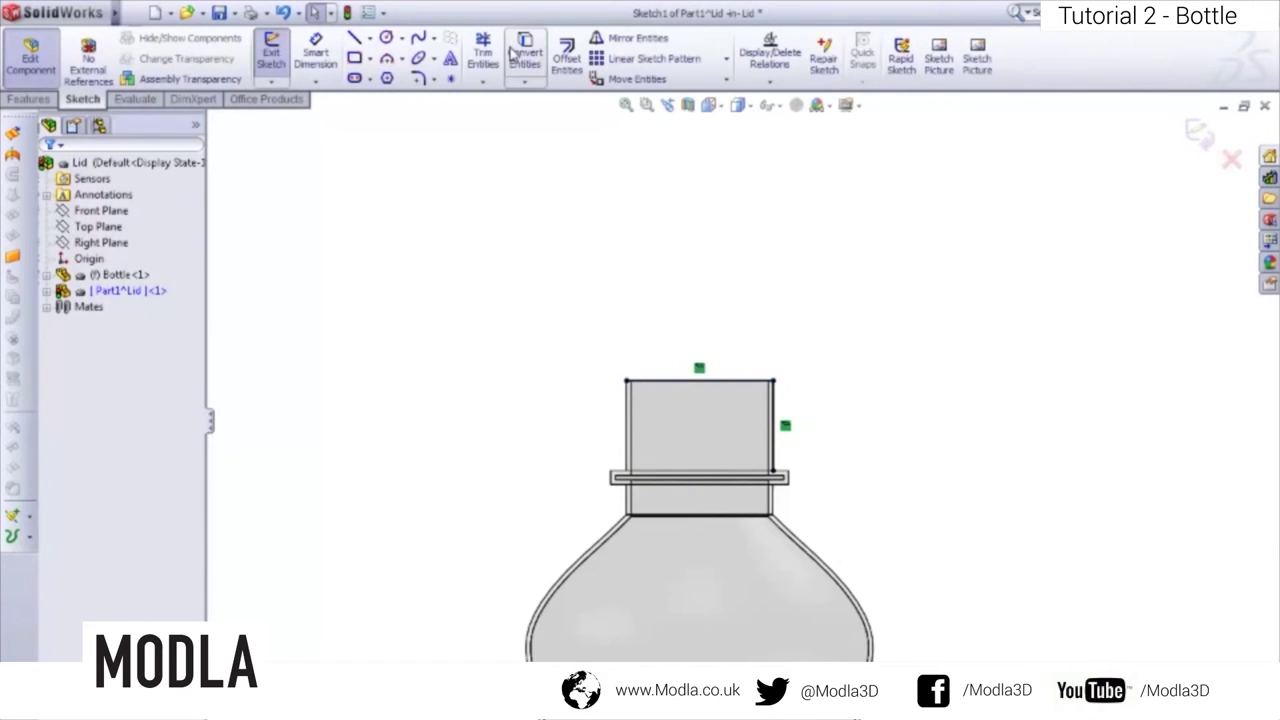
# - Sketch a vertical centerline about 17 mm long downward from the midpoint of the neck's top line
pyautogui.click(369, 38)
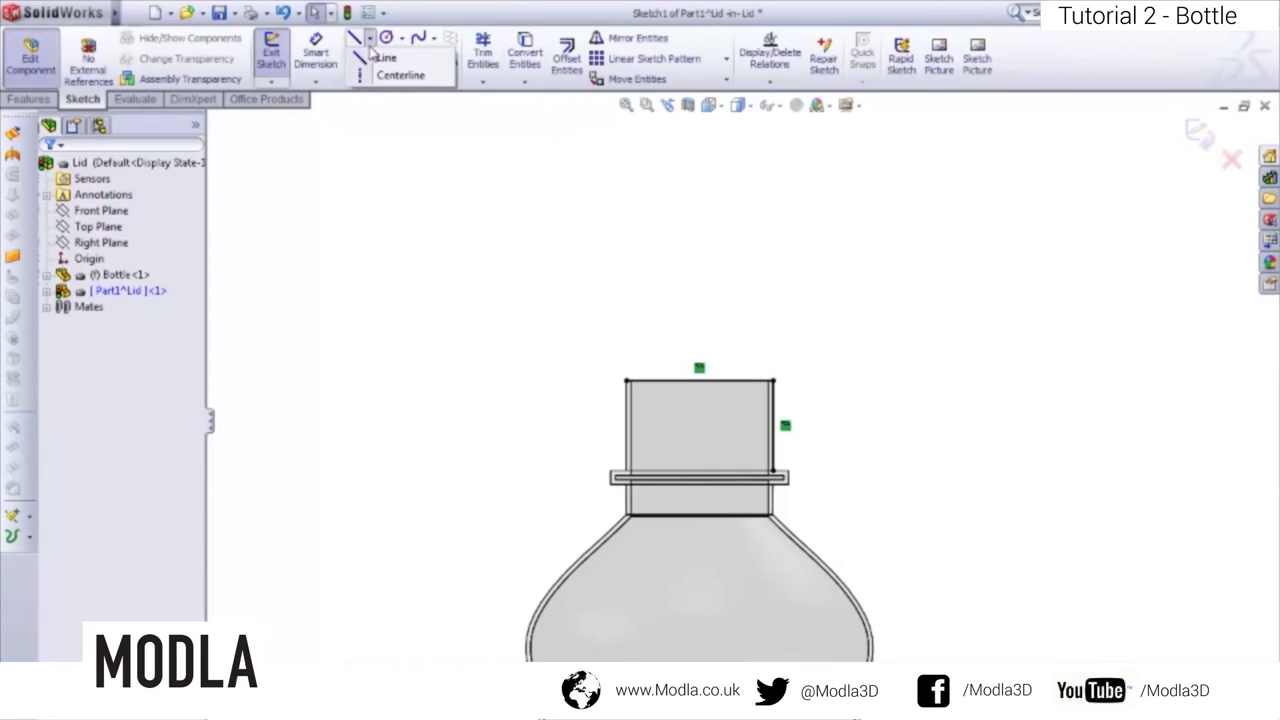
pyautogui.click(385, 75)
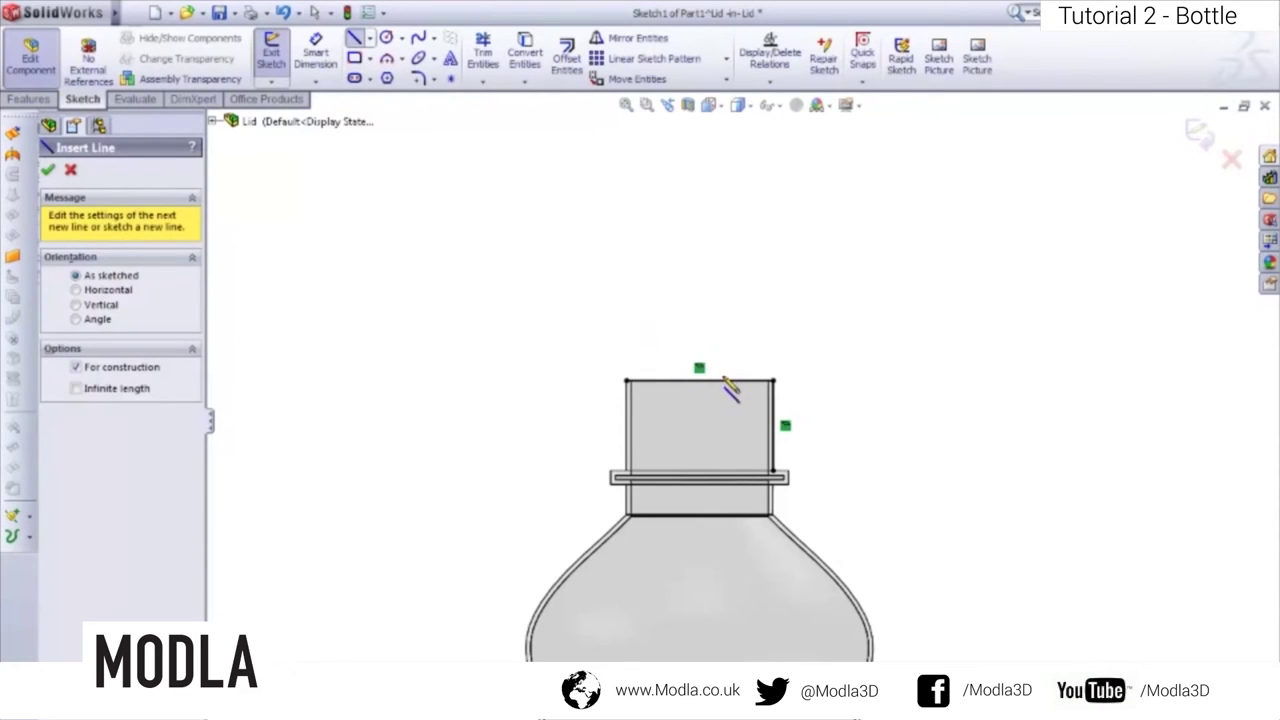
pyautogui.click(699, 380)
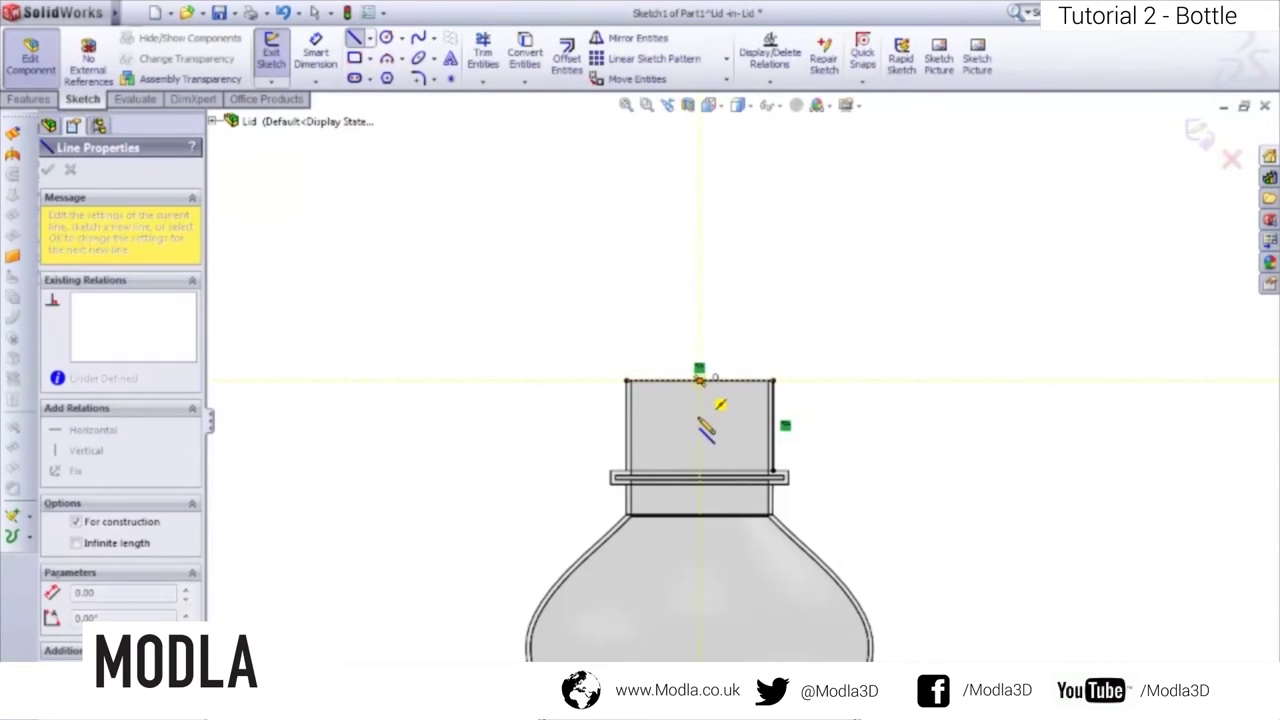
pyautogui.click(700, 465)
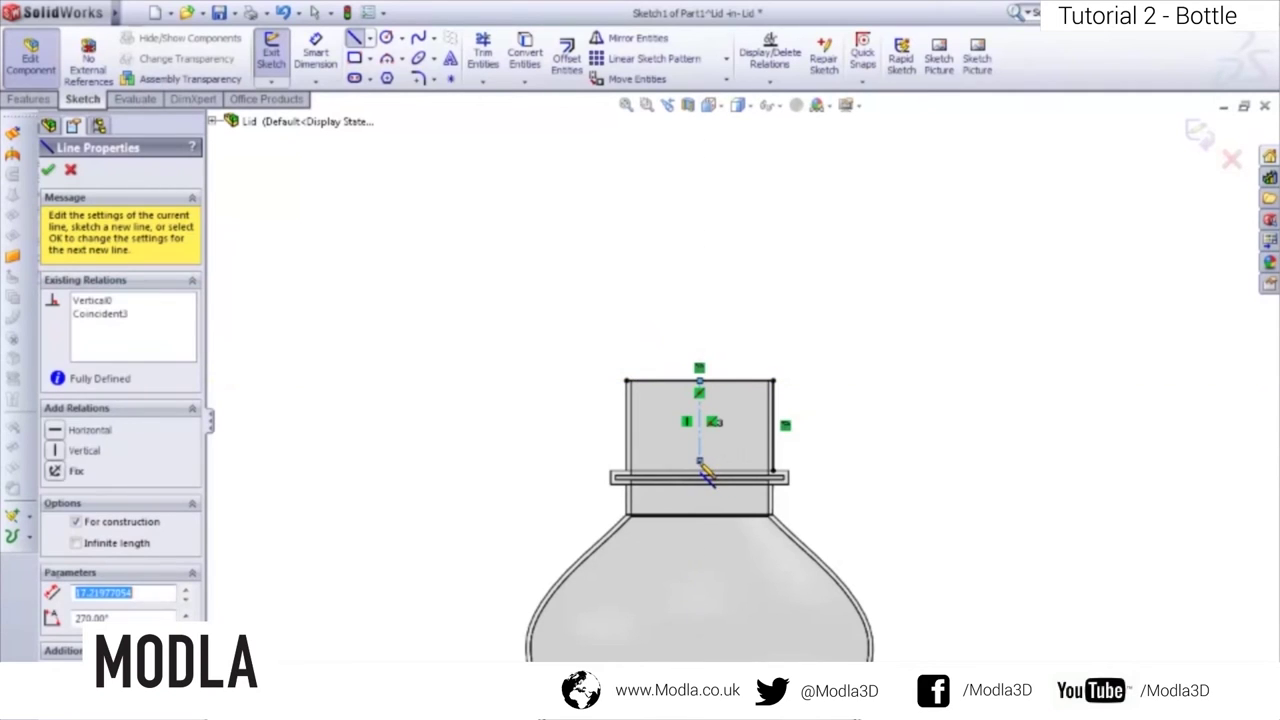
pyautogui.press('Escape')
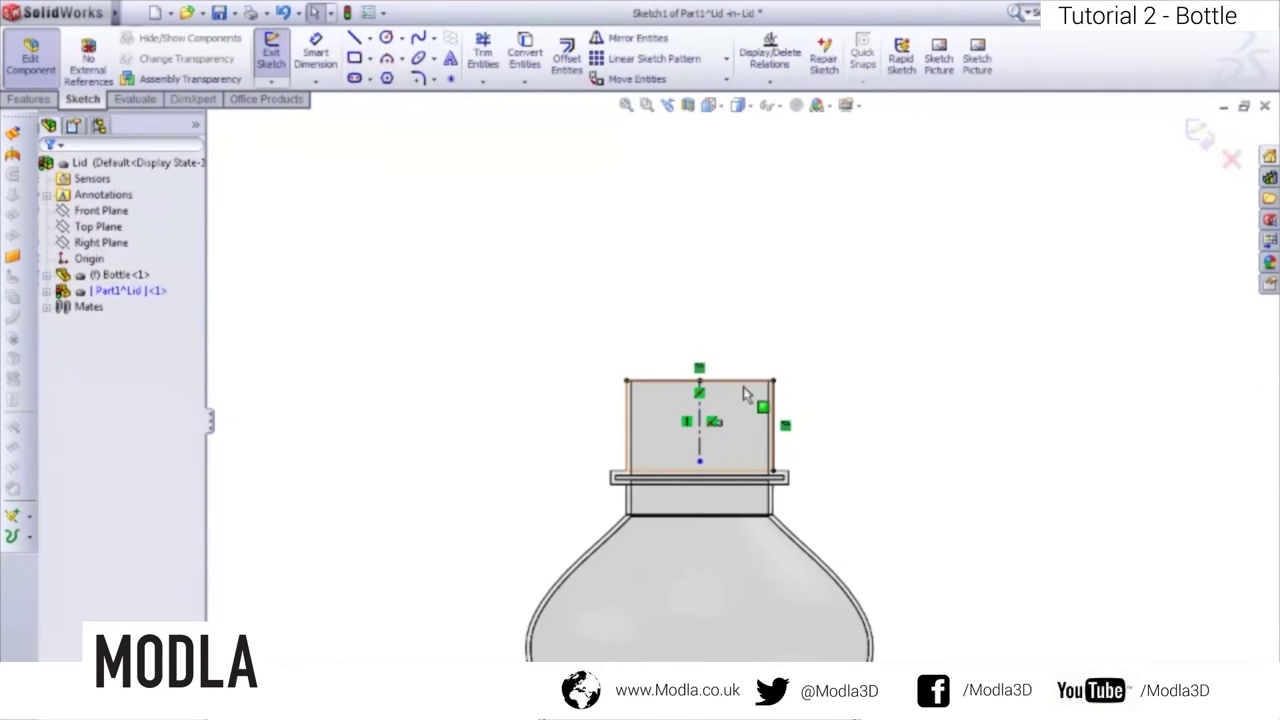
# - Power trim the half of the converted top line on the side of the centerline away from the converted side line
pyautogui.click(481, 58)
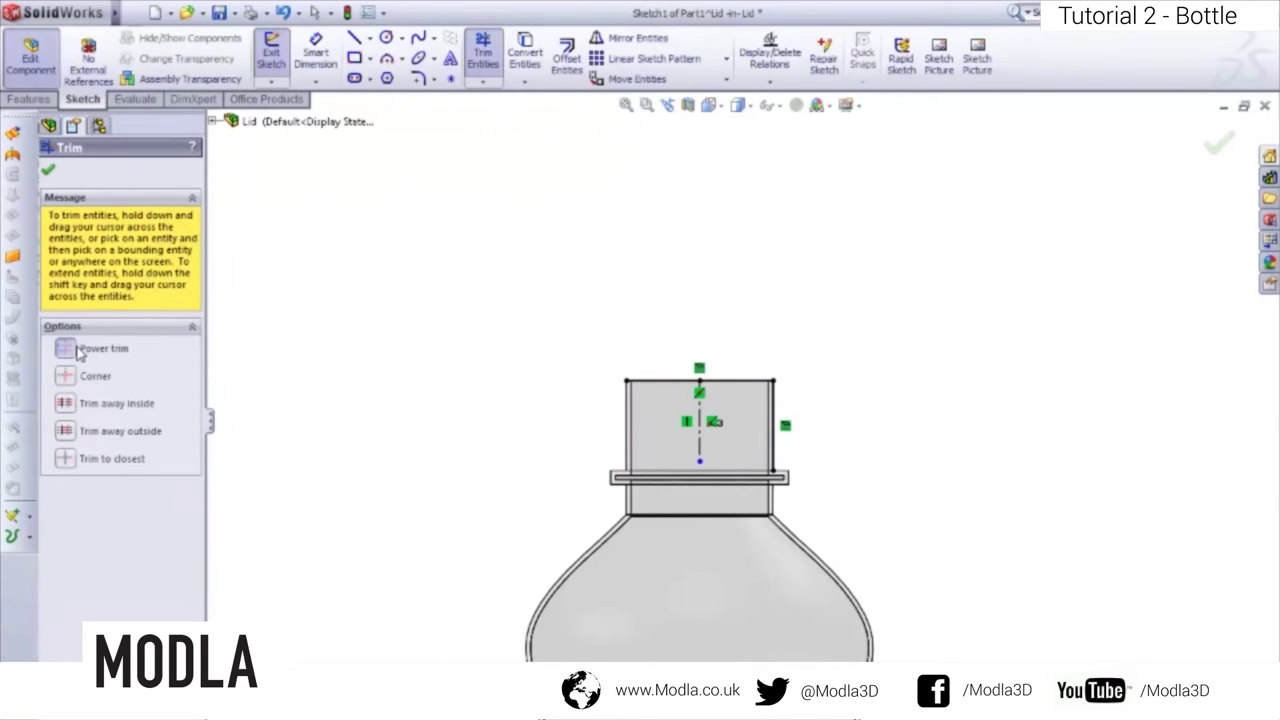
pyautogui.moveTo(660, 321); pyautogui.dragTo(677, 420)
pyautogui.scroll(-3, 785, 408)
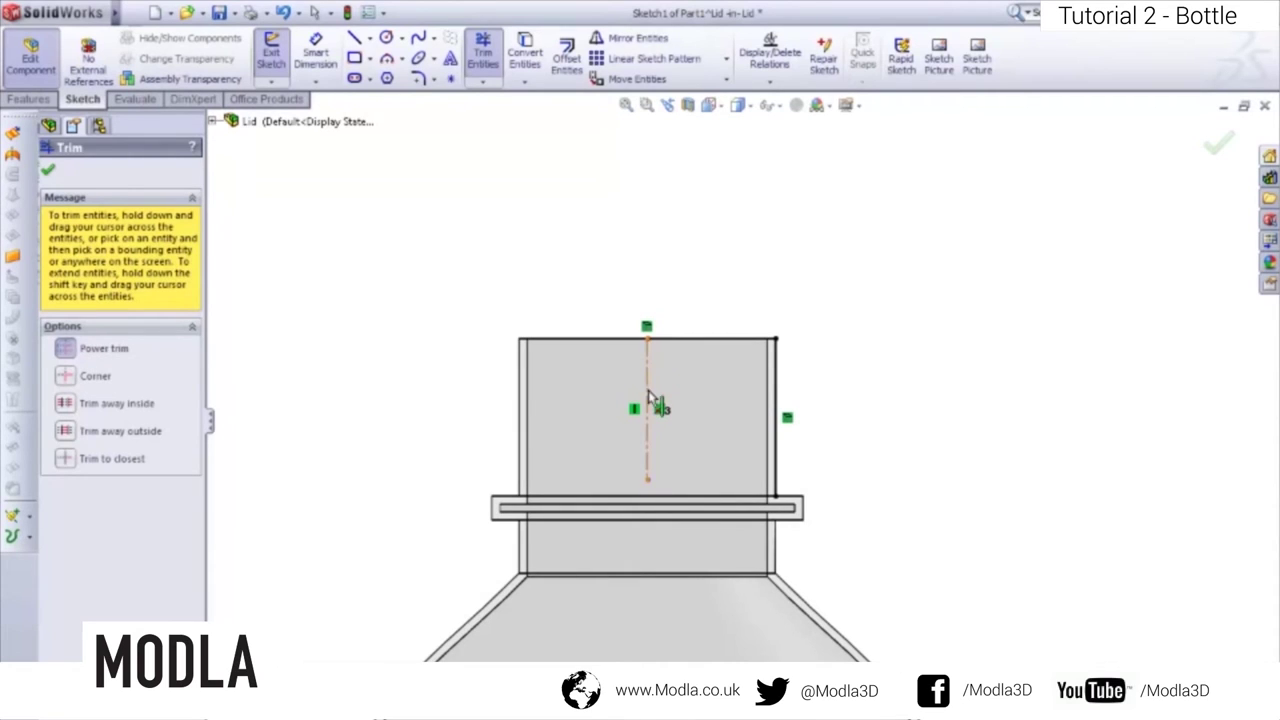
pyautogui.click(47, 172)
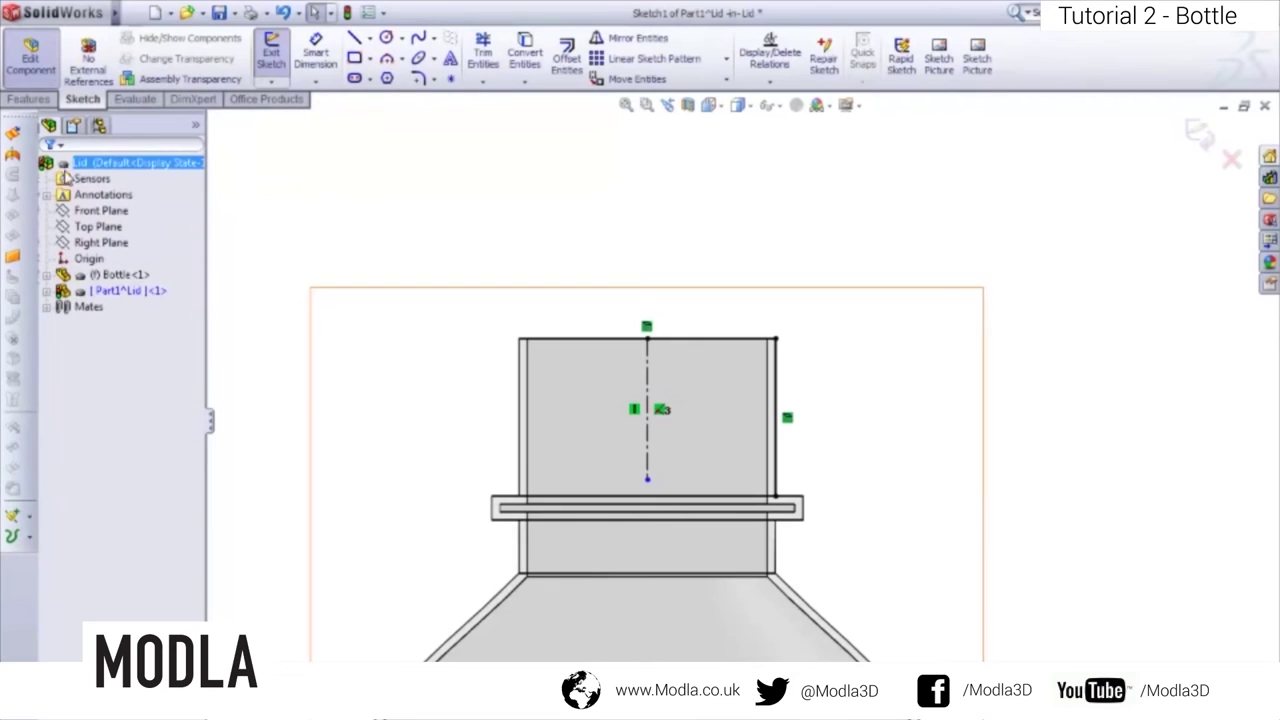
# - Offset the remaining top and side lines outward by 2 mm as a chain, with dimensions added
pyautogui.click(567, 62)
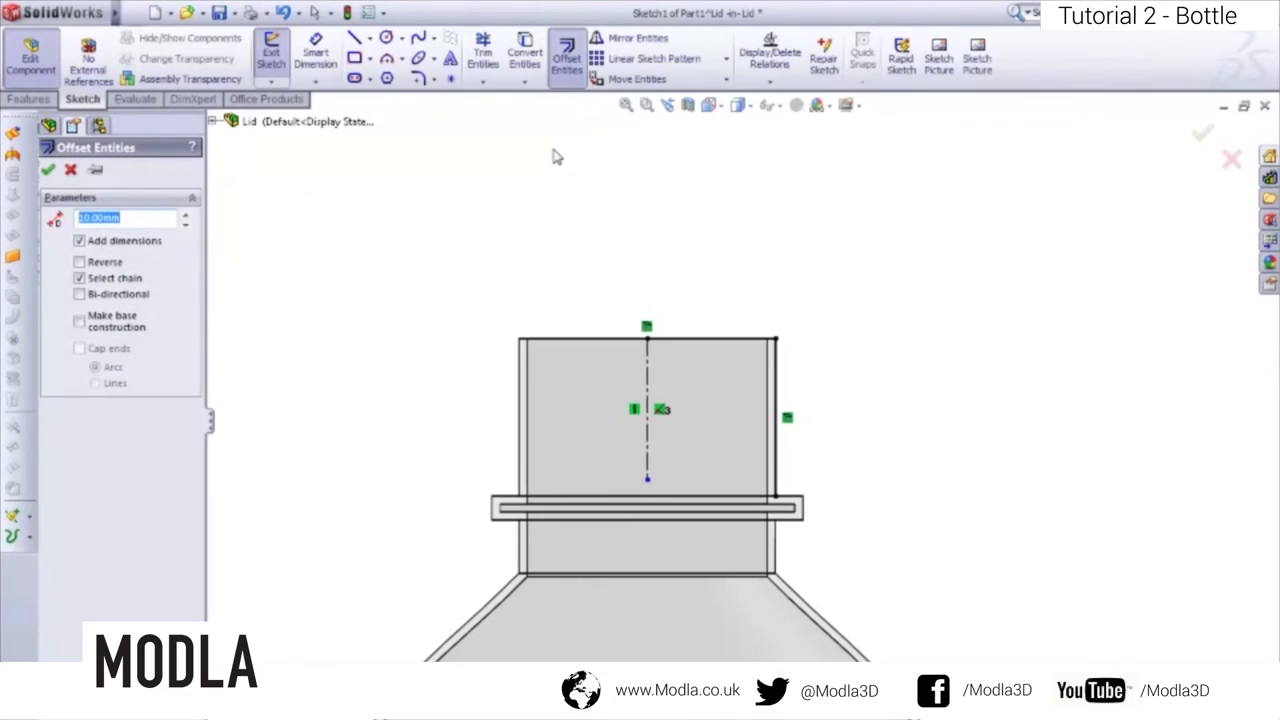
pyautogui.write('4')
pyautogui.click(689, 341)
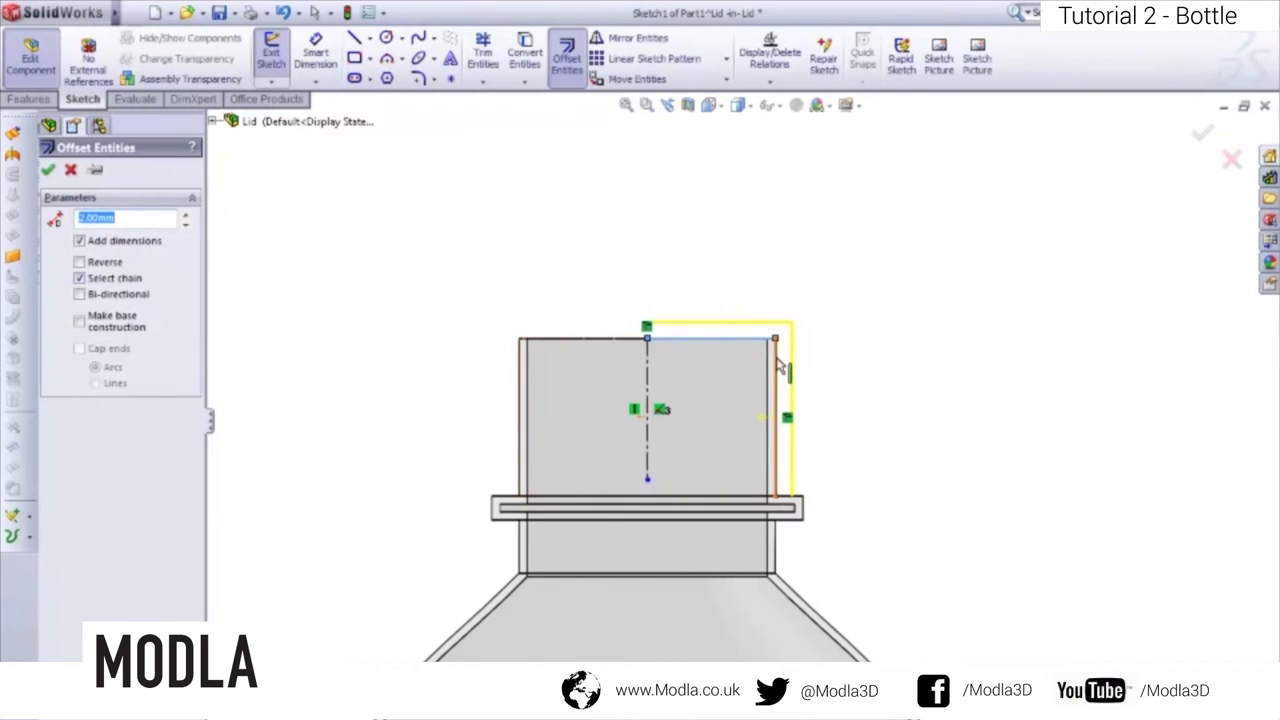
pyautogui.click(49, 171)
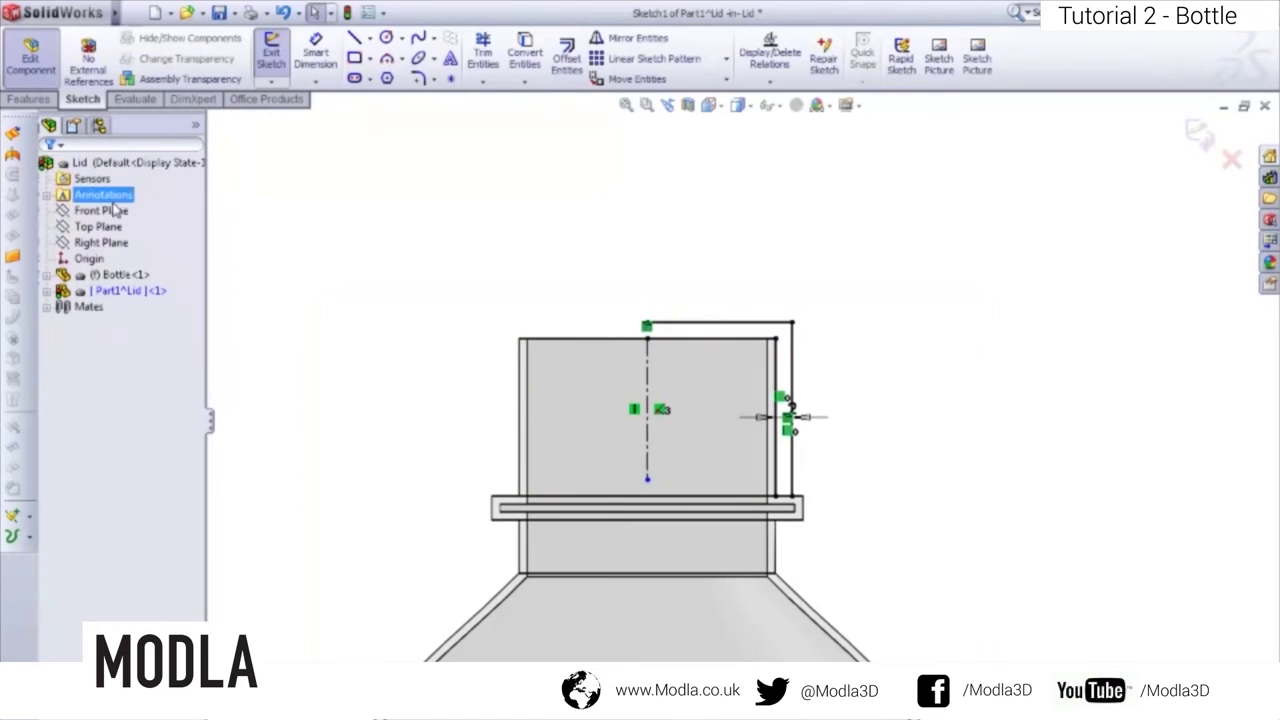
# - Close the lid profile with short lines joining the original and offset lines at both open ends
pyautogui.click(355, 37)
pyautogui.scroll(-2, 663, 309)
pyautogui.click(650, 345)
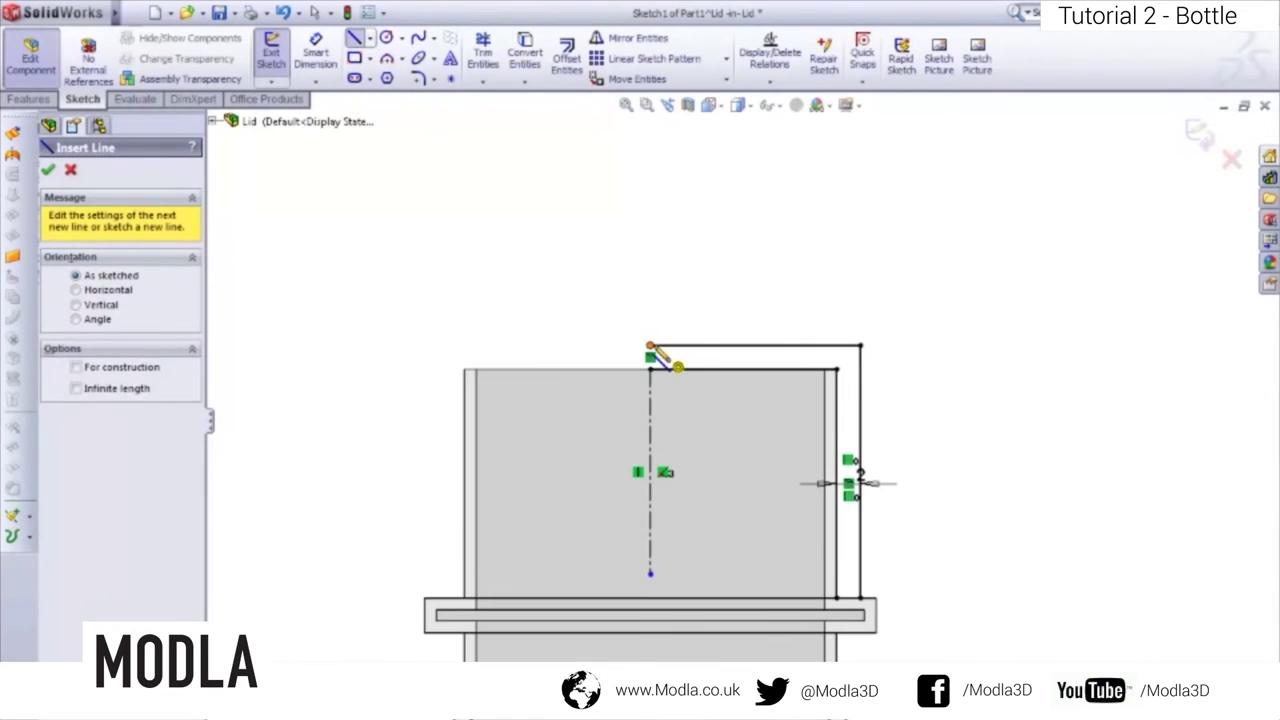
pyautogui.click(650, 368)
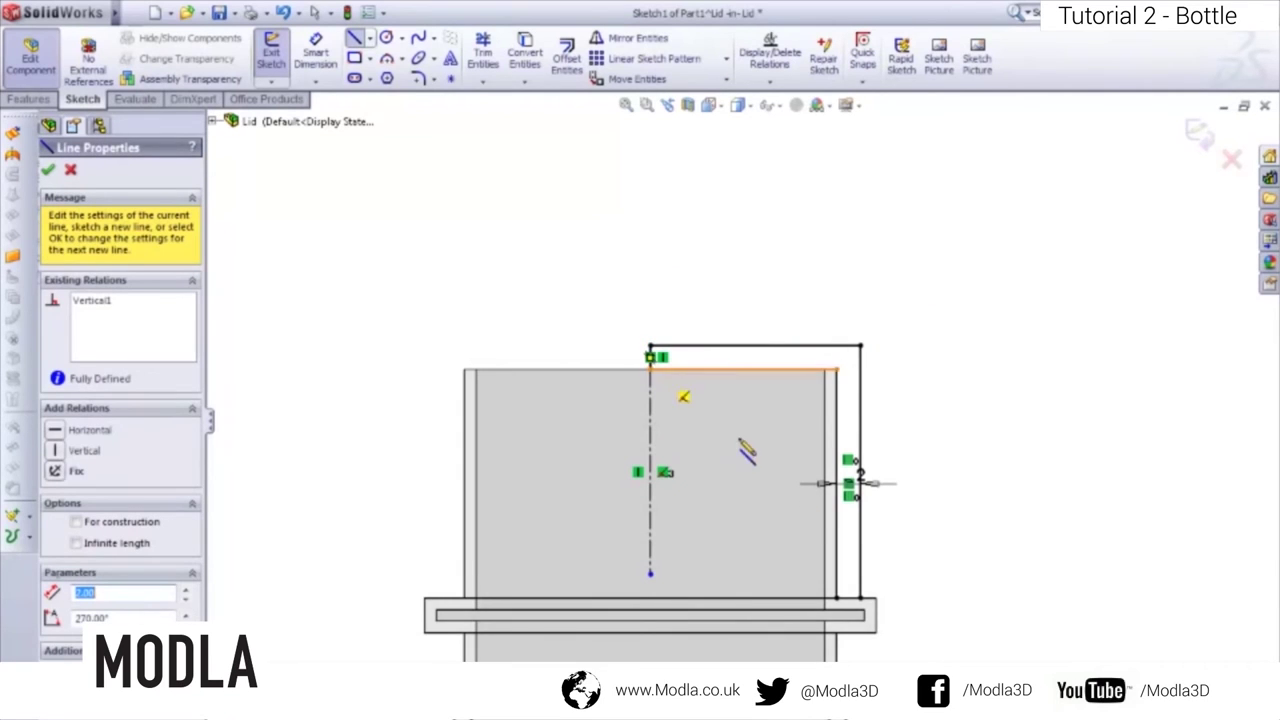
pyautogui.click(837, 597)
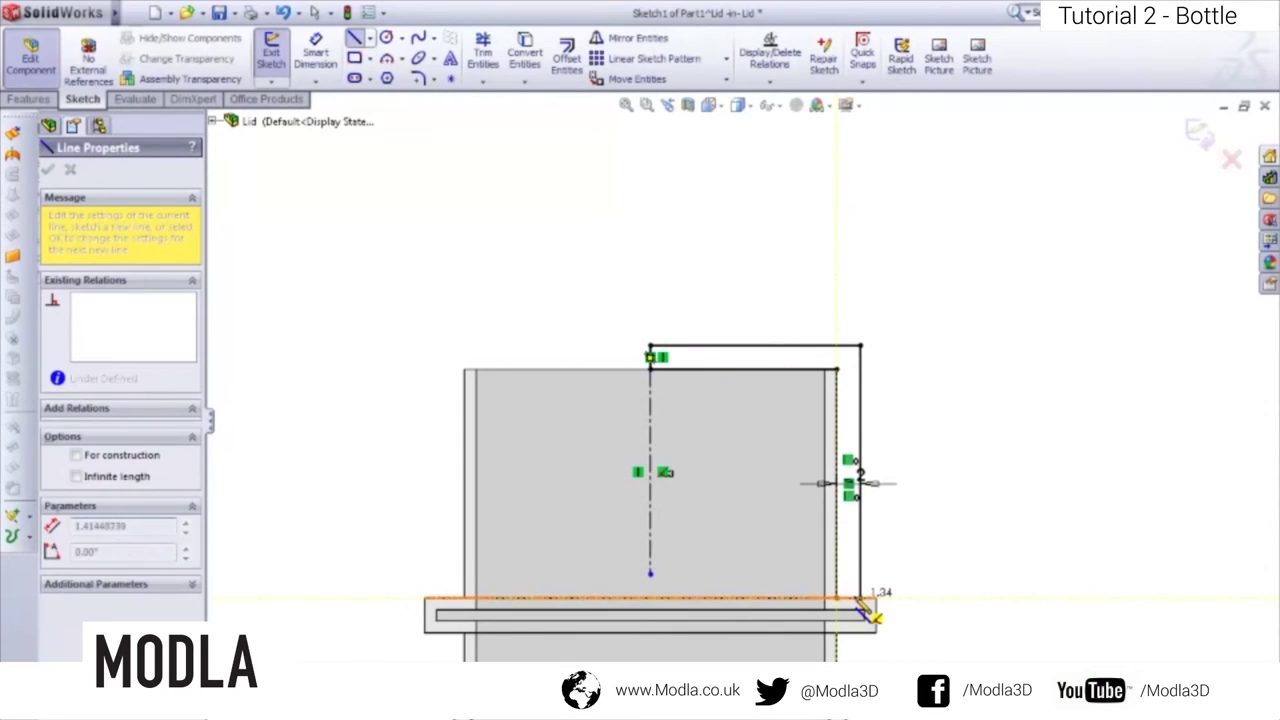
pyautogui.press('Escape')
pyautogui.press('Escape')
pyautogui.press('z')
pyautogui.press('z')
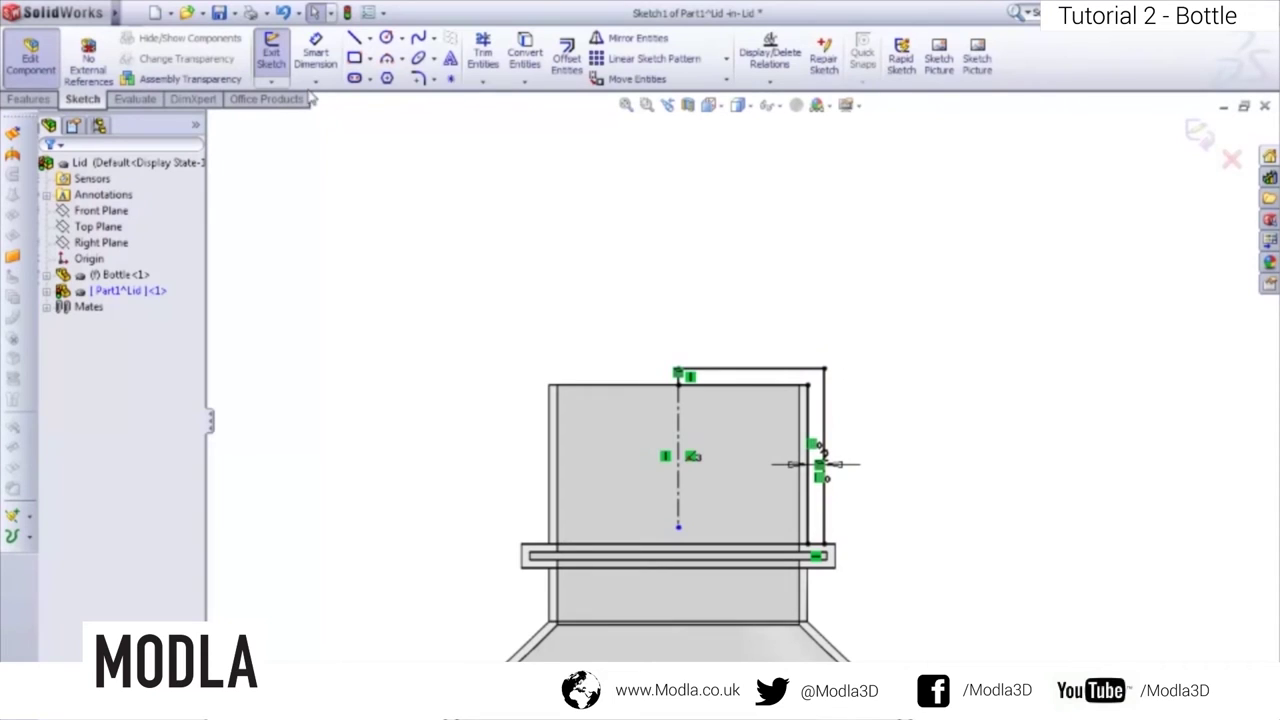
# - Exit the sketch and revolve the lid profile 360 degrees in one direction about the vertical centerline
pyautogui.click(268, 60)
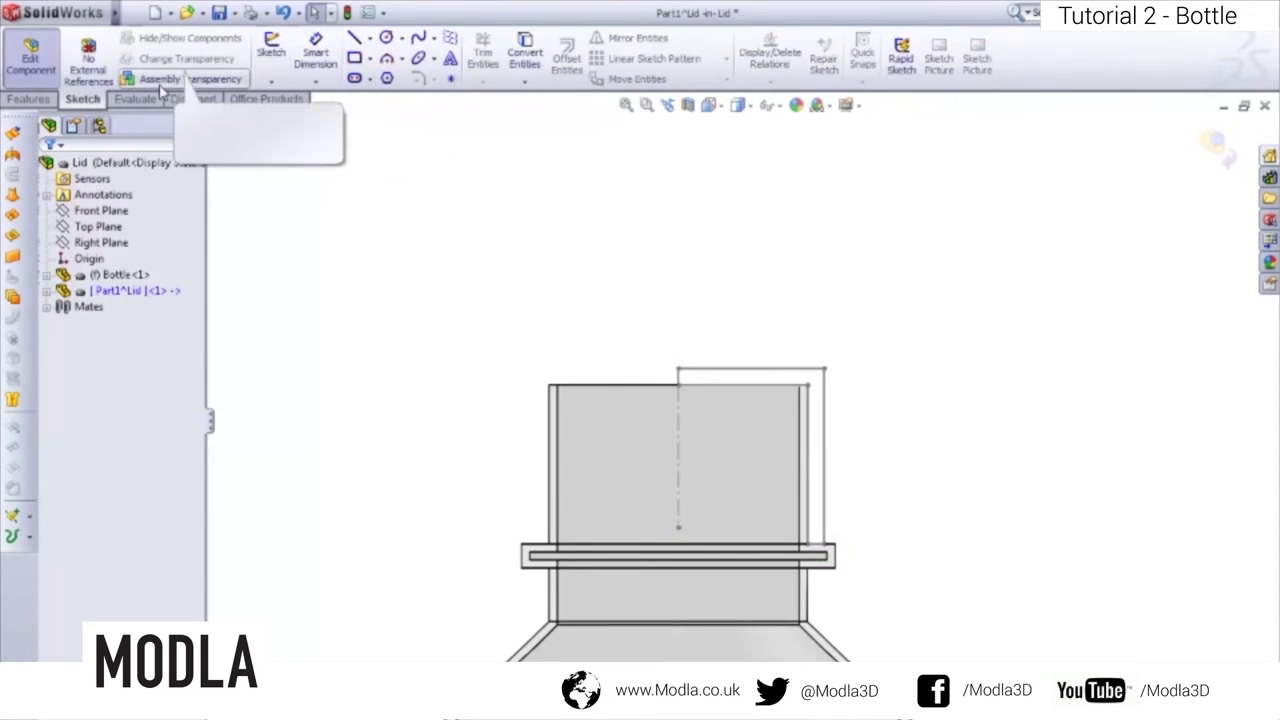
pyautogui.click(28, 99)
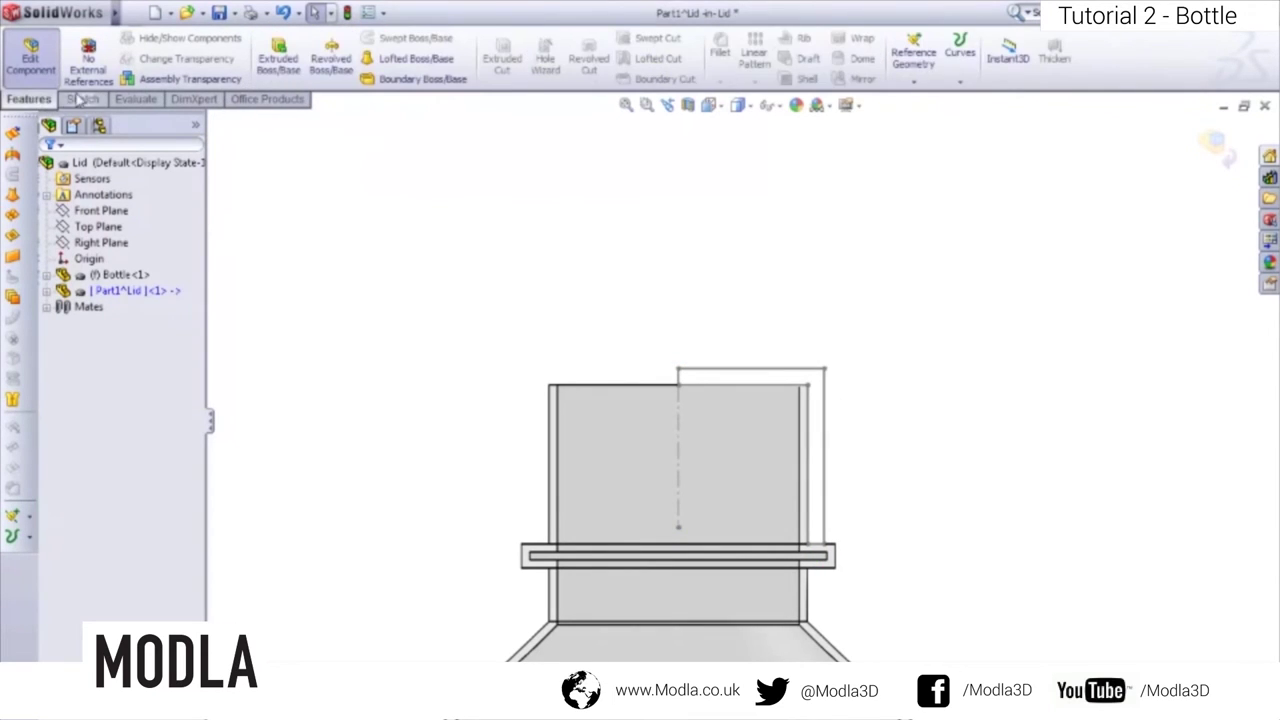
pyautogui.click(330, 56)
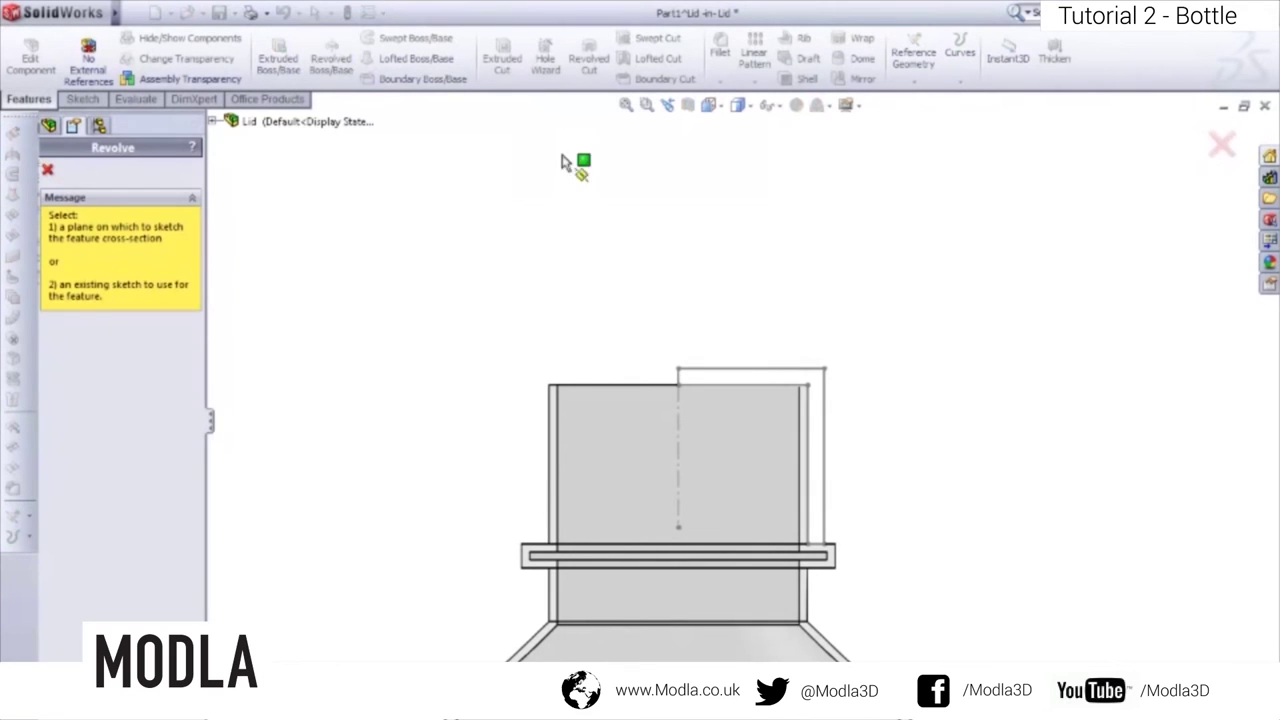
pyautogui.click(681, 383)
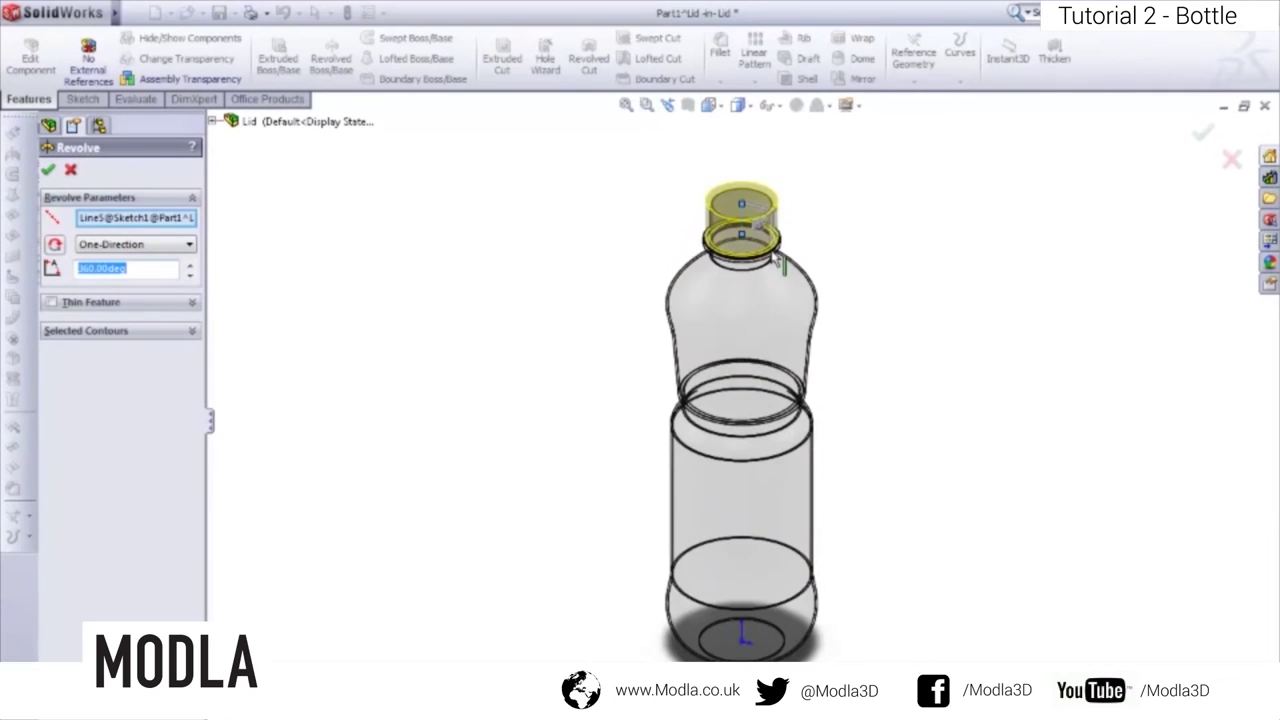
pyautogui.scroll(4, 760, 207)
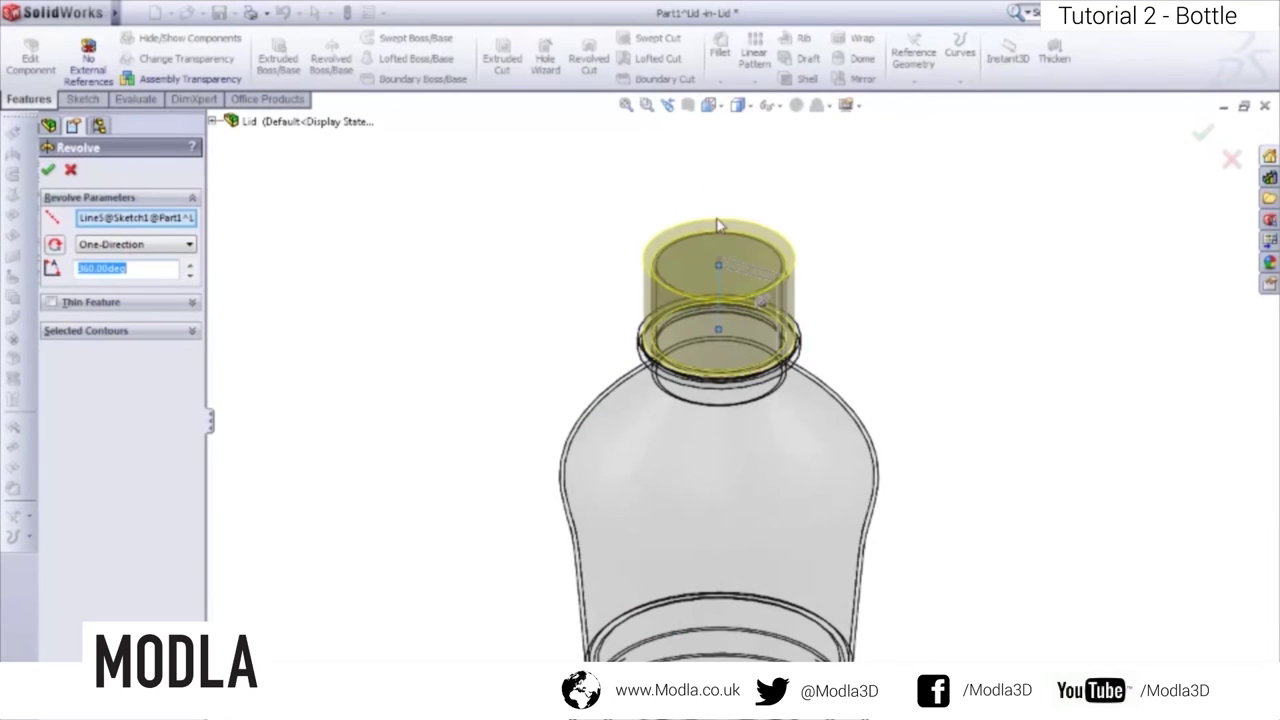
pyautogui.rightClick(117, 228)
pyautogui.click(125, 232)
pyautogui.scroll(4, 751, 271)
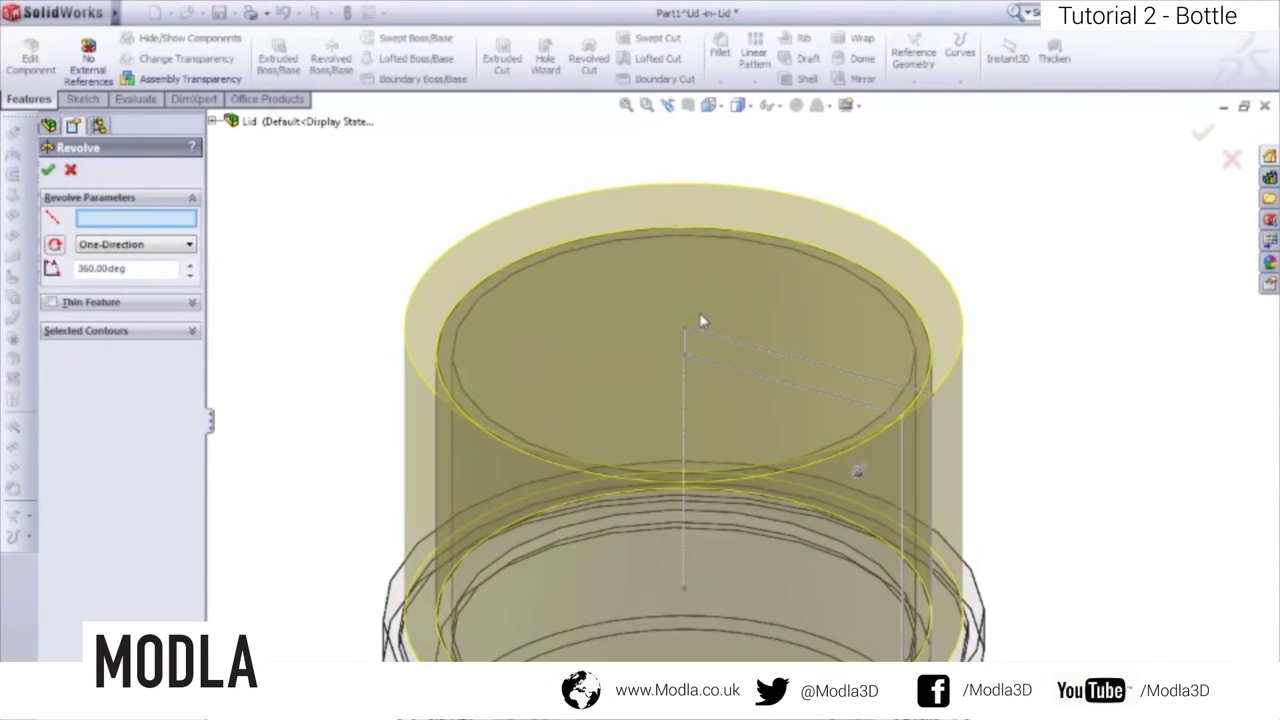
pyautogui.click(685, 390)
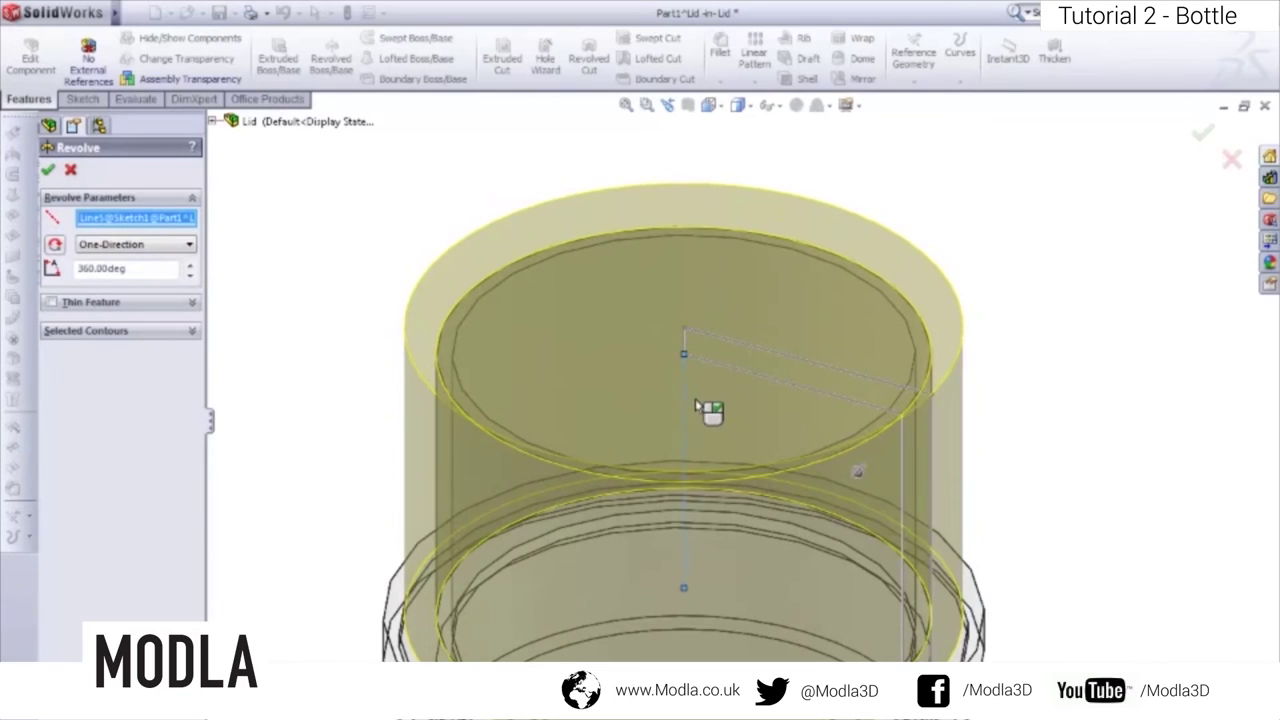
pyautogui.scroll(-3, 703, 409)
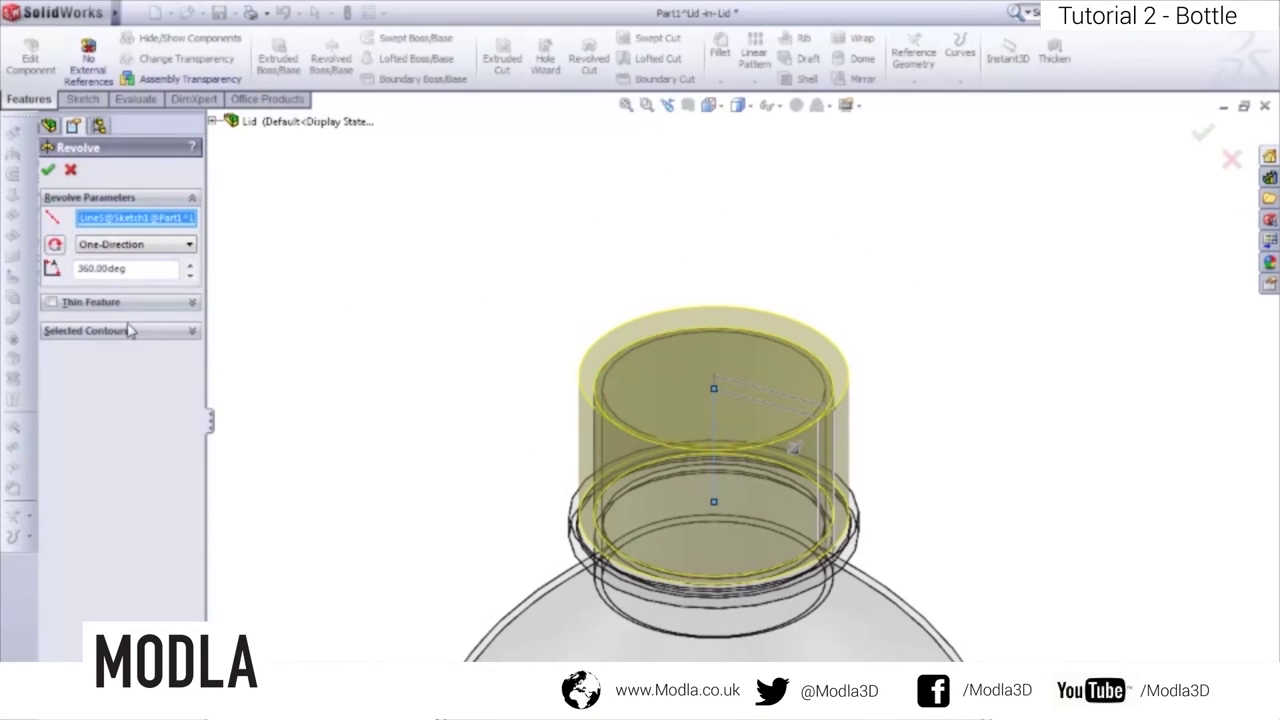
pyautogui.click(48, 172)
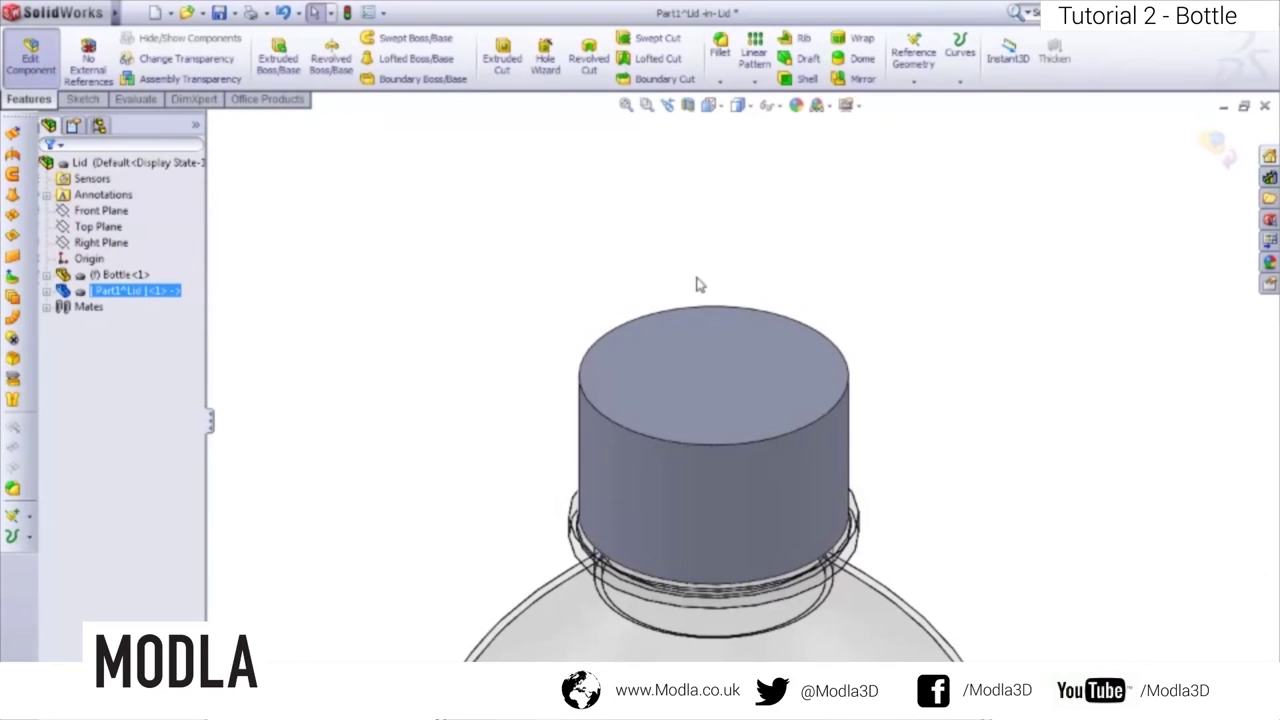
# - Finish editing the lid part in context and save the assembly with the part stored internally
pyautogui.scroll(4, 658, 314)
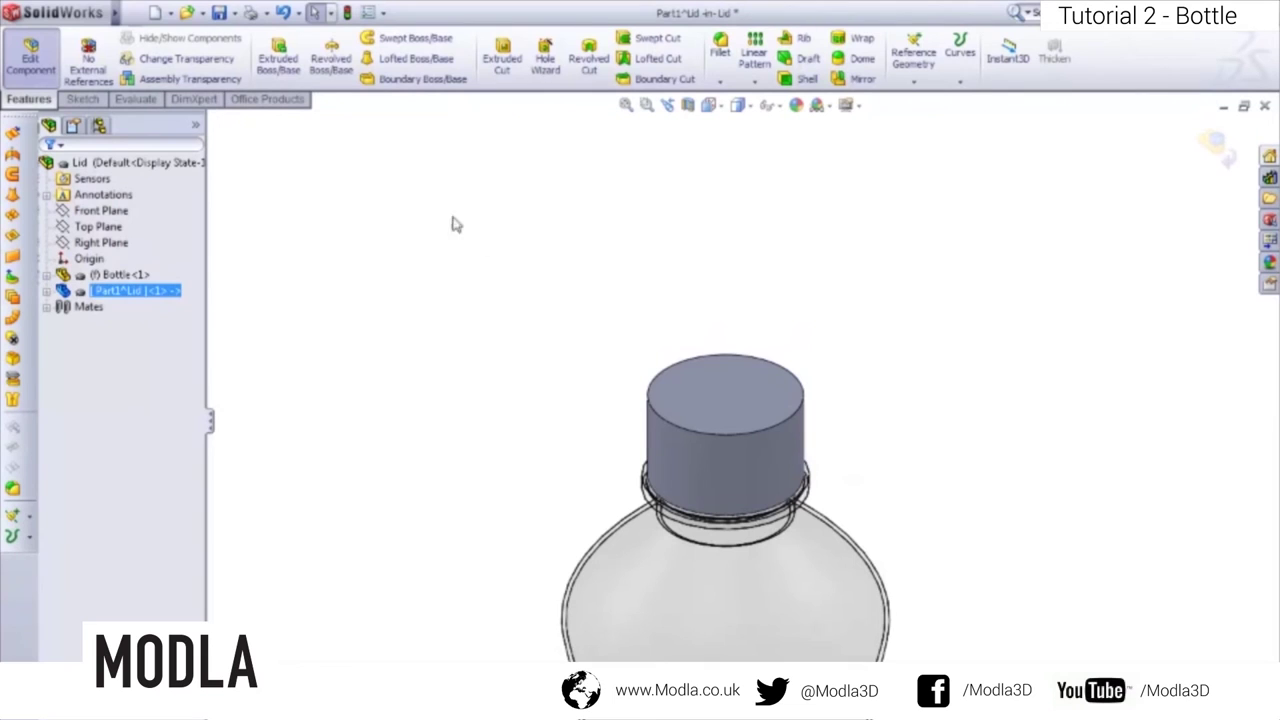
pyautogui.click(45, 55)
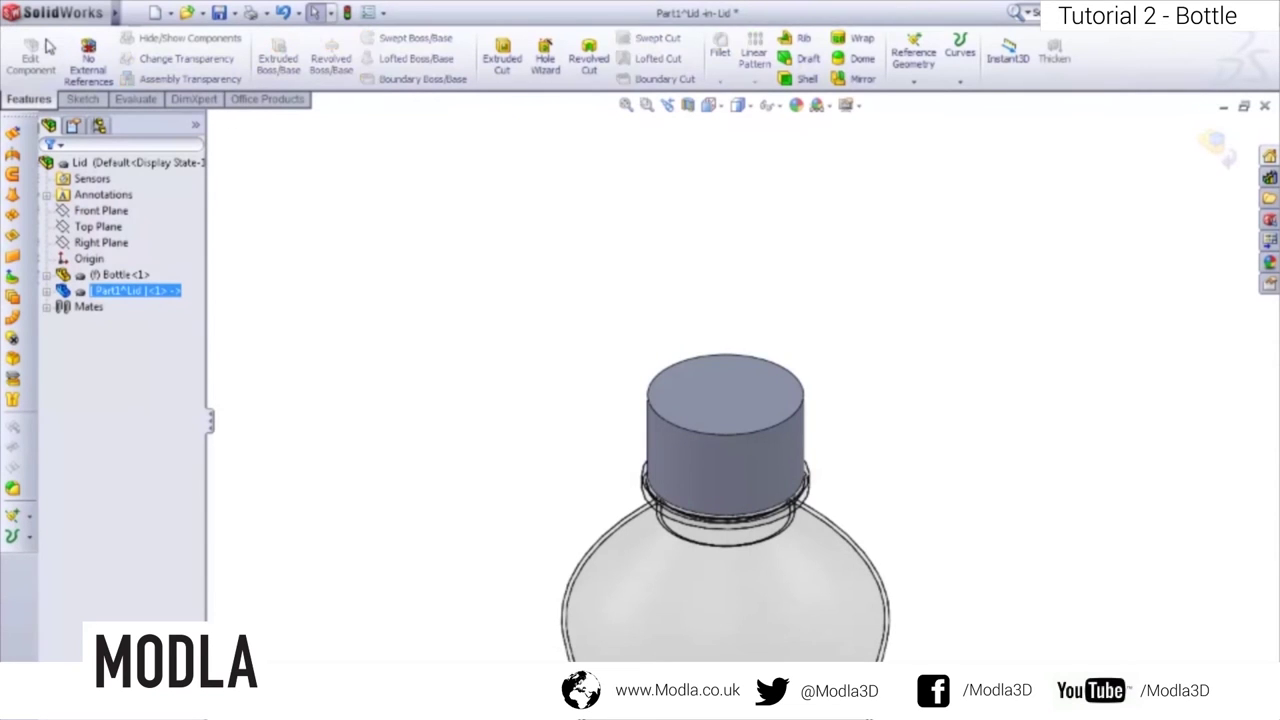
pyautogui.click(222, 13)
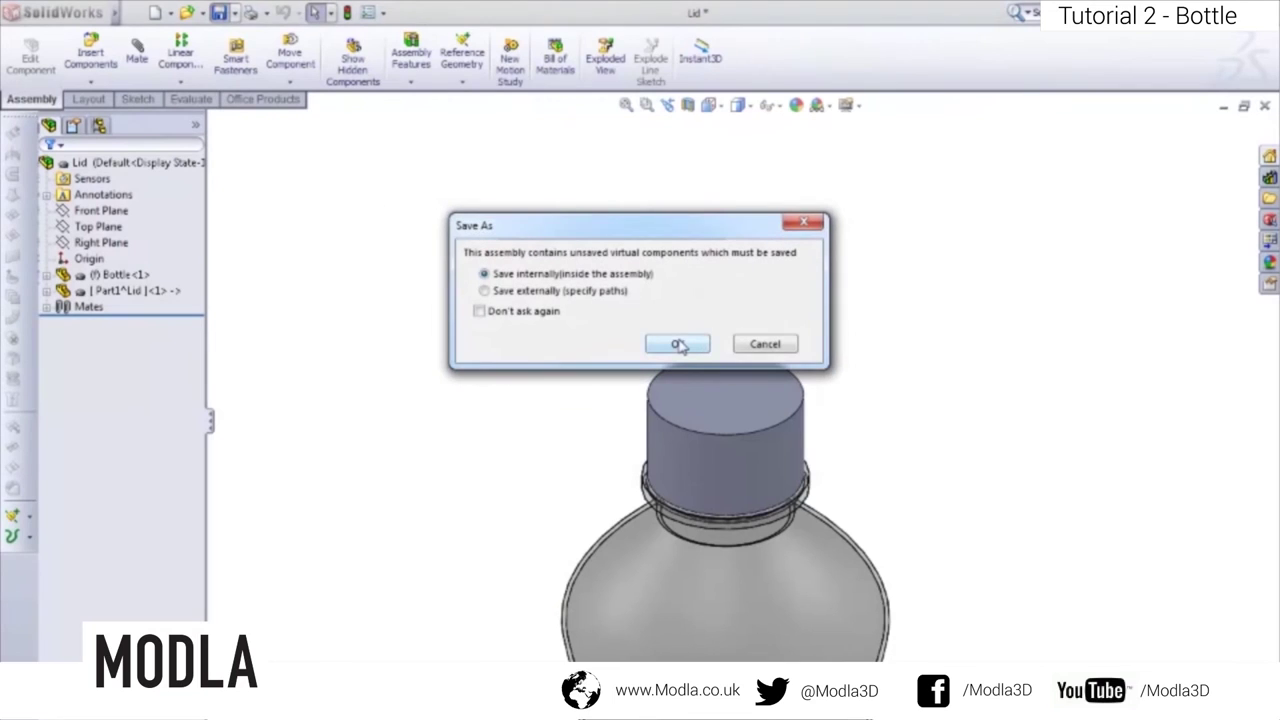
pyautogui.click(678, 345)
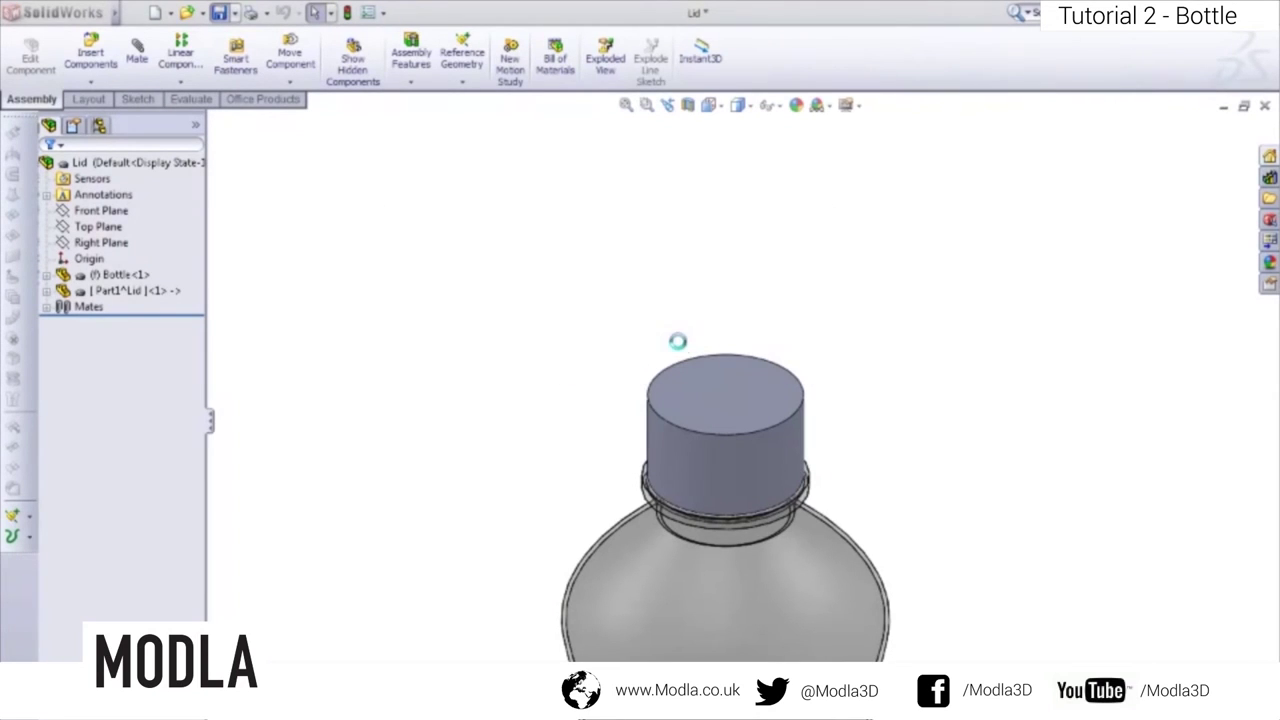
# - Open the lid component from the assembly in its own part window and bring the whole lid into view
pyautogui.click(131, 292)
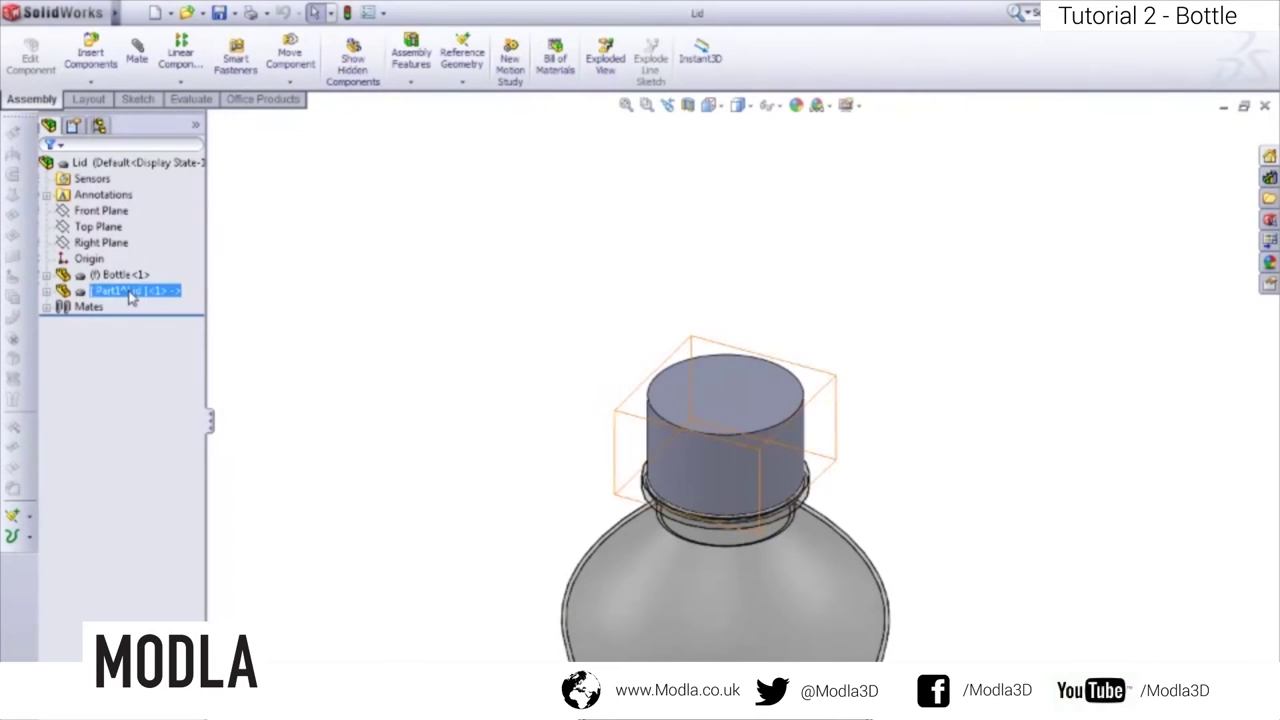
pyautogui.rightClick(133, 297)
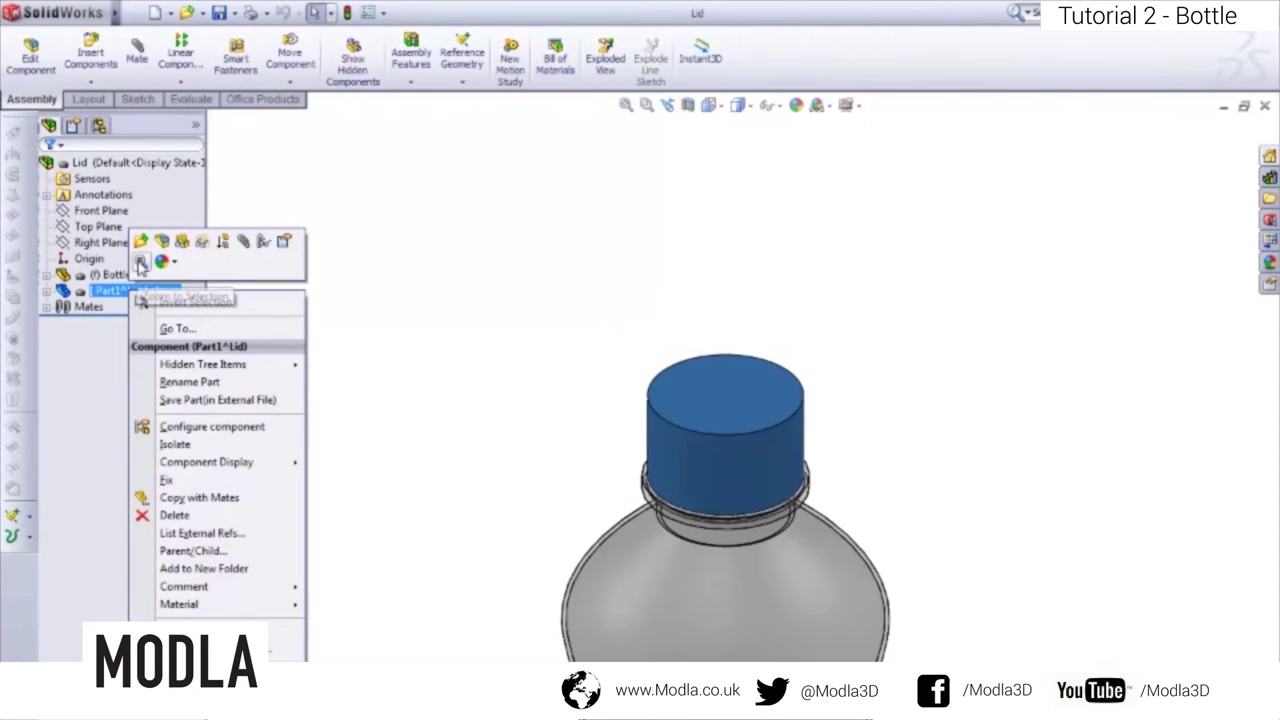
pyautogui.click(141, 250)
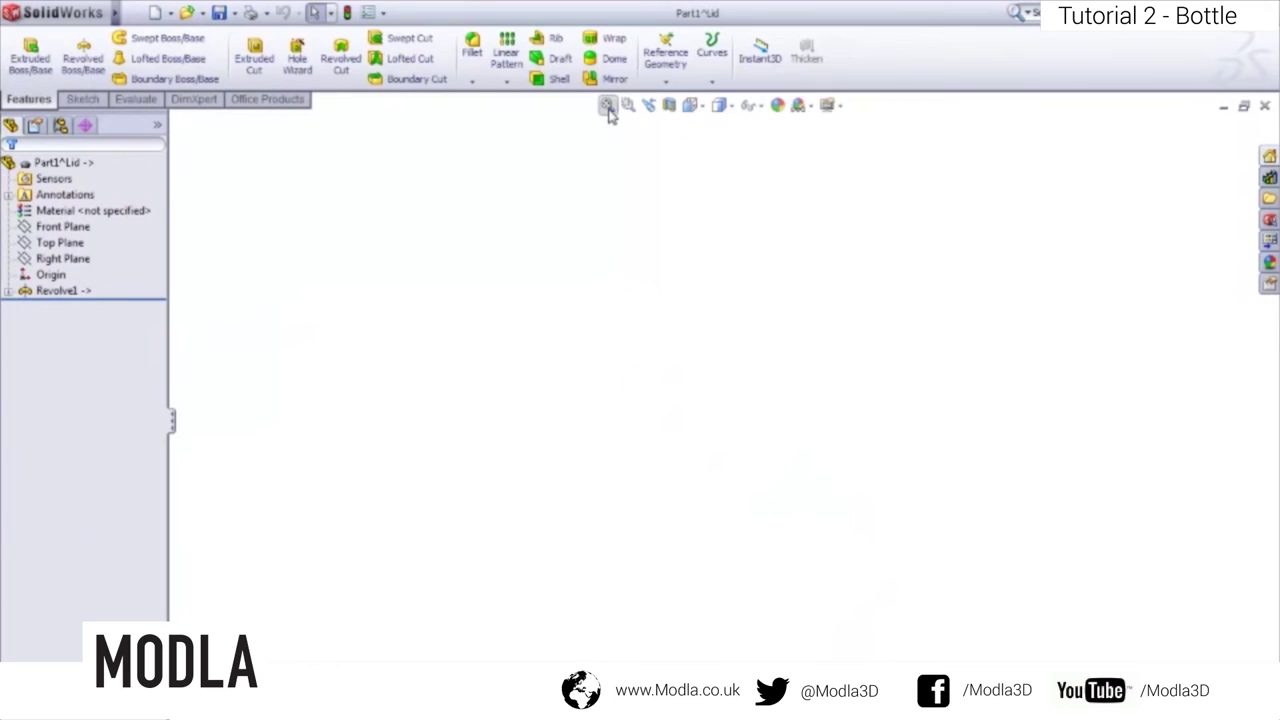
pyautogui.click(607, 107)
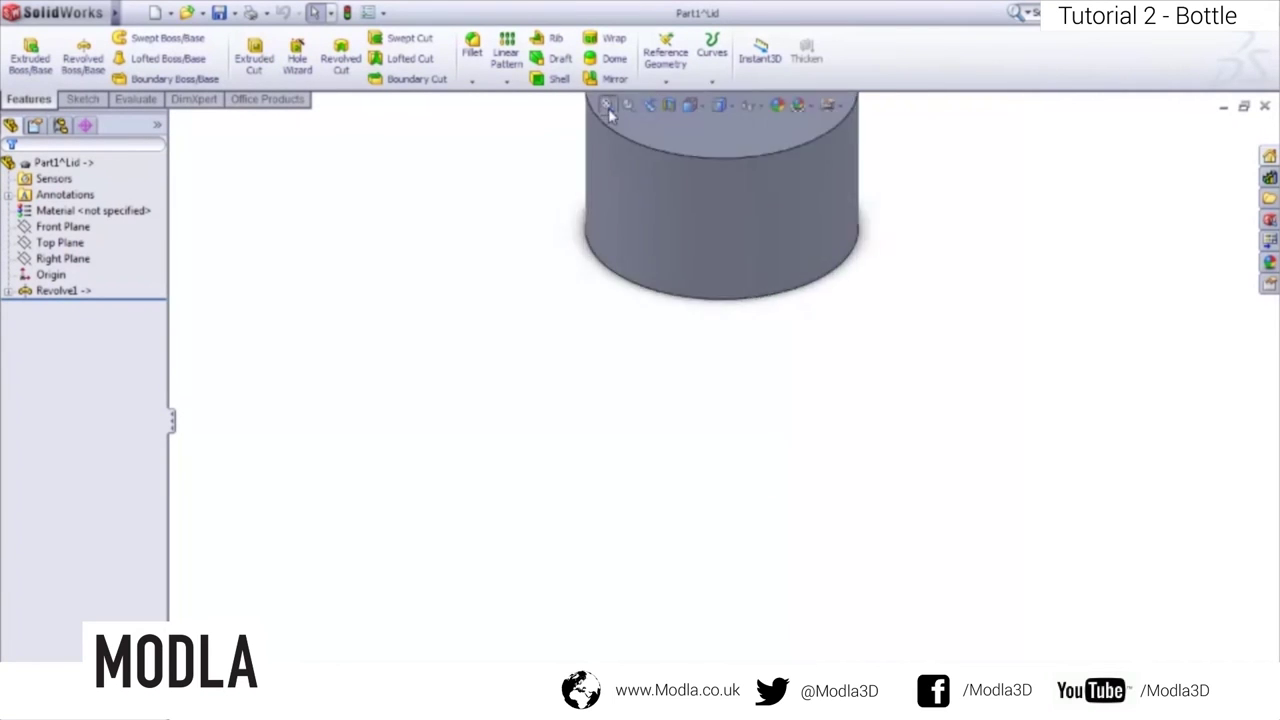
pyautogui.moveTo(697, 354); pyautogui.dragTo(652, 212, button='middle')
pyautogui.scroll(3, 658, 333)
pyautogui.moveTo(658, 333); pyautogui.dragTo(737, 463, button='middle')
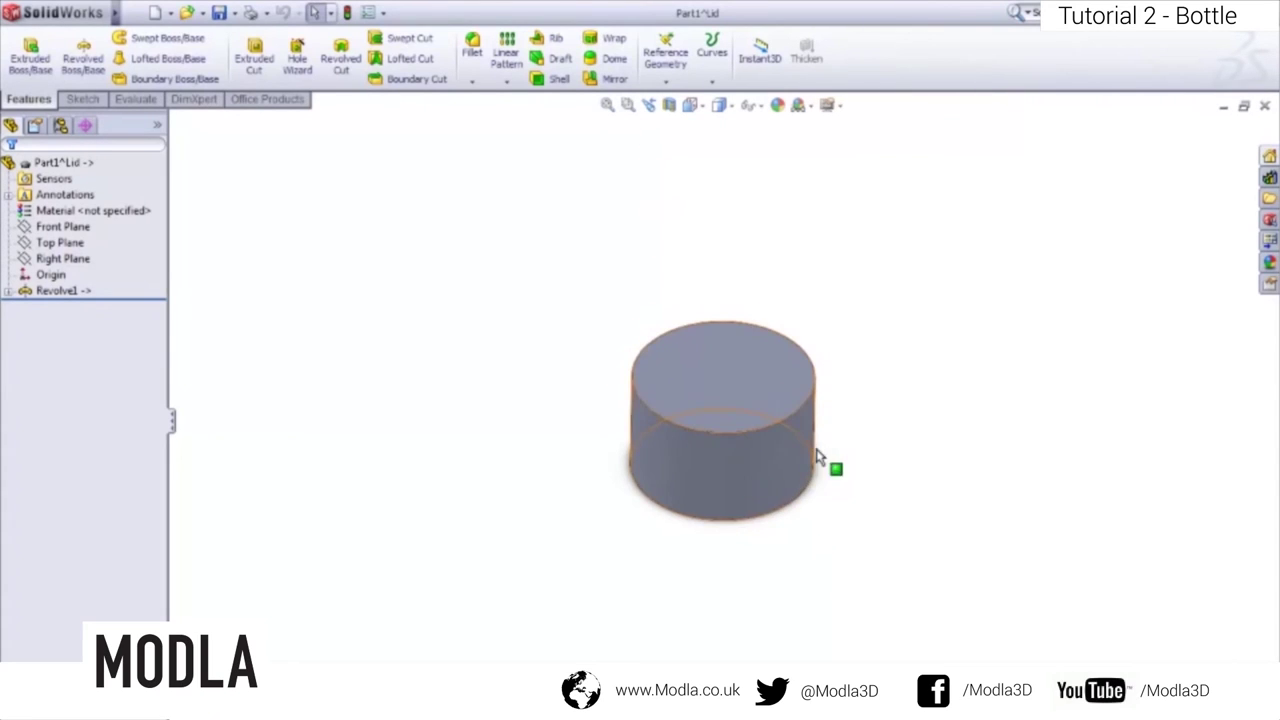
pyautogui.scroll(-4, 790, 400)
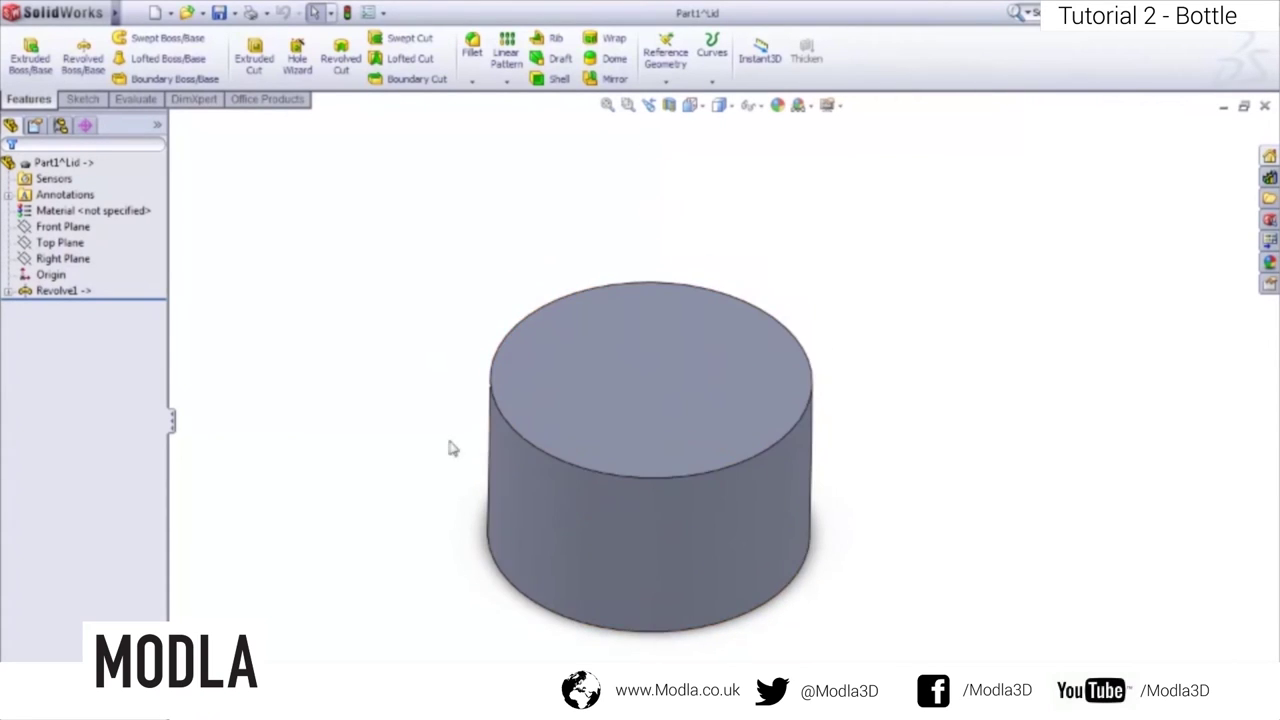
# - Save the virtual lid component as an external part file named Lid in the Bottle folder, accepting the replacement of its references
pyautogui.click(66, 228)
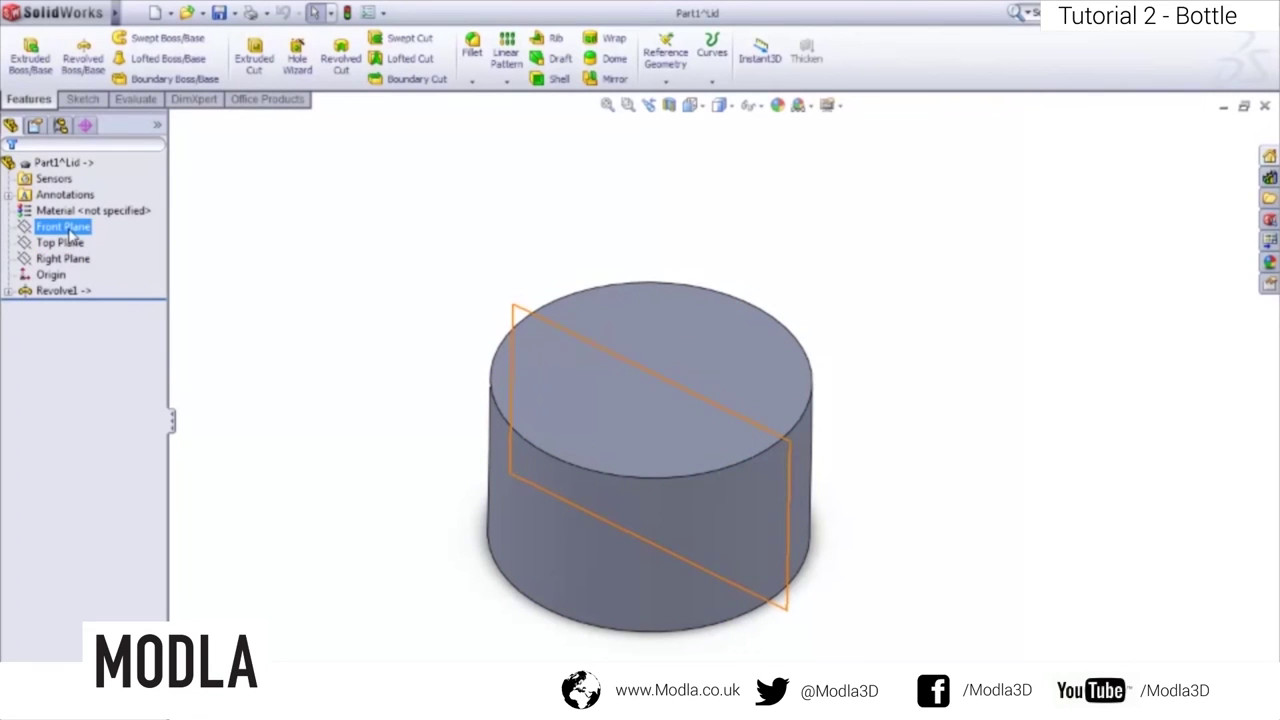
pyautogui.rightClick(70, 231)
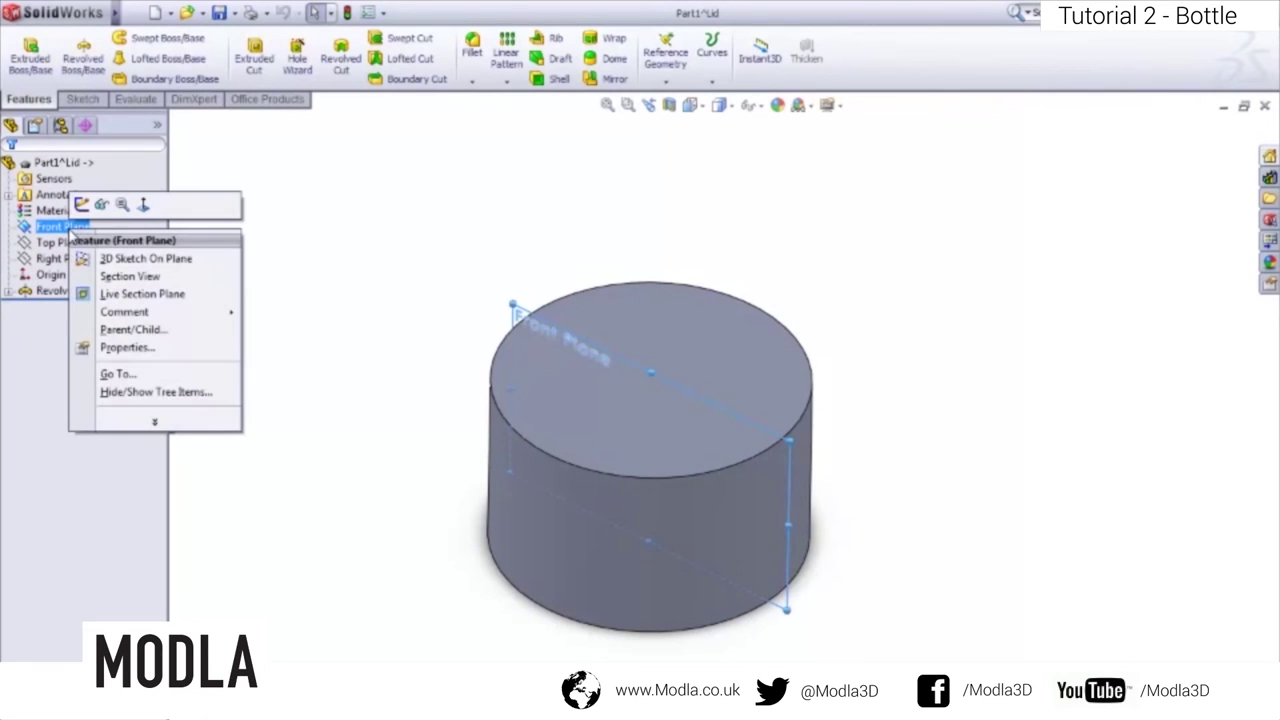
pyautogui.click(131, 13)
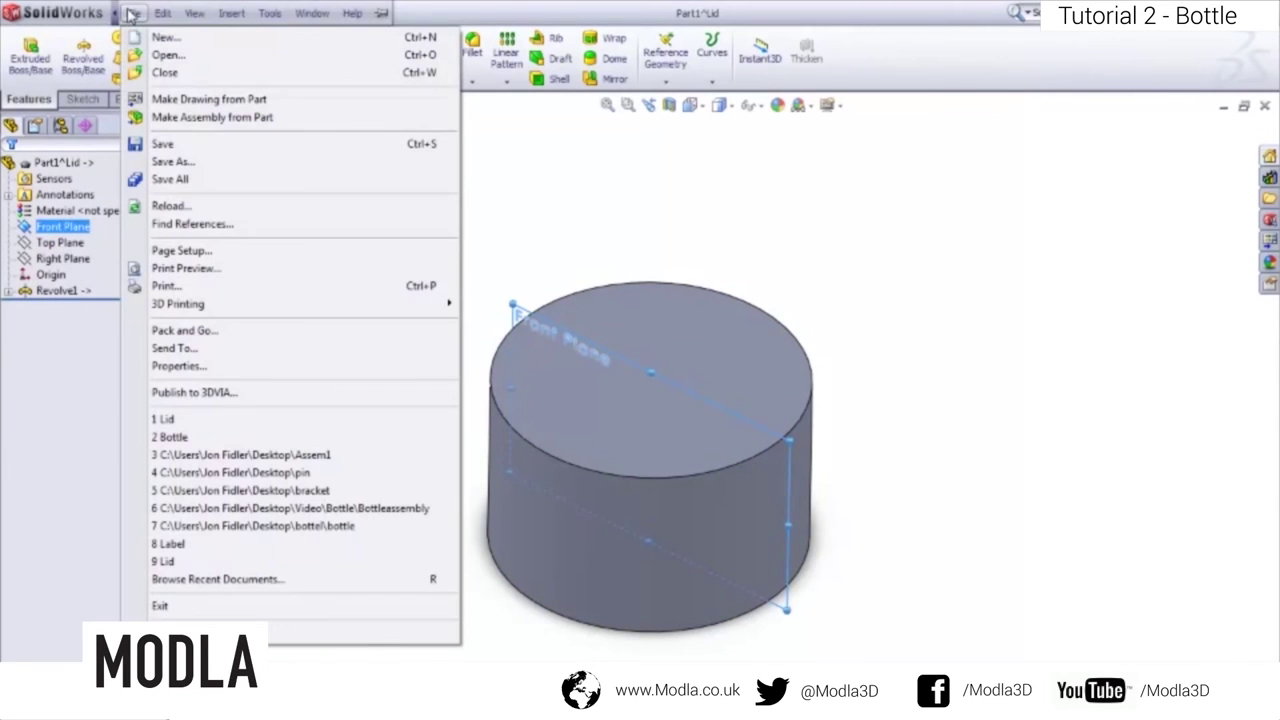
pyautogui.click(172, 161)
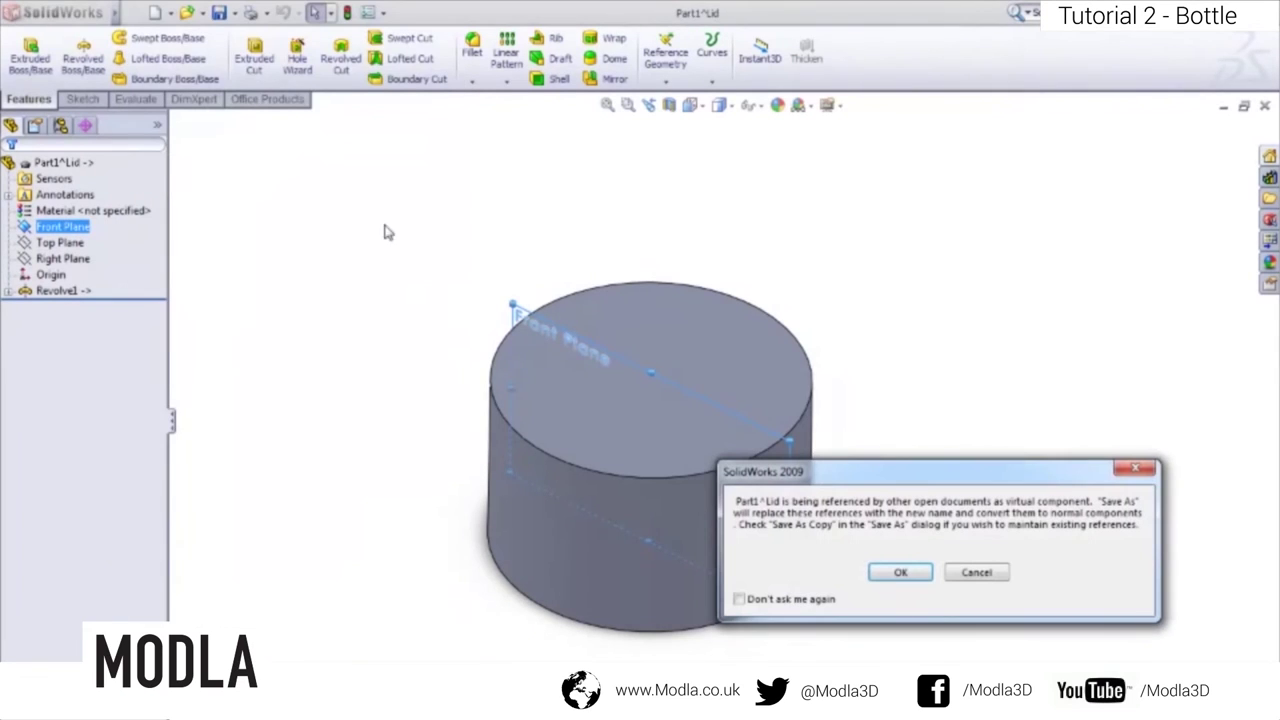
pyautogui.click(899, 576)
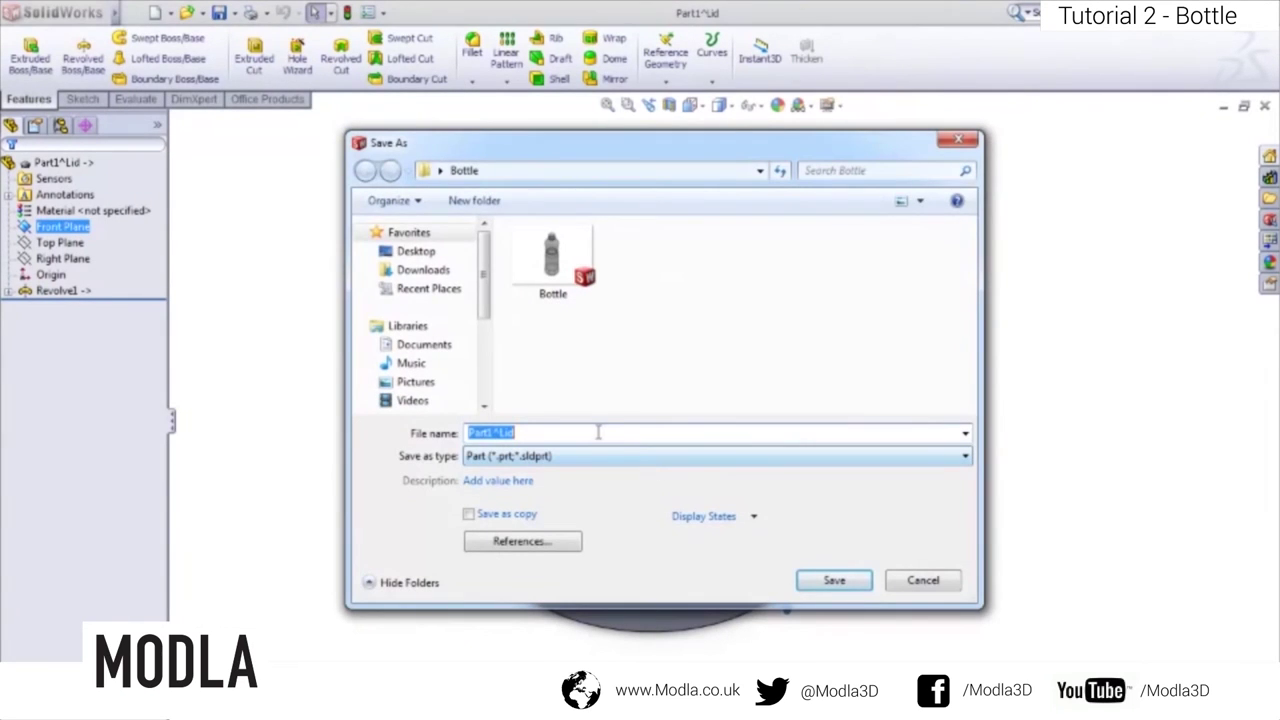
pyautogui.press('BackSpace')
pyautogui.write('Lid')
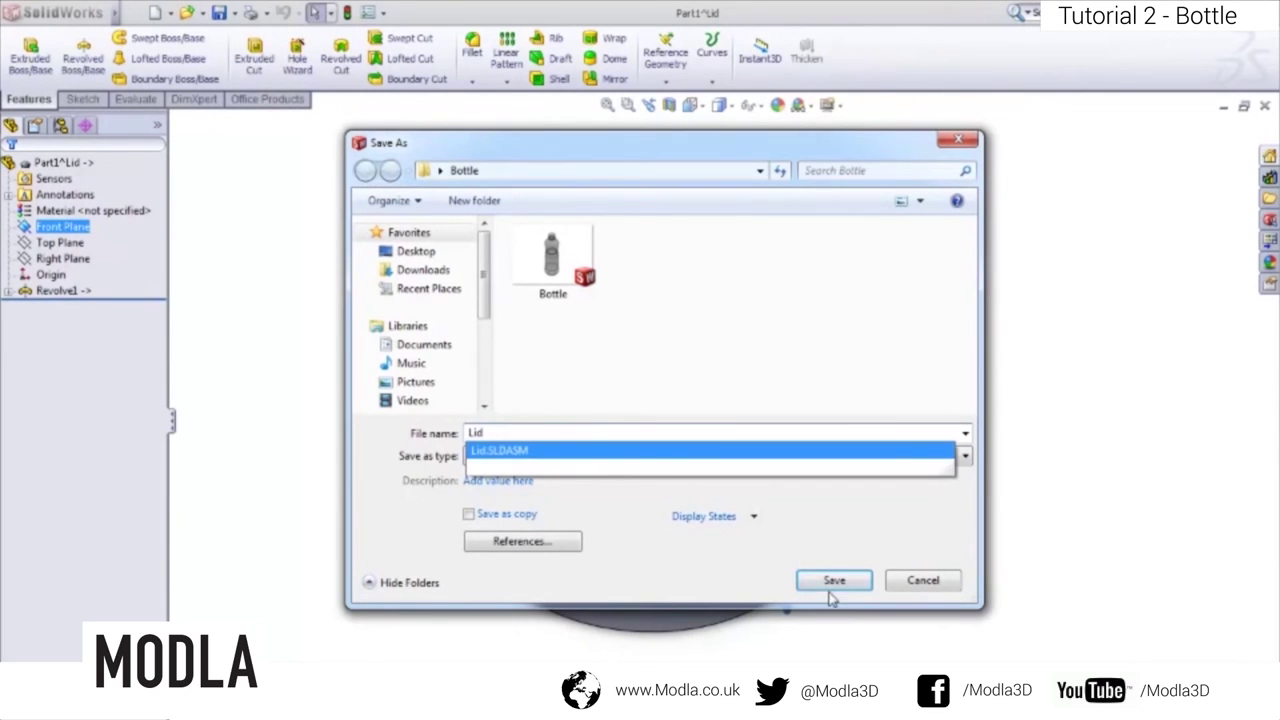
pyautogui.click(830, 586)
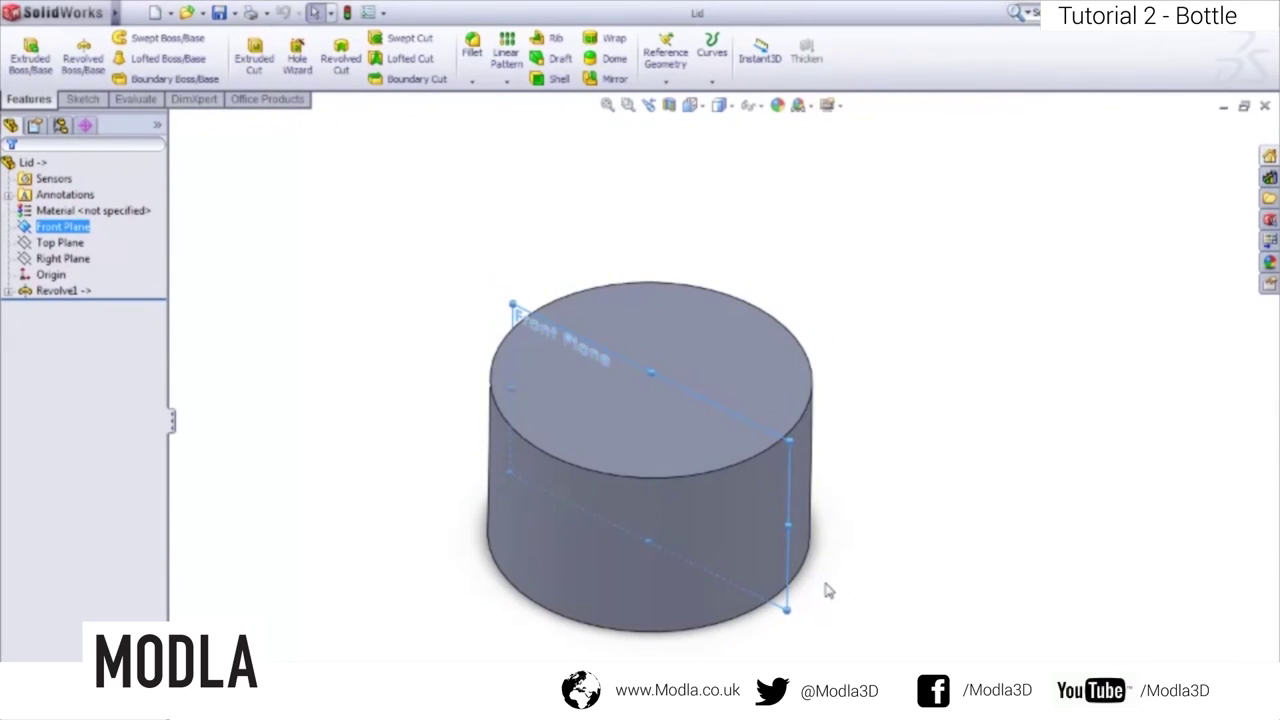
# - Start a new sketch on the lid's Front Plane and view it normal to the plane
pyautogui.click(66, 228)
pyautogui.rightClick(68, 230)
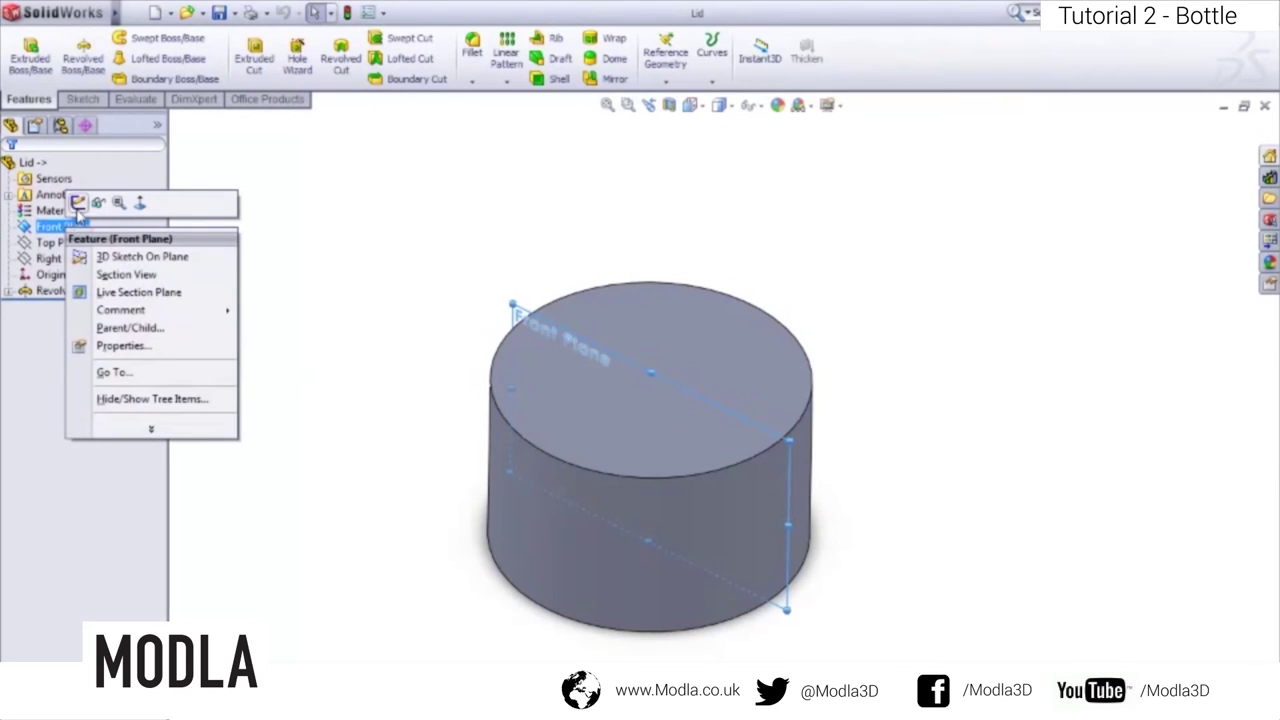
pyautogui.click(78, 204)
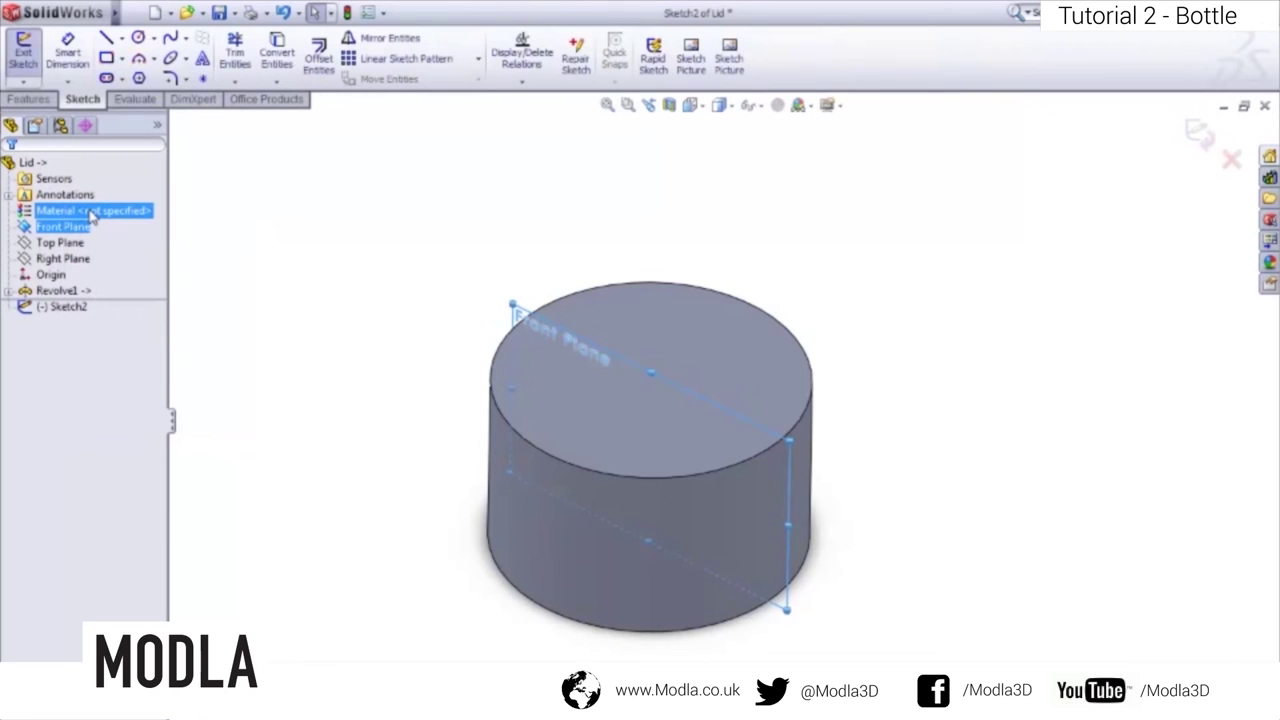
pyautogui.press('space')
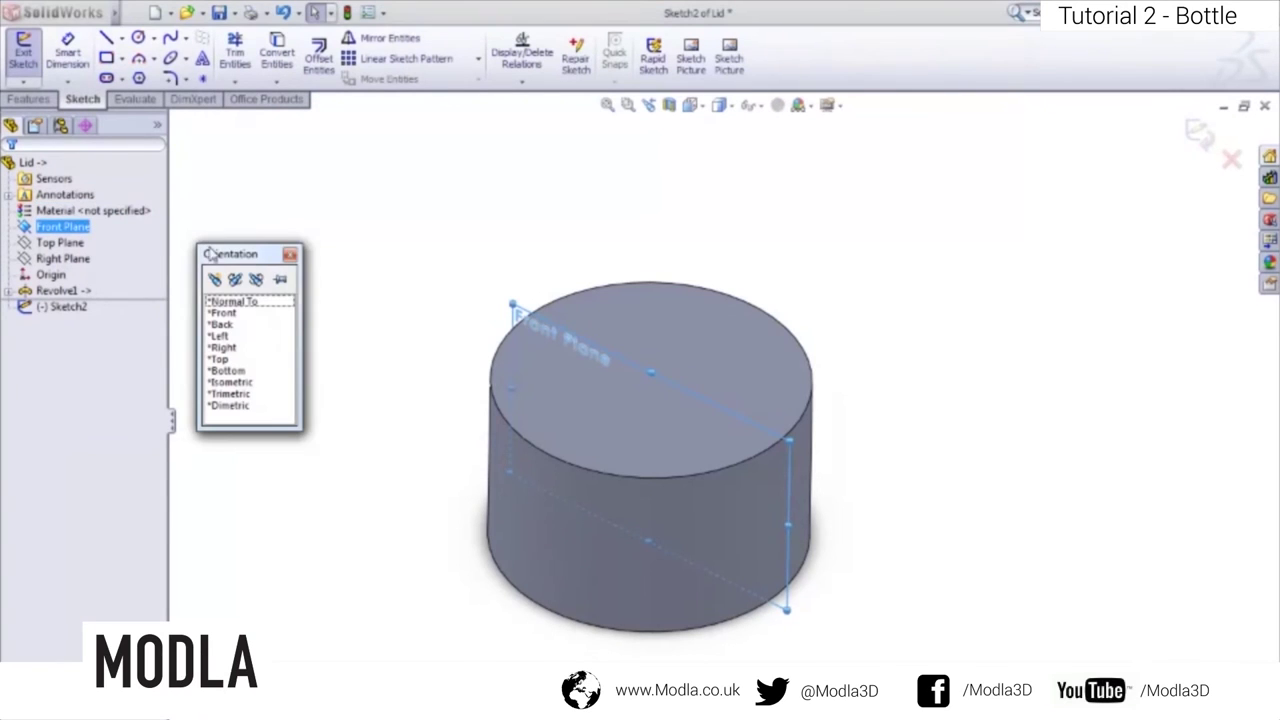
pyautogui.doubleClick(245, 304)
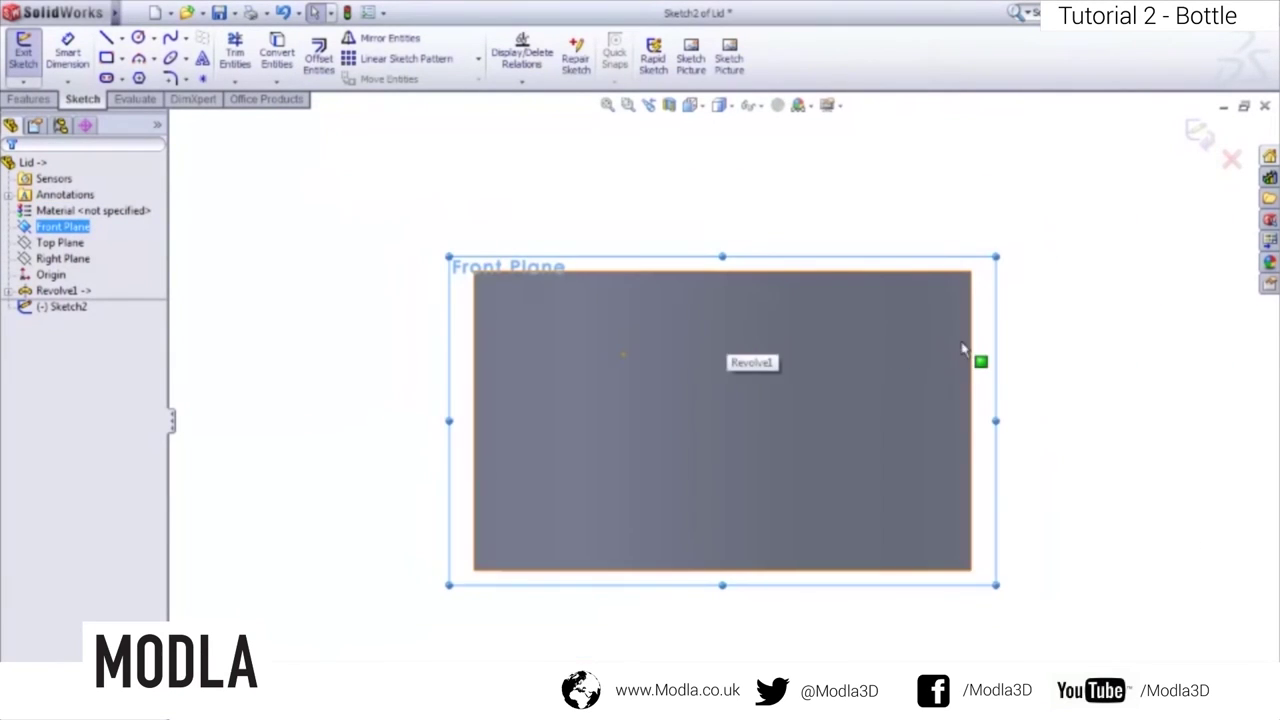
# - Offset the lid's right side edge inward by 1 mm using the Reverse option
pyautogui.scroll(-3, 962, 348)
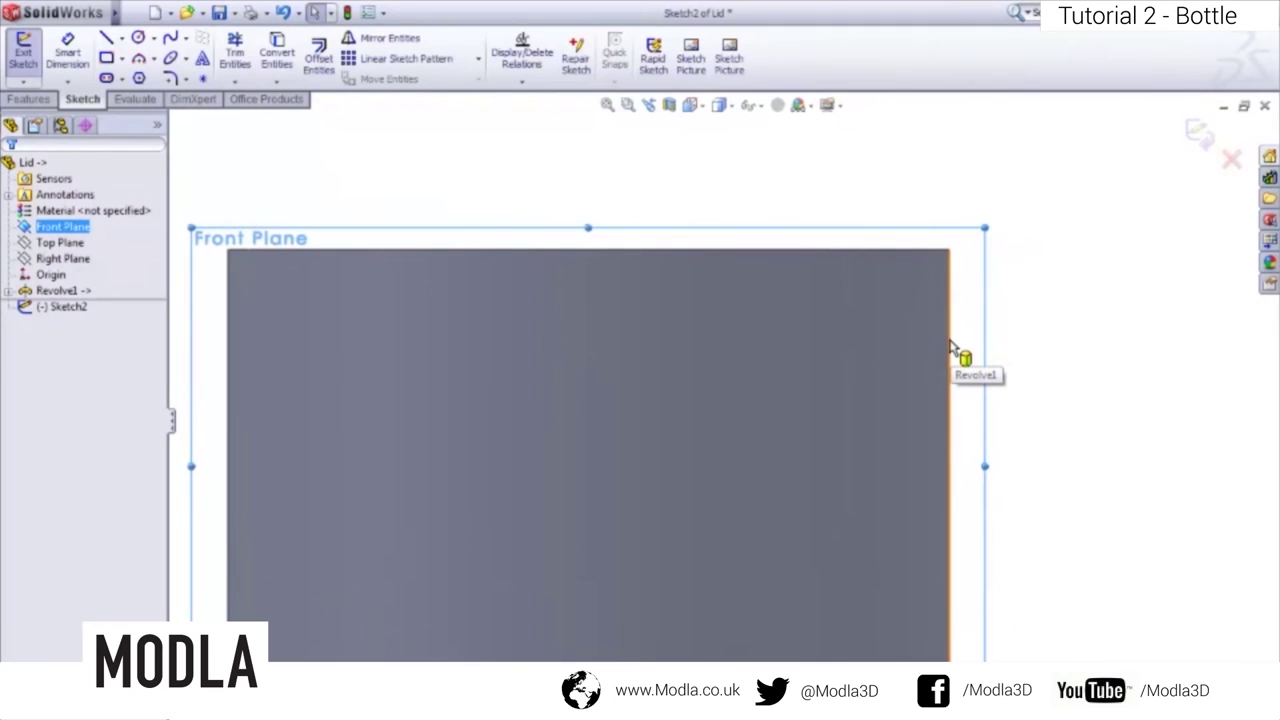
pyautogui.press('Escape')
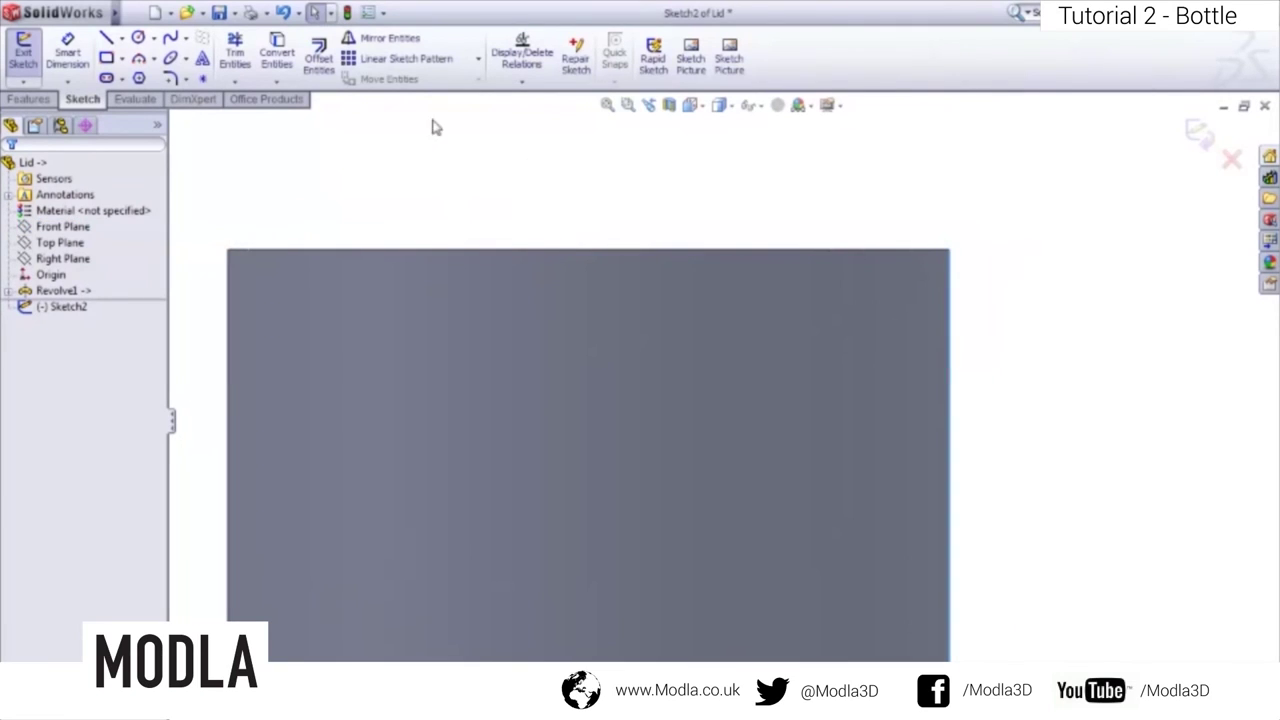
pyautogui.click(320, 60)
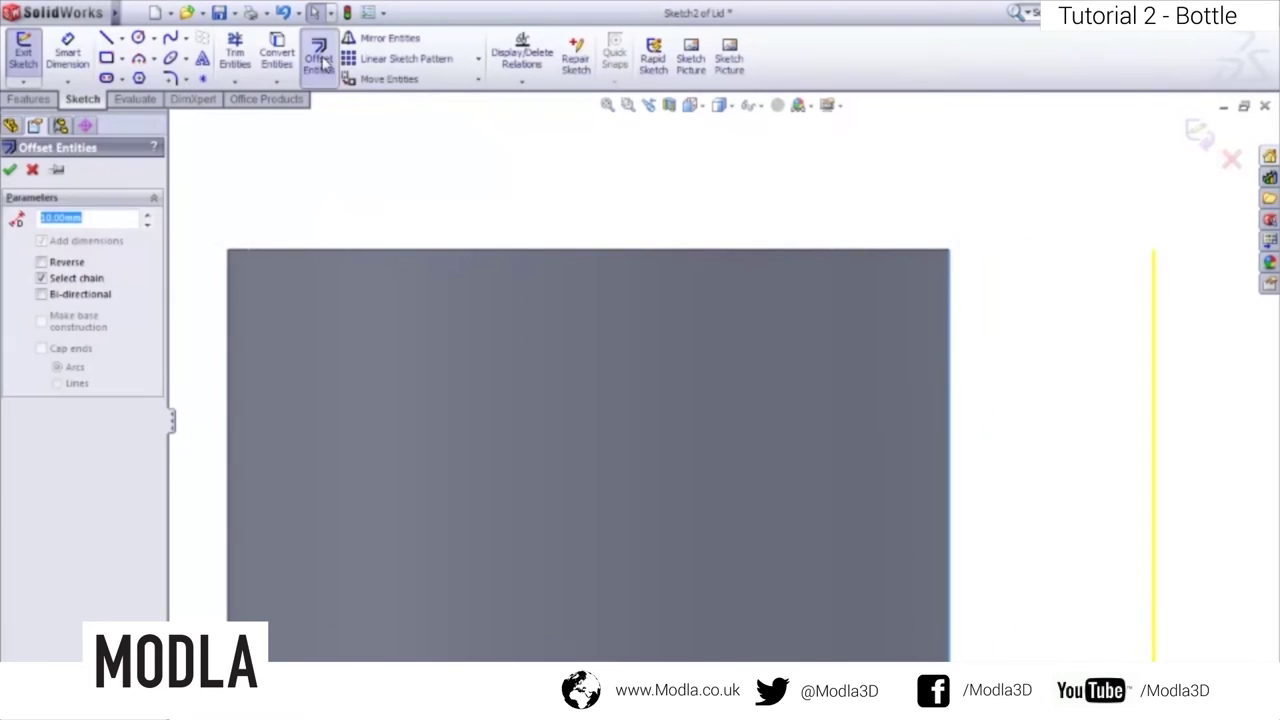
pyautogui.click(41, 262)
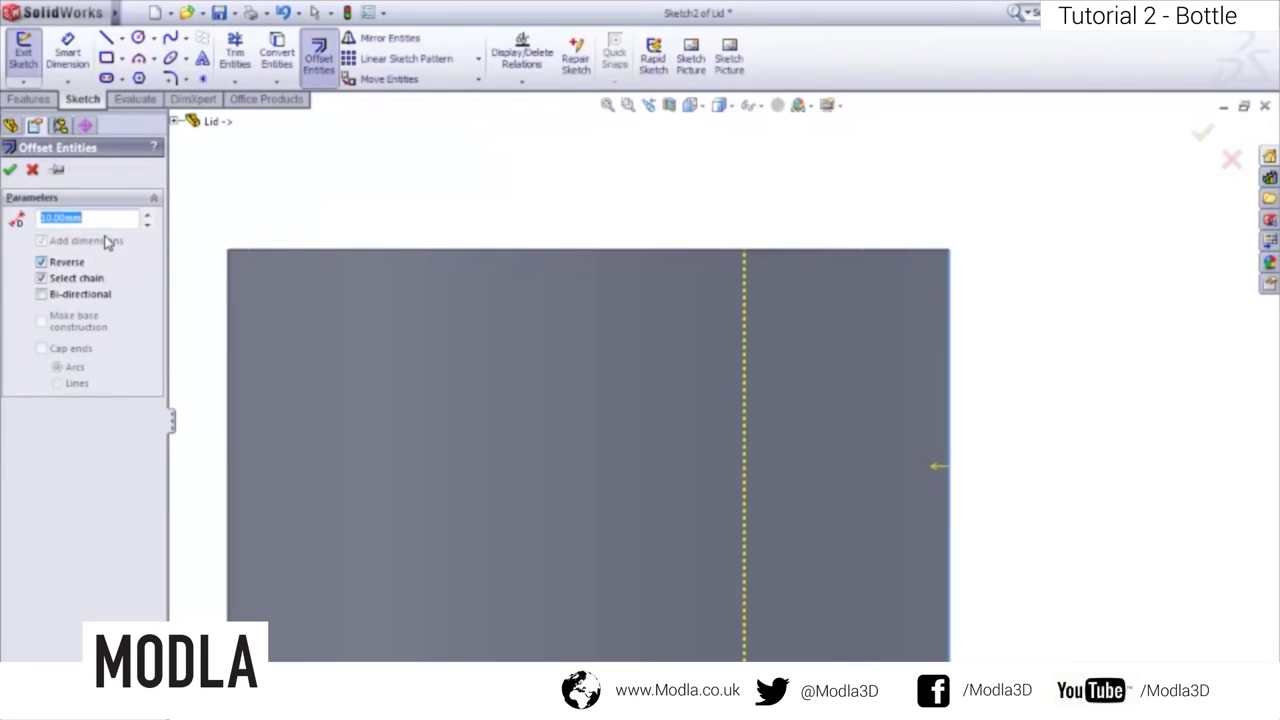
pyautogui.write('1')
pyautogui.press('Return')
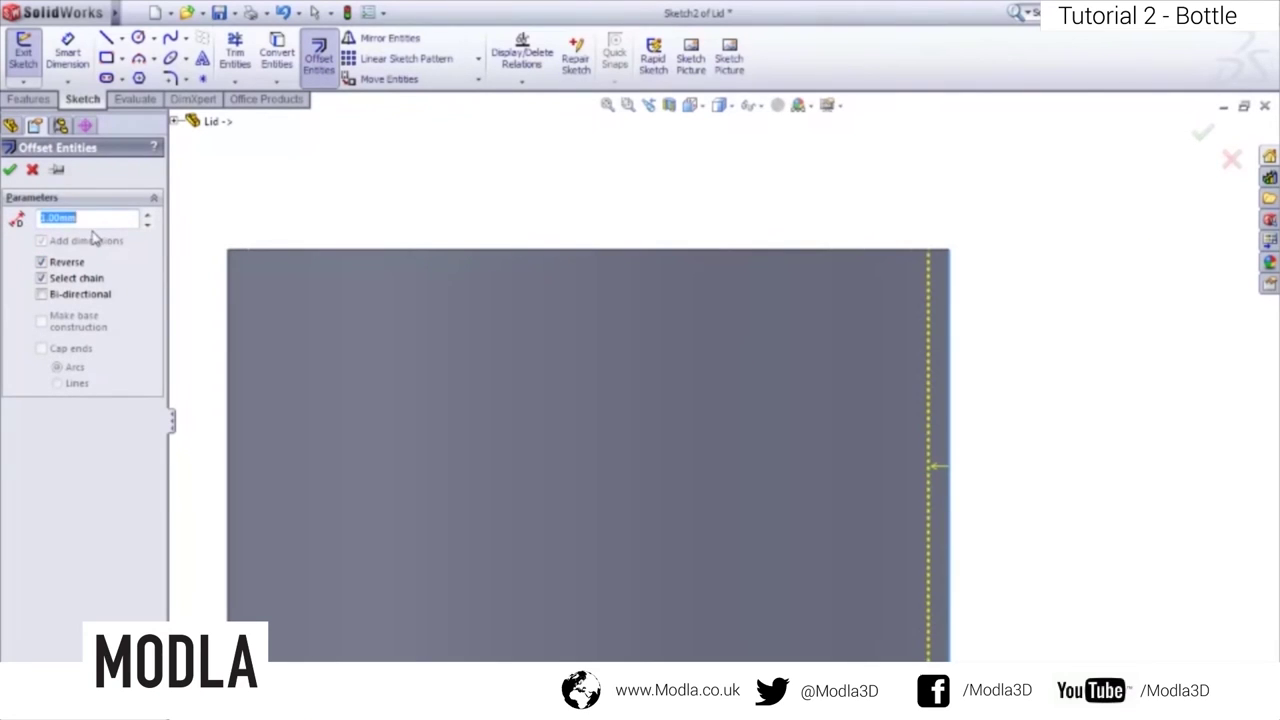
pyautogui.click(11, 172)
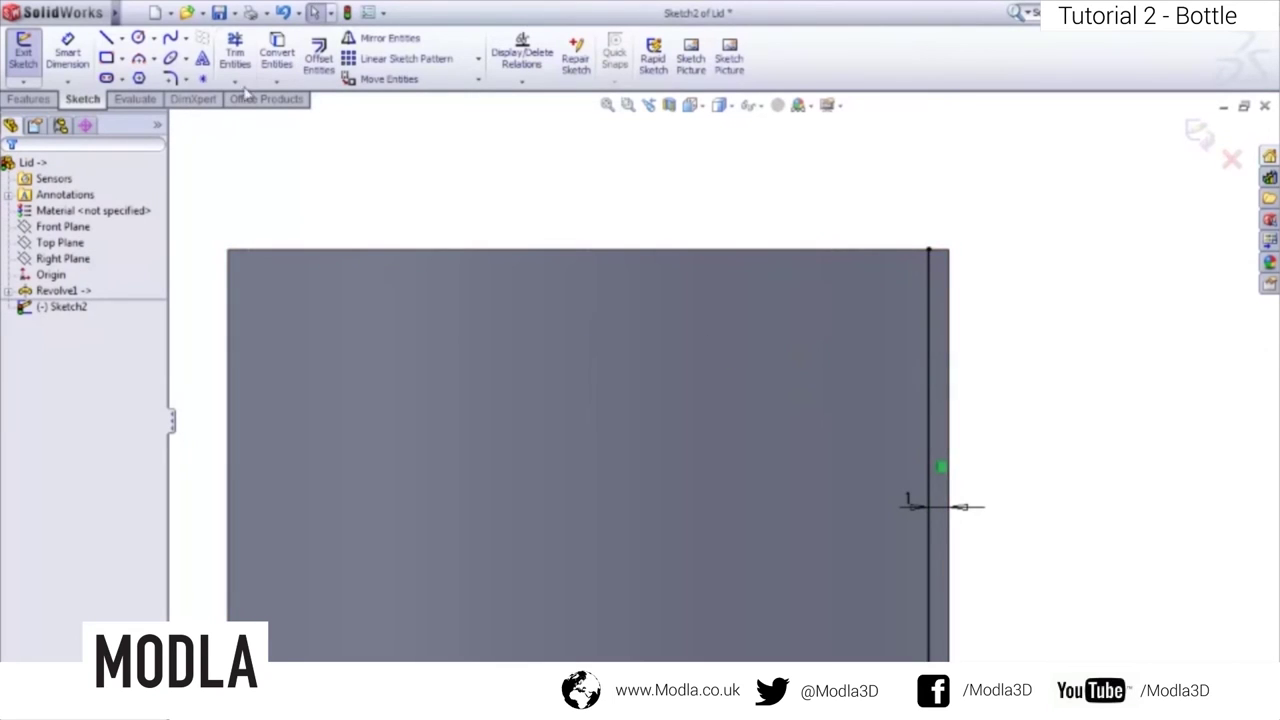
# - Draw a 1 mm horizontal line from the offset line to the lid's outer side edge, just below the top
pyautogui.click(106, 37)
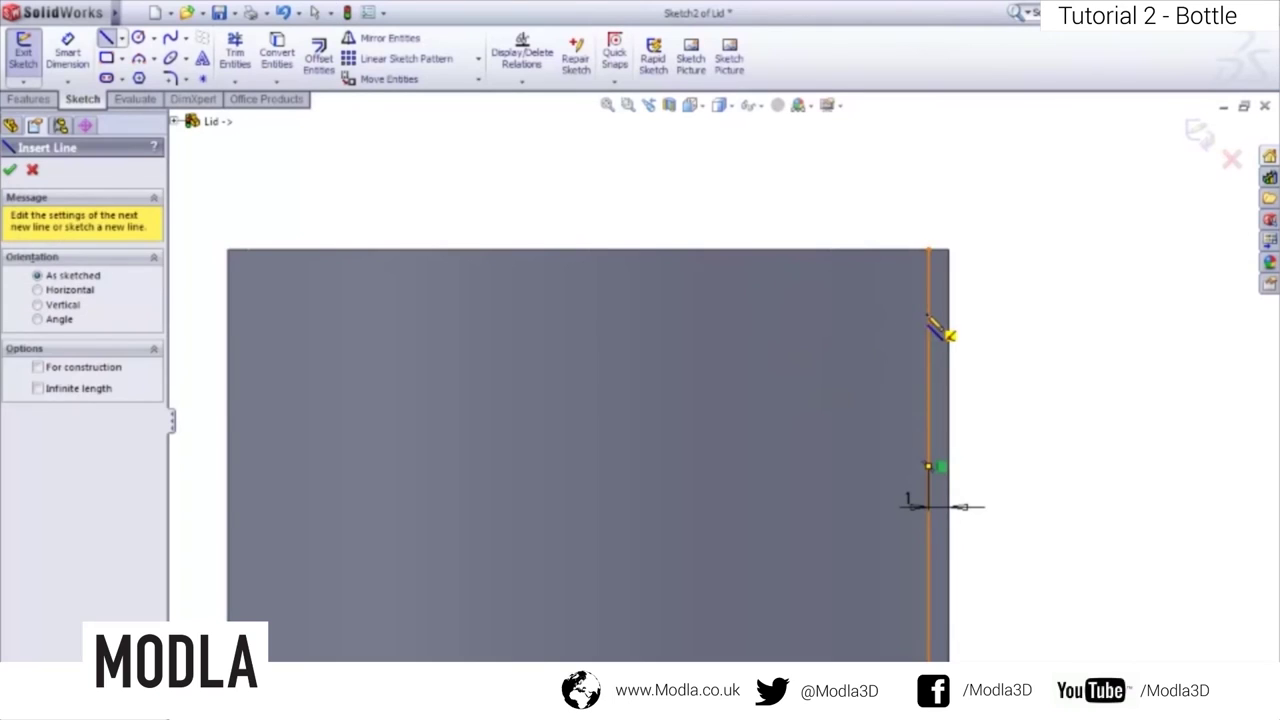
pyautogui.click(943, 326)
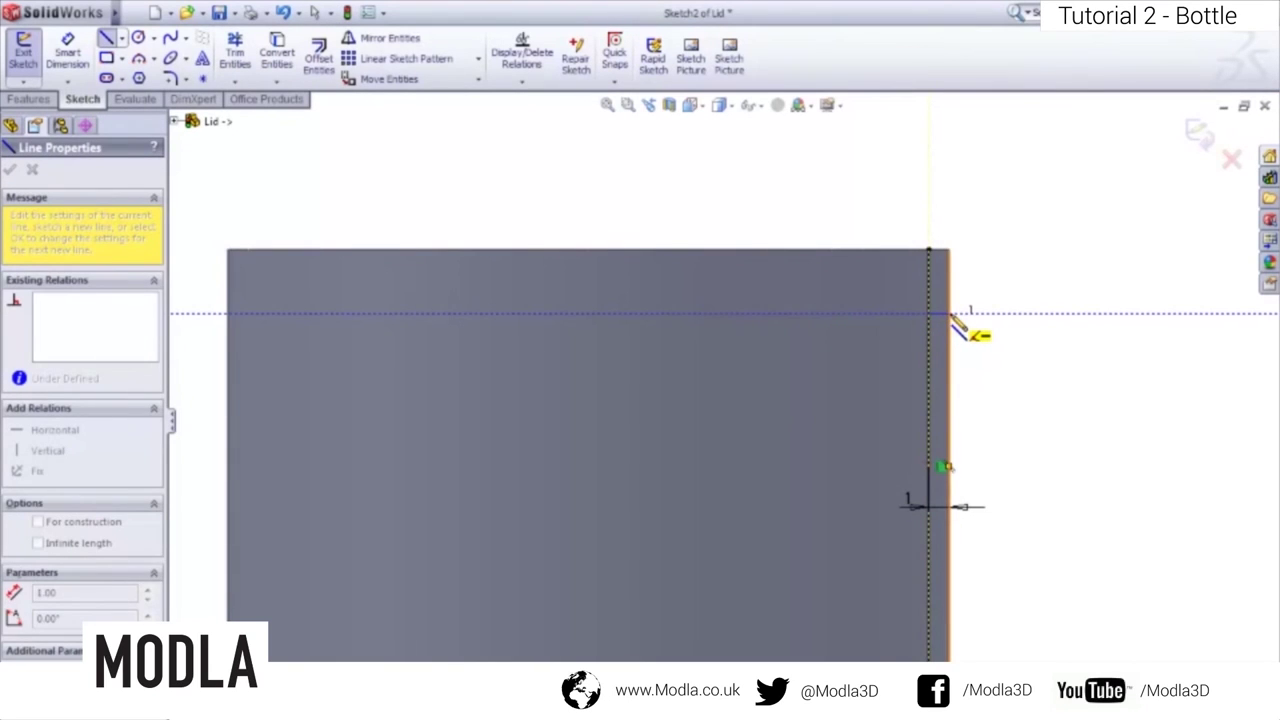
pyautogui.click(943, 314)
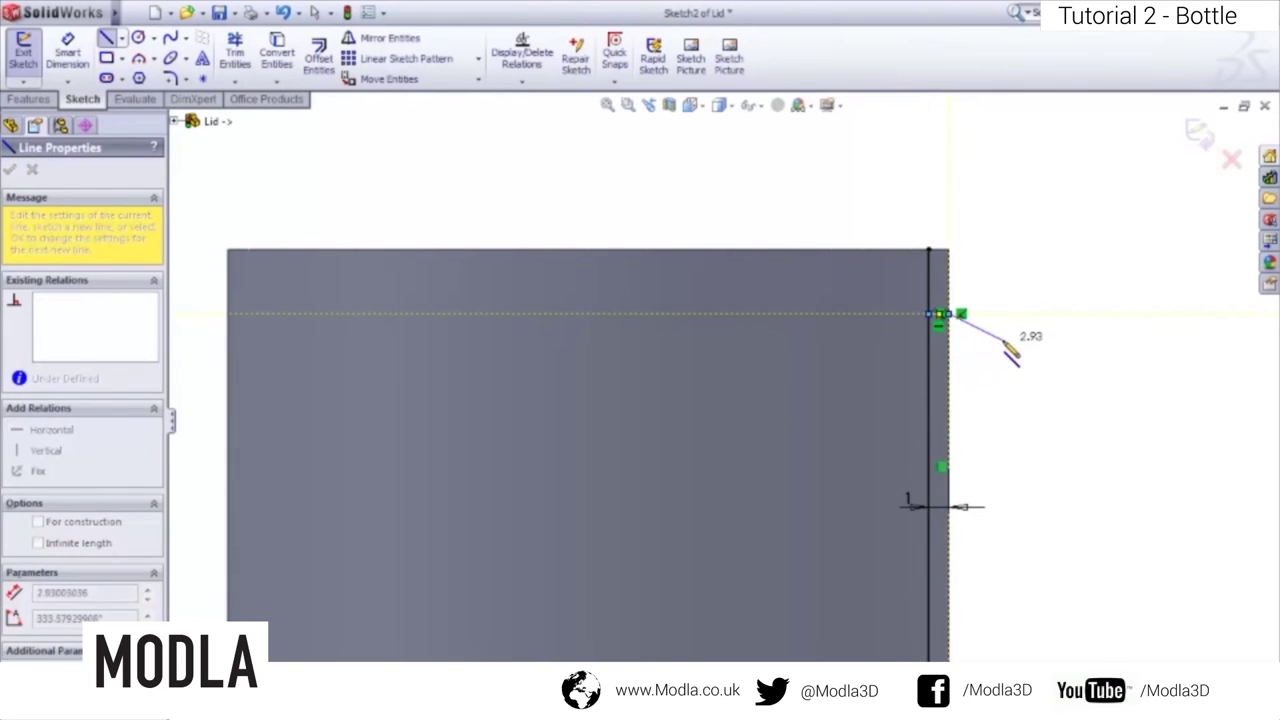
pyautogui.press('Escape')
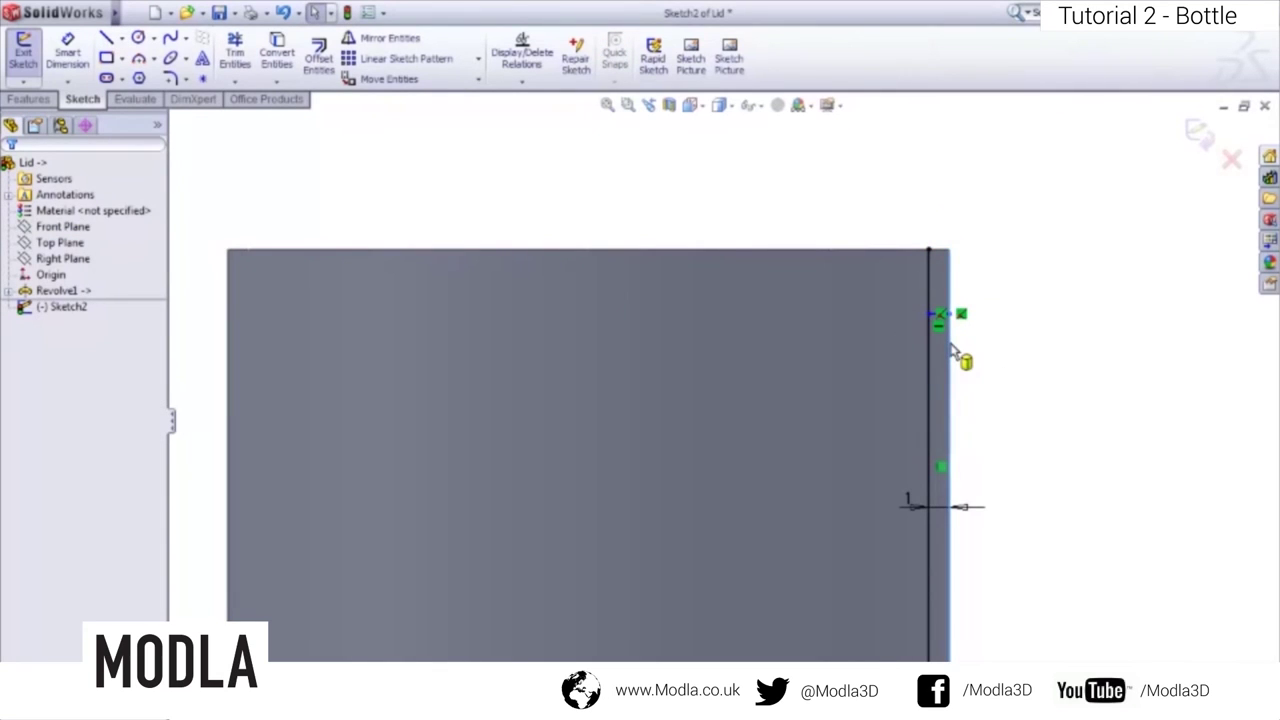
# - Convert the lid's outer side edge into a sketch line and close the narrow profile's lower end with a 1 mm horizontal line
pyautogui.click(290, 52)
pyautogui.click(106, 37)
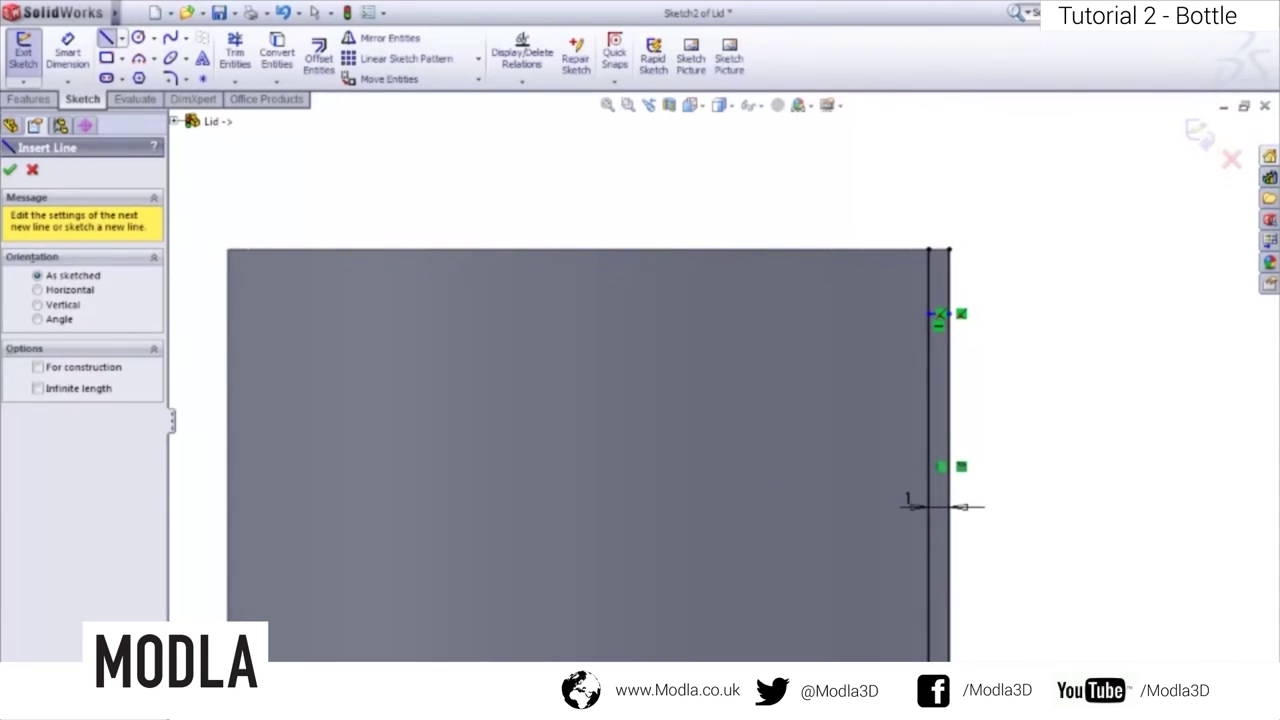
pyautogui.click(912, 506)
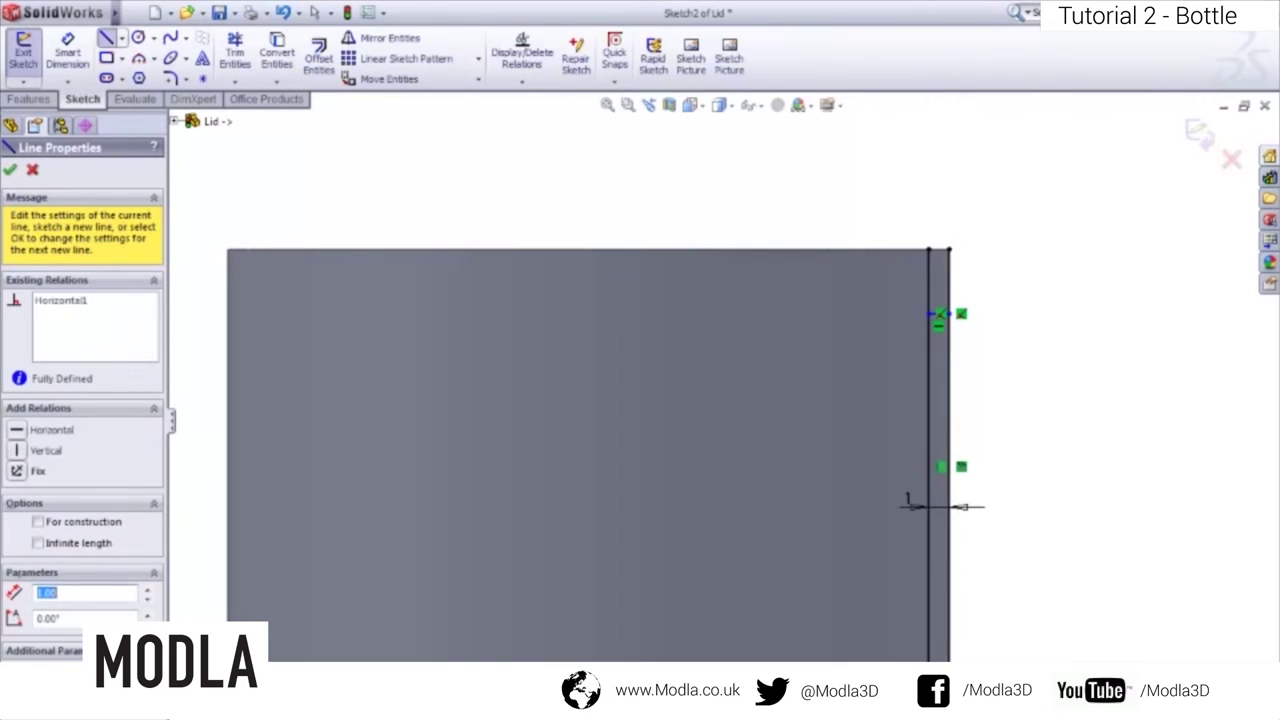
pyautogui.press('Escape')
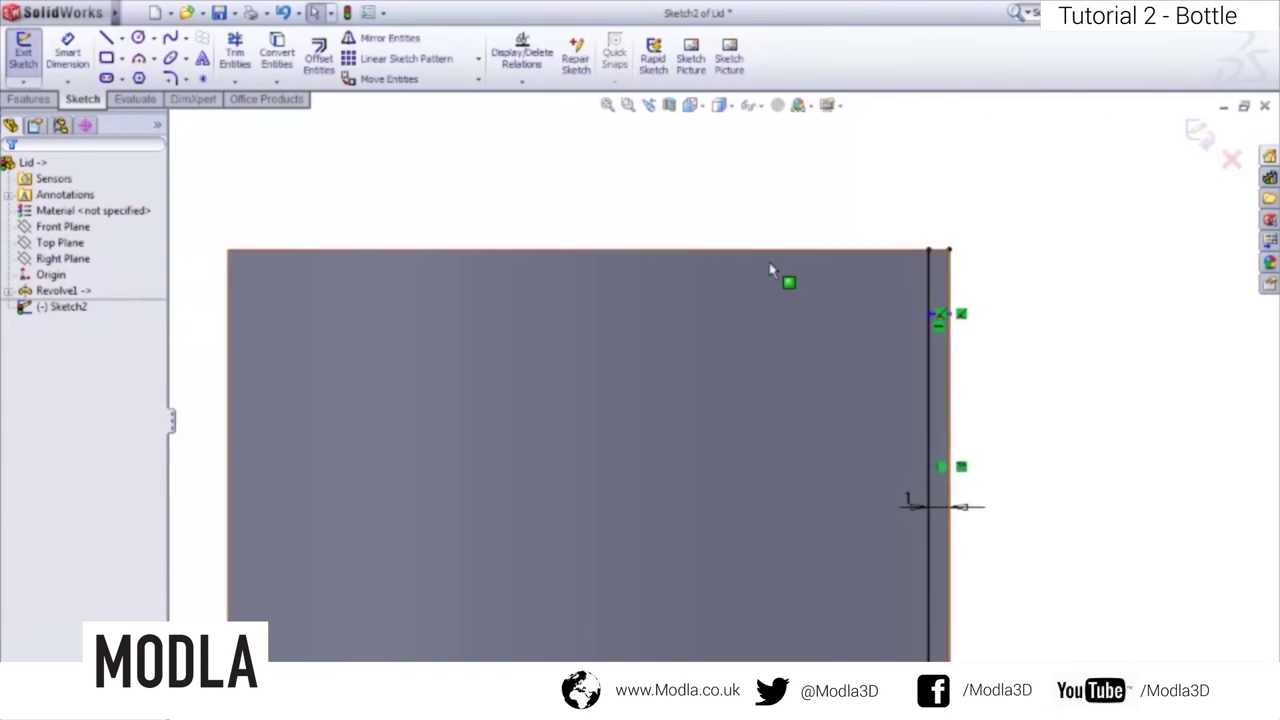
# - Trim the vertical lines above the upper short horizontal line and dimension that line 2 mm below the lid's top edge
pyautogui.click(234, 52)
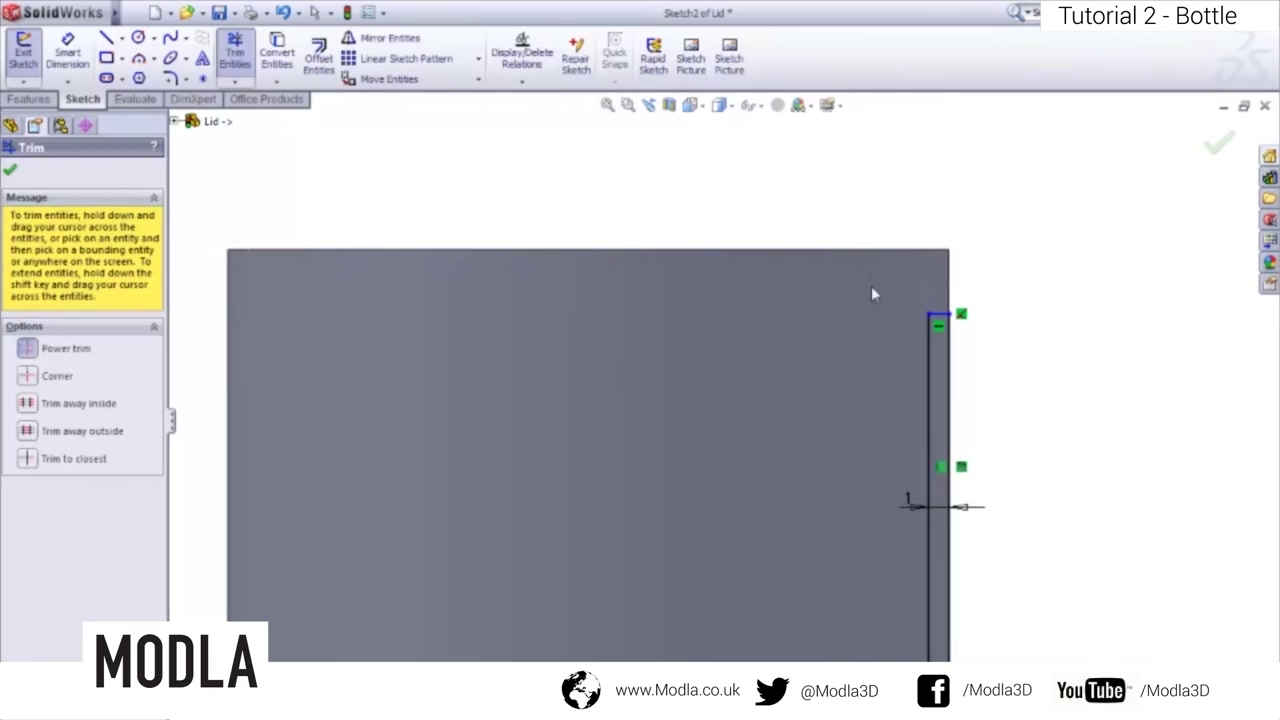
pyautogui.click(86, 52)
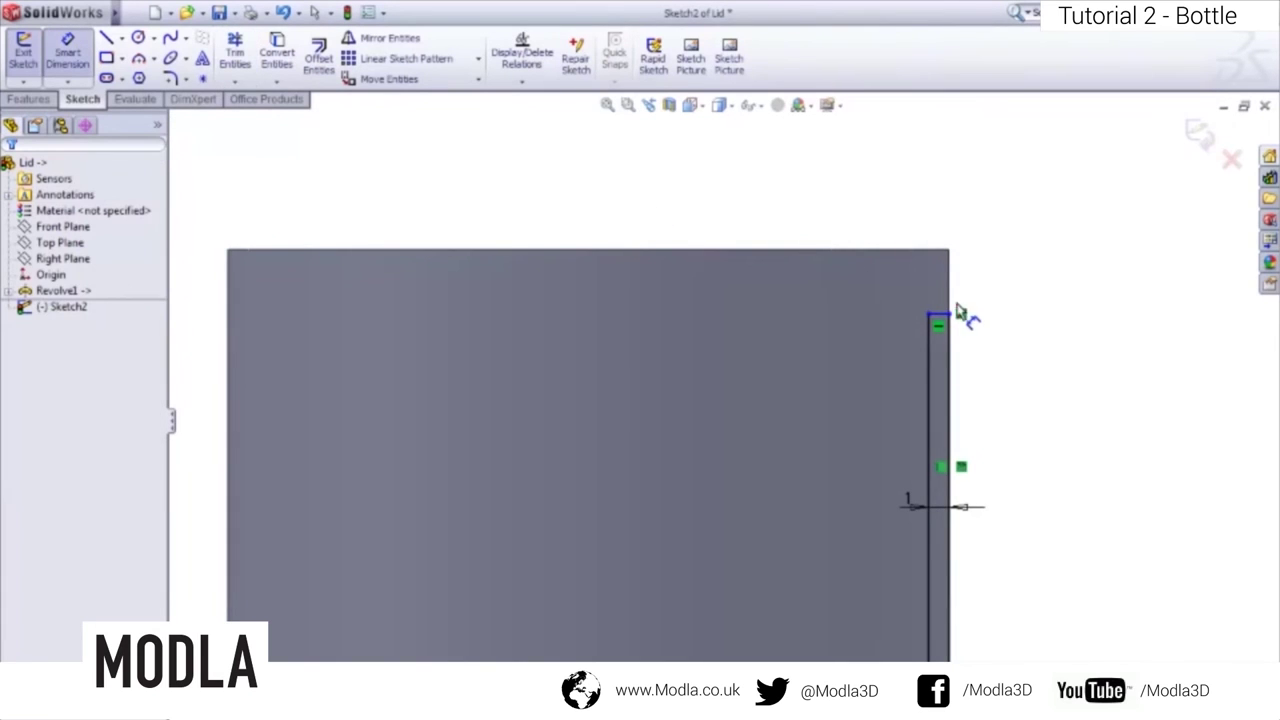
pyautogui.scroll(-2, 958, 318)
pyautogui.click(905, 336)
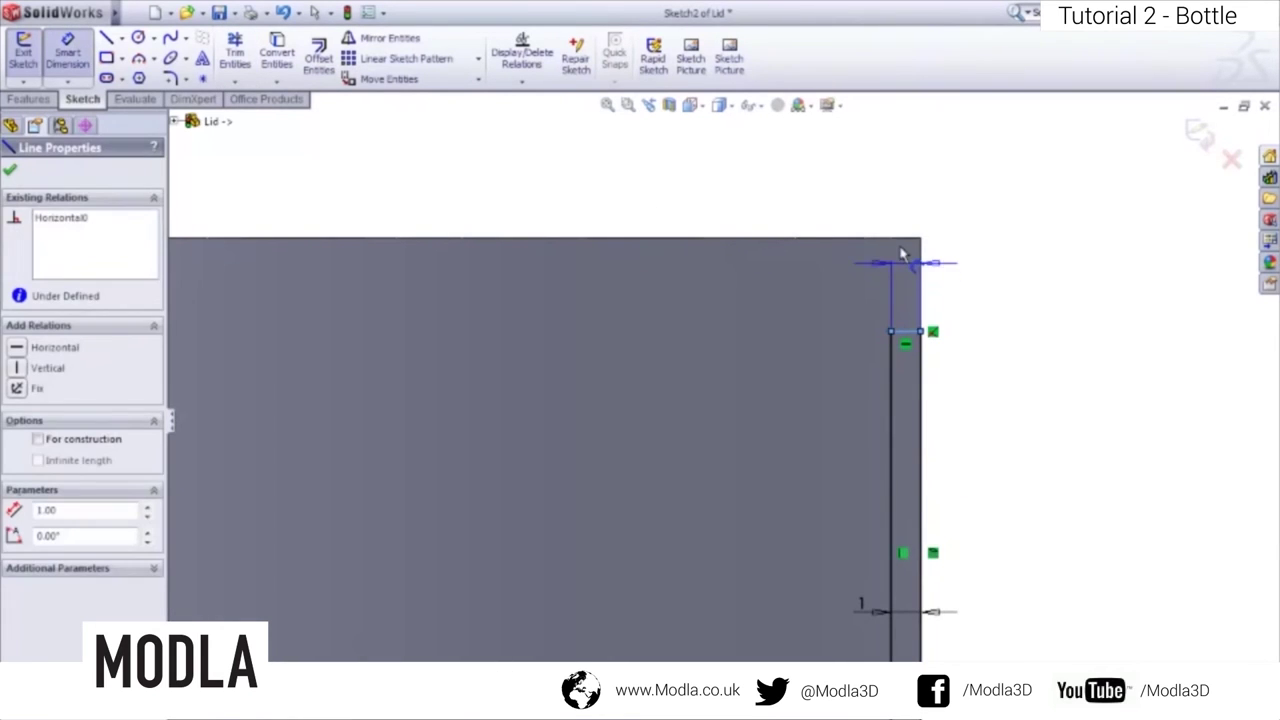
pyautogui.click(902, 239)
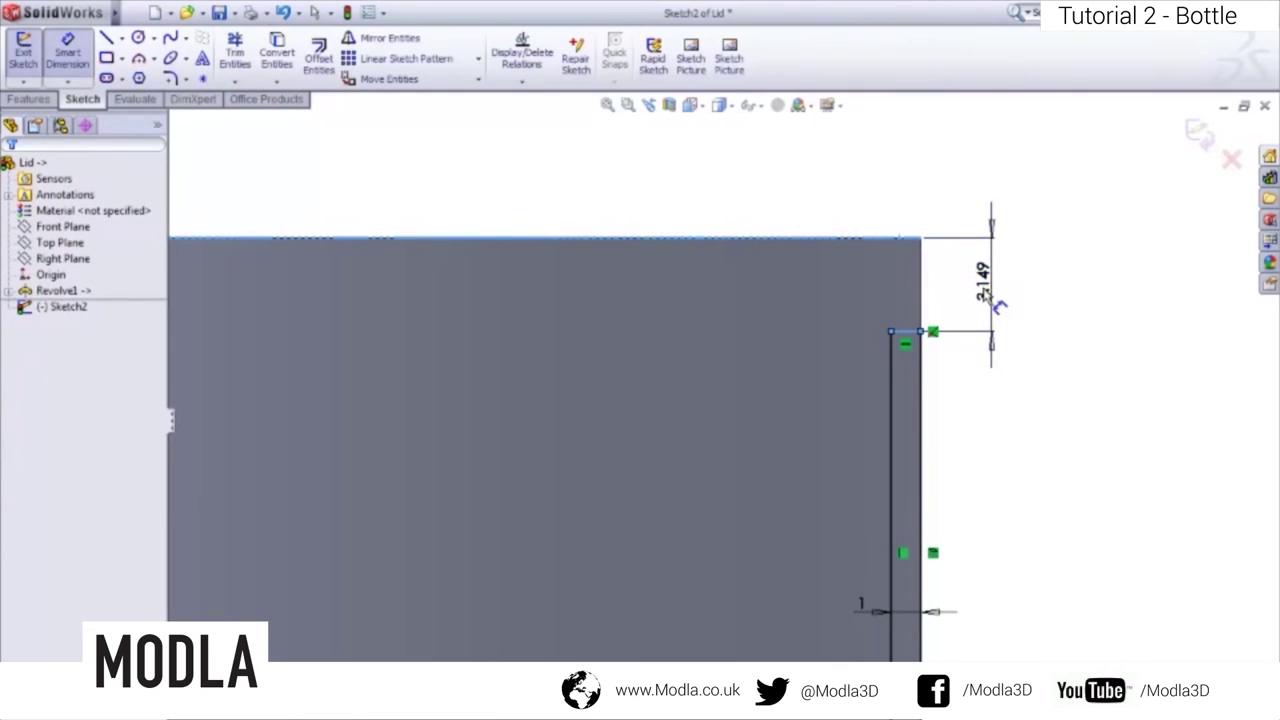
pyautogui.click(995, 290)
pyautogui.write('2')
pyautogui.press('Return')
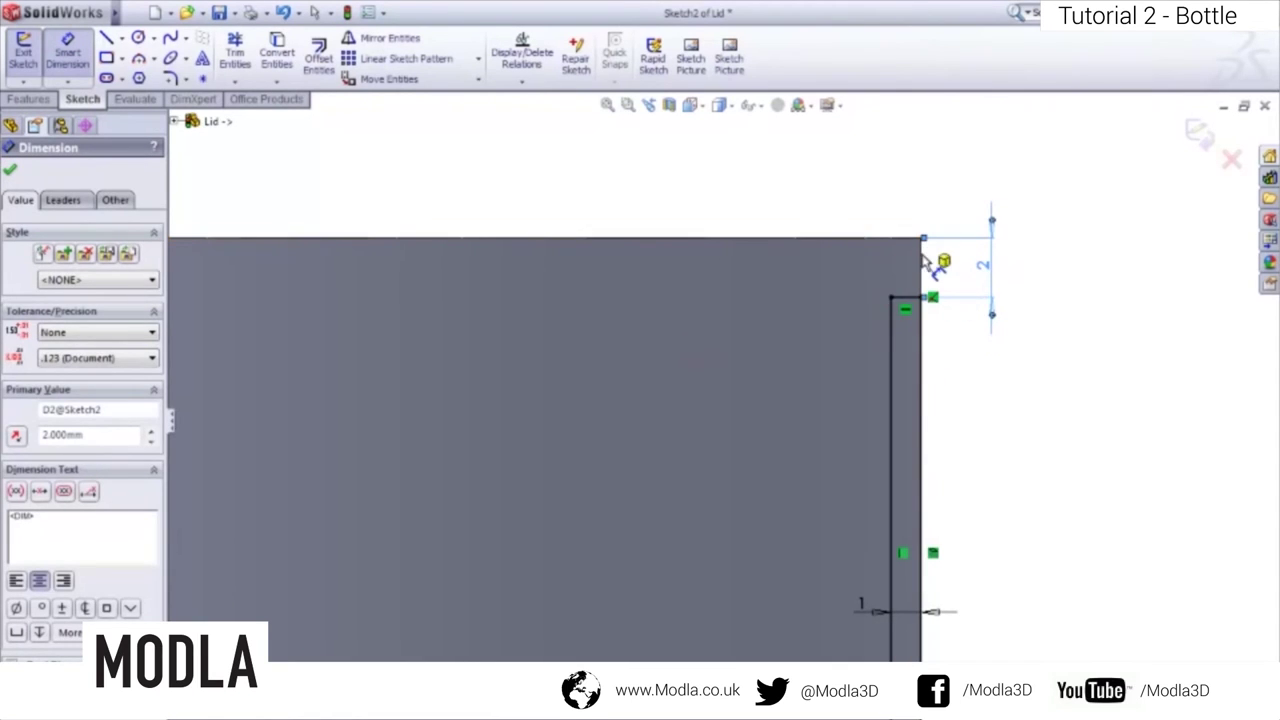
# - Finish dimensioning and exit the sketch of the narrow side profile on the lid
pyautogui.press('f')
pyautogui.press('Escape')
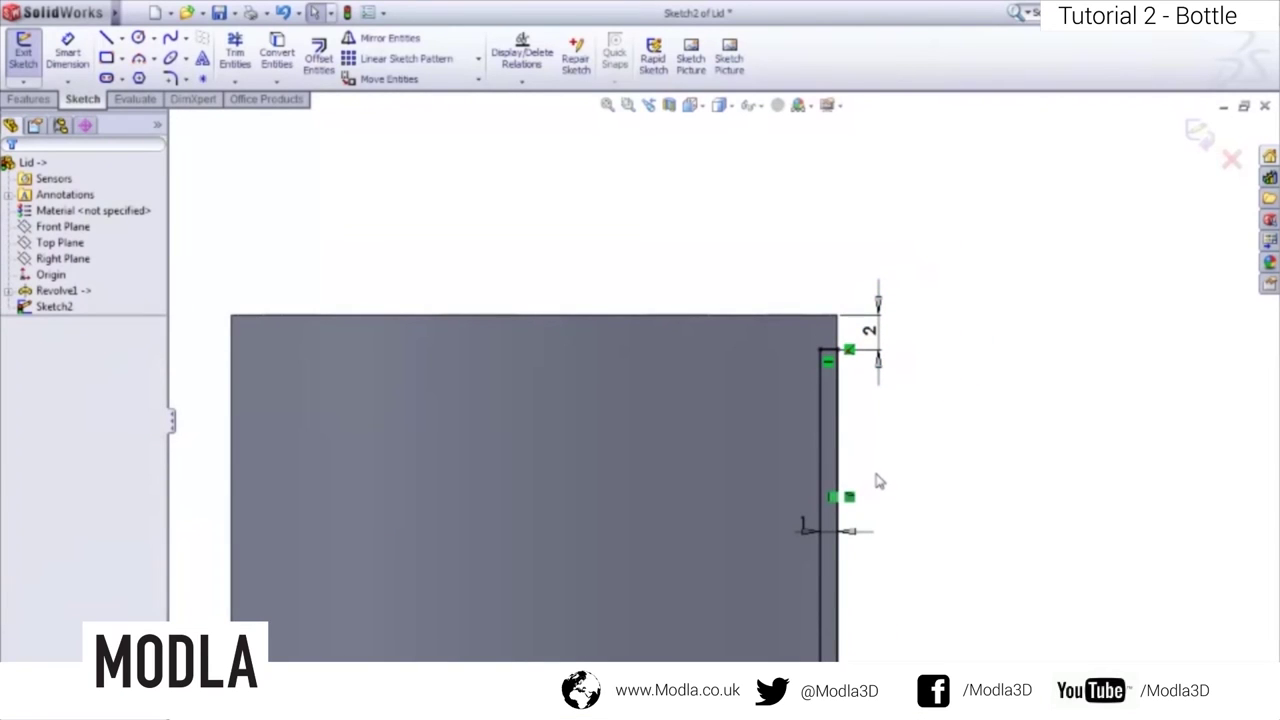
pyautogui.click(22, 52)
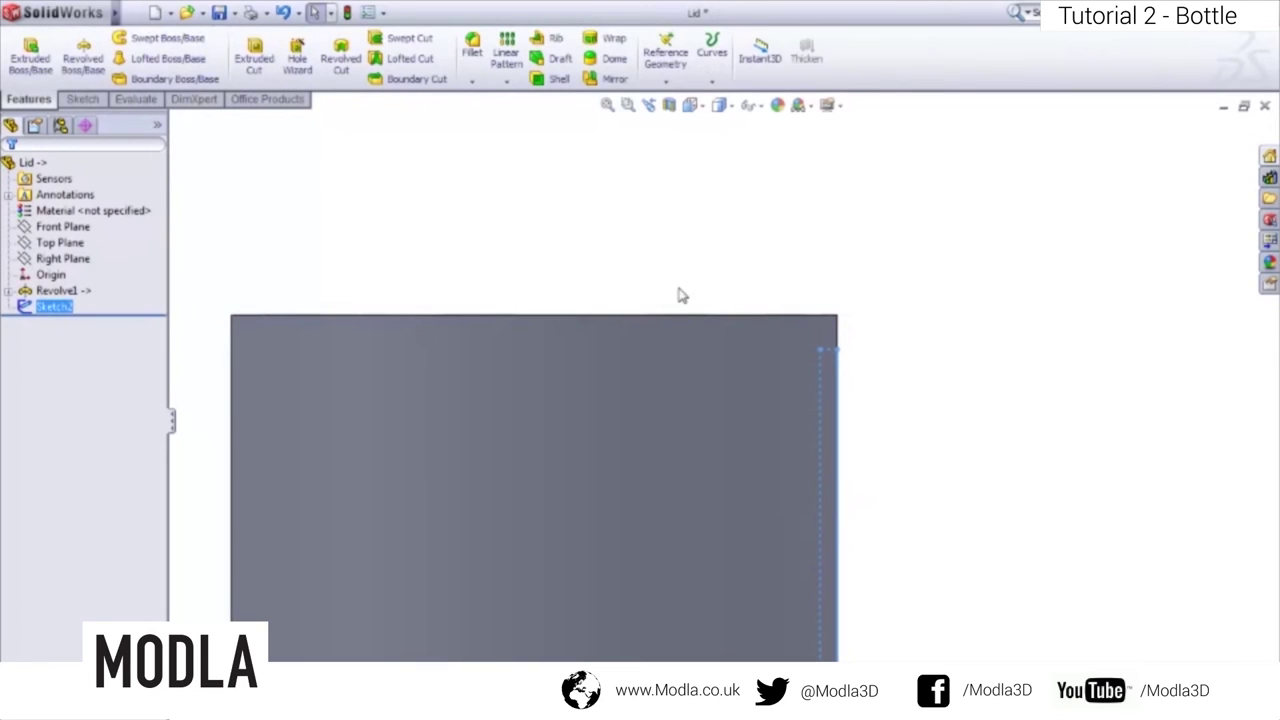
# - Create a reference axis through the lid's centre from its outer cylindrical face
pyautogui.scroll(3, 705, 307)
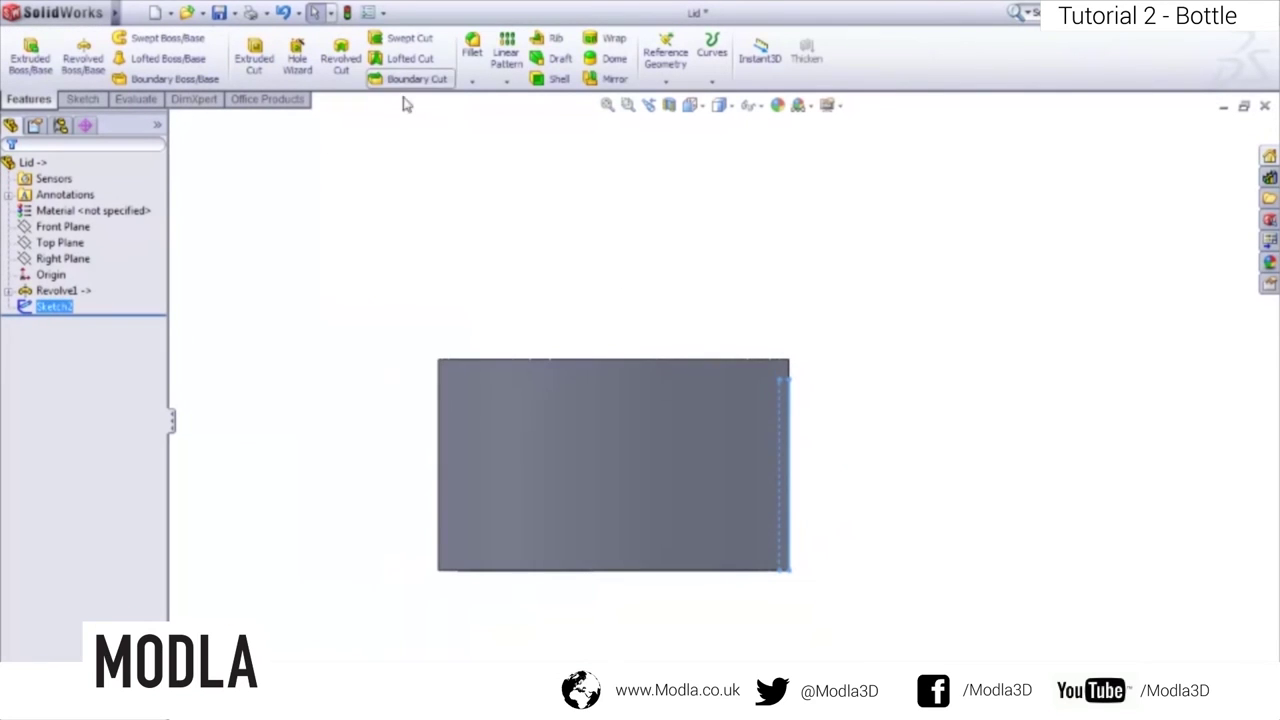
pyautogui.moveTo(651, 274); pyautogui.dragTo(618, 333, button='middle')
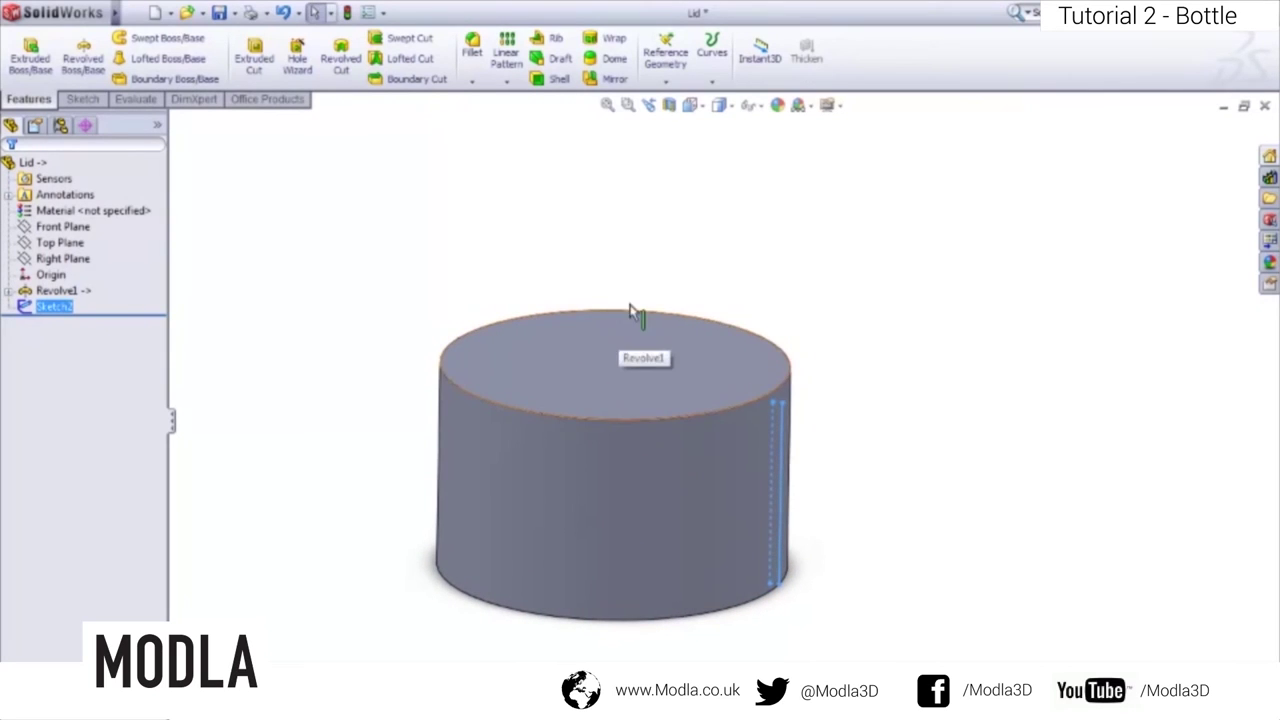
pyautogui.click(669, 84)
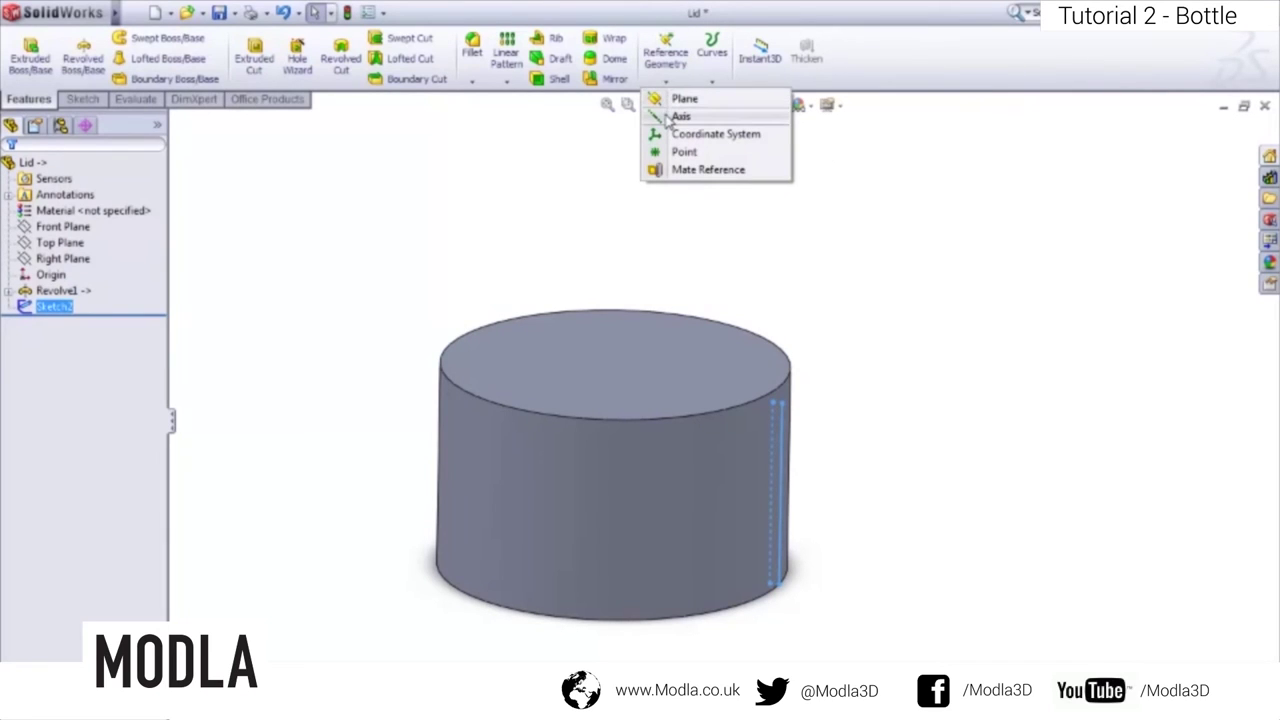
pyautogui.click(680, 117)
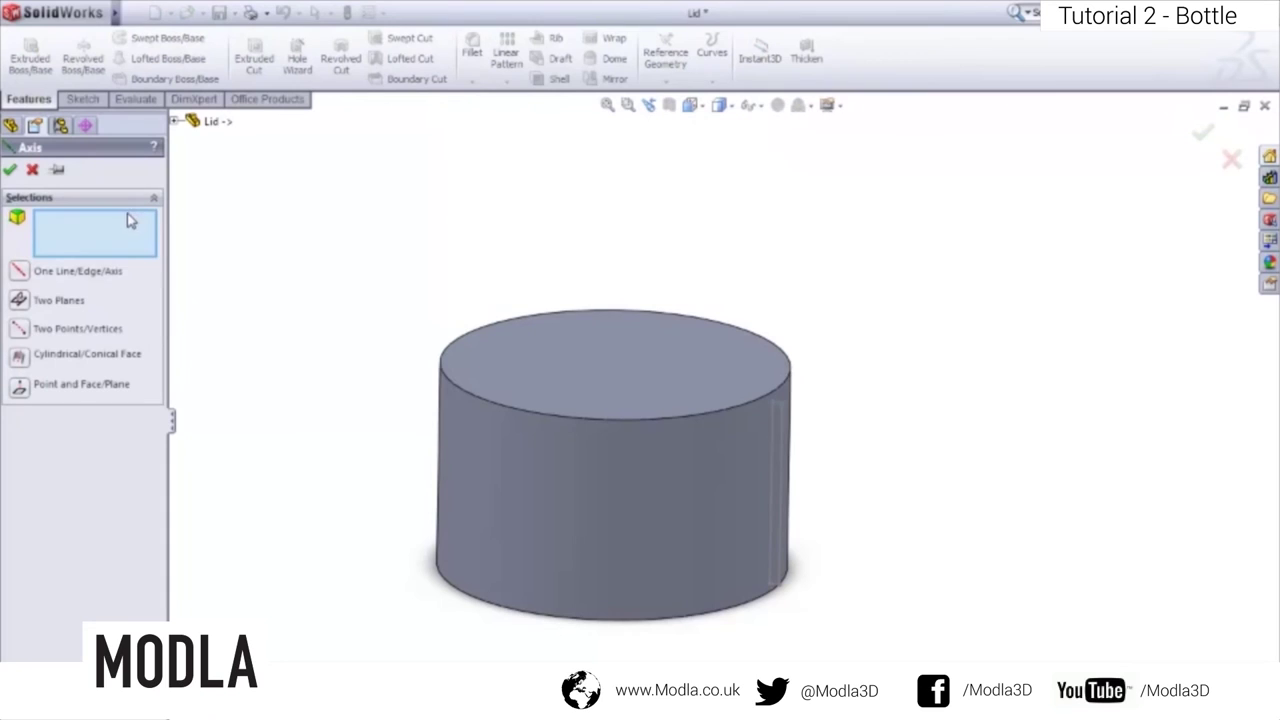
pyautogui.click(580, 474)
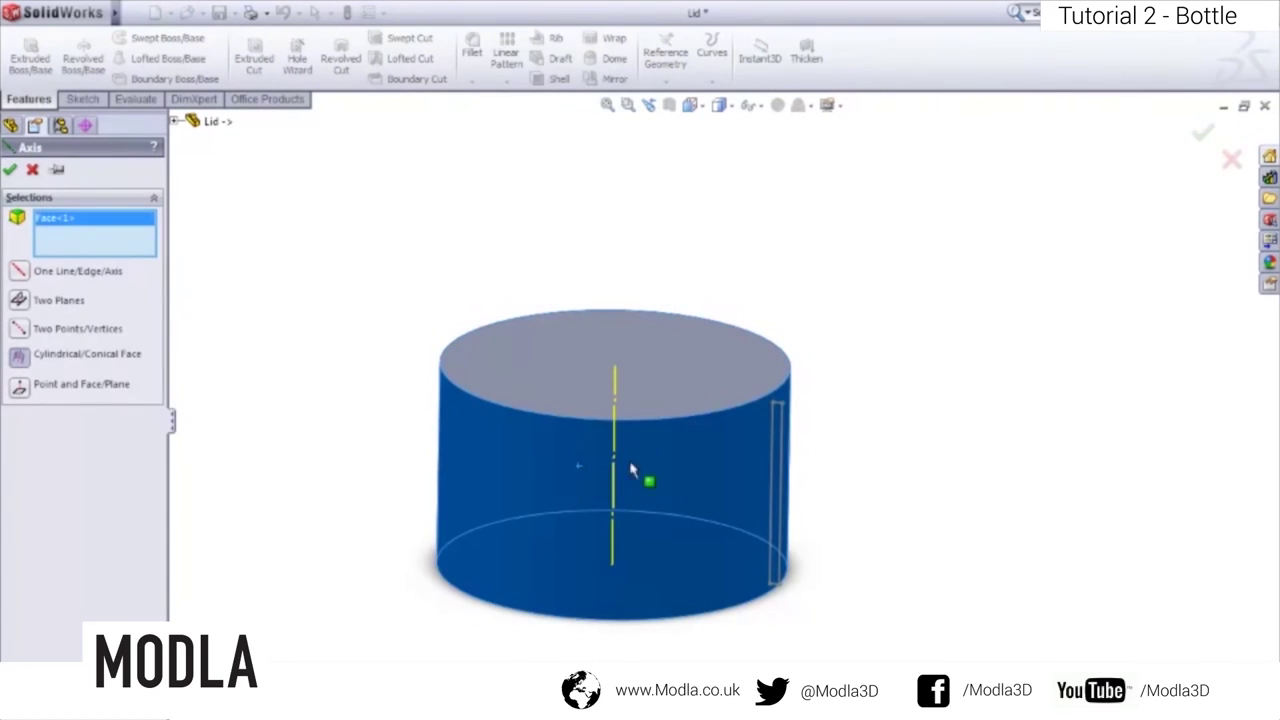
pyautogui.moveTo(650, 486); pyautogui.dragTo(634, 531, button='middle')
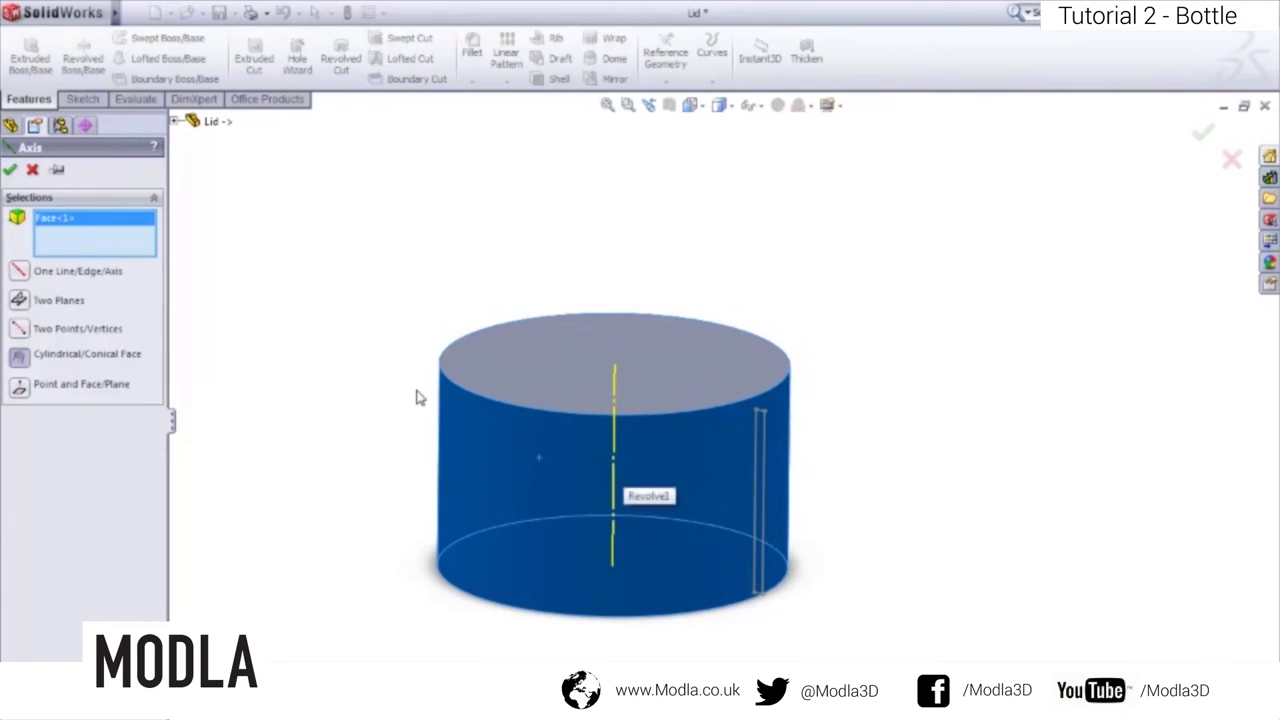
pyautogui.press('Return')
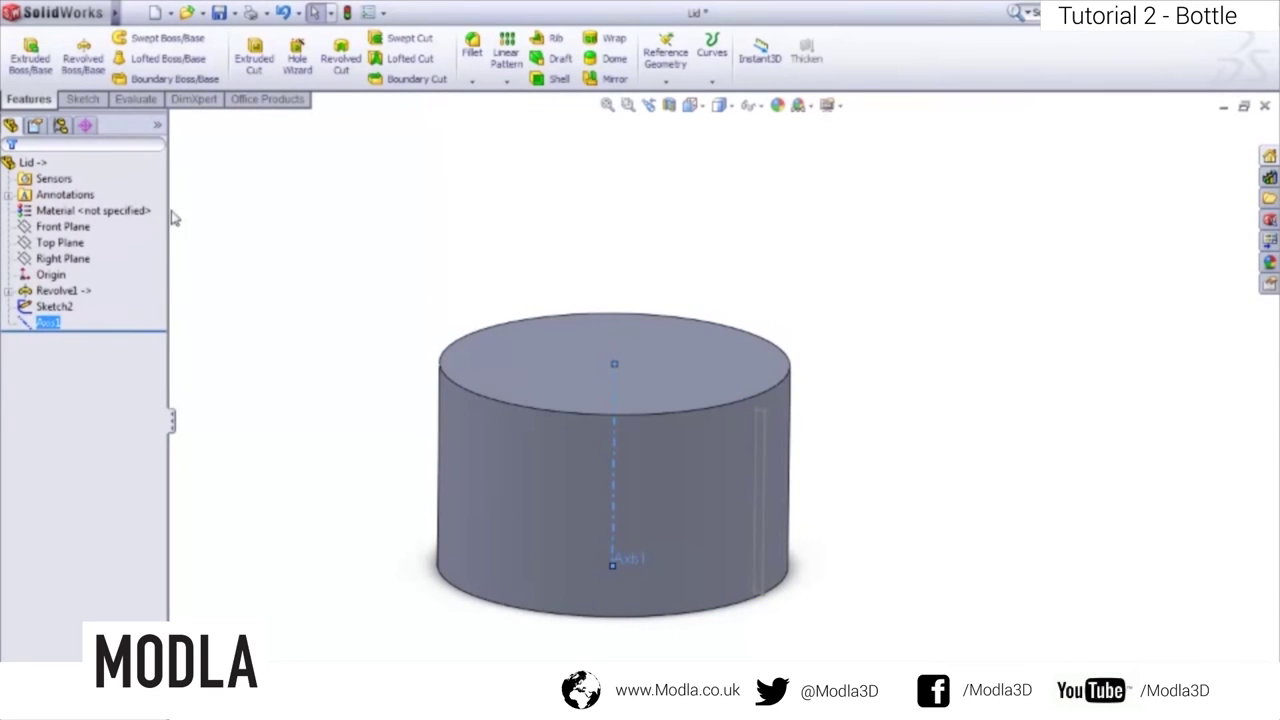
# - Set up a revolved cut of the narrow side profile sketch about the lid's centre axis with a 2 degree angle
pyautogui.click(338, 60)
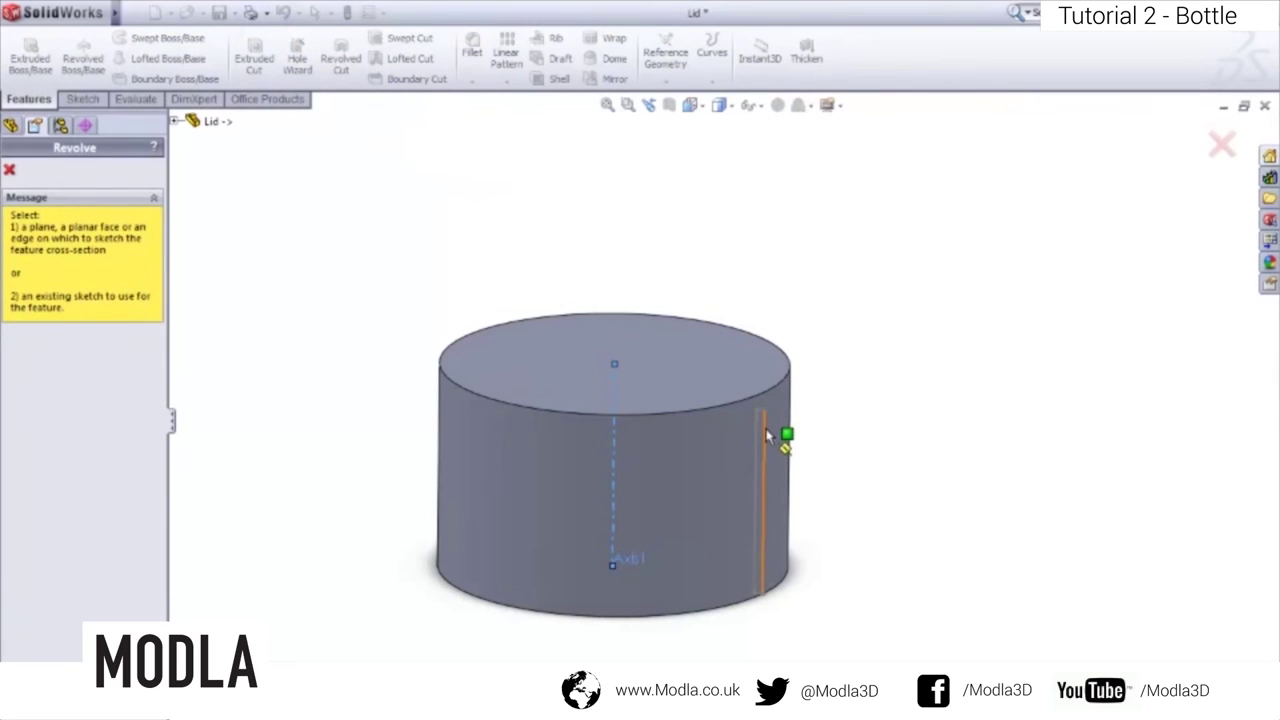
pyautogui.click(175, 121)
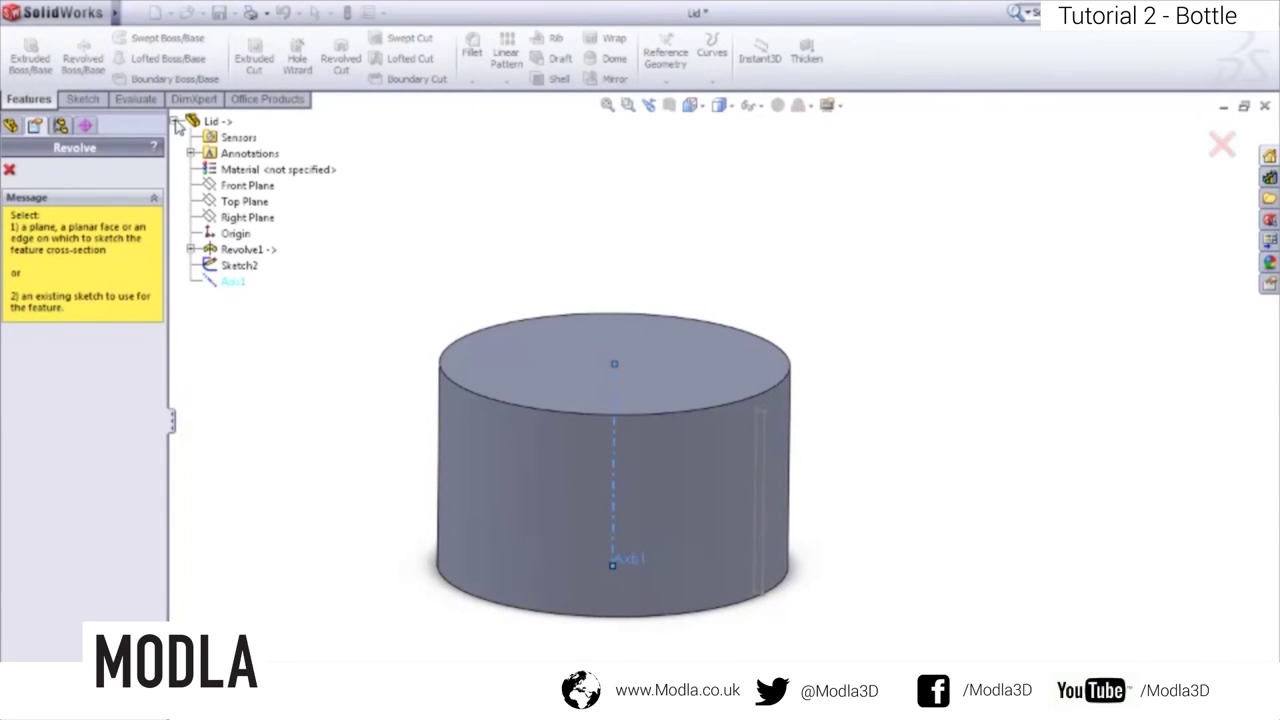
pyautogui.click(247, 268)
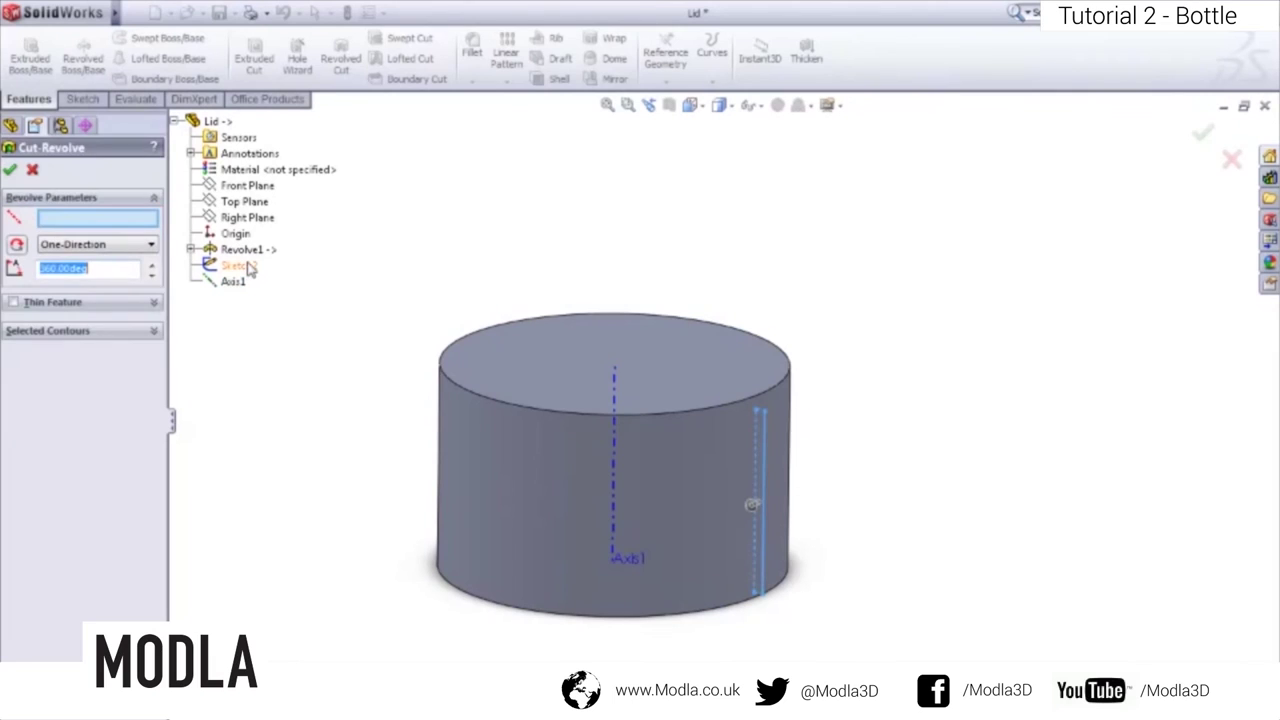
pyautogui.click(111, 224)
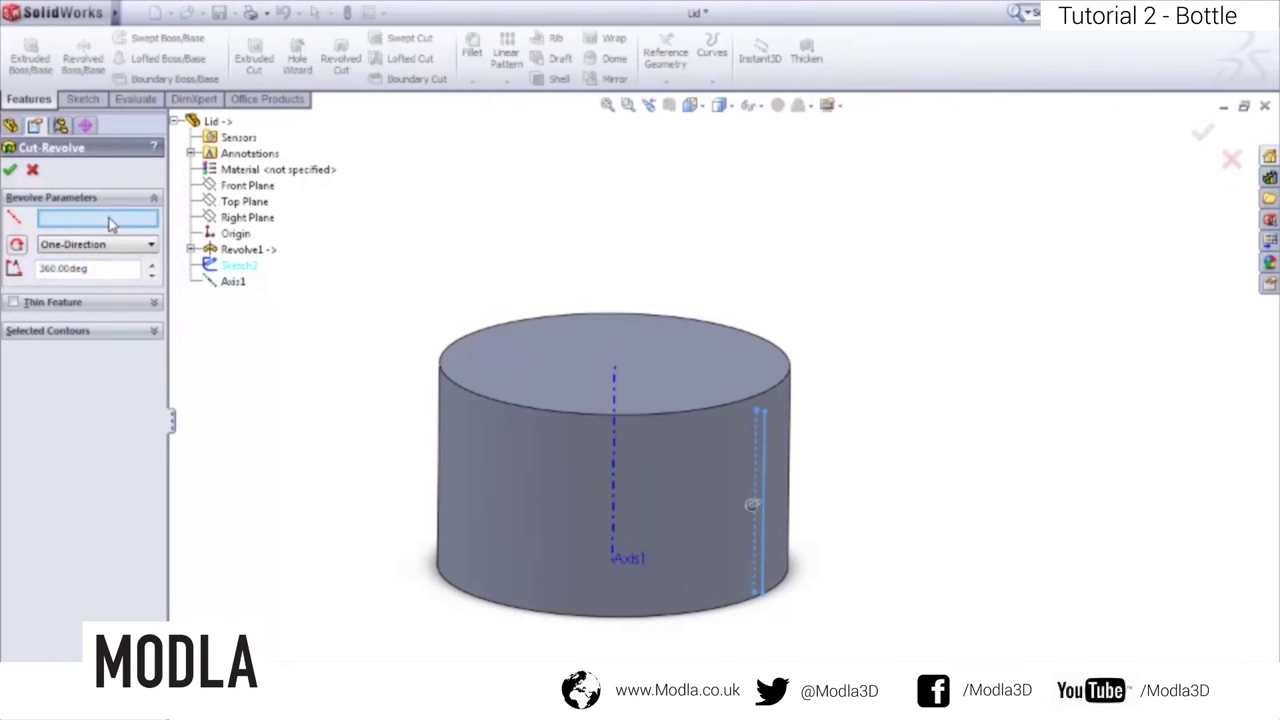
pyautogui.click(230, 283)
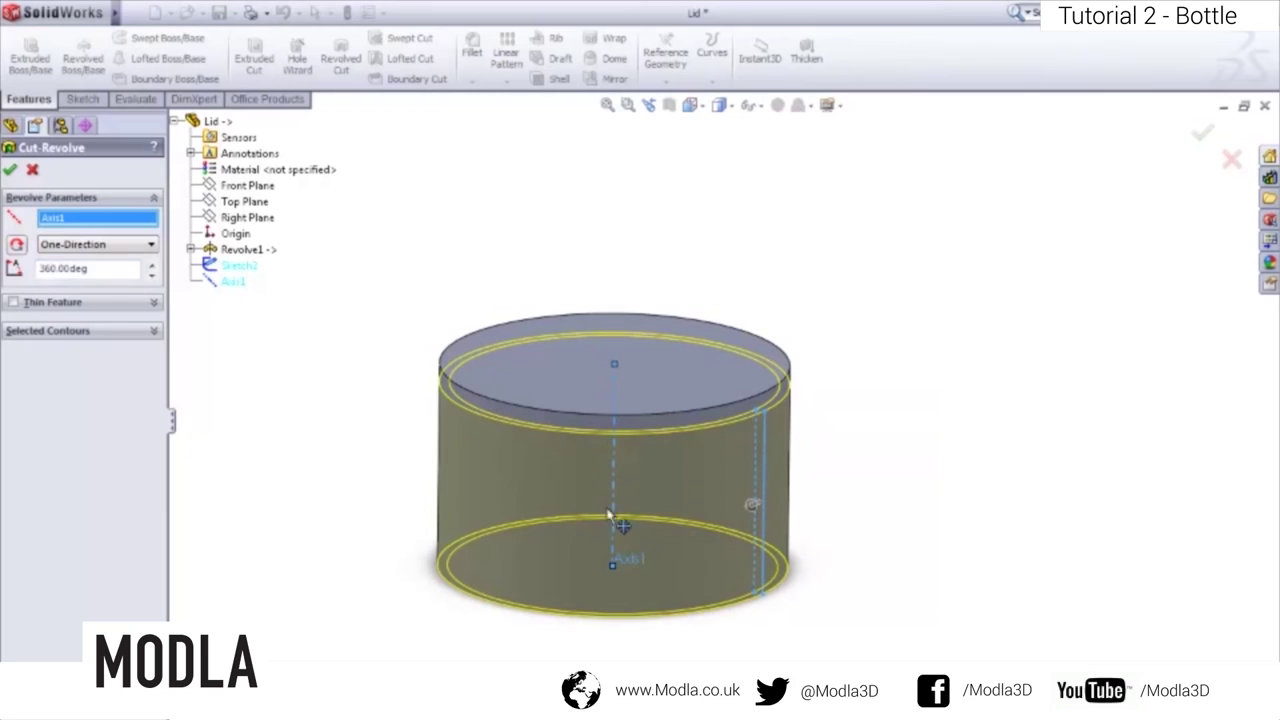
pyautogui.doubleClick(87, 268)
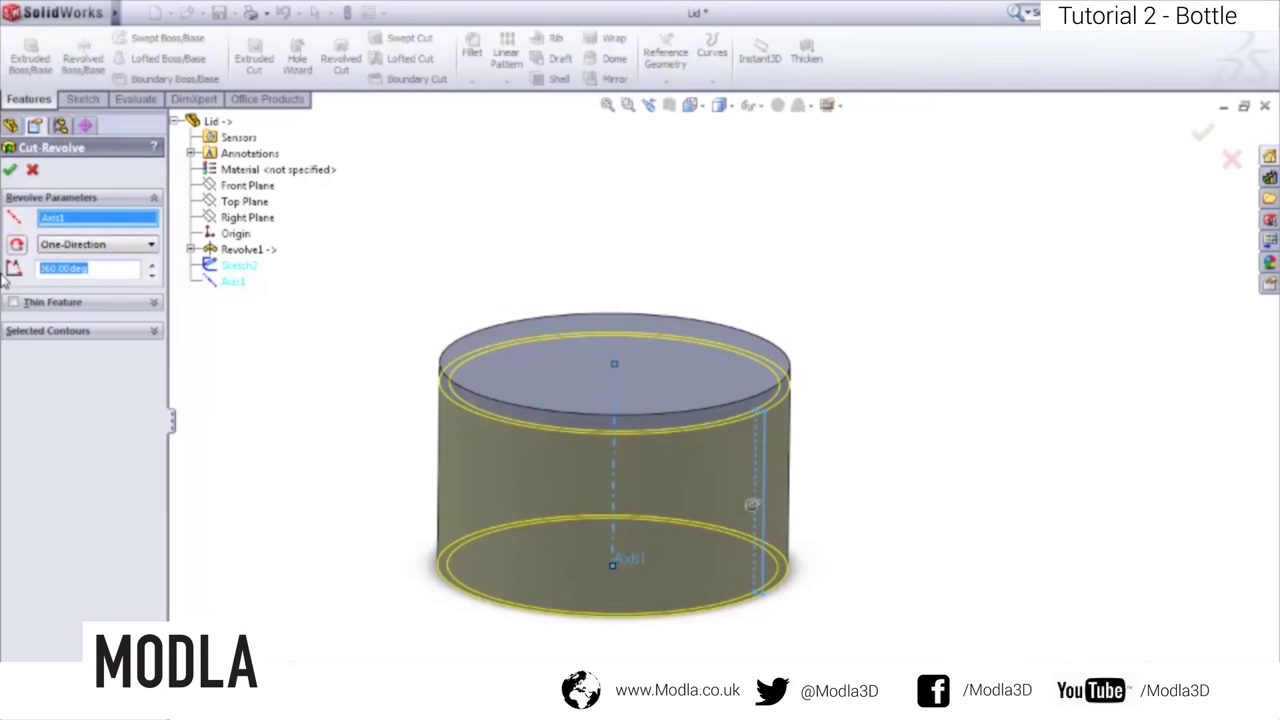
pyautogui.write('2')
pyautogui.press('Return')
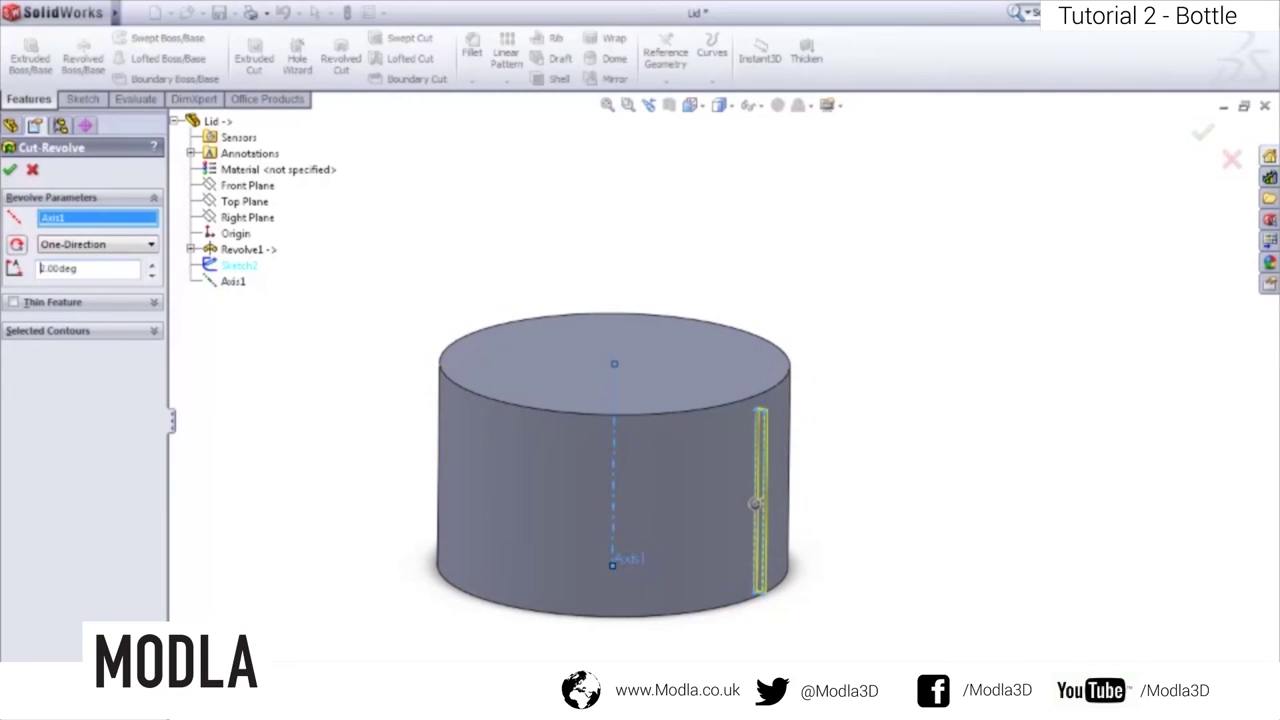
# - Set the revolved cut's direction type to Mid-Plane and accept the groove
pyautogui.moveTo(736, 420); pyautogui.dragTo(641, 451, button='middle')
pyautogui.scroll(-3, 641, 451)
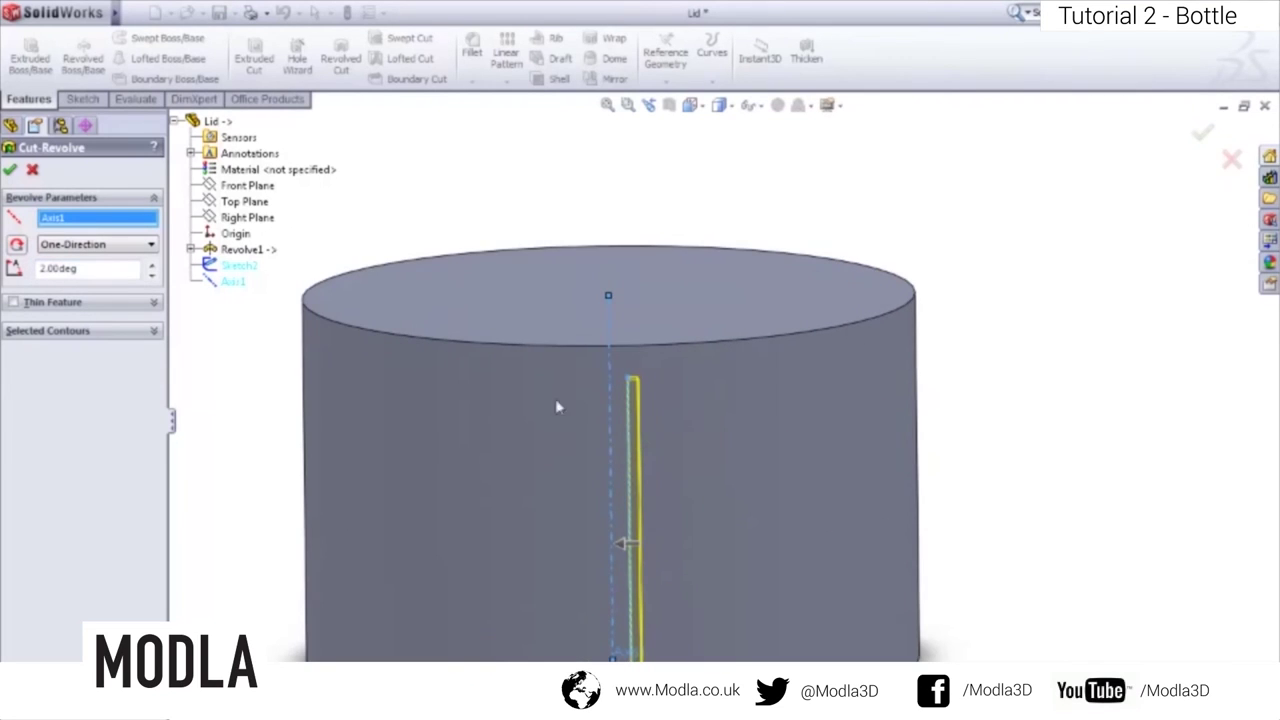
pyautogui.click(137, 250)
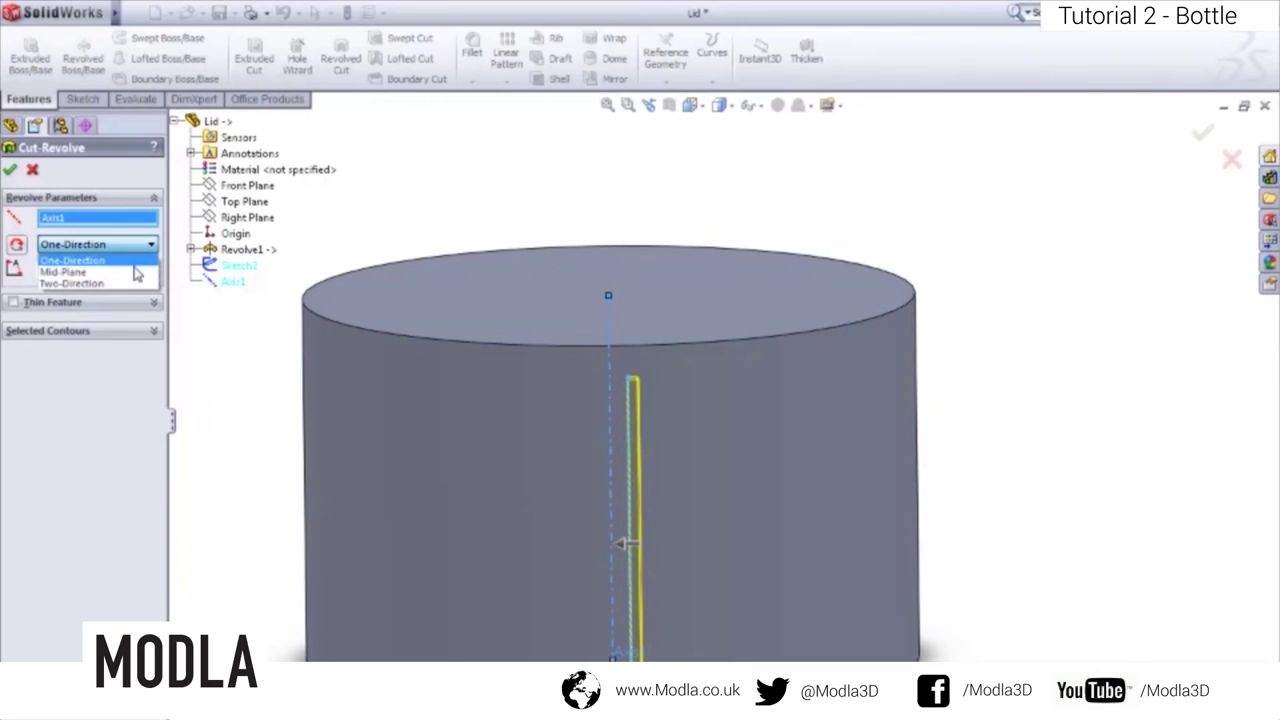
pyautogui.click(137, 272)
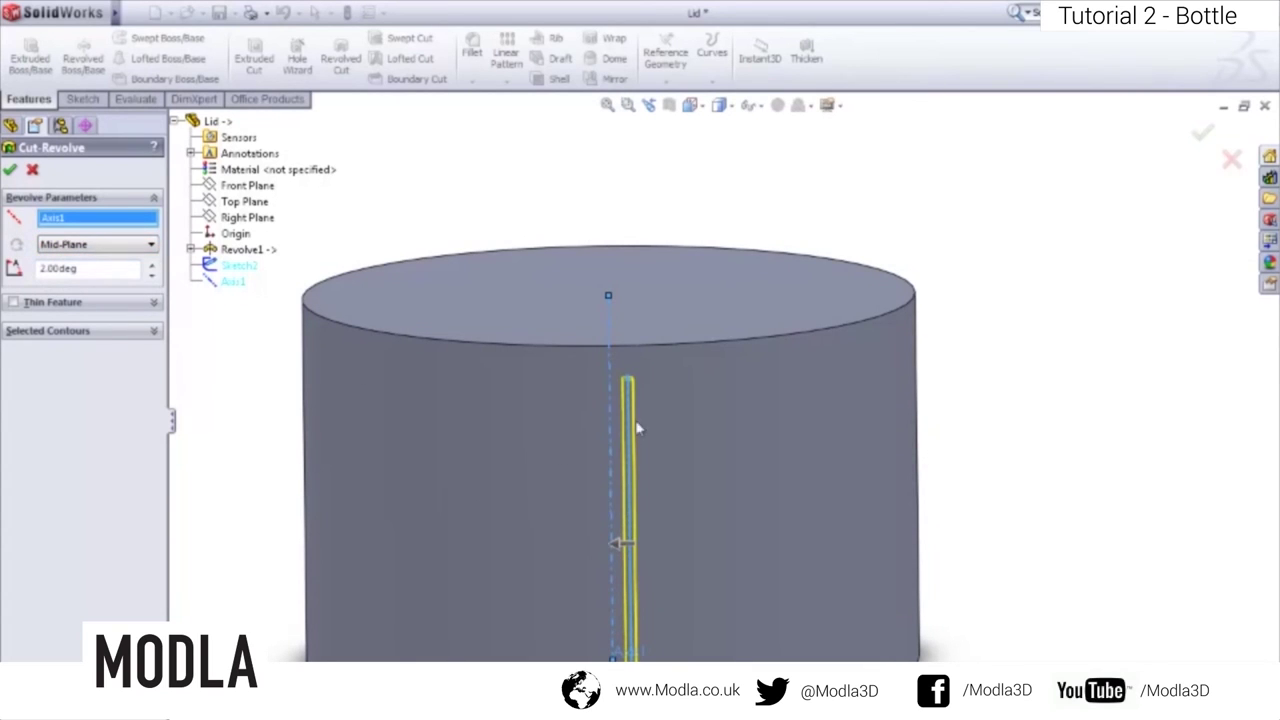
pyautogui.moveTo(658, 597); pyautogui.dragTo(743, 579, button='middle')
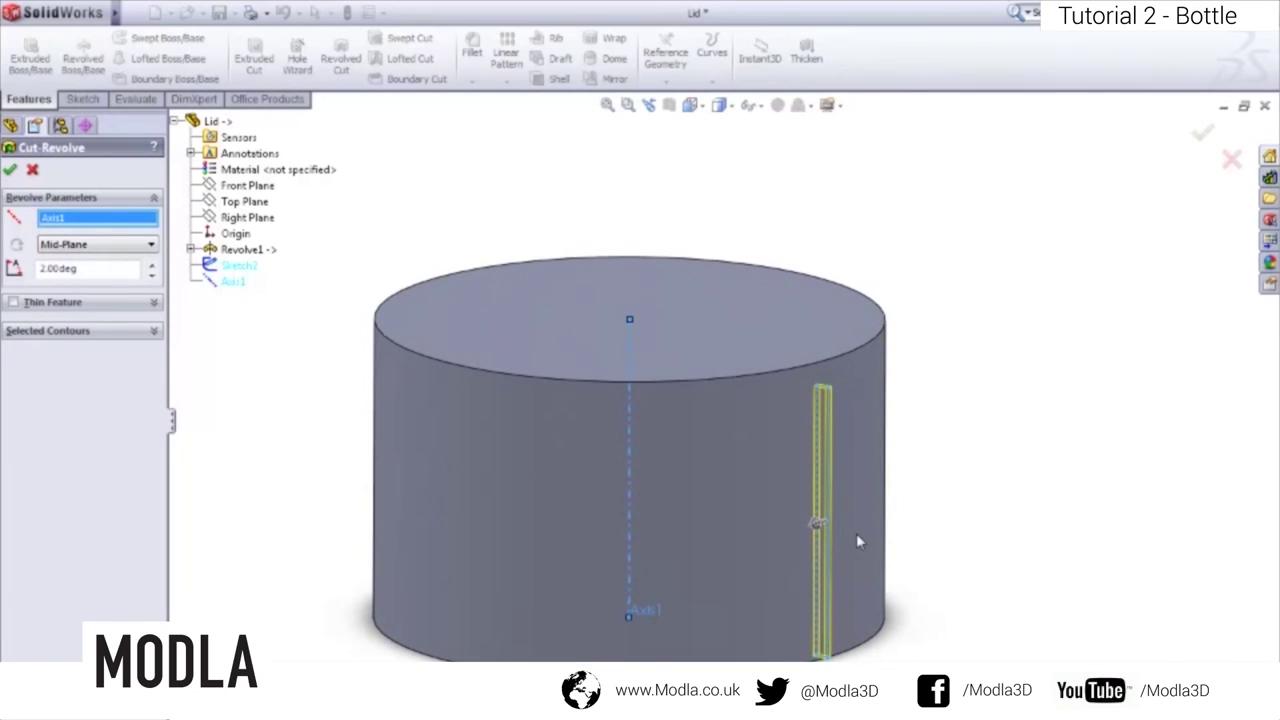
pyautogui.click(9, 171)
# - Circular-pattern the groove cut around the lid's centre axis with 73 equally spaced instances over 360 degrees
pyautogui.moveTo(371, 329); pyautogui.dragTo(543, 374, button='middle')
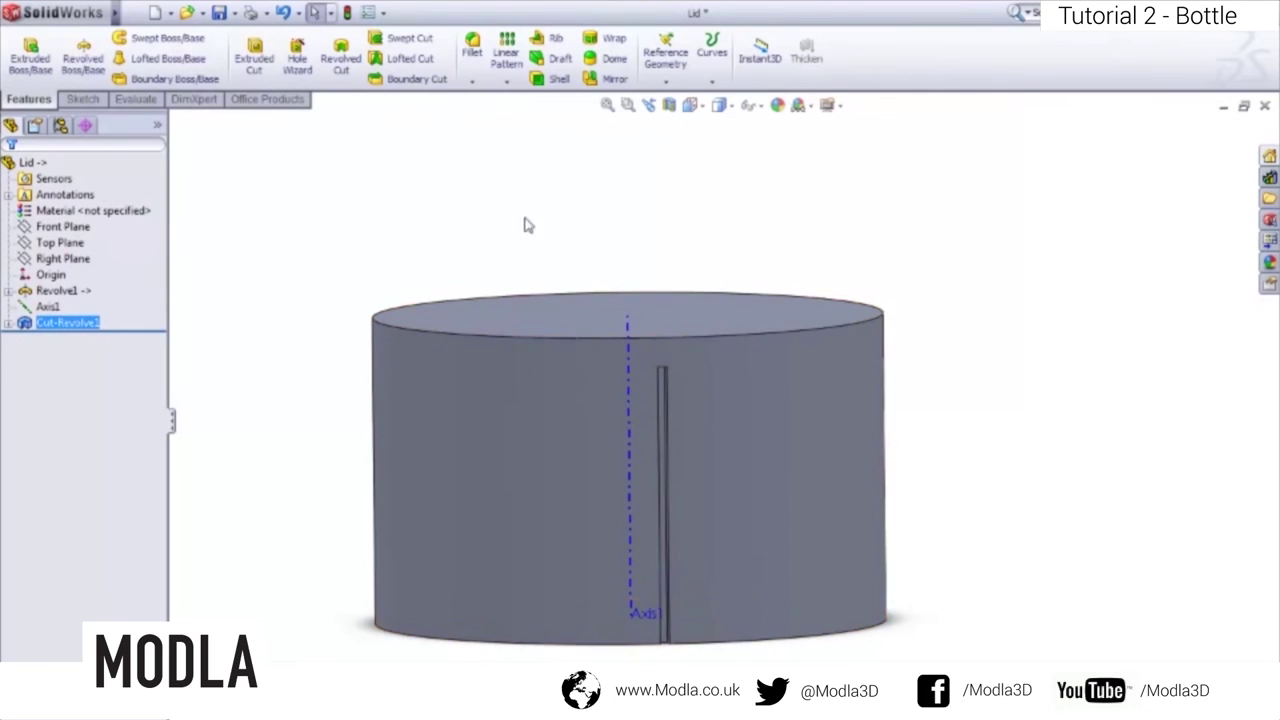
pyautogui.click(506, 82)
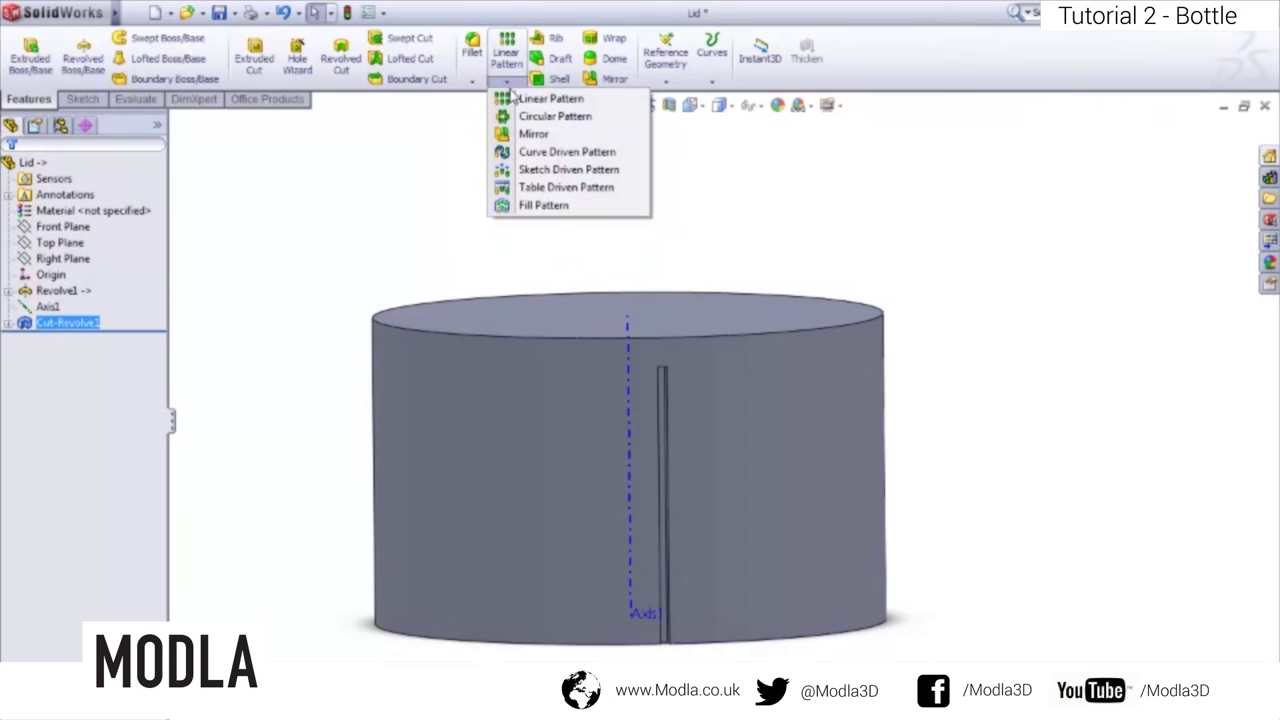
pyautogui.click(512, 118)
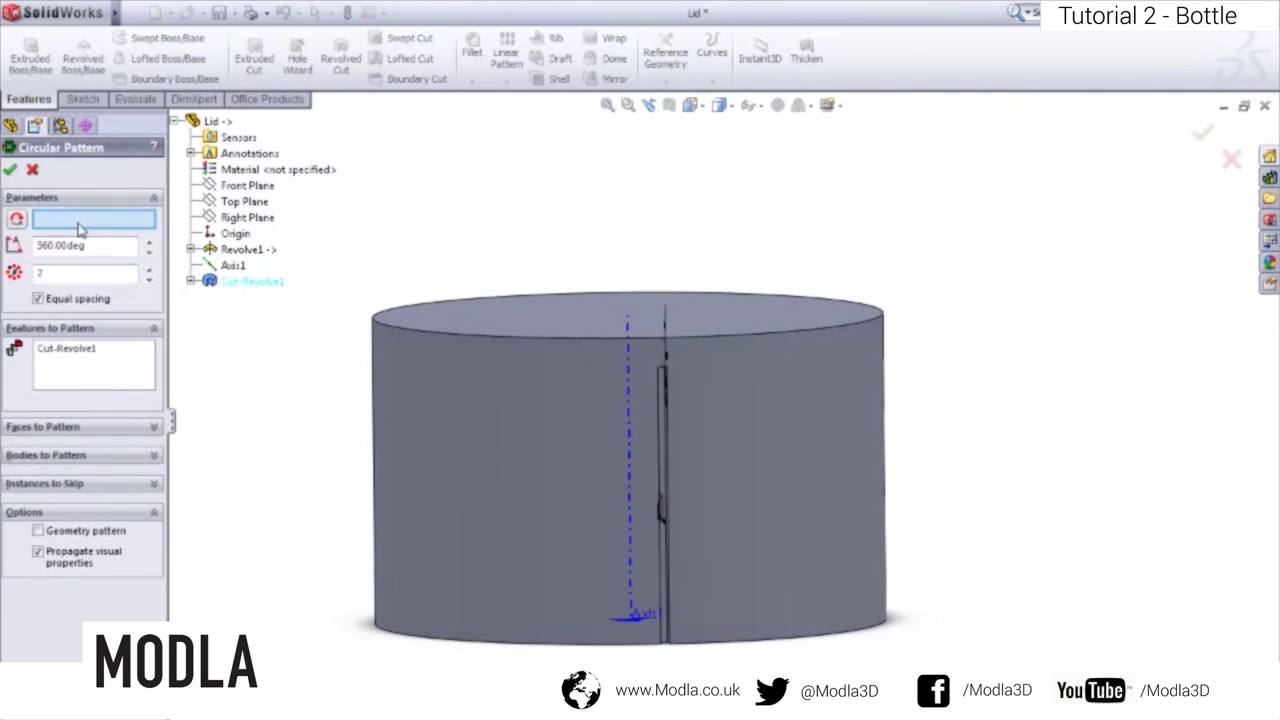
pyautogui.click(233, 265)
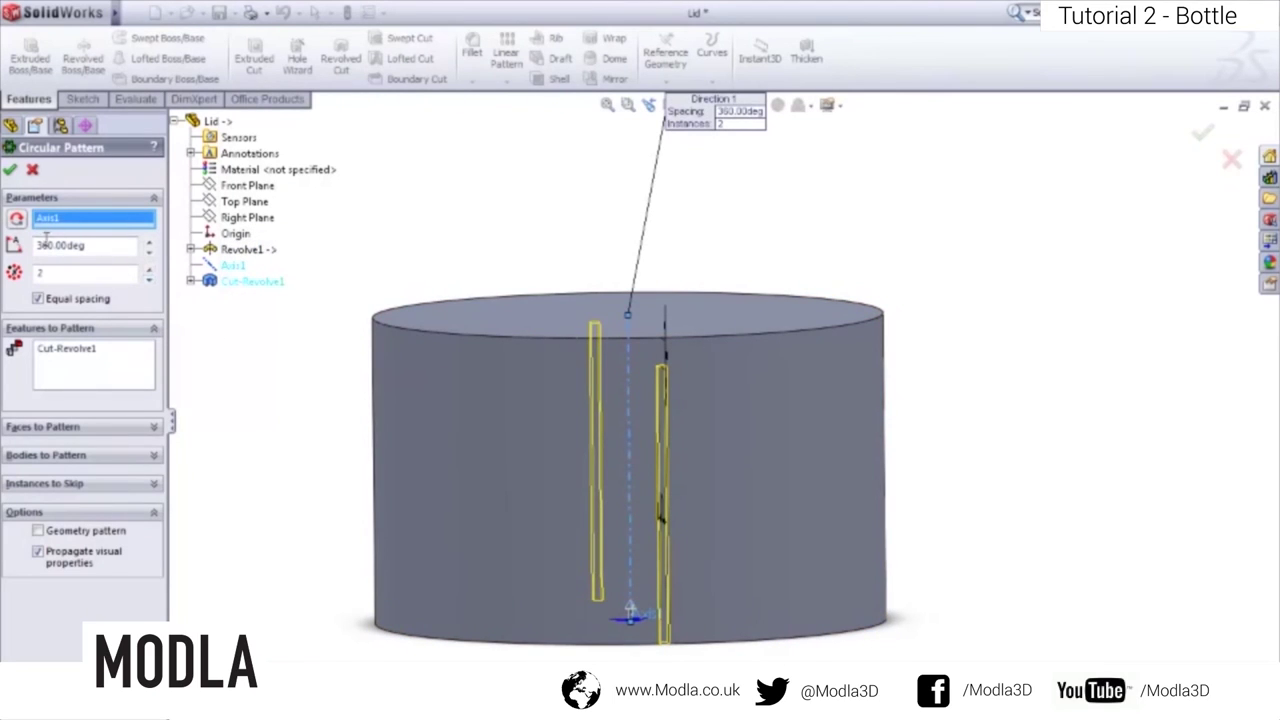
pyautogui.click(150, 274)
pyautogui.click(150, 274)
pyautogui.click(150, 274)
pyautogui.click(150, 274)
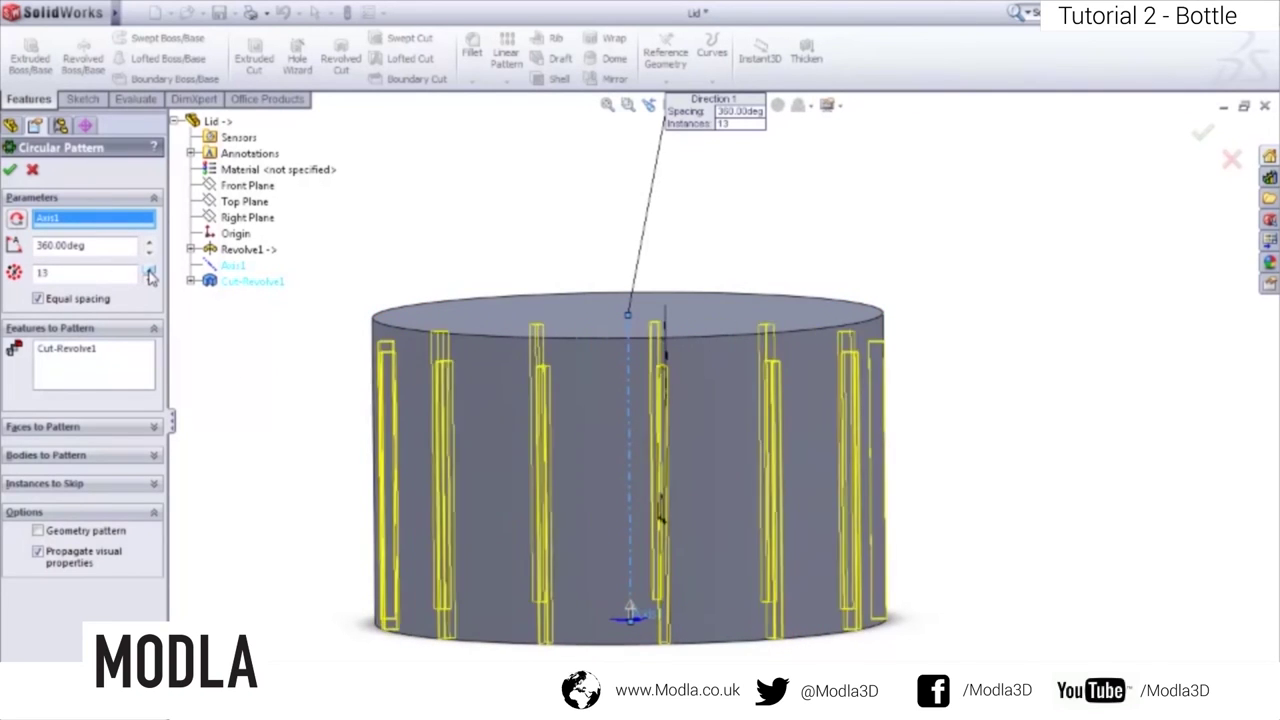
pyautogui.click(150, 274)
pyautogui.click(150, 274)
pyautogui.click(150, 274)
pyautogui.click(150, 274)
pyautogui.click(150, 274)
pyautogui.click(150, 274)
pyautogui.click(150, 274)
pyautogui.click(150, 274)
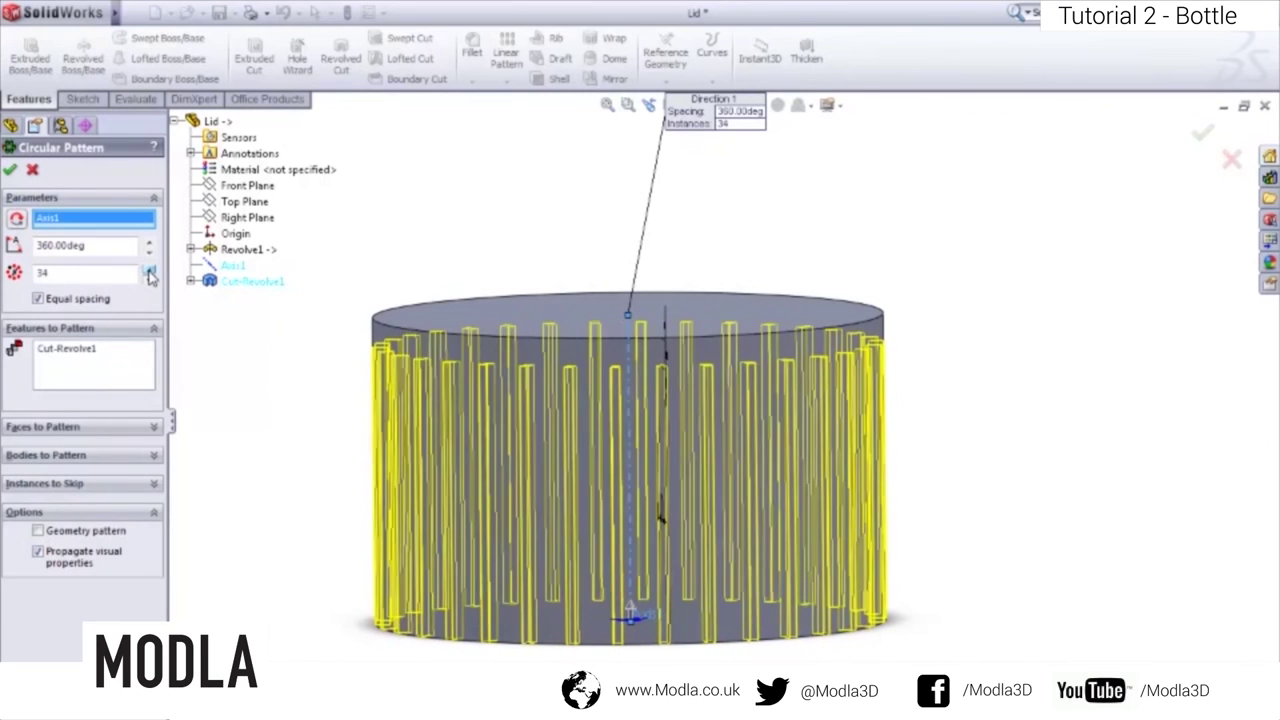
pyautogui.click(150, 274)
pyautogui.click(150, 274)
pyautogui.click(150, 274)
pyautogui.click(150, 274)
pyautogui.click(150, 274)
pyautogui.click(150, 274)
pyautogui.click(150, 274)
pyautogui.click(150, 274)
pyautogui.click(150, 274)
pyautogui.click(150, 274)
pyautogui.click(150, 274)
pyautogui.click(150, 274)
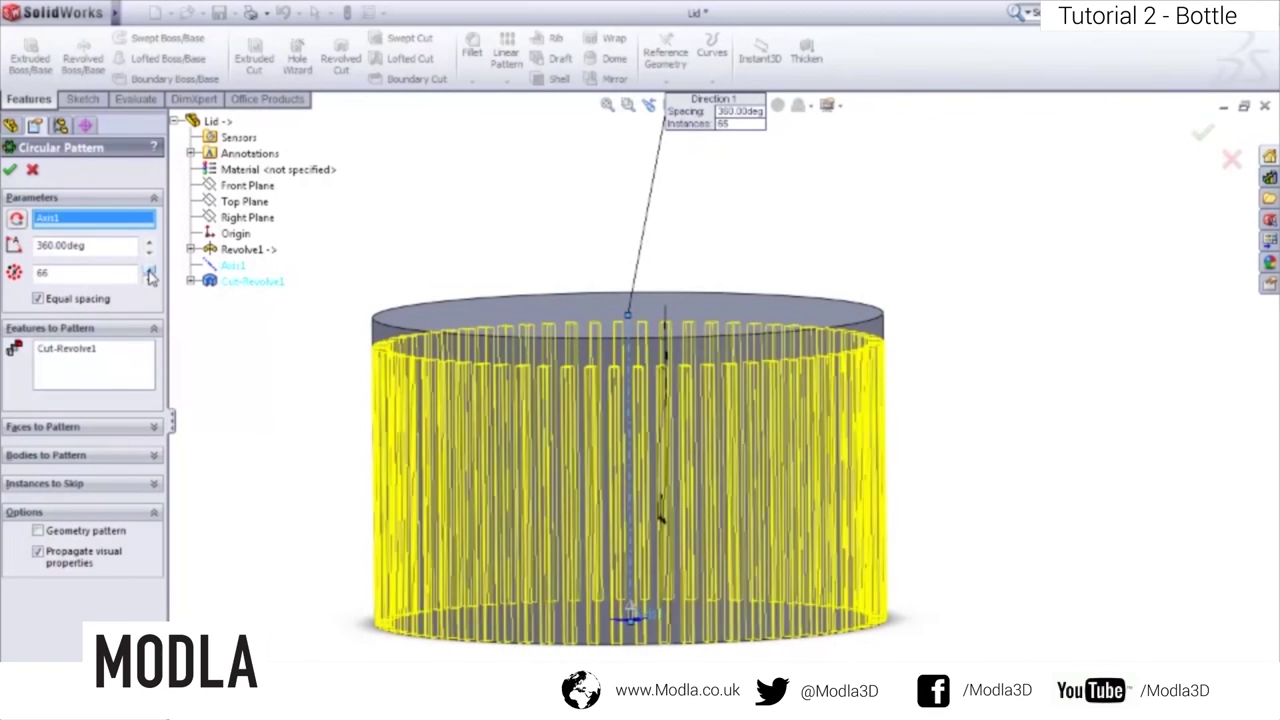
pyautogui.click(150, 274)
pyautogui.click(150, 274)
pyautogui.click(150, 274)
pyautogui.click(150, 274)
pyautogui.click(150, 274)
pyautogui.click(150, 274)
pyautogui.click(150, 274)
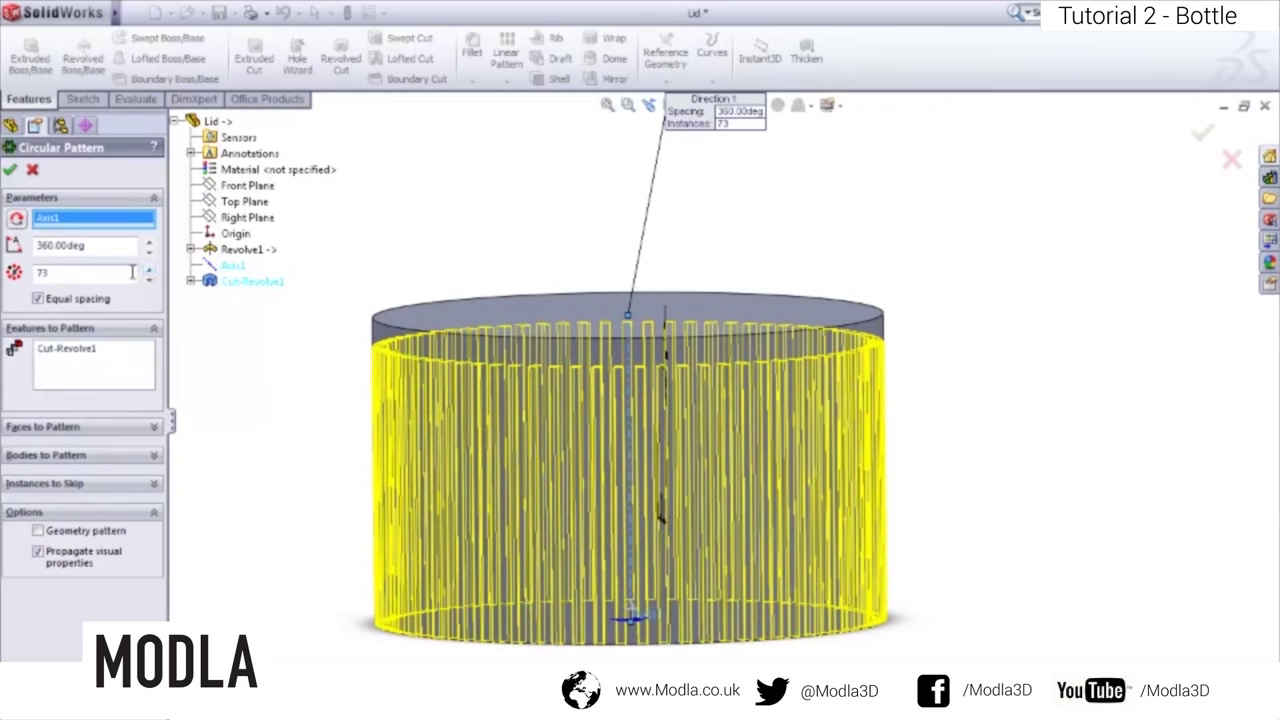
pyautogui.click(38, 299)
pyautogui.click(38, 299)
pyautogui.press('Return')
# - Fillet the lid's top outer edge with a constant 2 mm radius
pyautogui.moveTo(548, 284); pyautogui.dragTo(360, 282, button='middle')
pyautogui.moveTo(365, 334); pyautogui.dragTo(353, 383, button='middle')
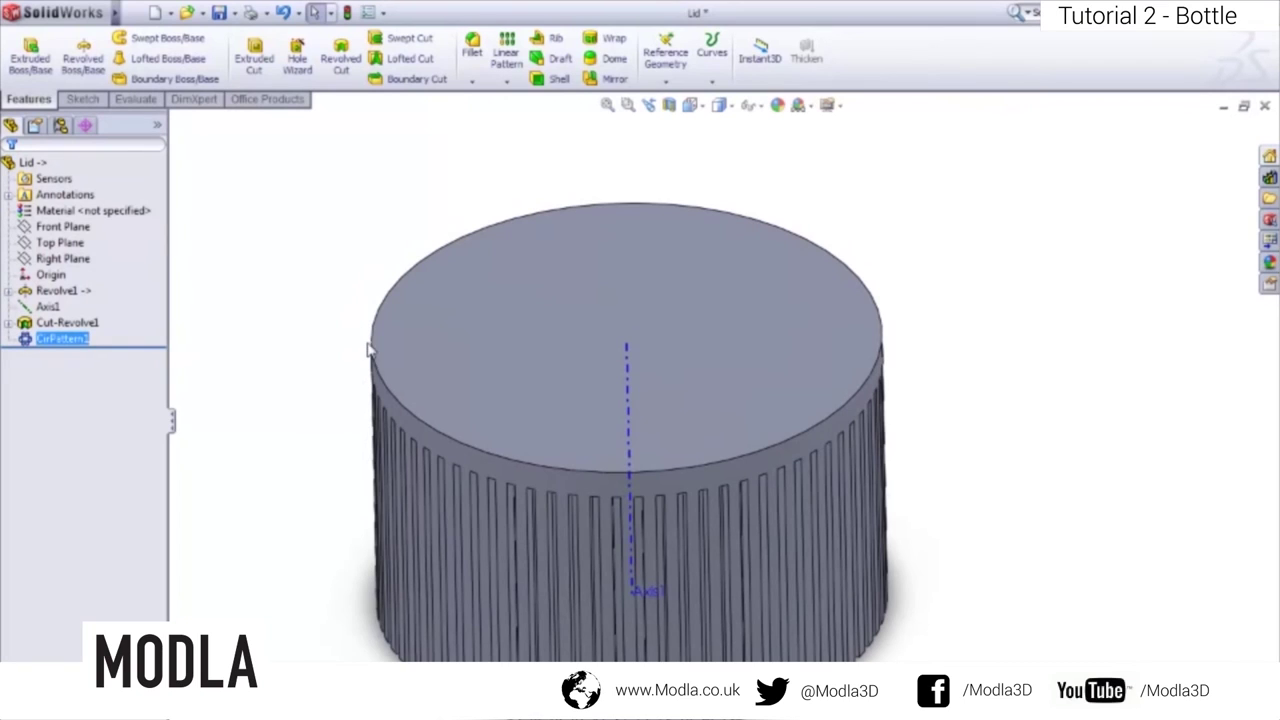
pyautogui.click(472, 55)
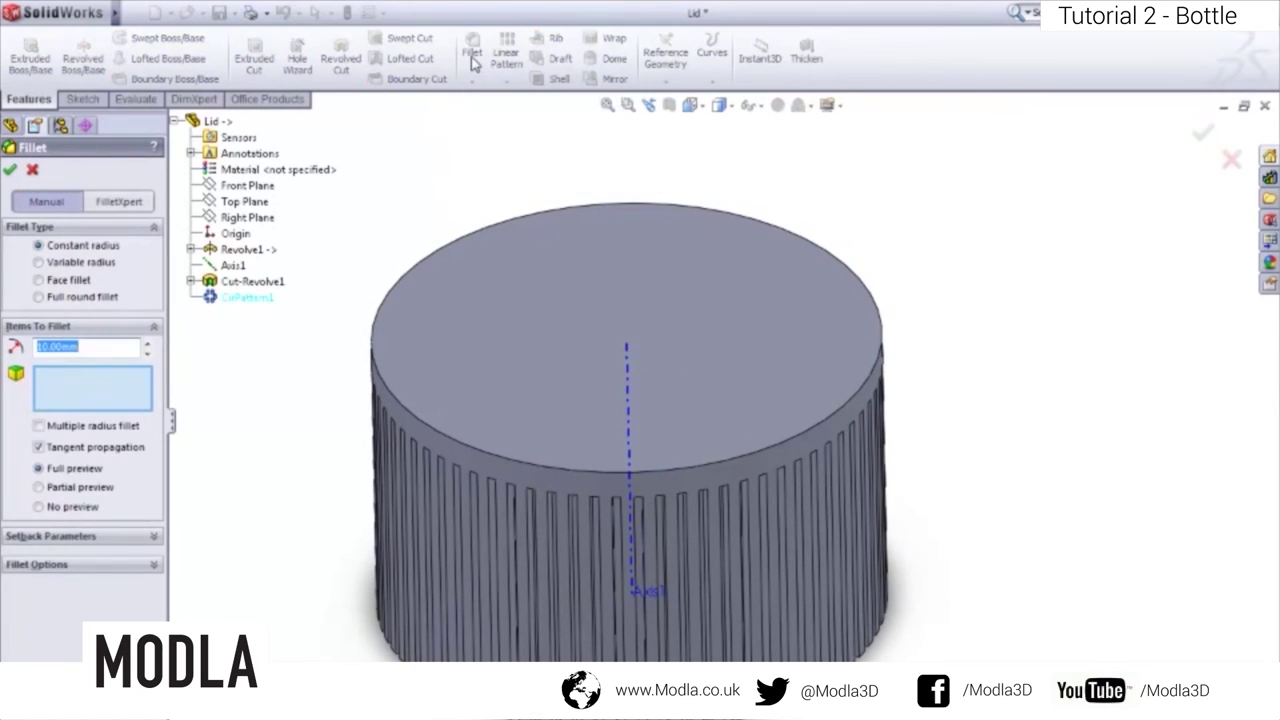
pyautogui.write('2')
pyautogui.click(876, 366)
pyautogui.click(872, 368)
pyautogui.moveTo(608, 449); pyautogui.dragTo(380, 449, button='middle')
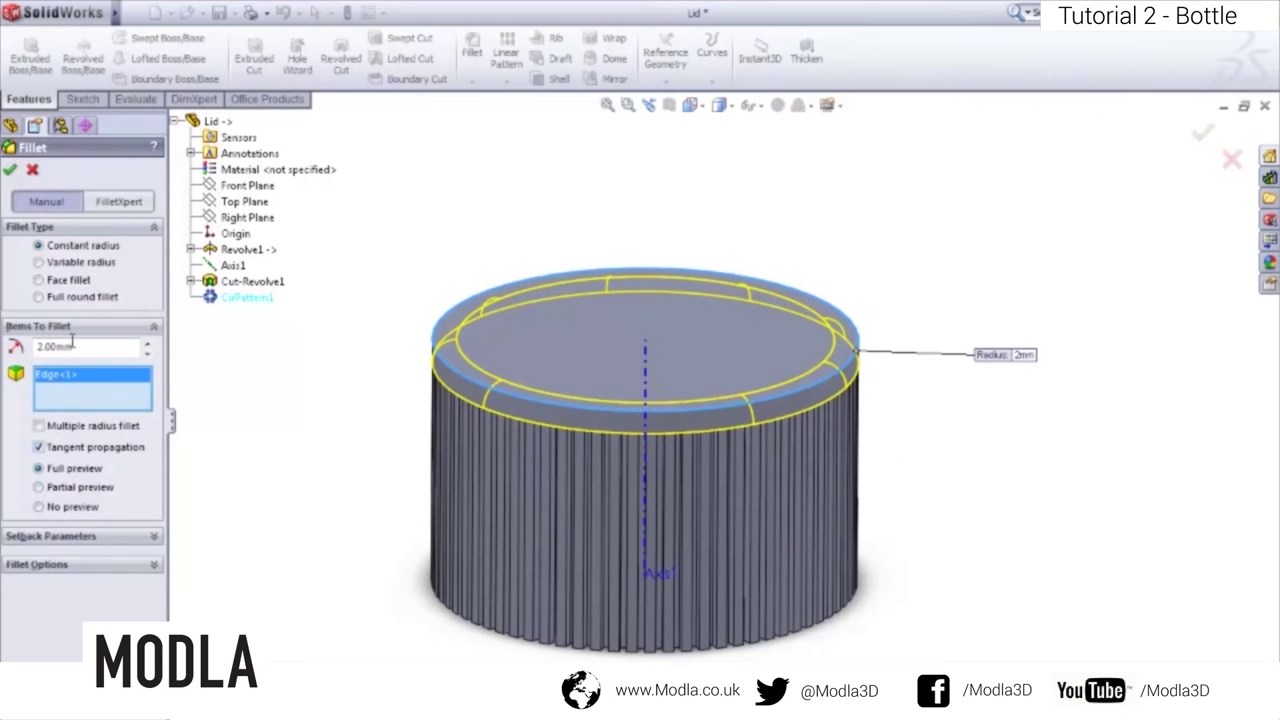
pyautogui.click(10, 171)
# - Apply the yellow high gloss plastic appearance to the whole lid part
pyautogui.moveTo(382, 284); pyautogui.dragTo(432, 342, button='middle')
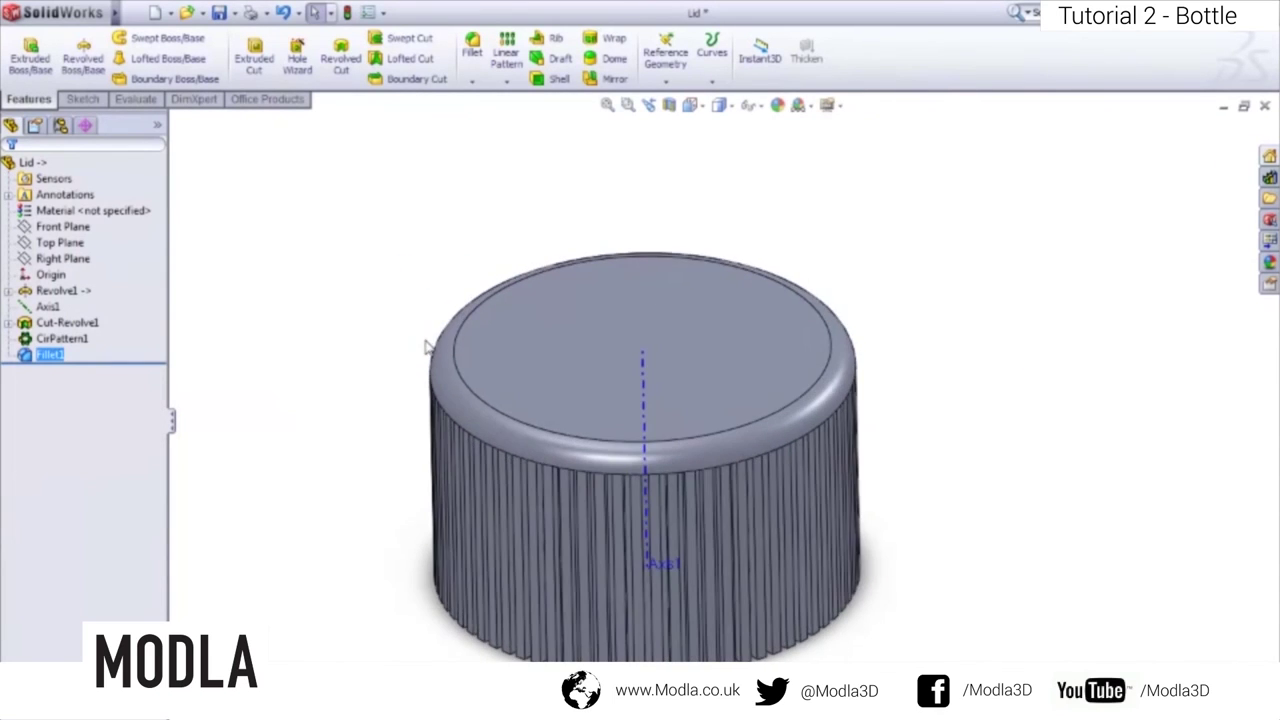
pyautogui.click(1269, 263)
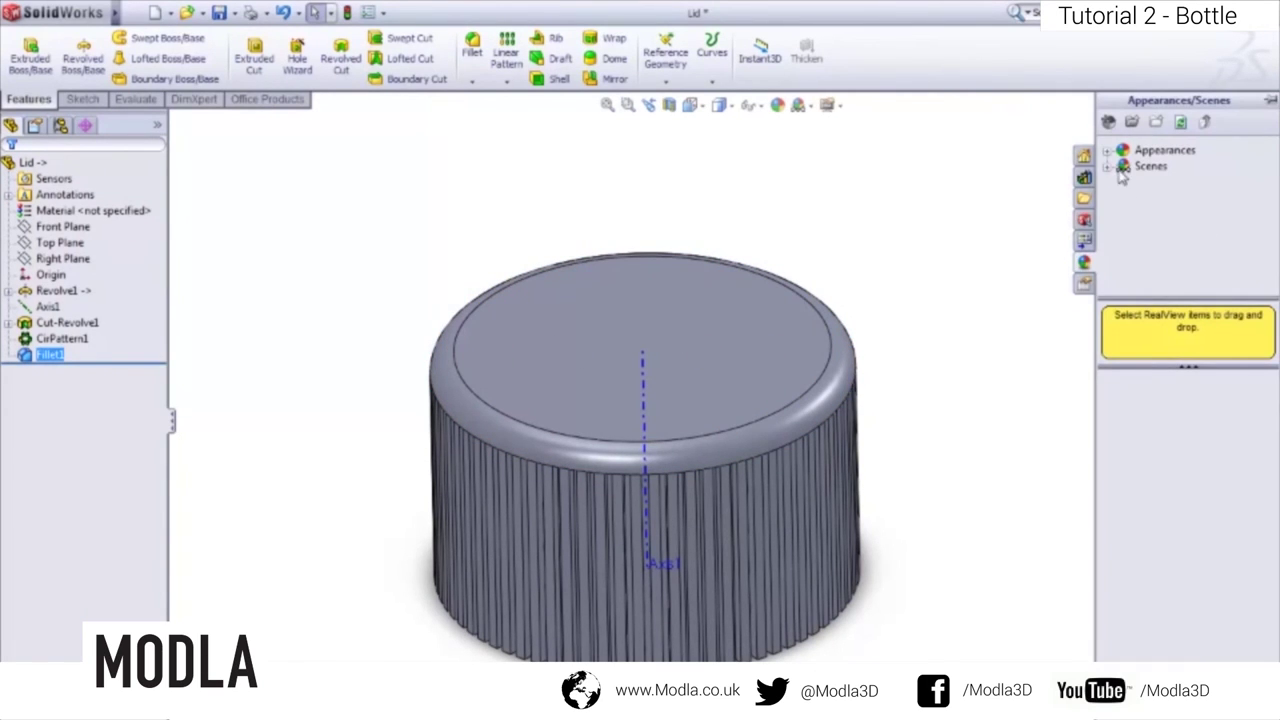
pyautogui.click(33, 162)
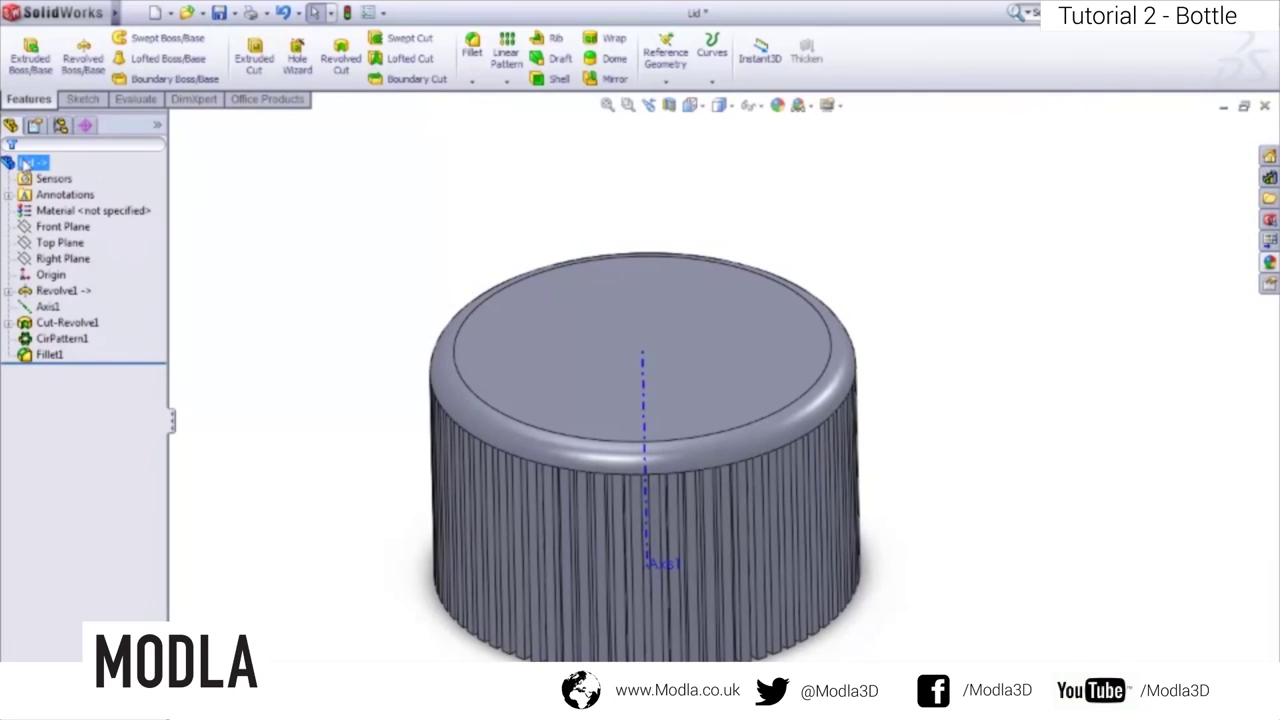
pyautogui.click(1271, 264)
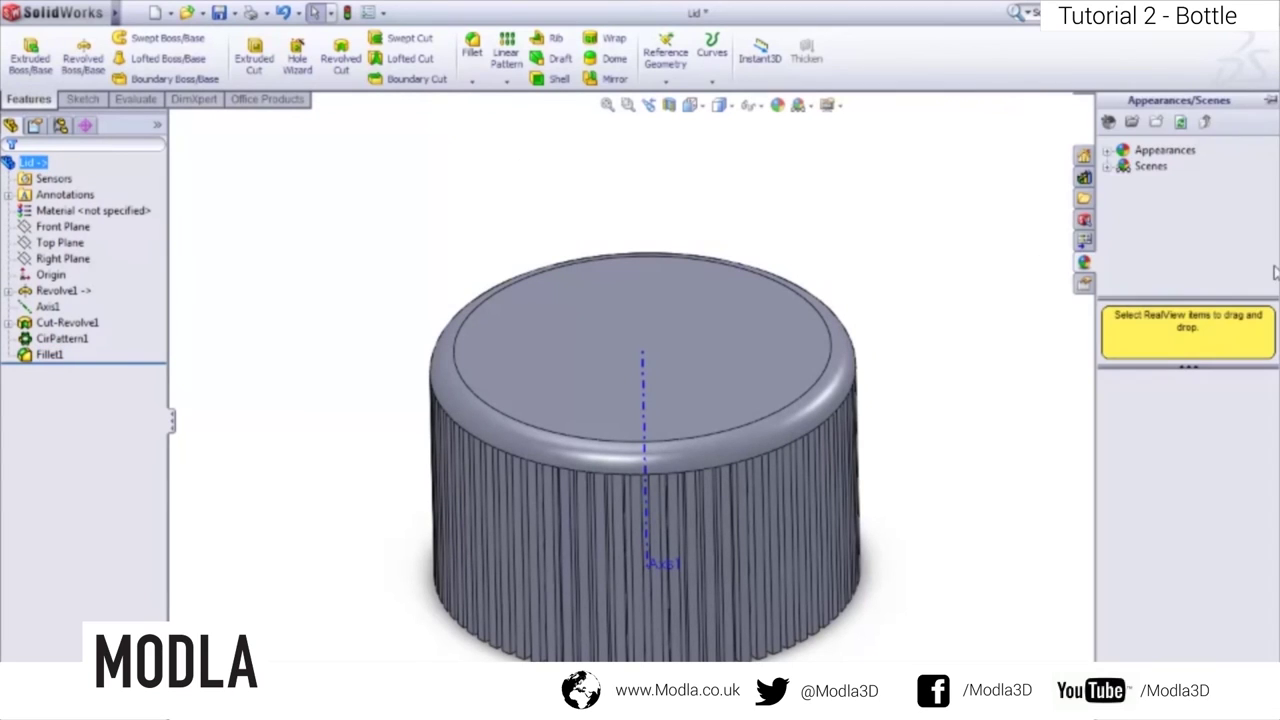
pyautogui.click(1109, 151)
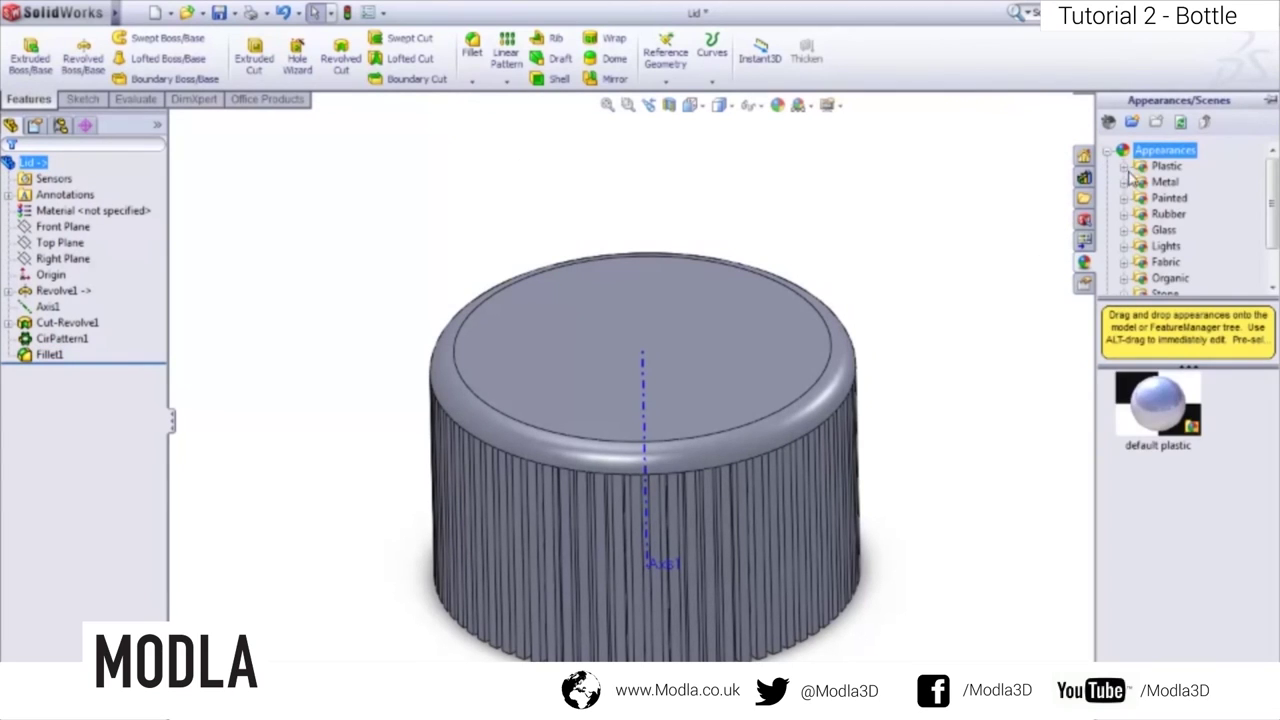
pyautogui.click(1124, 167)
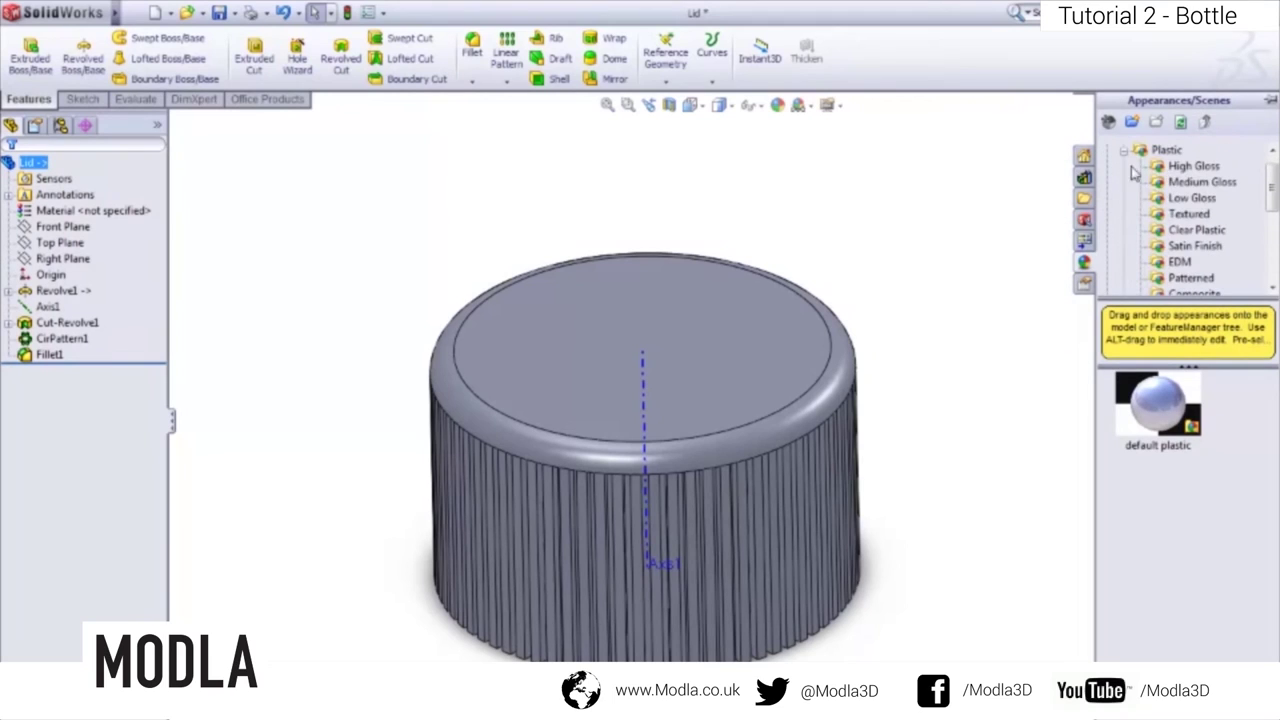
pyautogui.click(1160, 168)
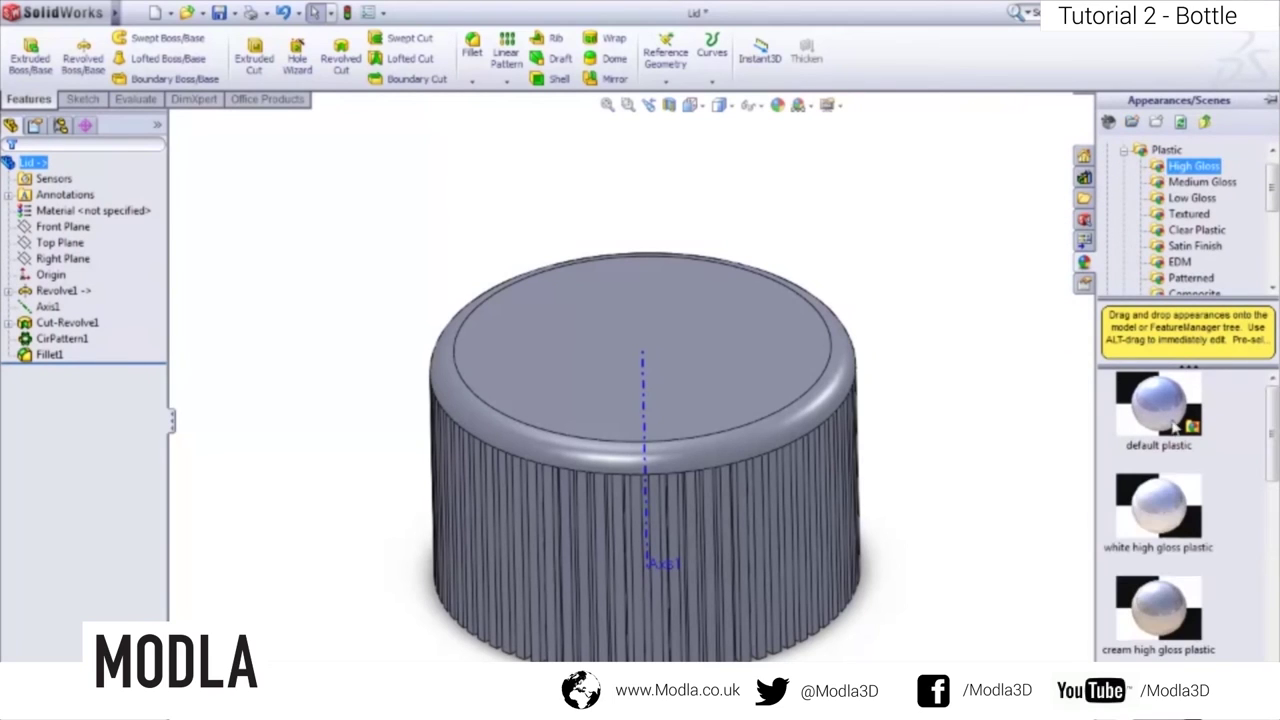
pyautogui.moveTo(1274, 424); pyautogui.dragTo(1274, 636)
pyautogui.rightClick(1162, 490)
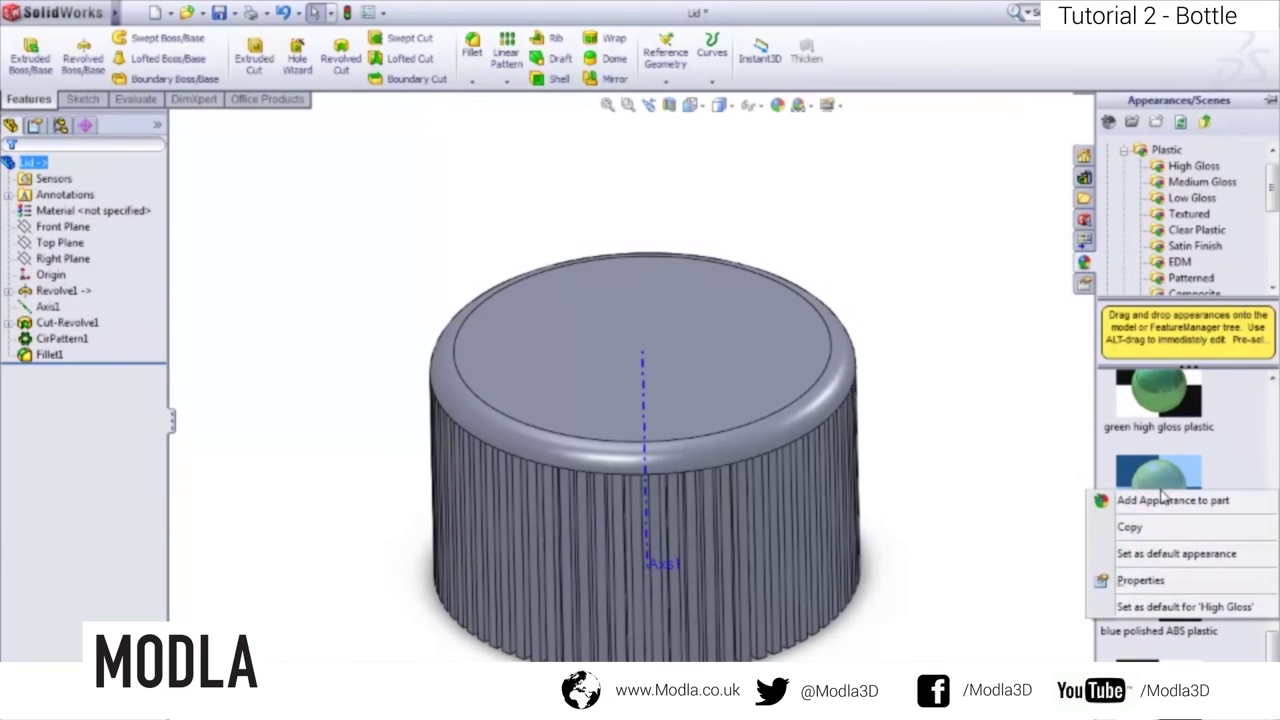
pyautogui.click(1165, 500)
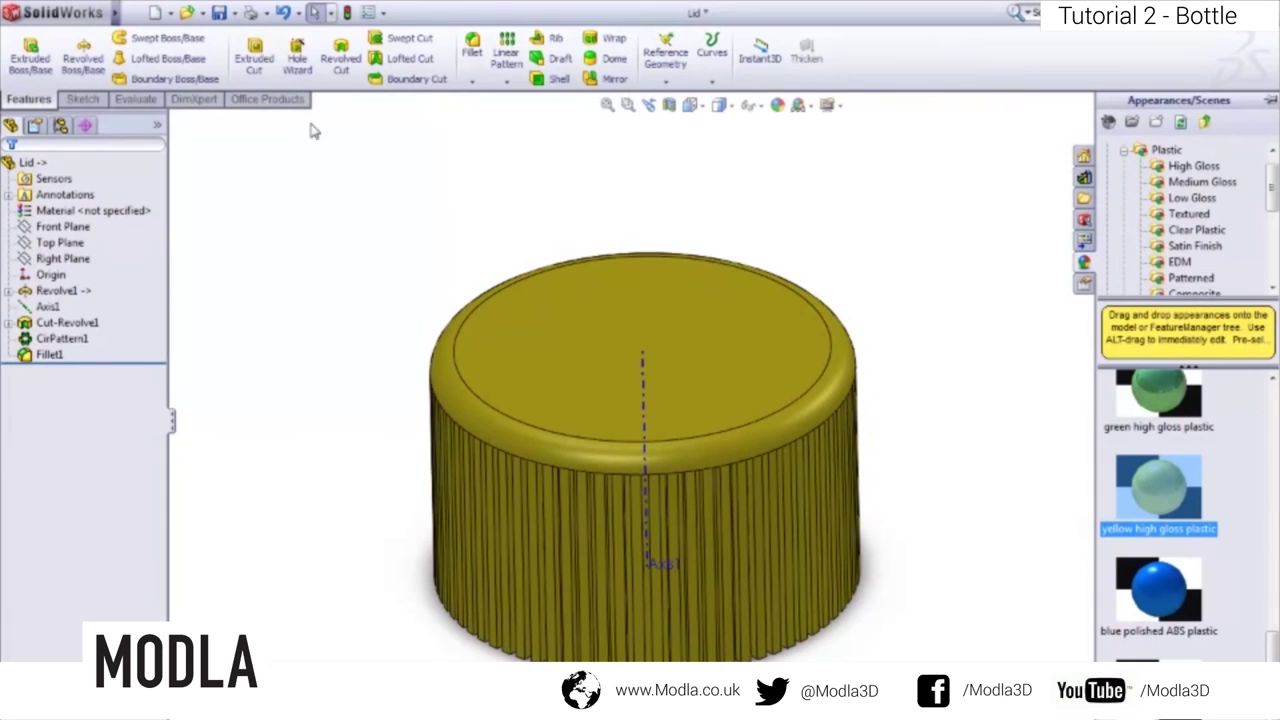
# - Save the lid part and return to the bottle assembly, rebuilding it with the updated lid
pyautogui.click(129, 14)
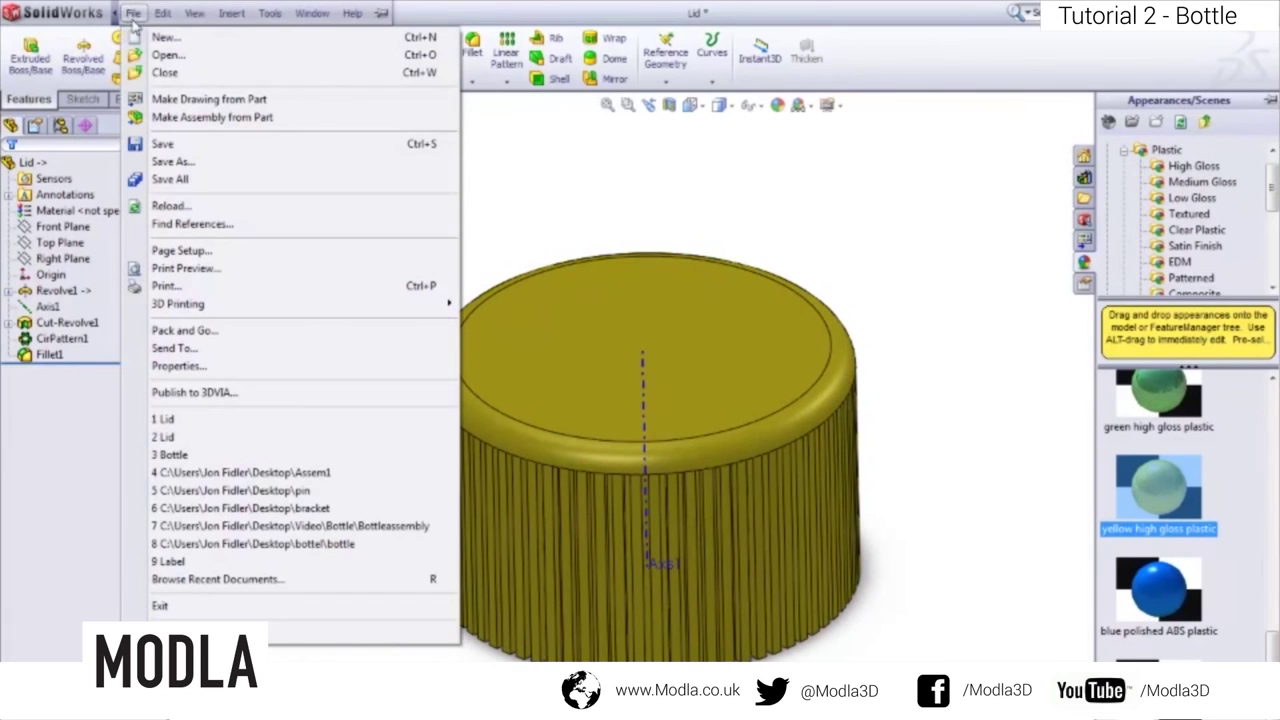
pyautogui.click(203, 147)
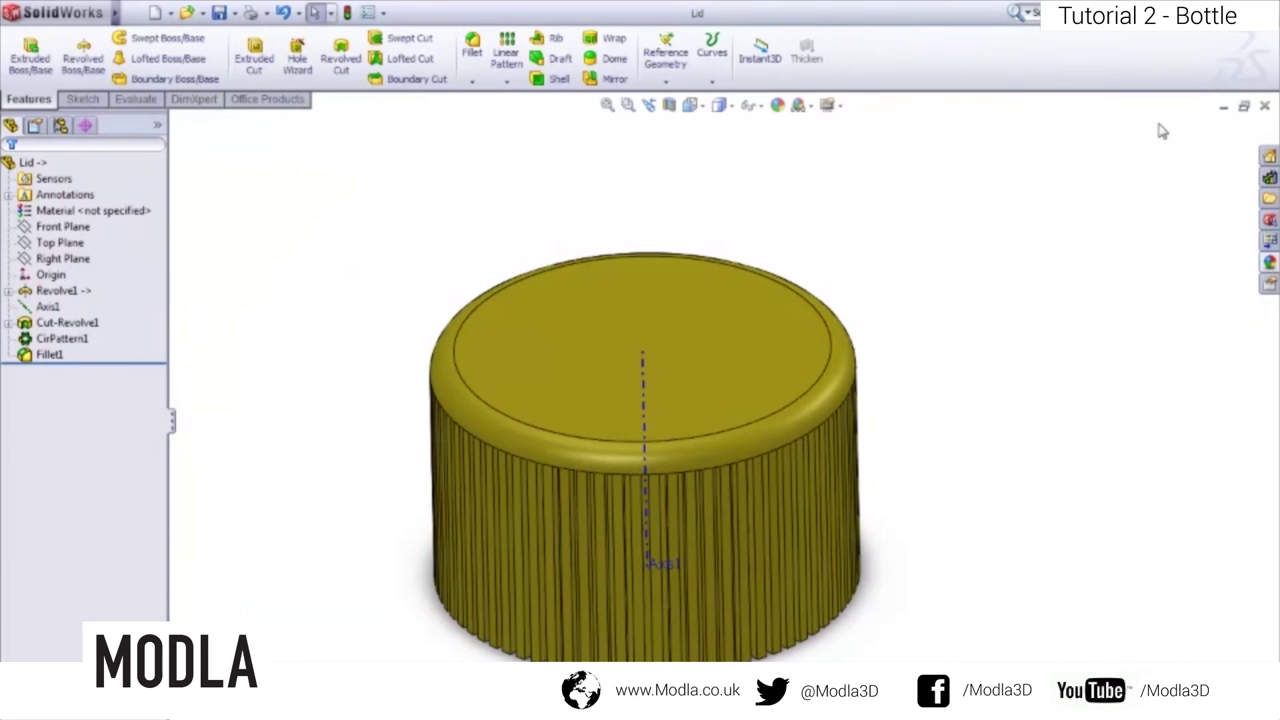
pyautogui.click(1223, 105)
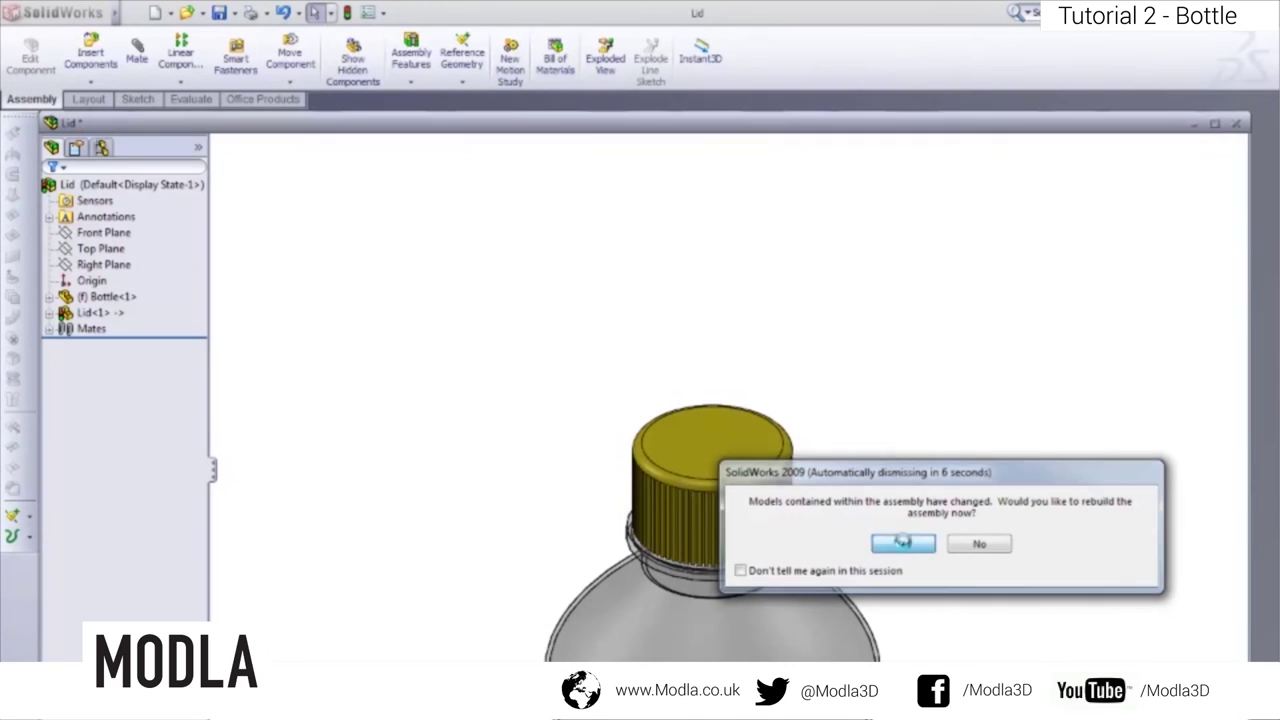
pyautogui.click(903, 544)
pyautogui.scroll(-4, 812, 535)
pyautogui.scroll(10, 808, 537)
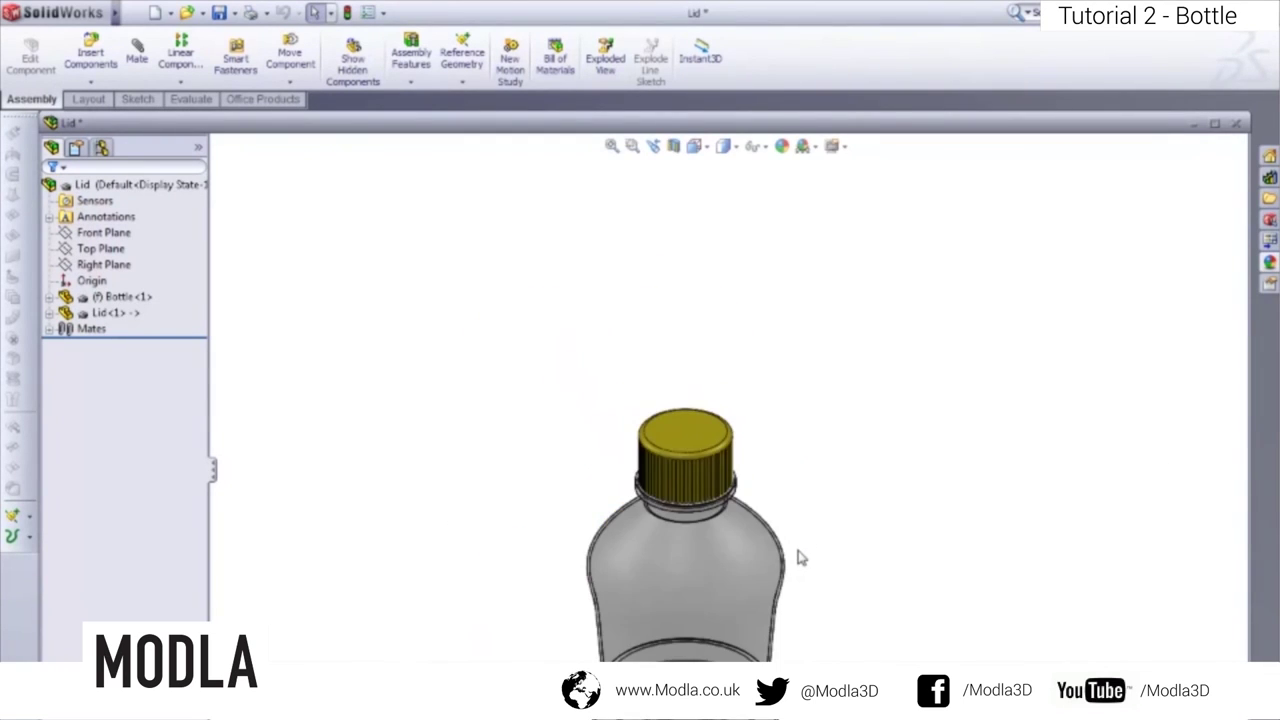
pyautogui.scroll(-3, 720, 645)
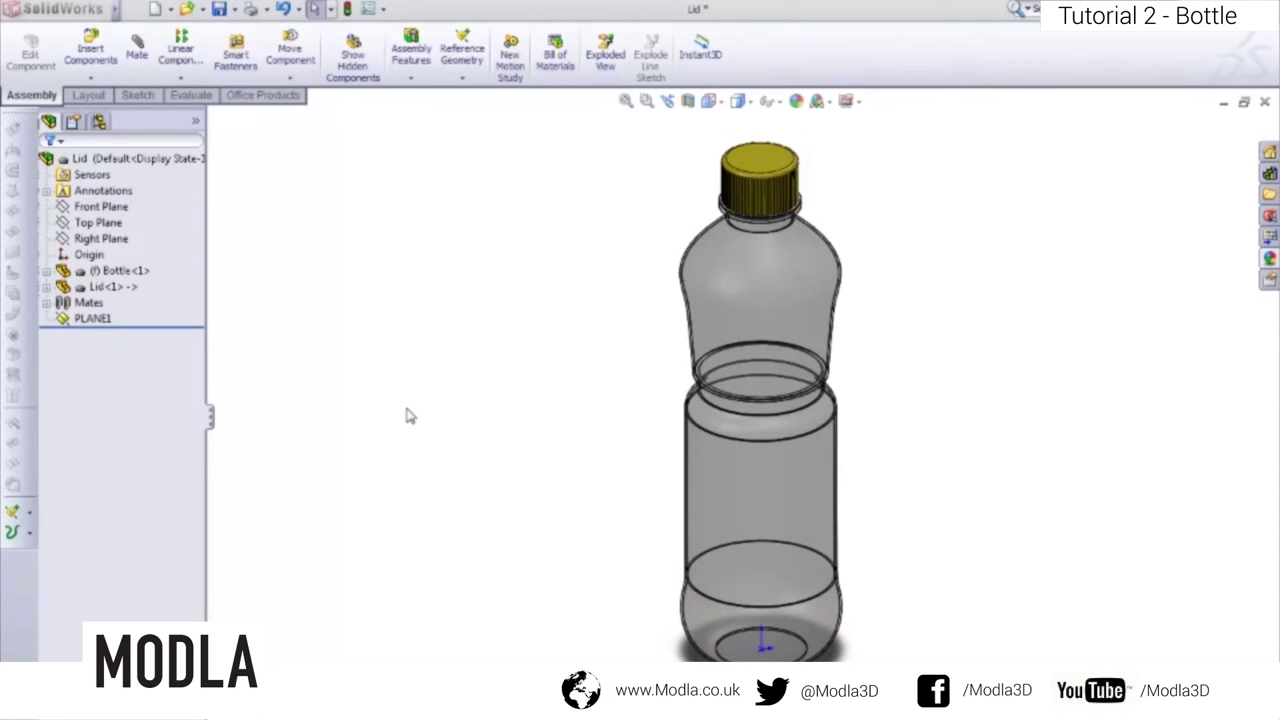
# - Show the Revolve Profile sketch of the bottle's Revolve2 feature in the assembly
pyautogui.click(46, 271)
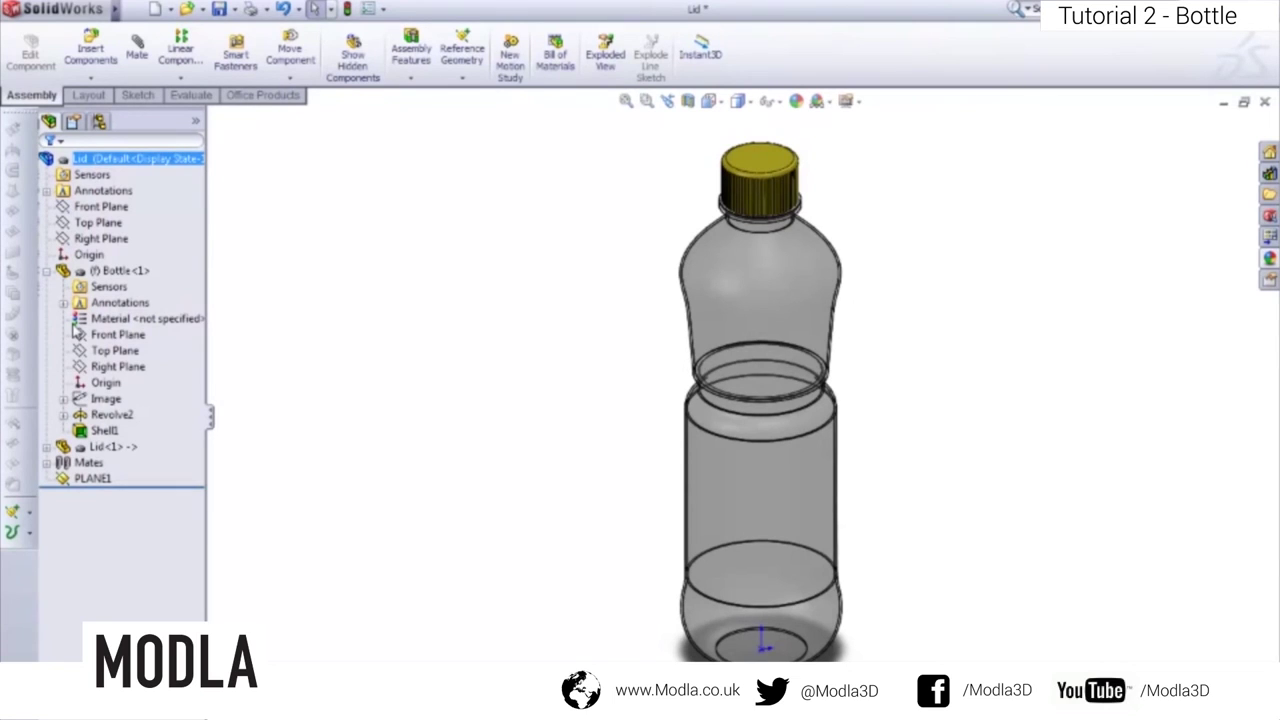
pyautogui.click(64, 414)
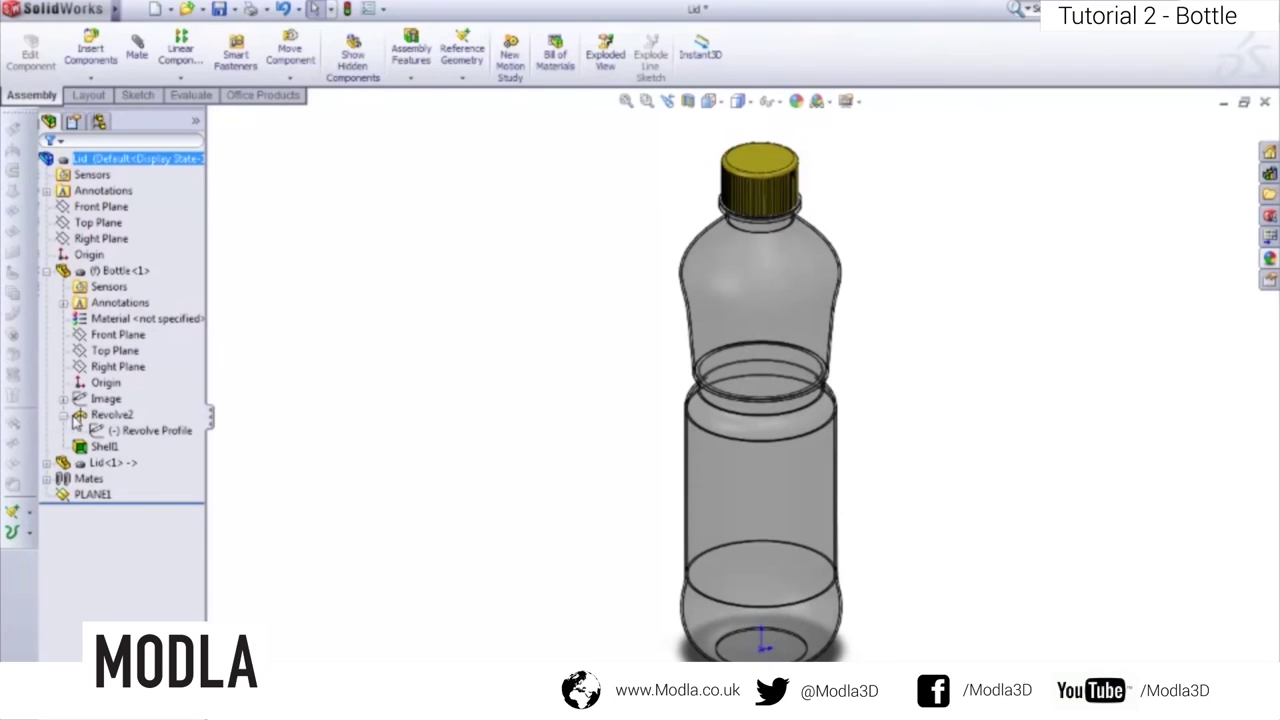
pyautogui.click(100, 416)
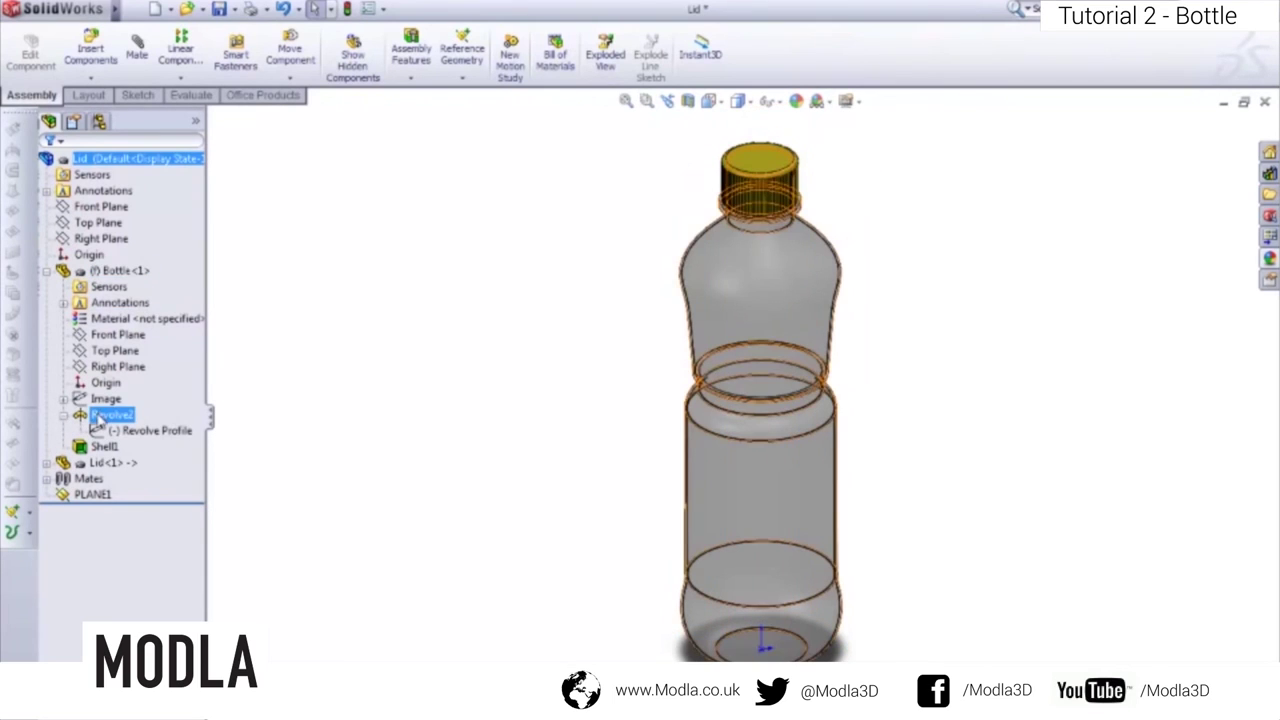
pyautogui.click(104, 430)
pyautogui.rightClick(110, 433)
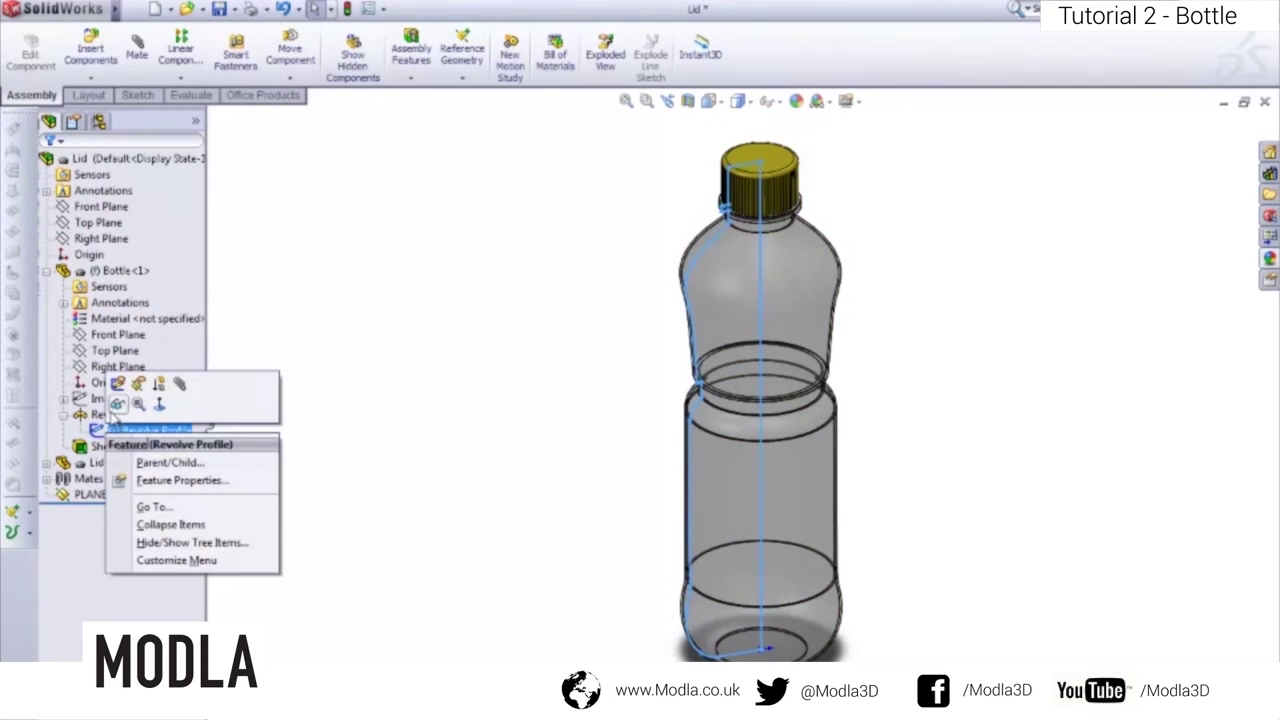
pyautogui.click(117, 405)
pyautogui.click(503, 431)
# - Create a reference plane parallel to the assembly's Top Plane through the profile sketch point at the lower end of the bottle's straight wall
pyautogui.moveTo(503, 431); pyautogui.dragTo(544, 432, button='middle')
pyautogui.scroll(-10, 710, 590)
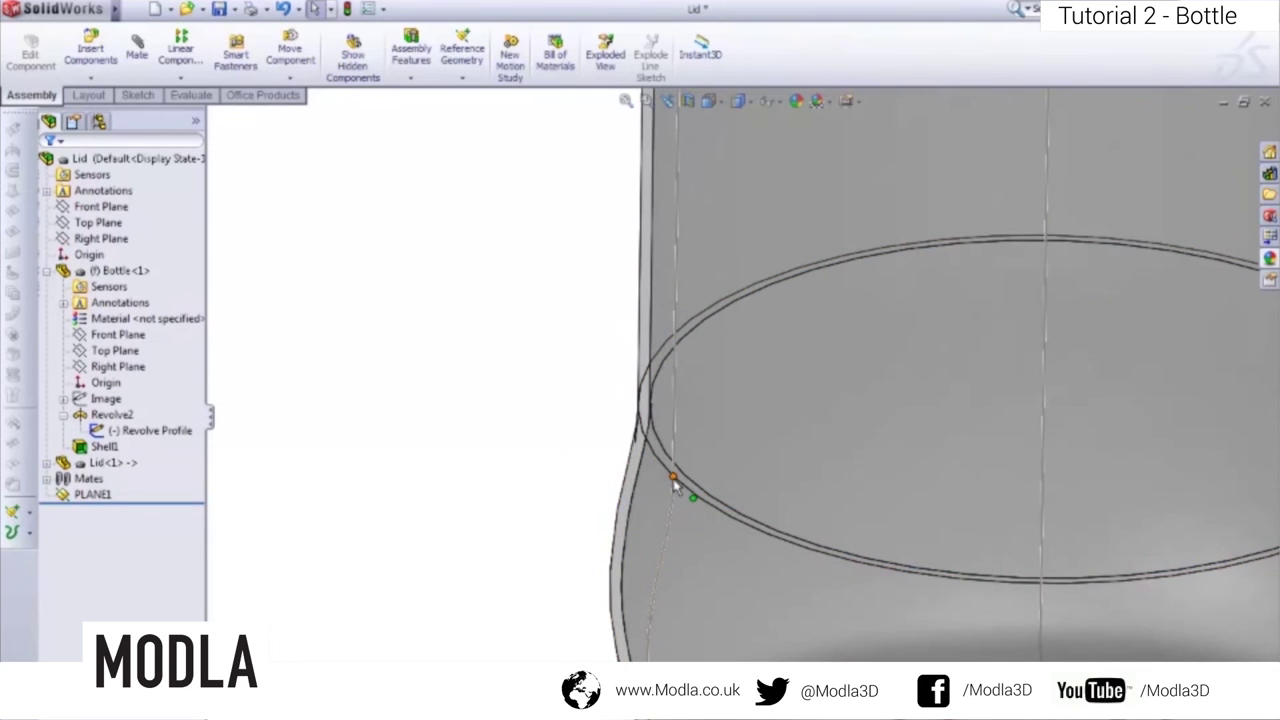
pyautogui.scroll(10, 673, 485)
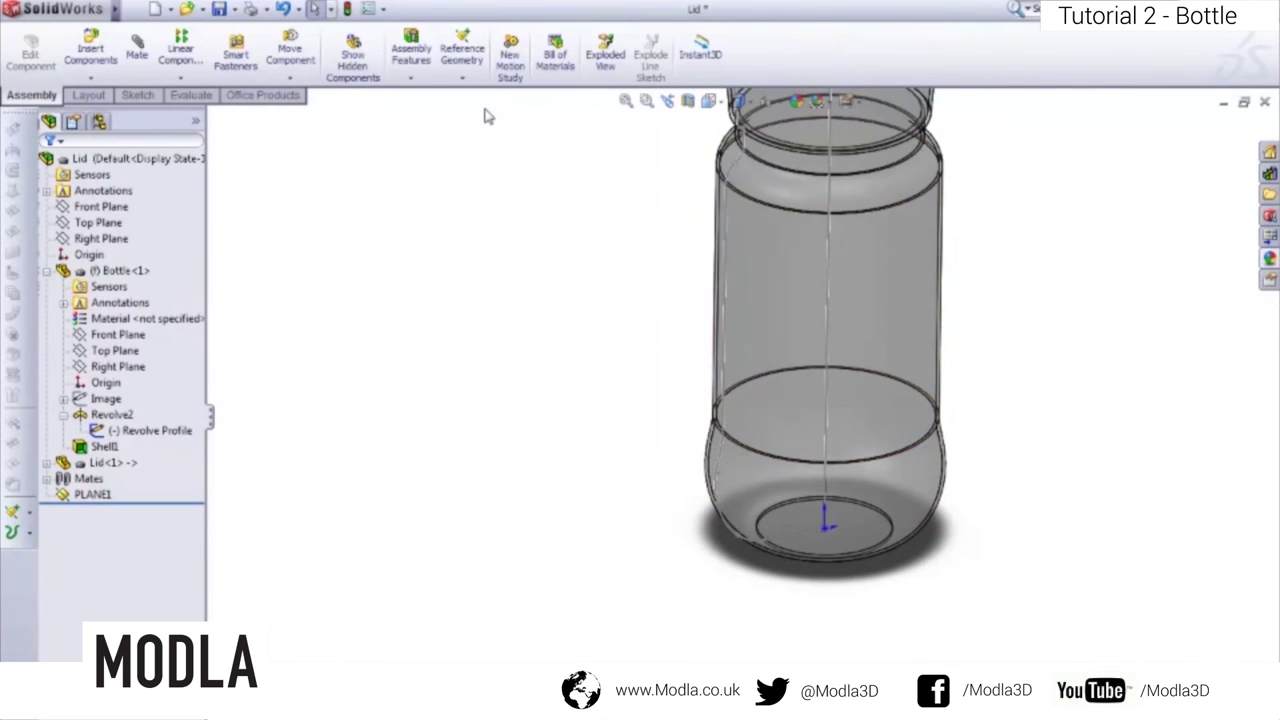
pyautogui.click(472, 77)
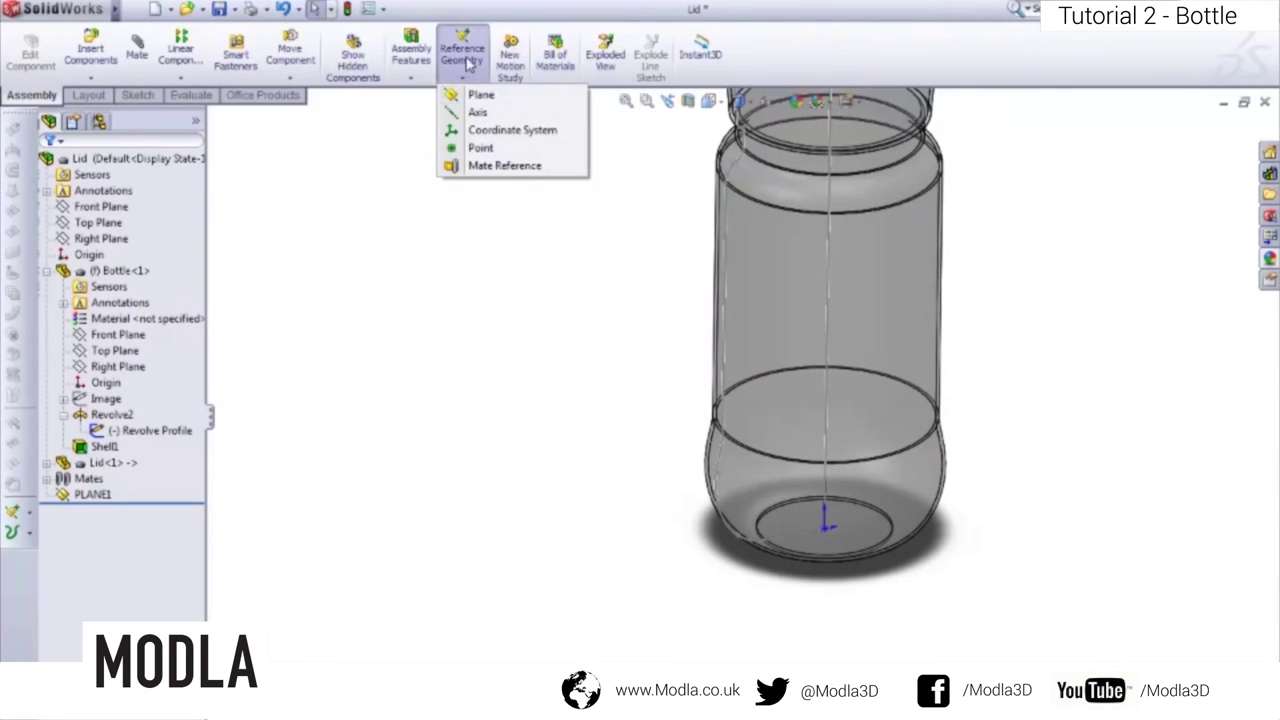
pyautogui.click(477, 96)
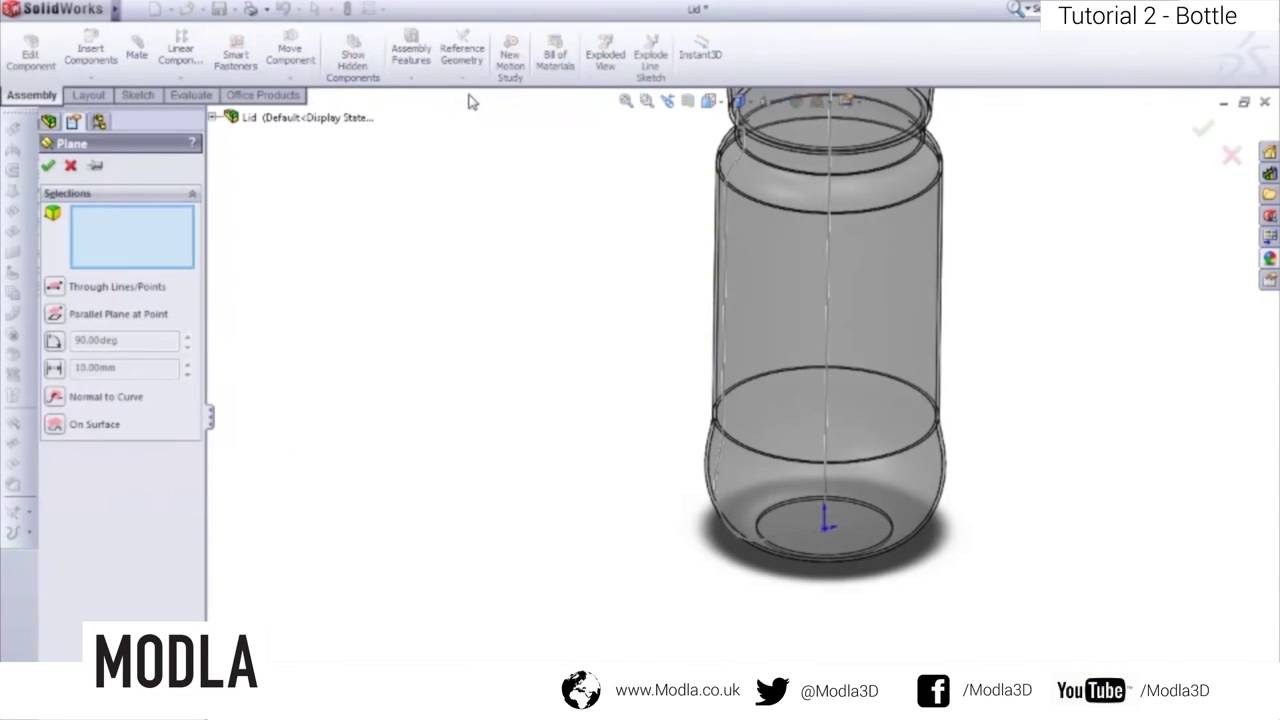
pyautogui.click(214, 118)
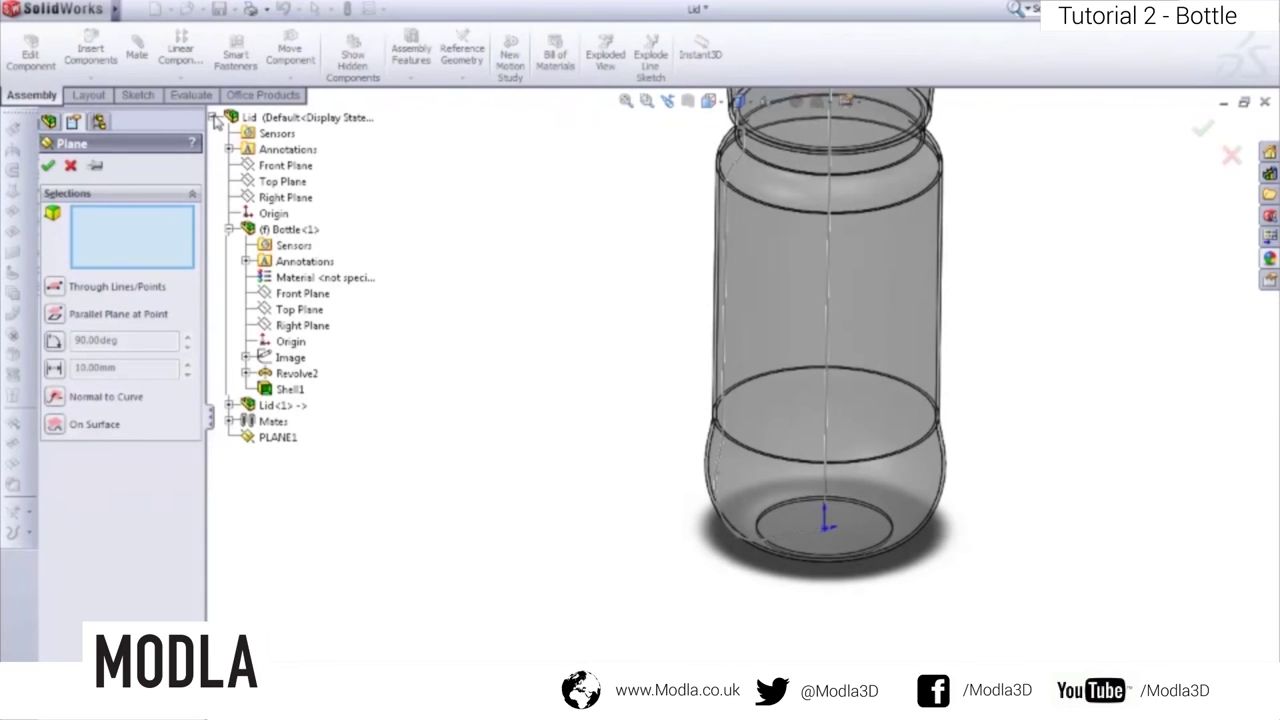
pyautogui.click(266, 183)
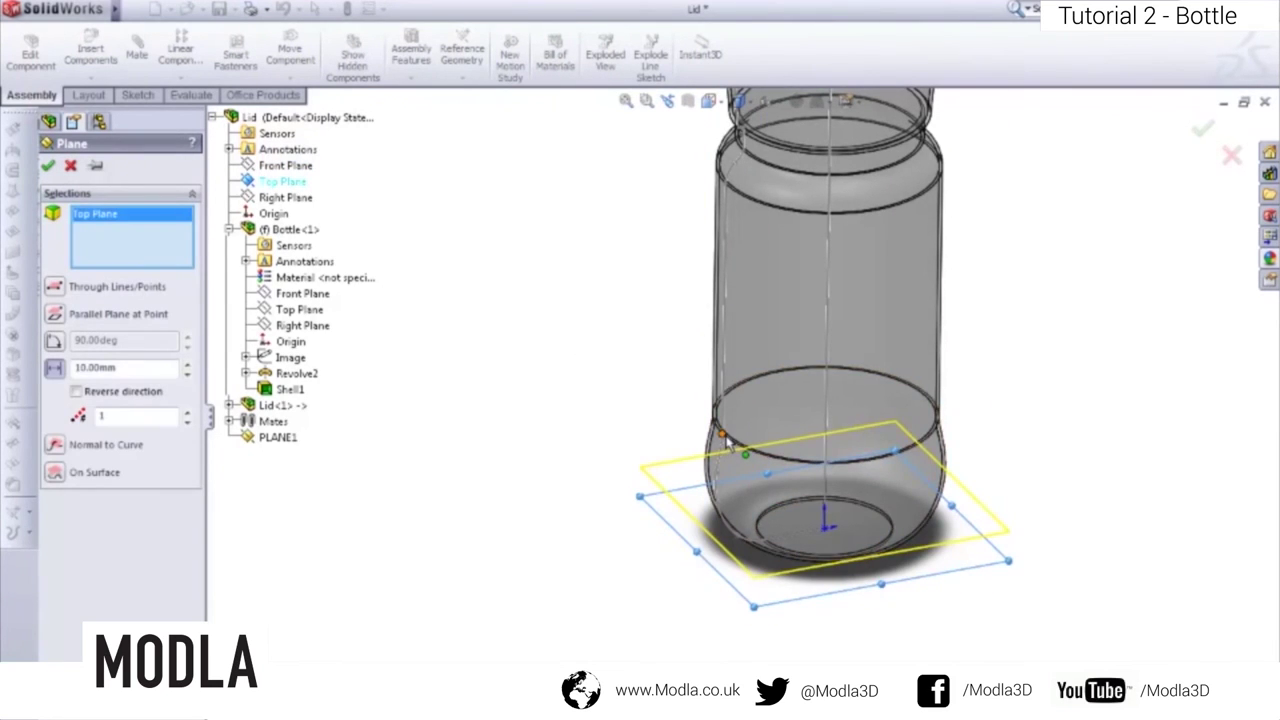
pyautogui.scroll(-5, 726, 438)
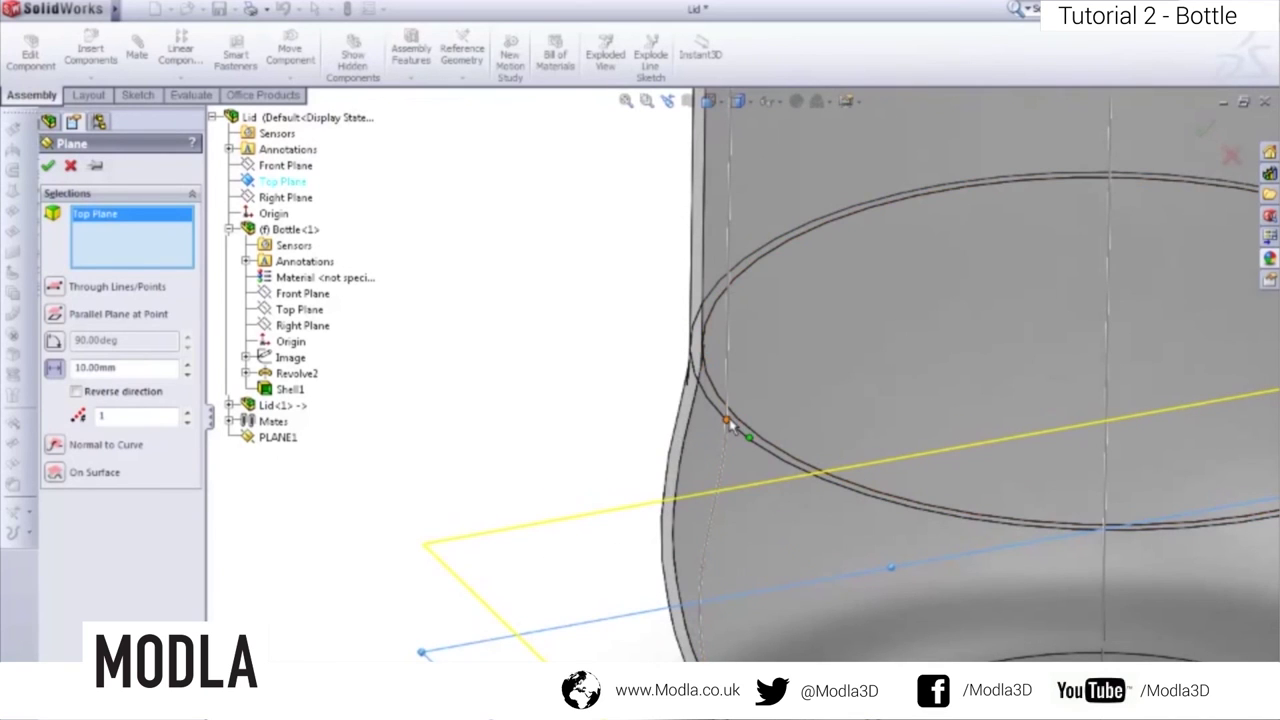
pyautogui.click(727, 421)
pyautogui.scroll(5, 727, 421)
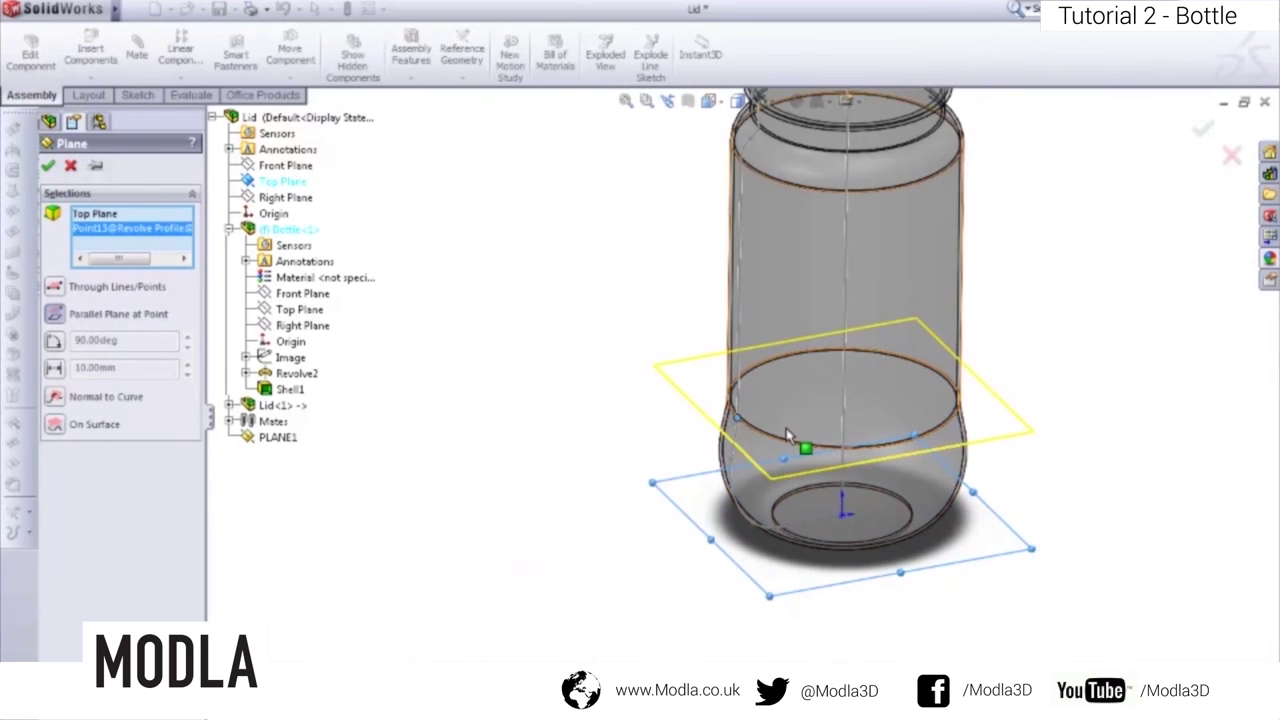
pyautogui.moveTo(786, 436)
pyautogui.mouseDown(button='middle')
pyautogui.moveTo(777, 300)
pyautogui.moveTo(737, 303)
pyautogui.moveTo(777, 354)
pyautogui.moveTo(772, 432)
pyautogui.mouseUp(button='middle')
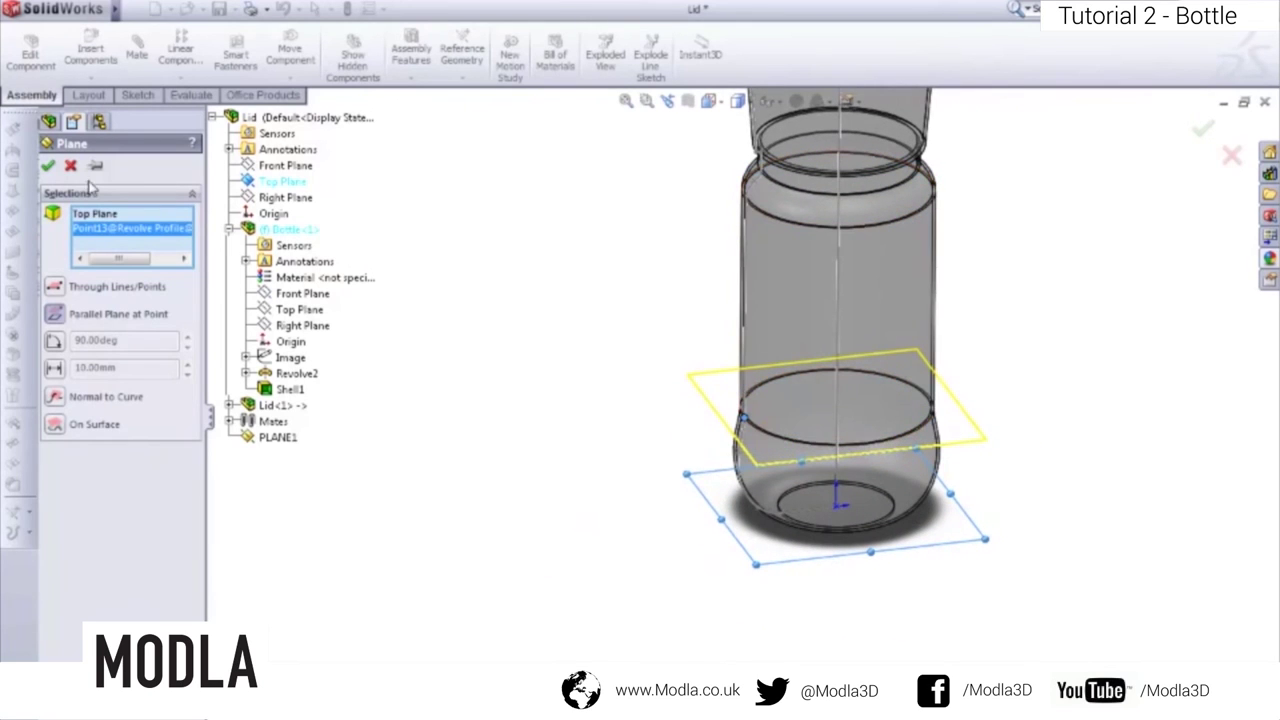
pyautogui.click(47, 167)
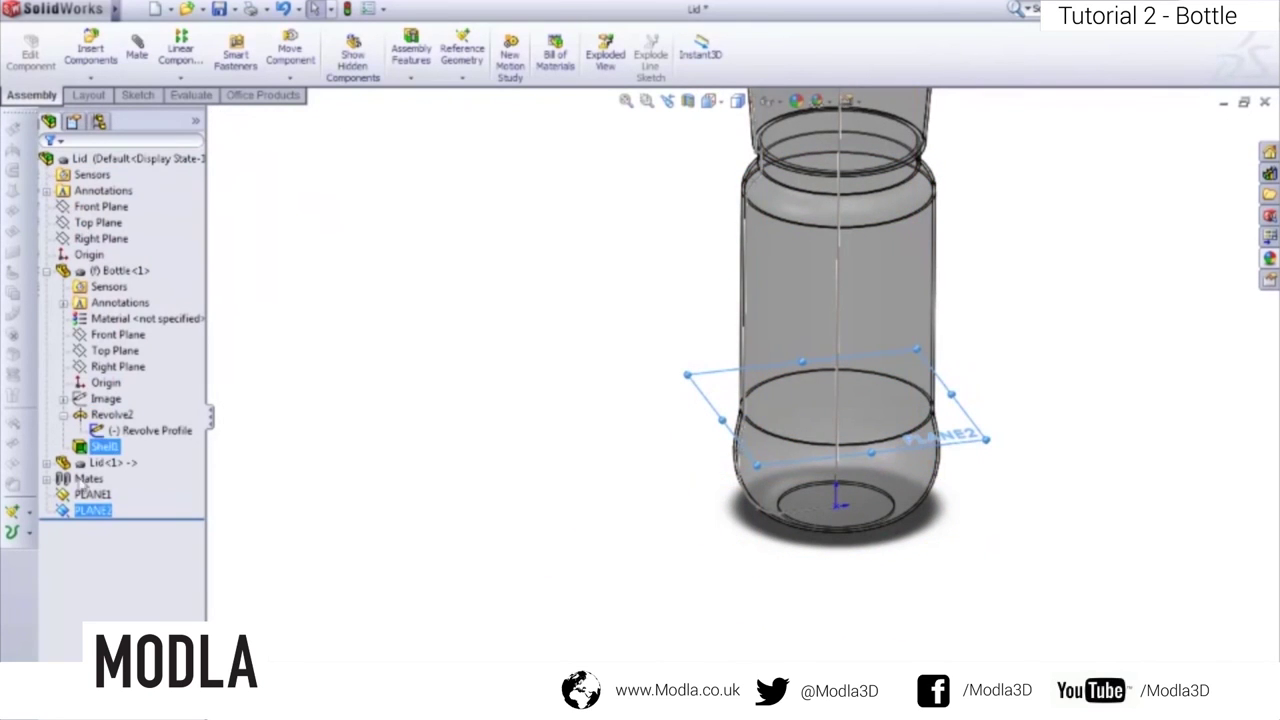
# - Insert a new part into the assembly, placed on the new plane at the lower end of the straight wall
pyautogui.rightClick(76, 513)
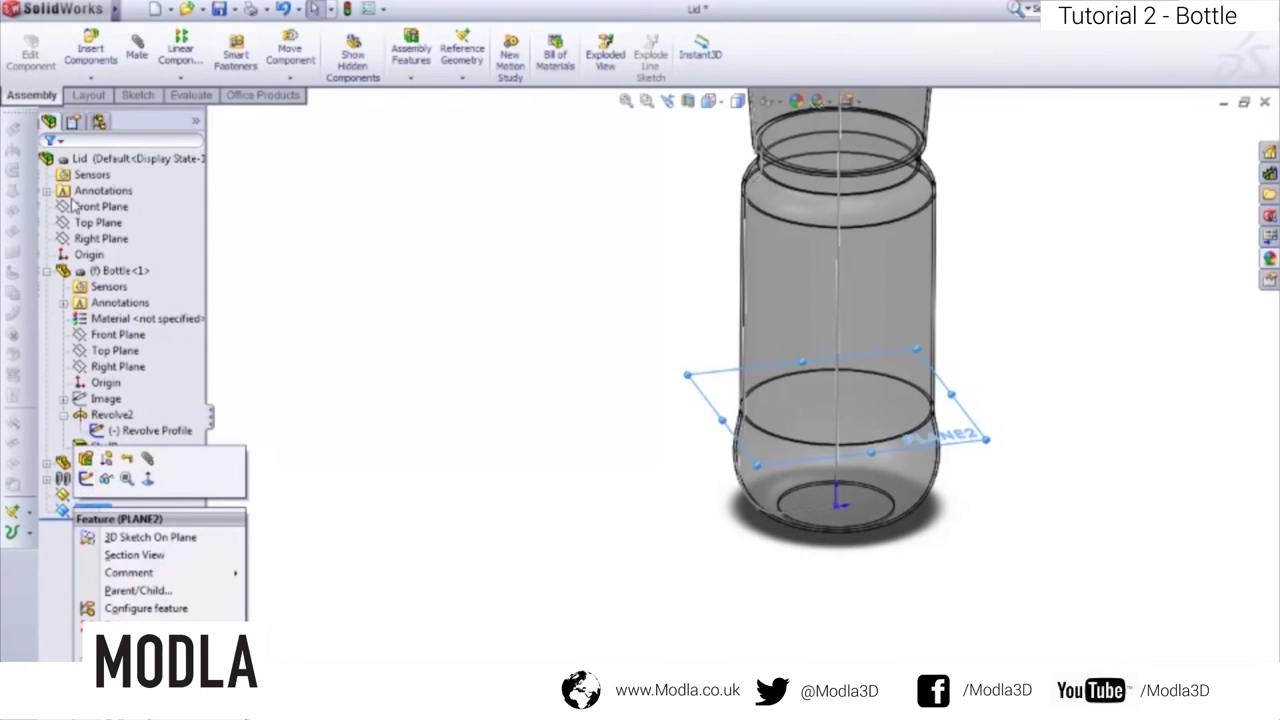
pyautogui.click(91, 80)
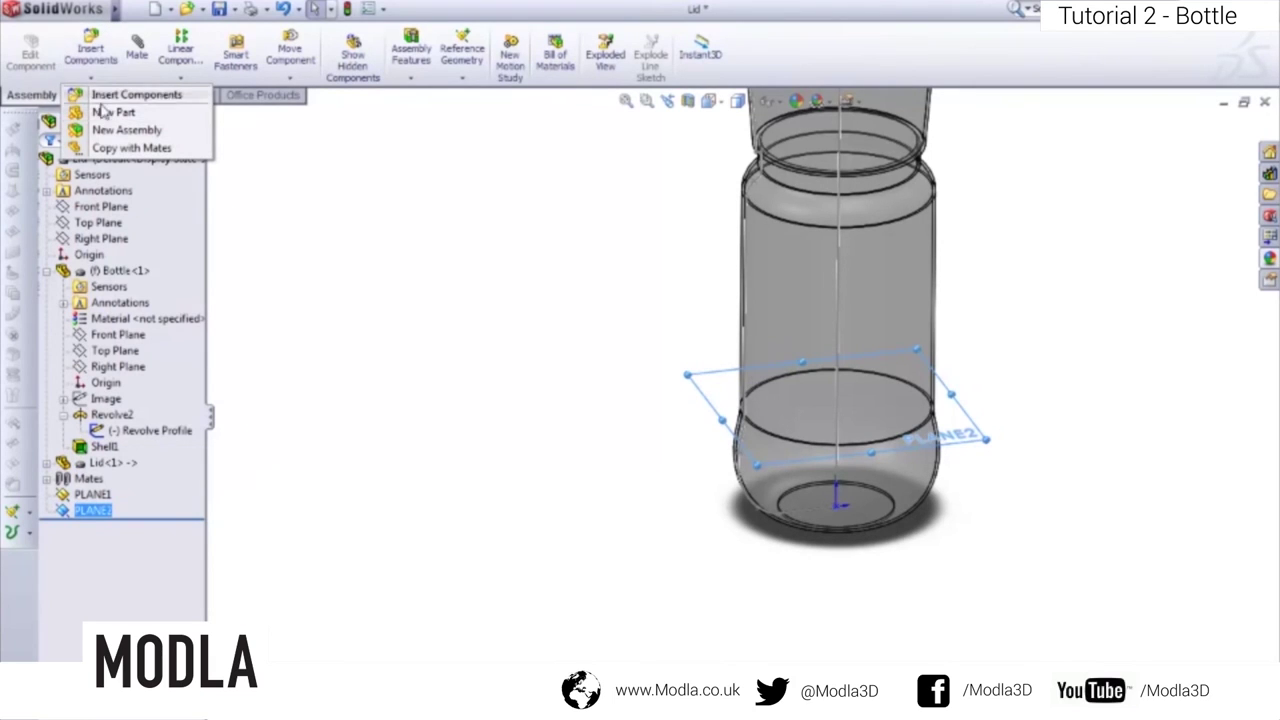
pyautogui.click(104, 113)
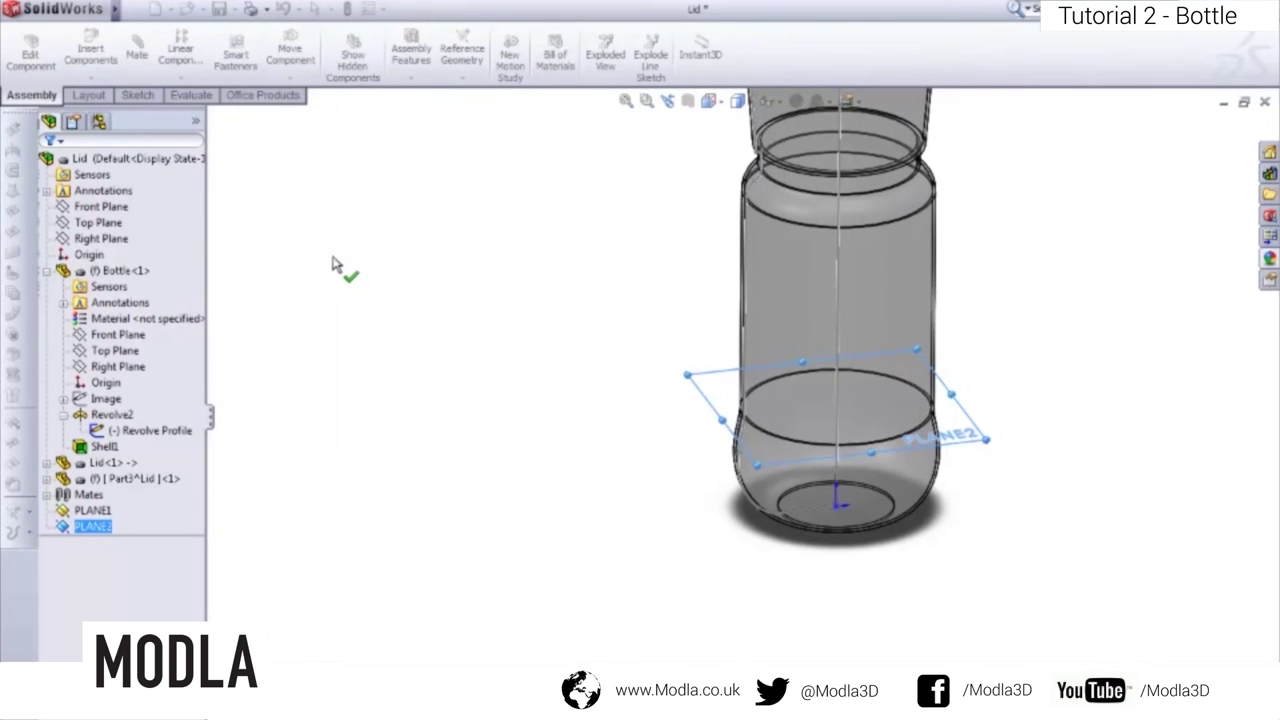
pyautogui.click(95, 532)
# - Convert the bottle's outer circular edge at the sketch plane into the new part's sketch and select the resulting circle
pyautogui.moveTo(745, 458); pyautogui.dragTo(757, 500, button='middle')
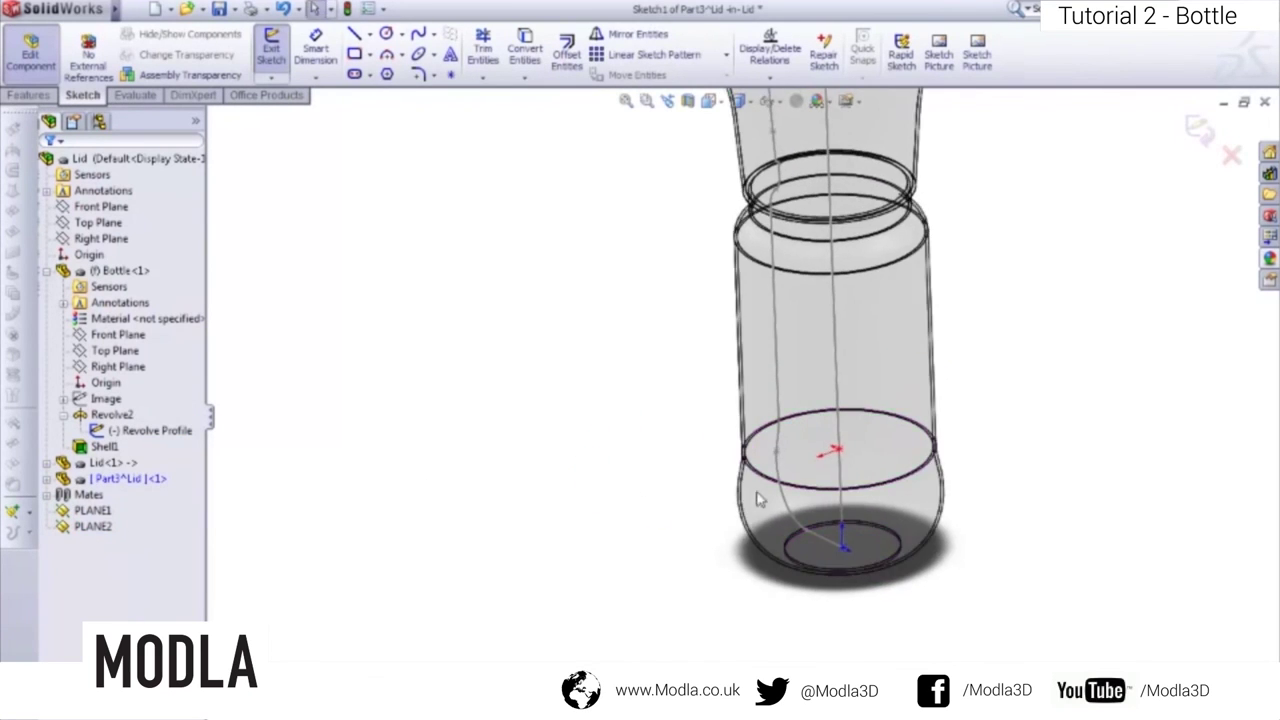
pyautogui.scroll(-4, 851, 466)
pyautogui.moveTo(866, 449); pyautogui.dragTo(877, 453, button='middle')
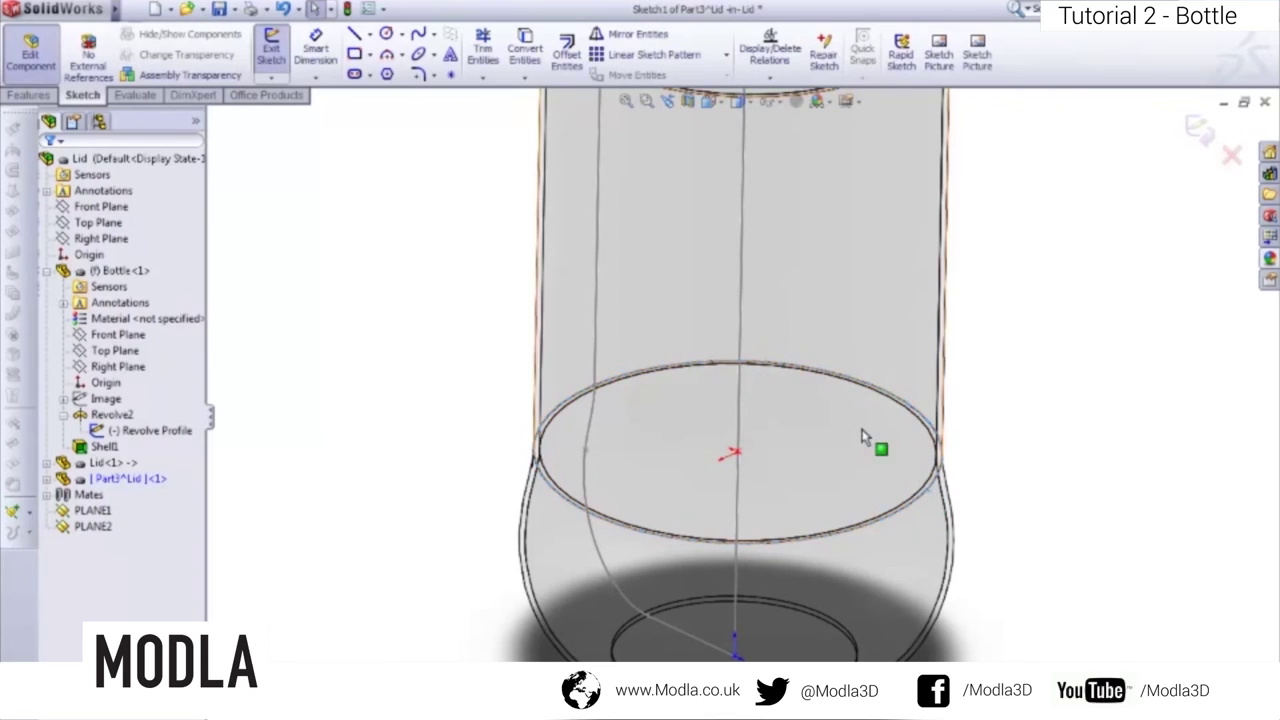
pyautogui.click(525, 58)
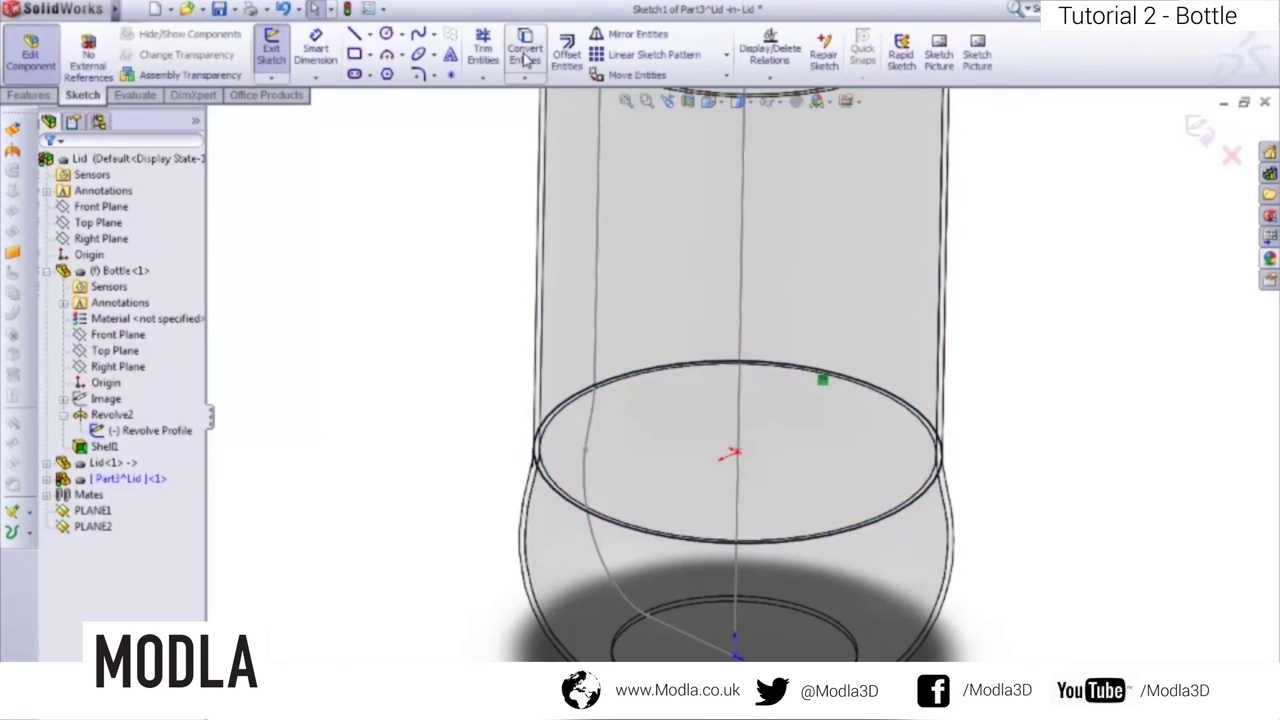
pyautogui.click(560, 413)
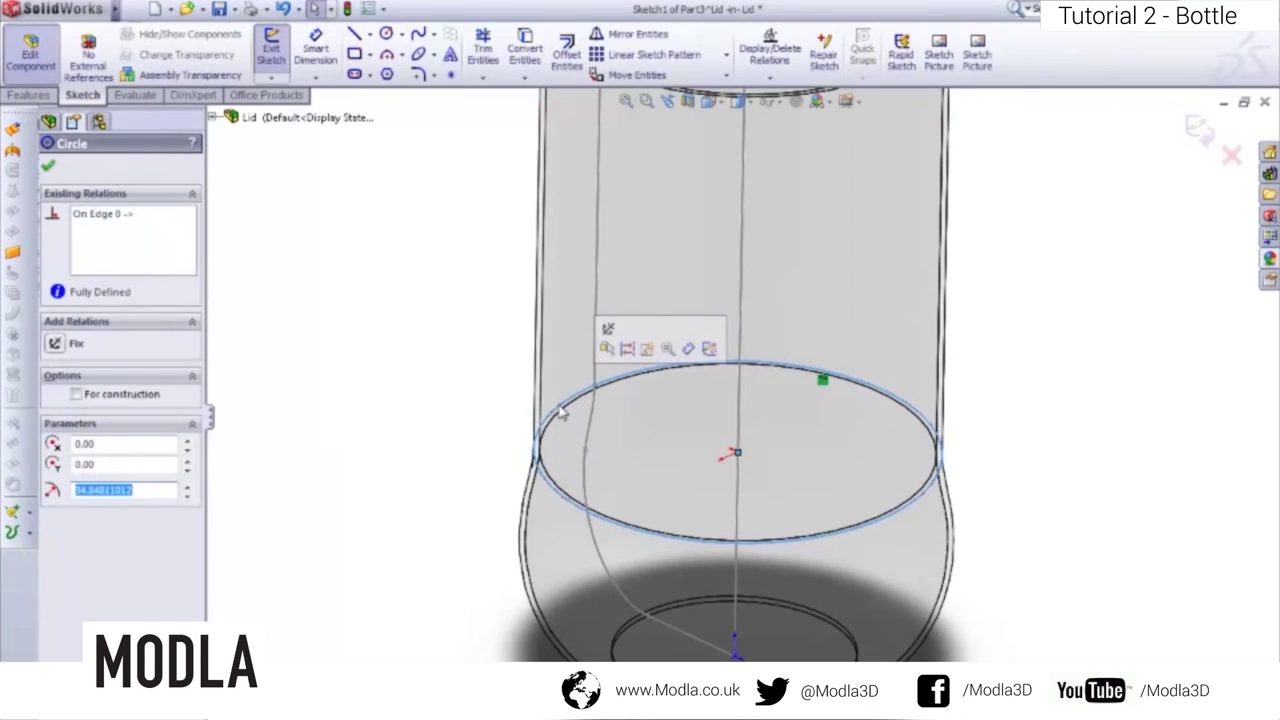
# - Offset the converted circle outward by 0.20 mm to form a thin ring profile and close the sketch
pyautogui.click(566, 52)
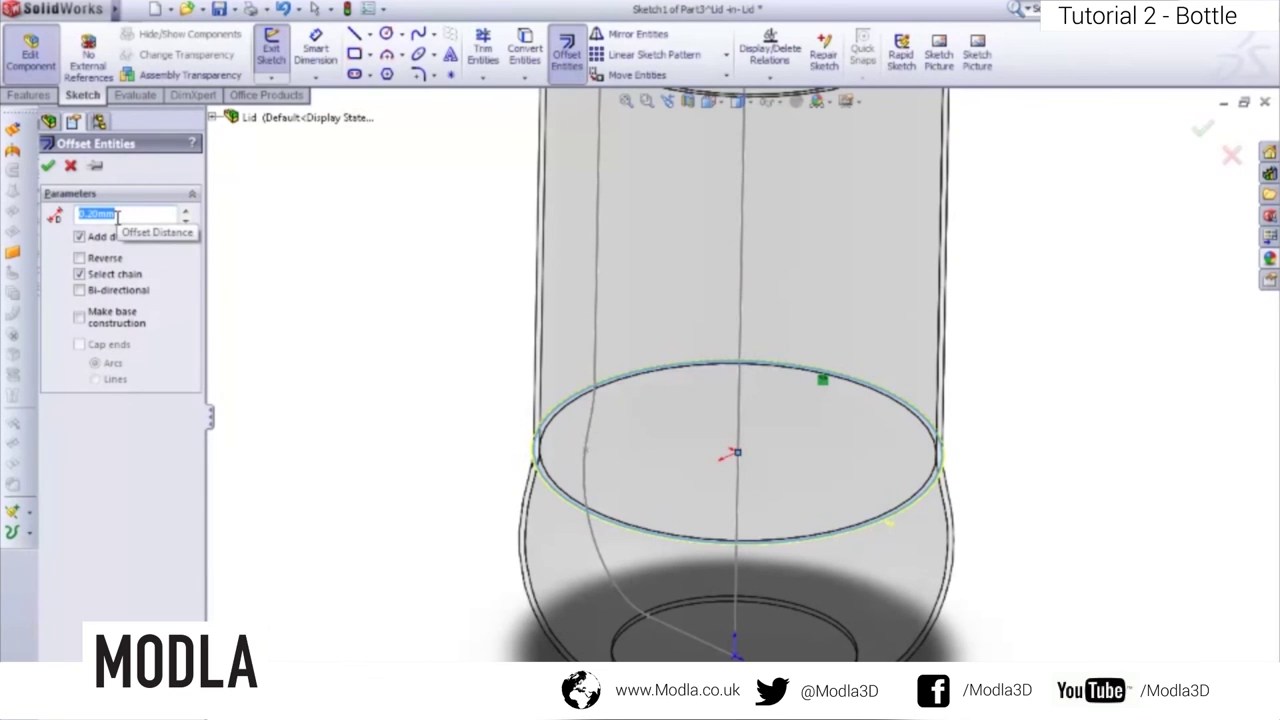
pyautogui.scroll(-3, 505, 430)
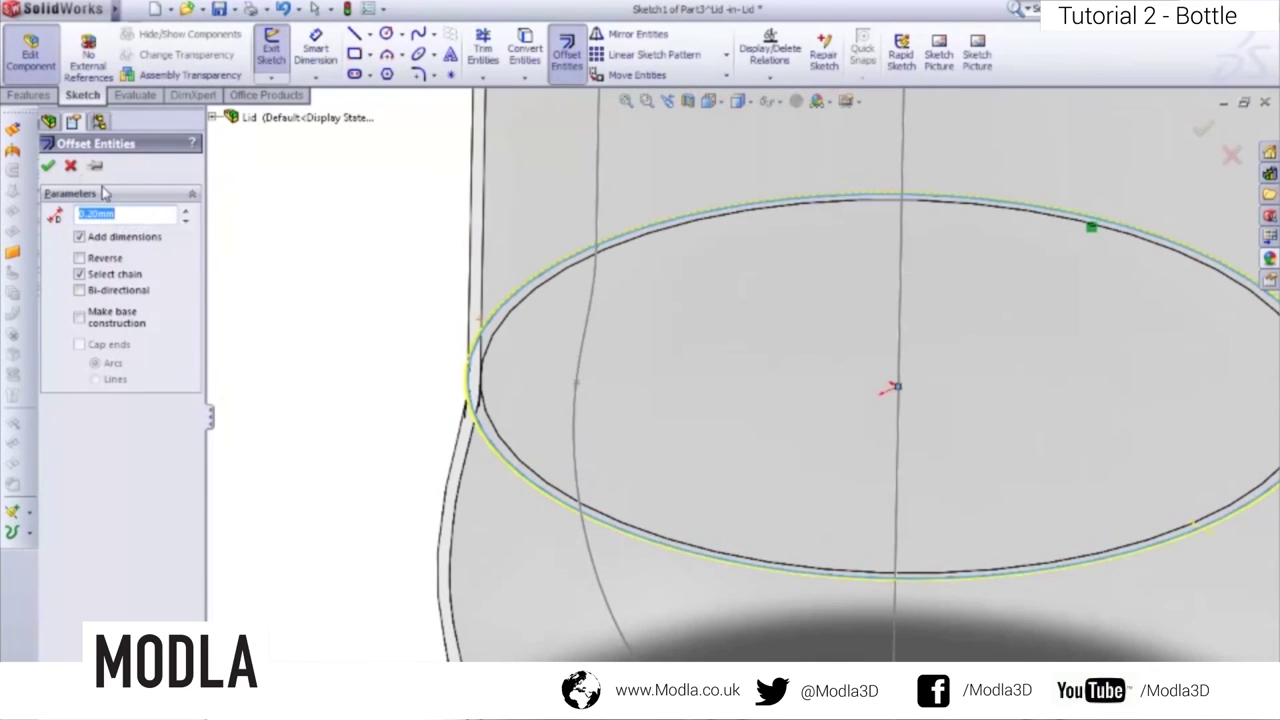
pyautogui.click(49, 167)
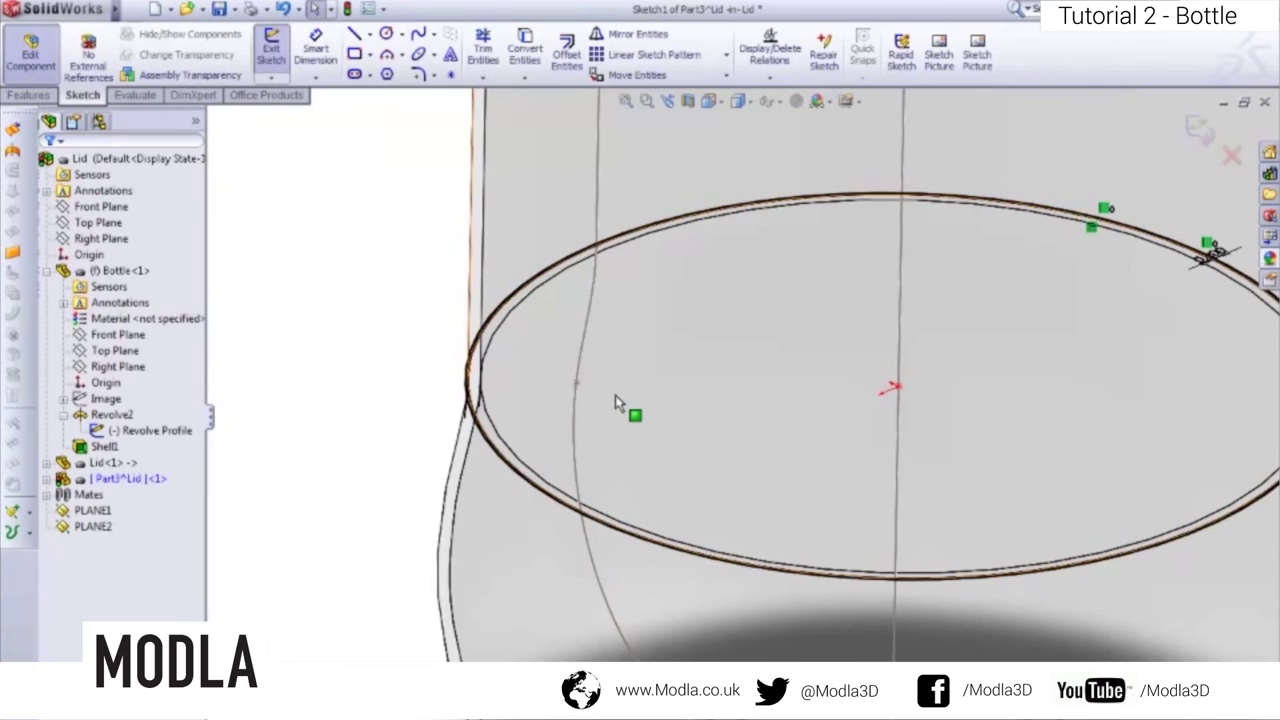
pyautogui.scroll(2, 615, 395)
pyautogui.scroll(1, 615, 395)
pyautogui.moveTo(734, 429)
pyautogui.mouseDown(button='middle')
pyautogui.moveTo(714, 403)
pyautogui.moveTo(703, 414)
pyautogui.moveTo(680, 405)
pyautogui.mouseUp(button='middle')
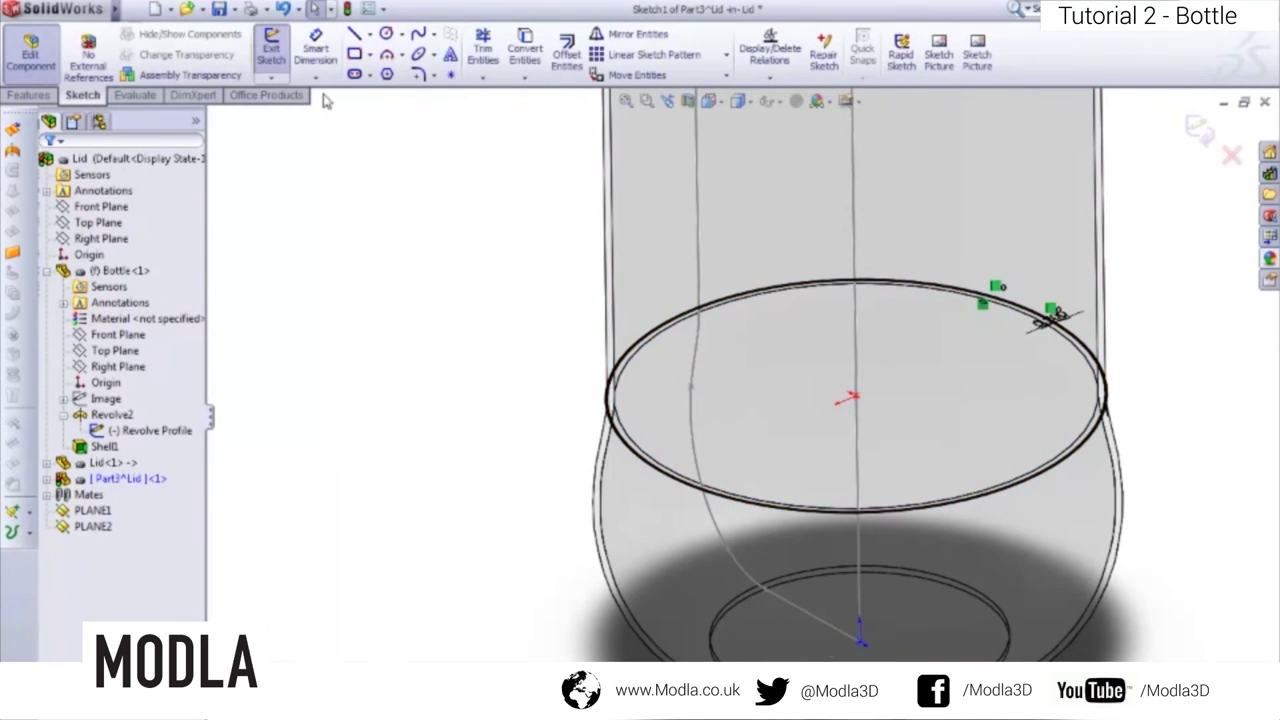
pyautogui.click(272, 58)
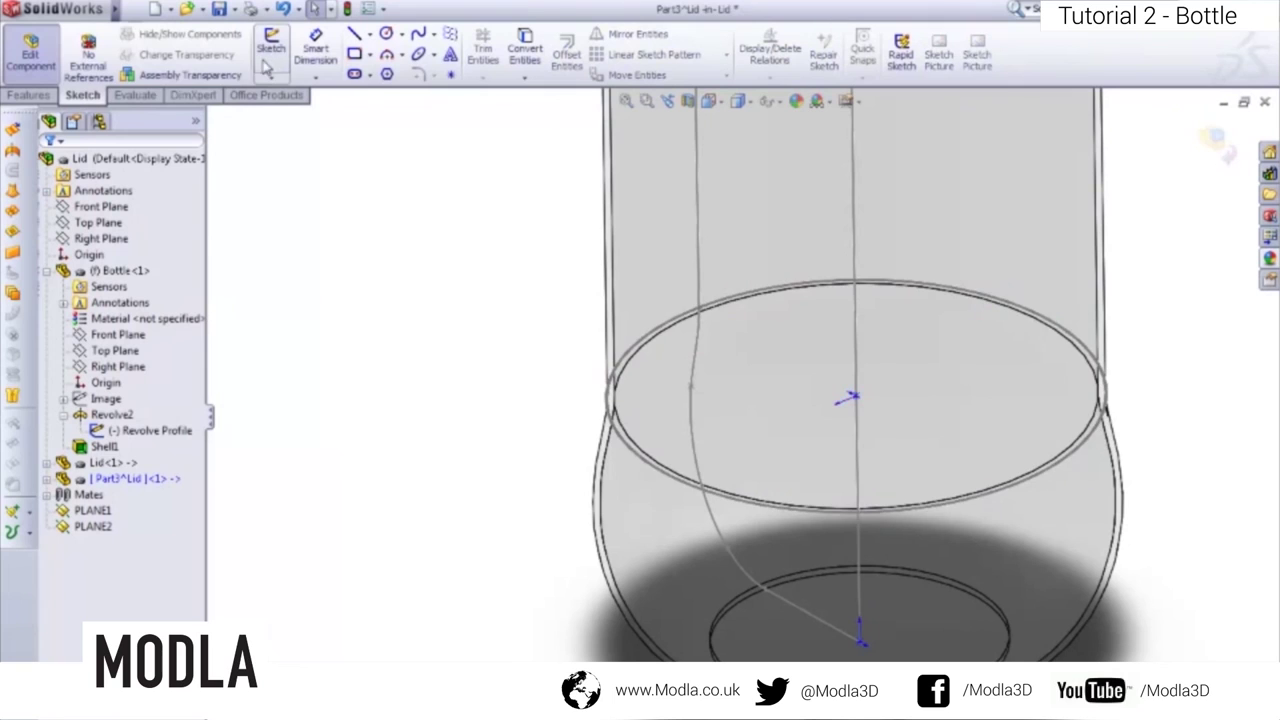
# - Start an Extruded Boss/Base in the new part using its ring sketch, Sketch1, as the profile
pyautogui.click(30, 95)
pyautogui.click(278, 52)
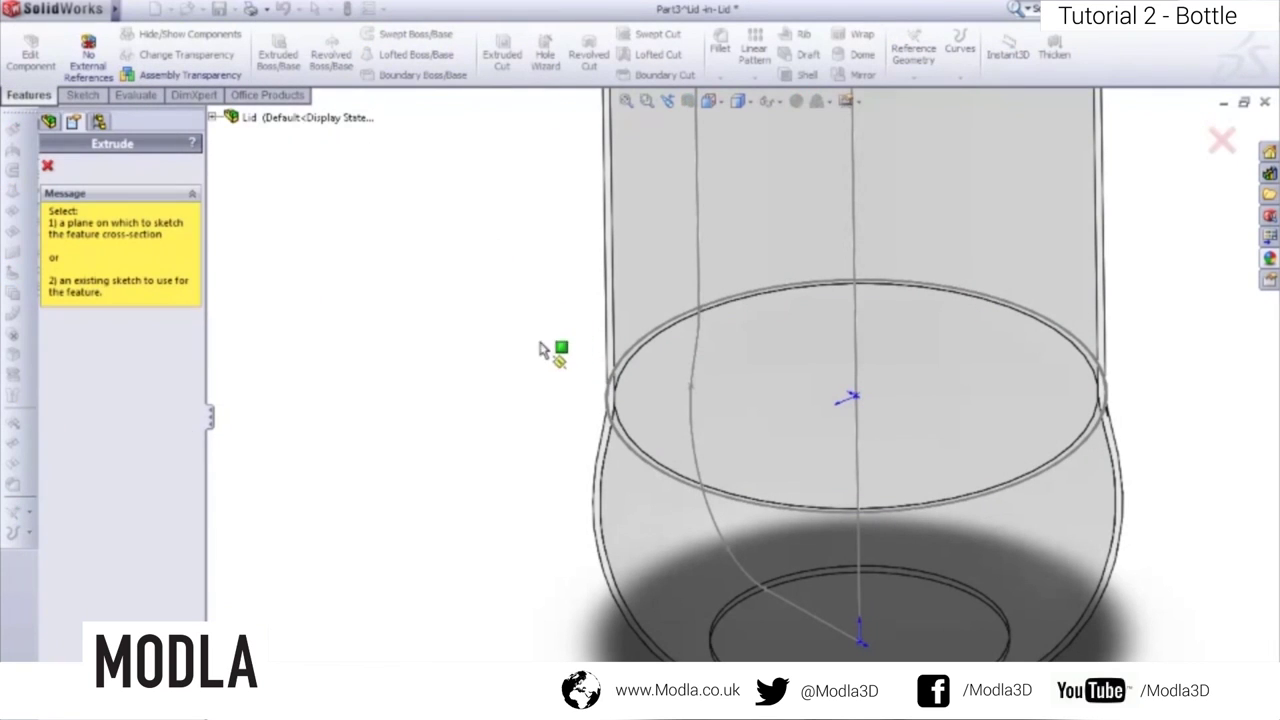
pyautogui.click(213, 118)
pyautogui.click(231, 421)
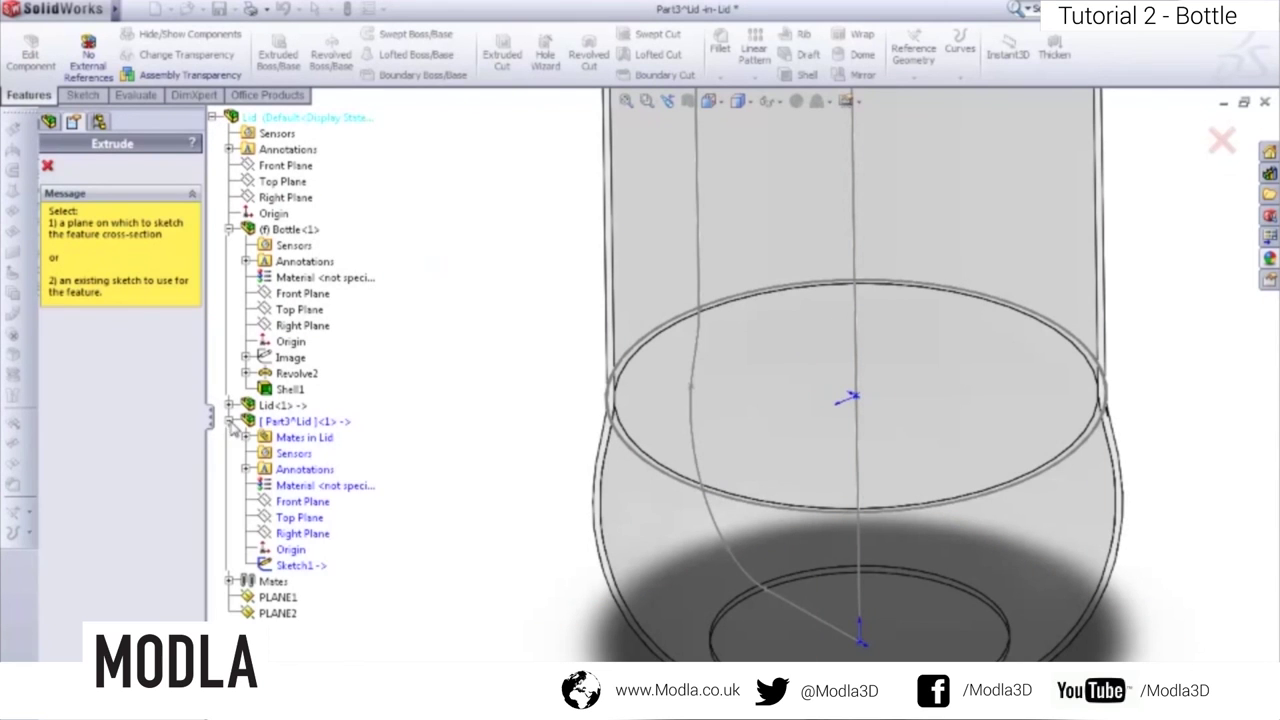
pyautogui.click(300, 565)
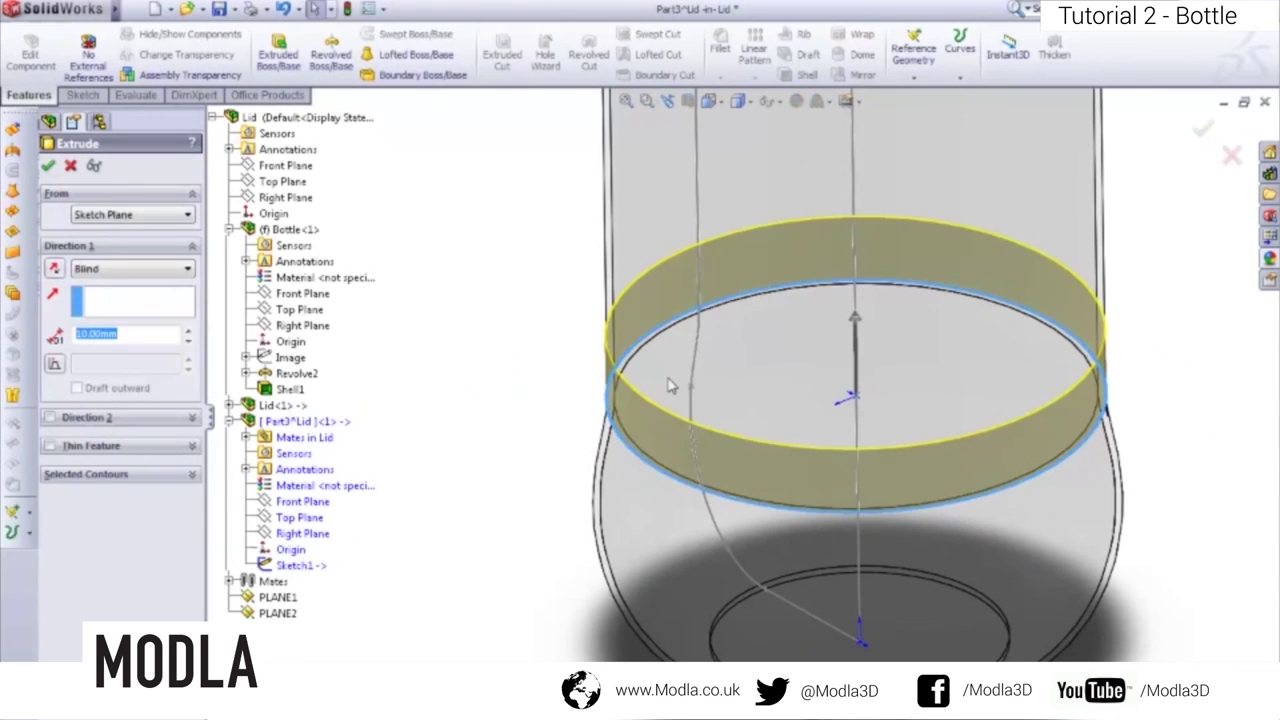
# - Extrude the ring Up To Vertex, ending at the Revolve Profile point at the upper end of the bottle's straight wall
pyautogui.scroll(-5, 670, 387)
pyautogui.scroll(-2, 670, 387)
pyautogui.moveTo(731, 303); pyautogui.dragTo(780, 290, button='middle')
pyautogui.scroll(4, 673, 312)
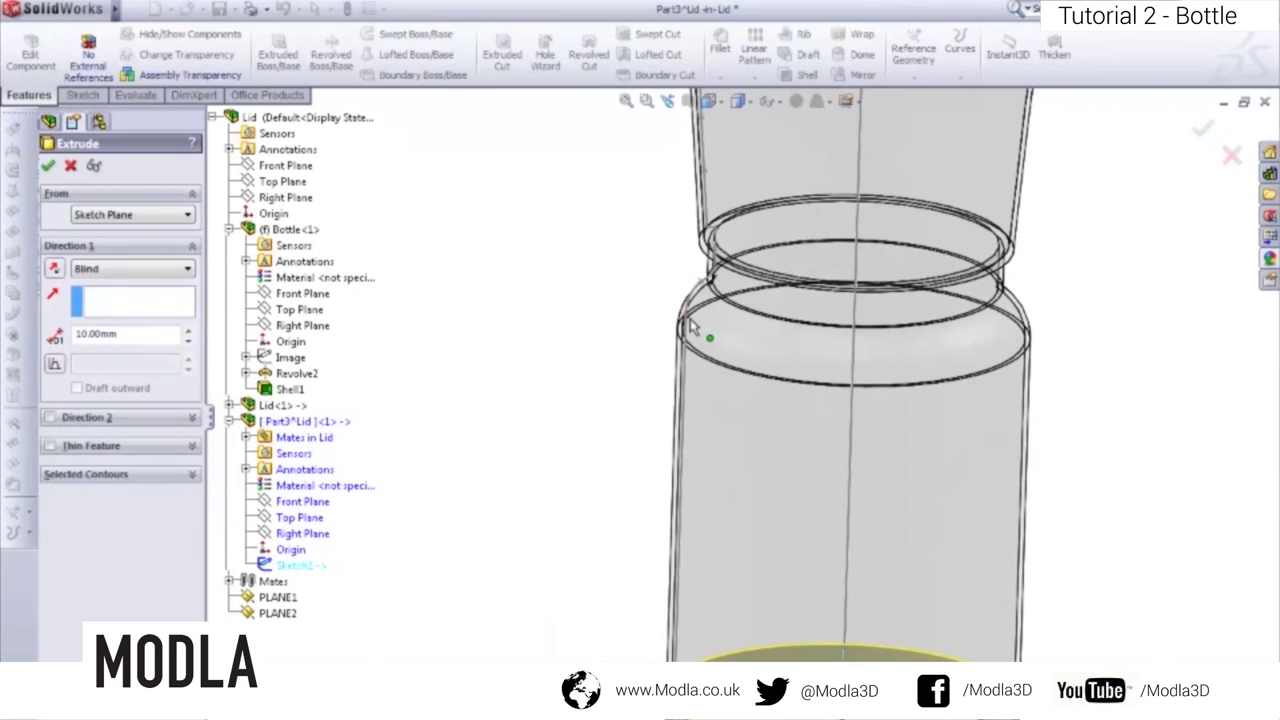
pyautogui.click(186, 269)
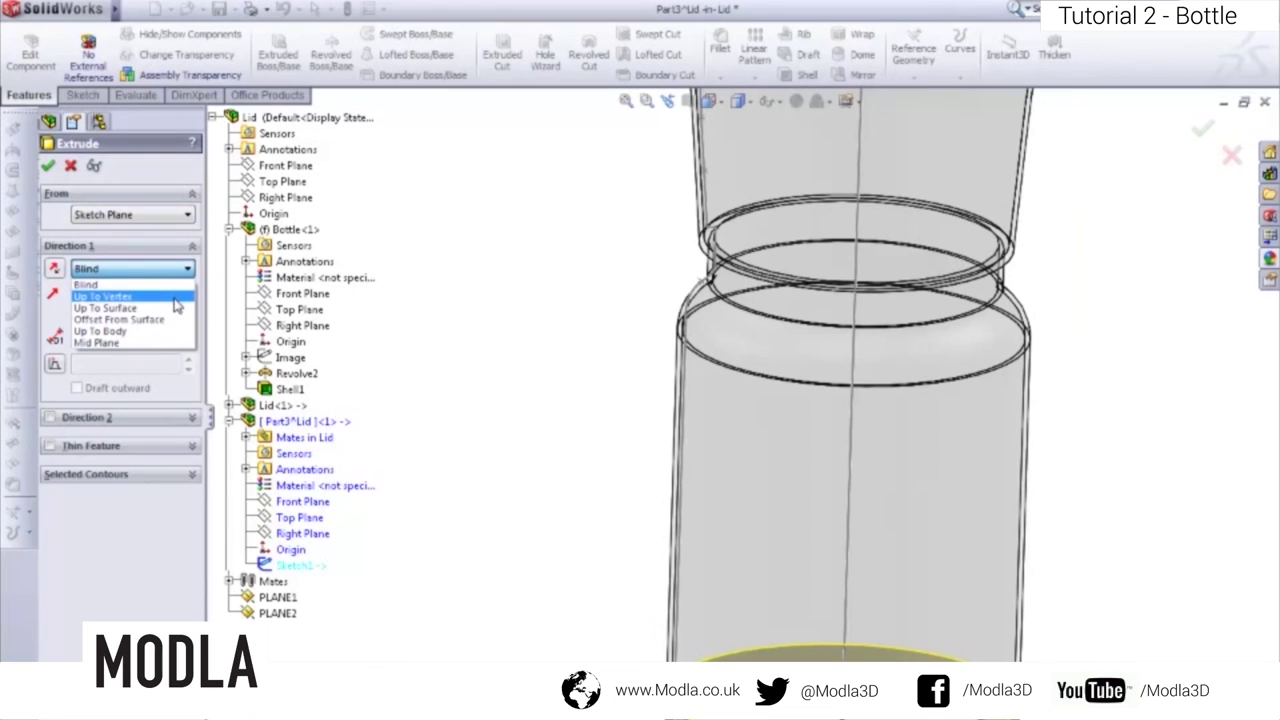
pyautogui.click(176, 300)
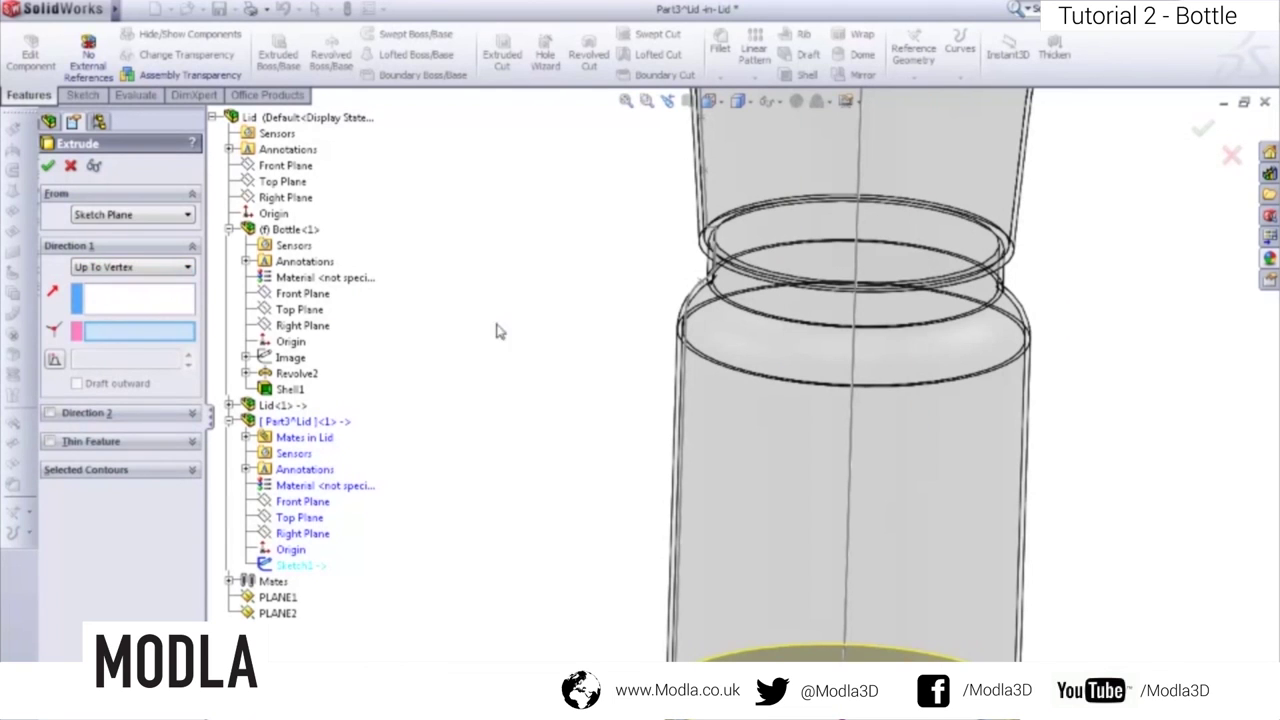
pyautogui.click(686, 318)
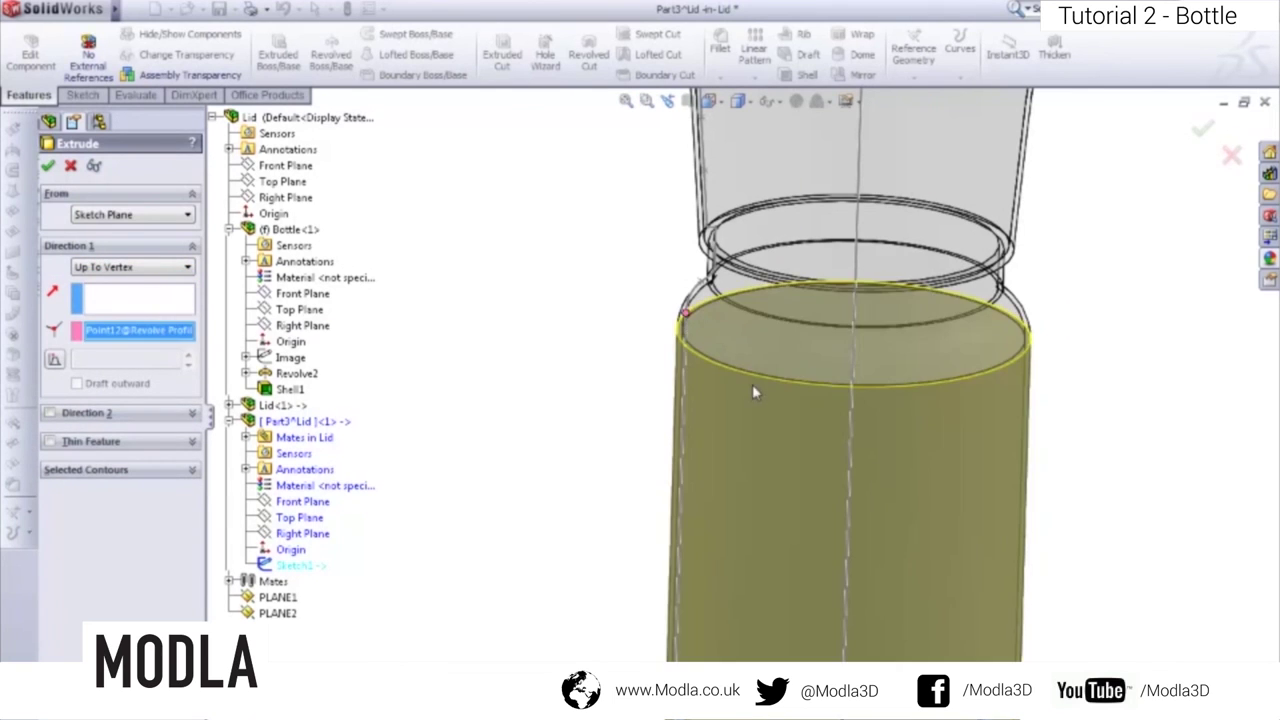
pyautogui.scroll(5, 754, 385)
pyautogui.moveTo(740, 425); pyautogui.dragTo(778, 470, button='middle')
pyautogui.scroll(-4, 785, 462)
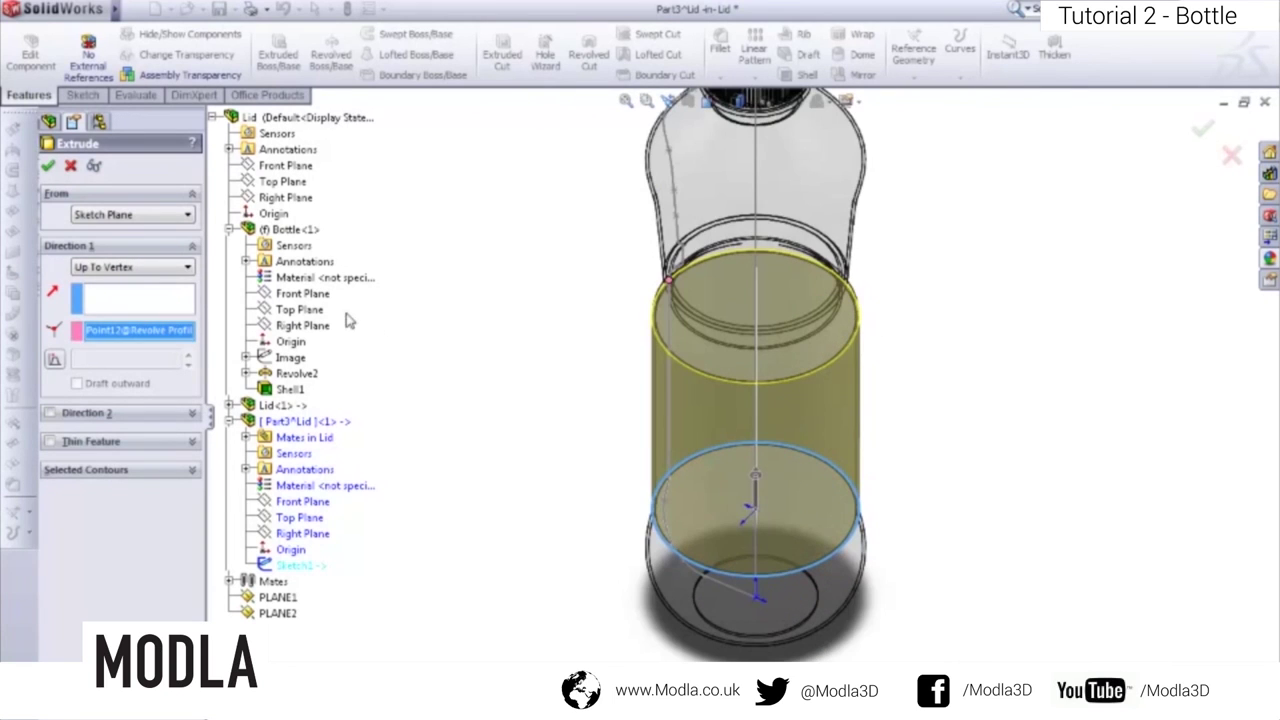
pyautogui.click(50, 168)
# - Hide the bottle's Revolve Profile sketch and collapse the Bottle component's feature list
pyautogui.moveTo(604, 372); pyautogui.dragTo(786, 271, button='middle')
pyautogui.press('f')
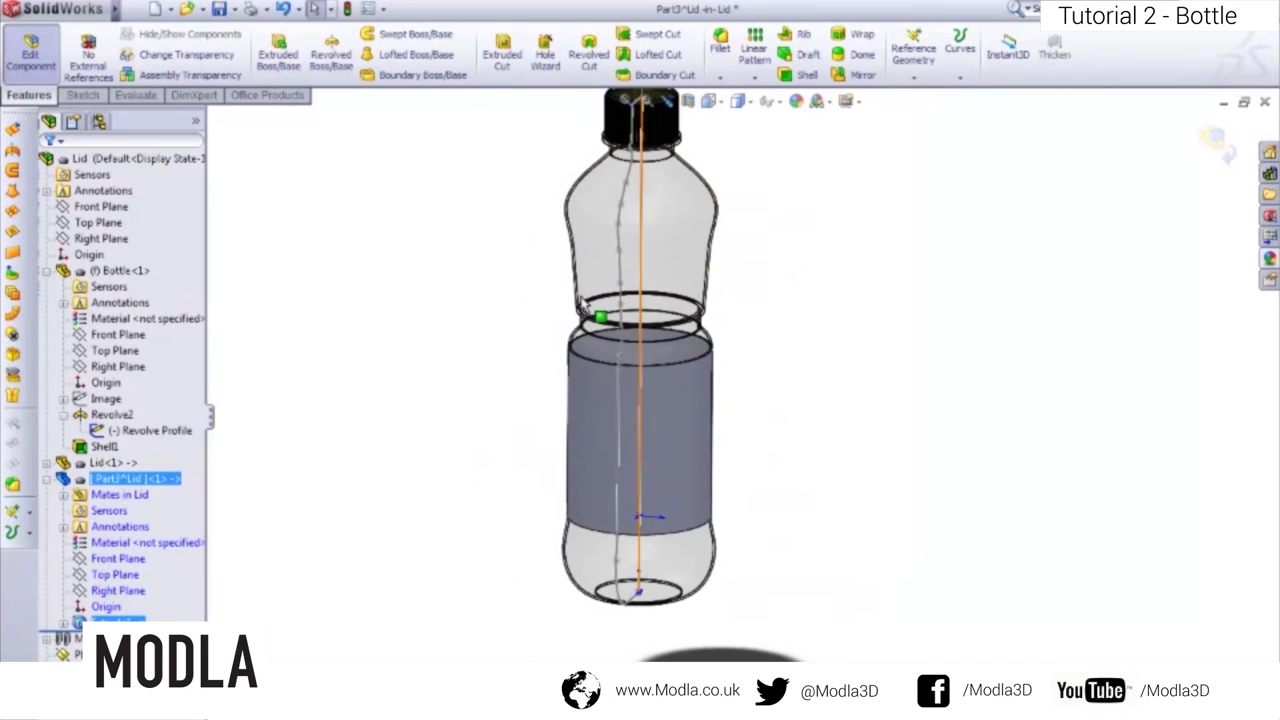
pyautogui.click(180, 430)
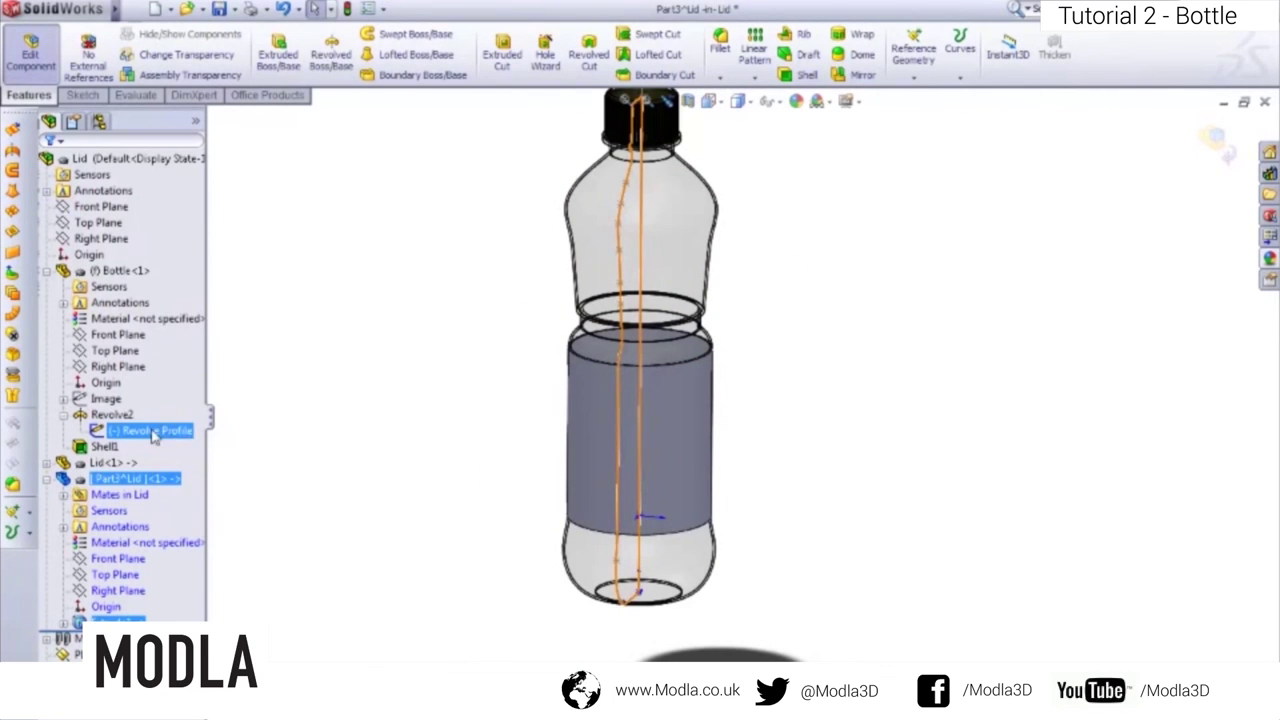
pyautogui.rightClick(153, 432)
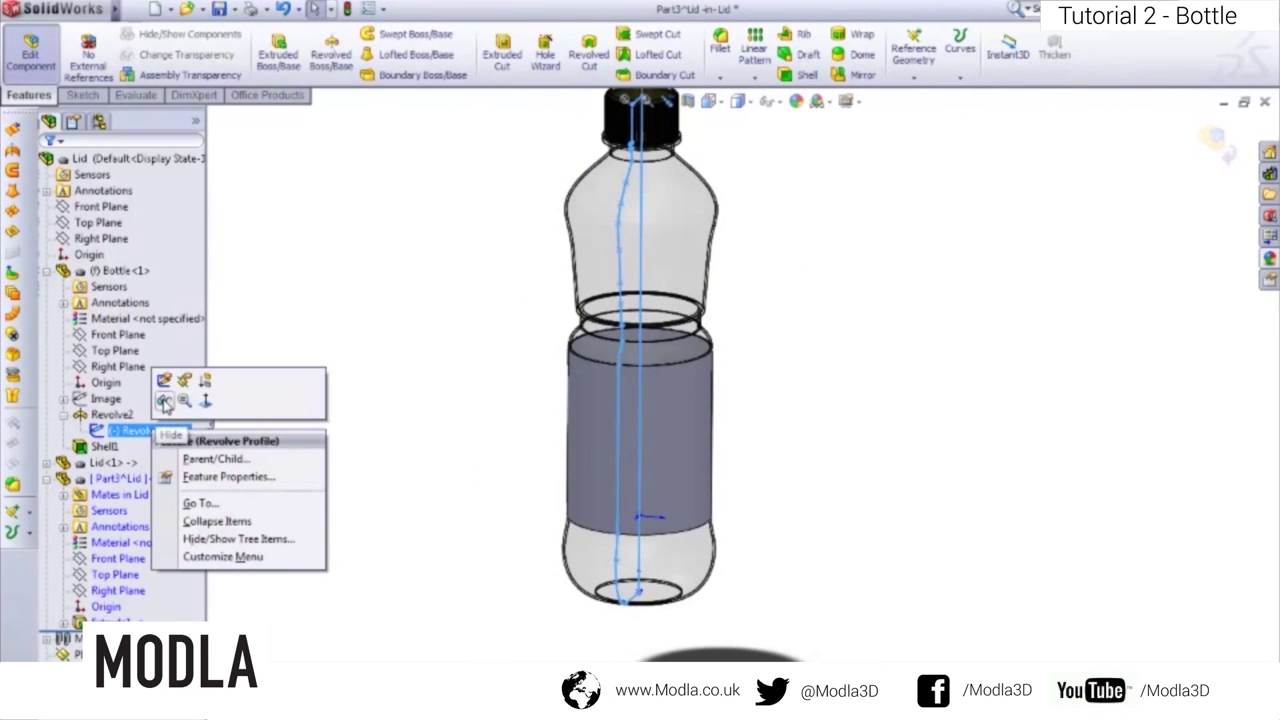
pyautogui.click(165, 402)
pyautogui.click(47, 271)
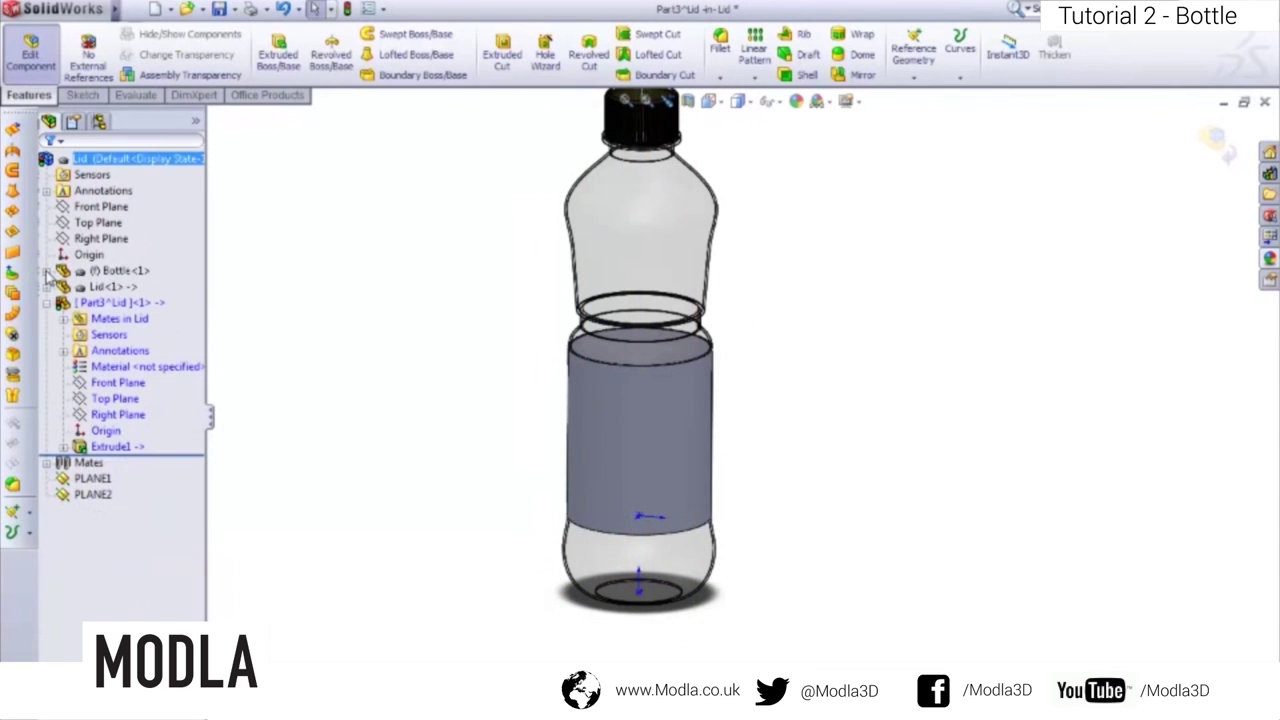
# - Apply the blue polished ABS plastic appearance to the new sleeve part and return to editing the assembly
pyautogui.moveTo(737, 436); pyautogui.dragTo(836, 424, button='middle')
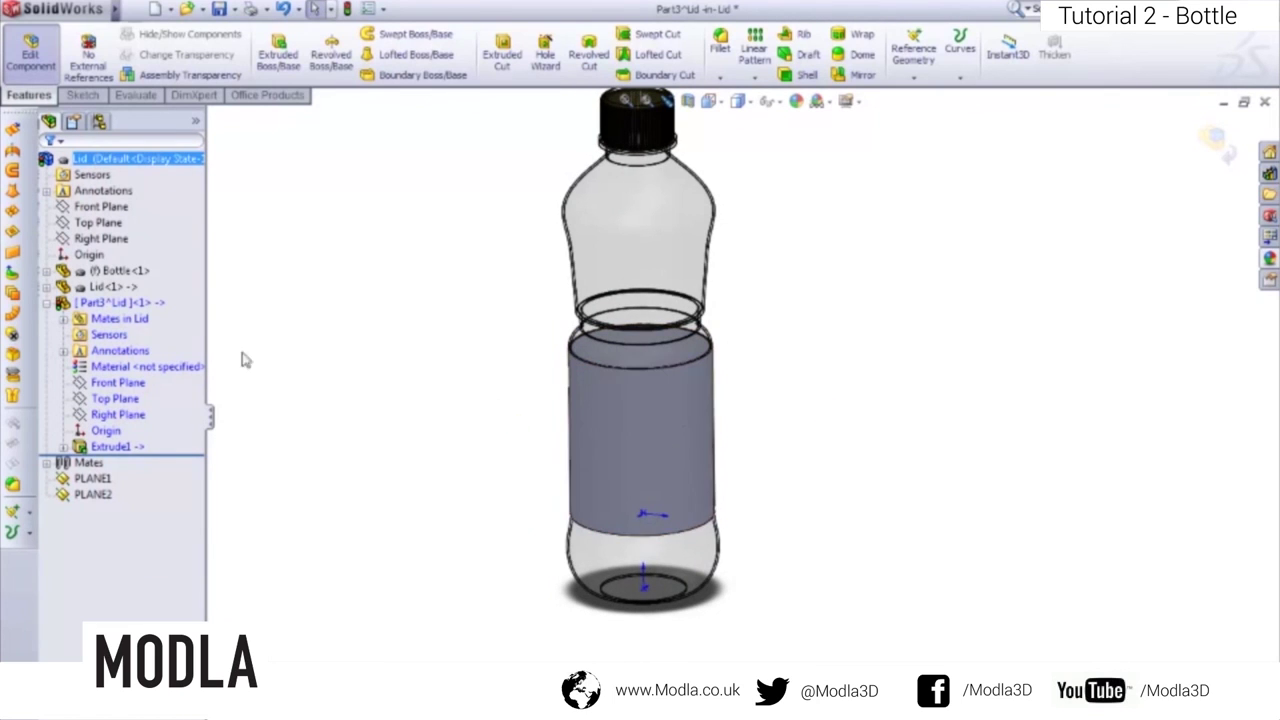
pyautogui.click(92, 303)
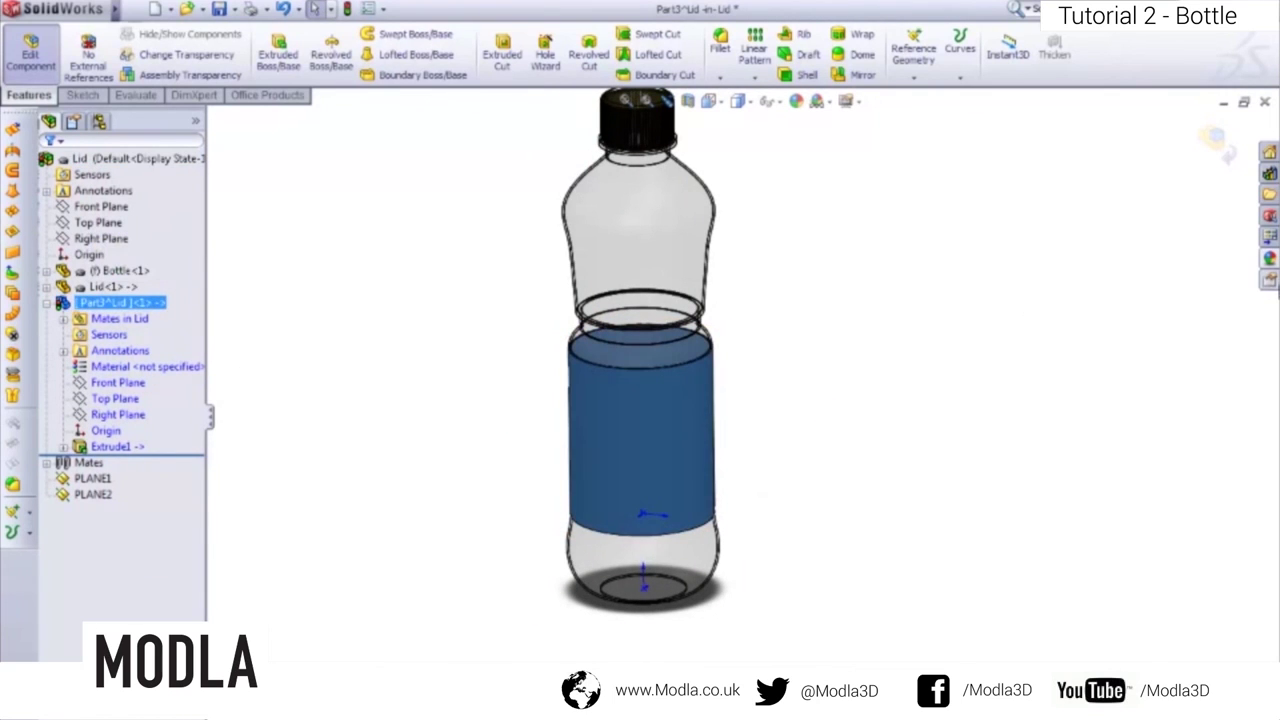
pyautogui.click(1270, 258)
pyautogui.click(1180, 163)
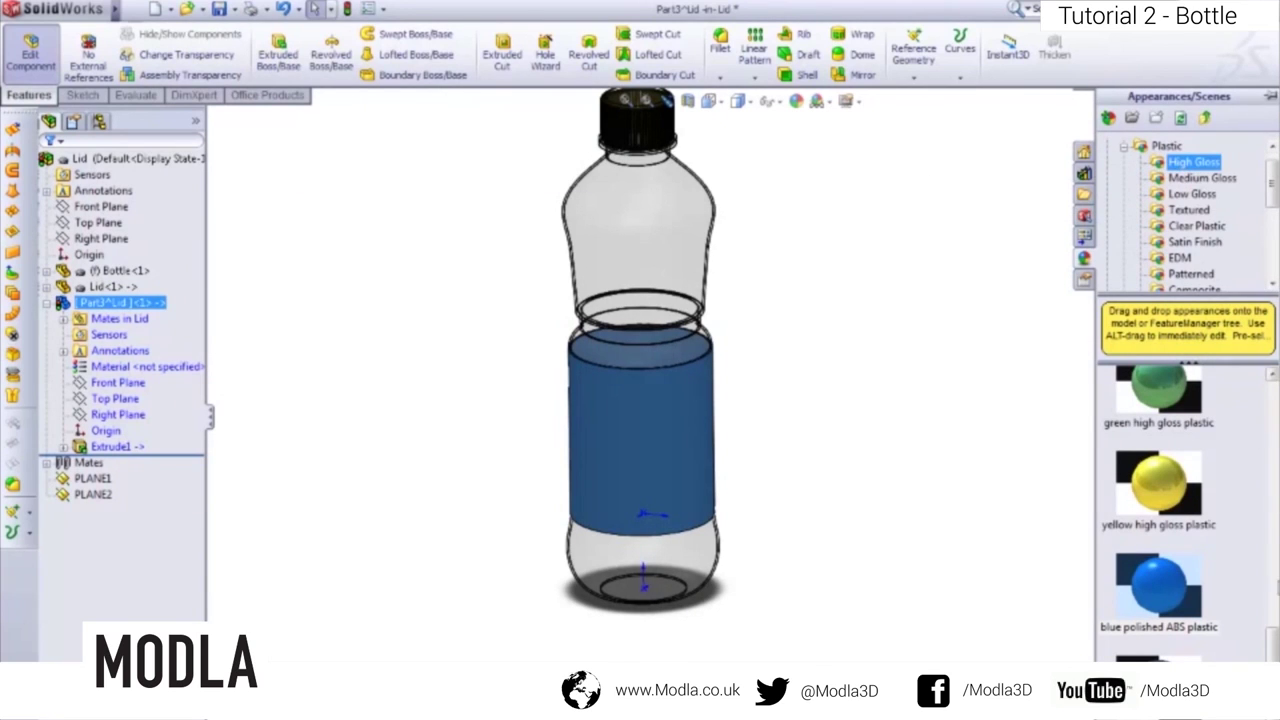
pyautogui.rightClick(1170, 582)
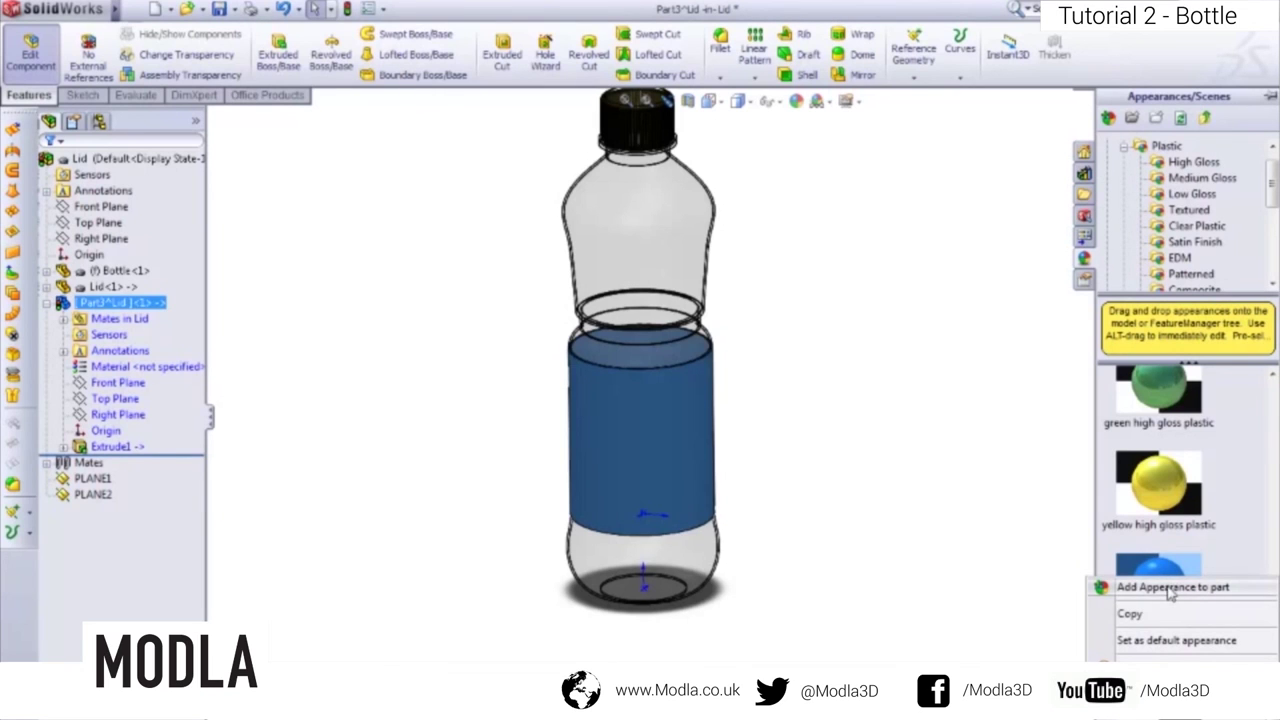
pyautogui.click(1170, 588)
pyautogui.moveTo(868, 396); pyautogui.dragTo(556, 393, button='middle')
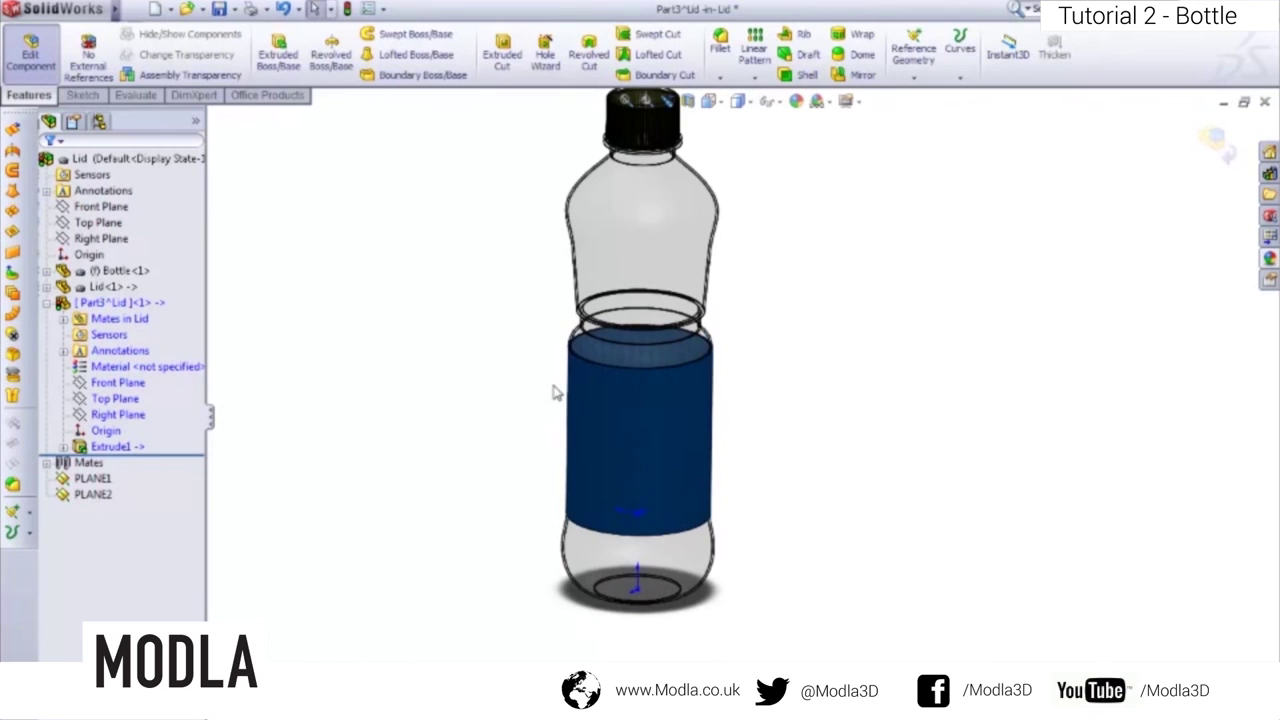
pyautogui.click(30, 50)
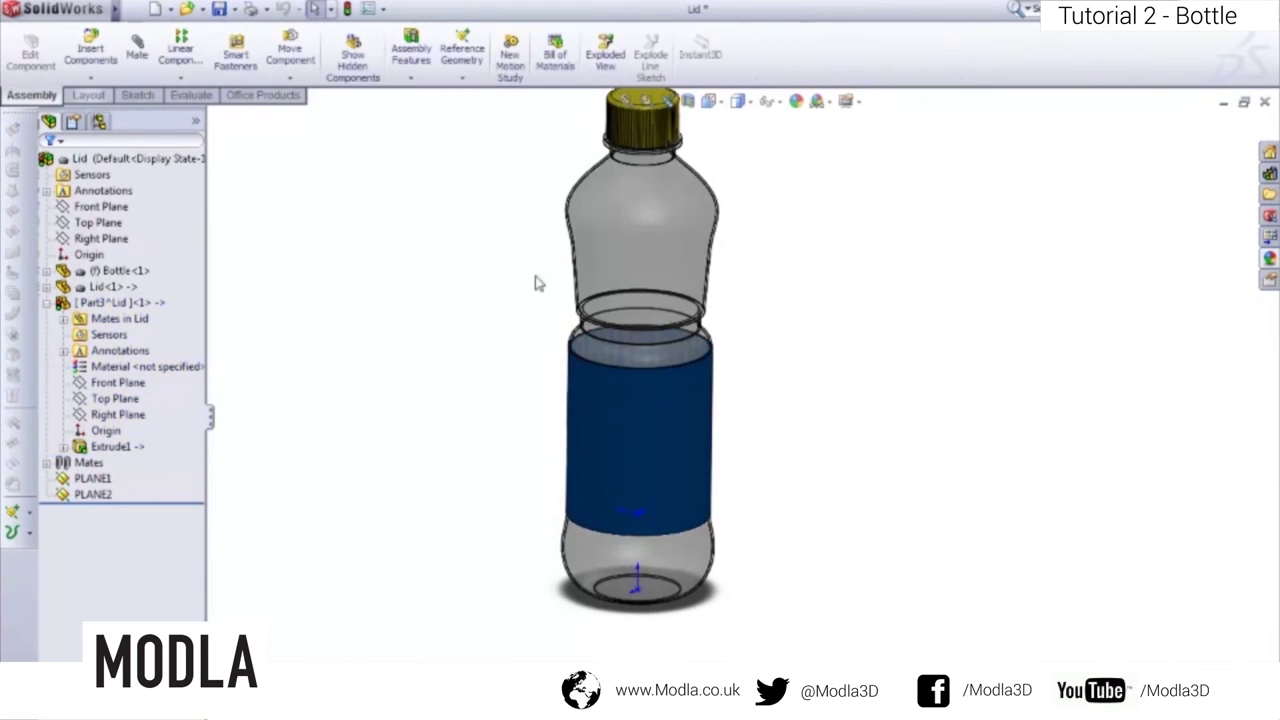
# - Open the blue sleeve component, Part3^Lid, as a separate part document
pyautogui.moveTo(836, 372); pyautogui.dragTo(706, 414, button='middle')
pyautogui.scroll(3, 737, 309)
pyautogui.scroll(-3, 694, 386)
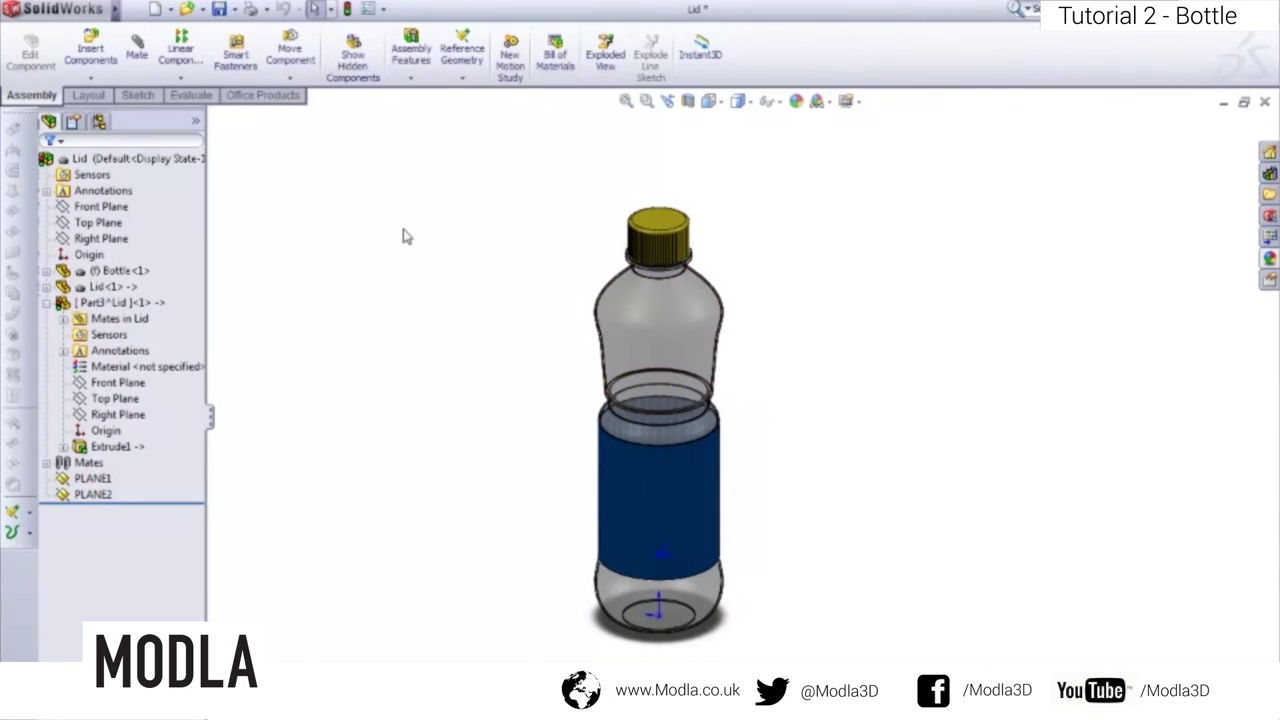
pyautogui.click(125, 302)
pyautogui.rightClick(142, 303)
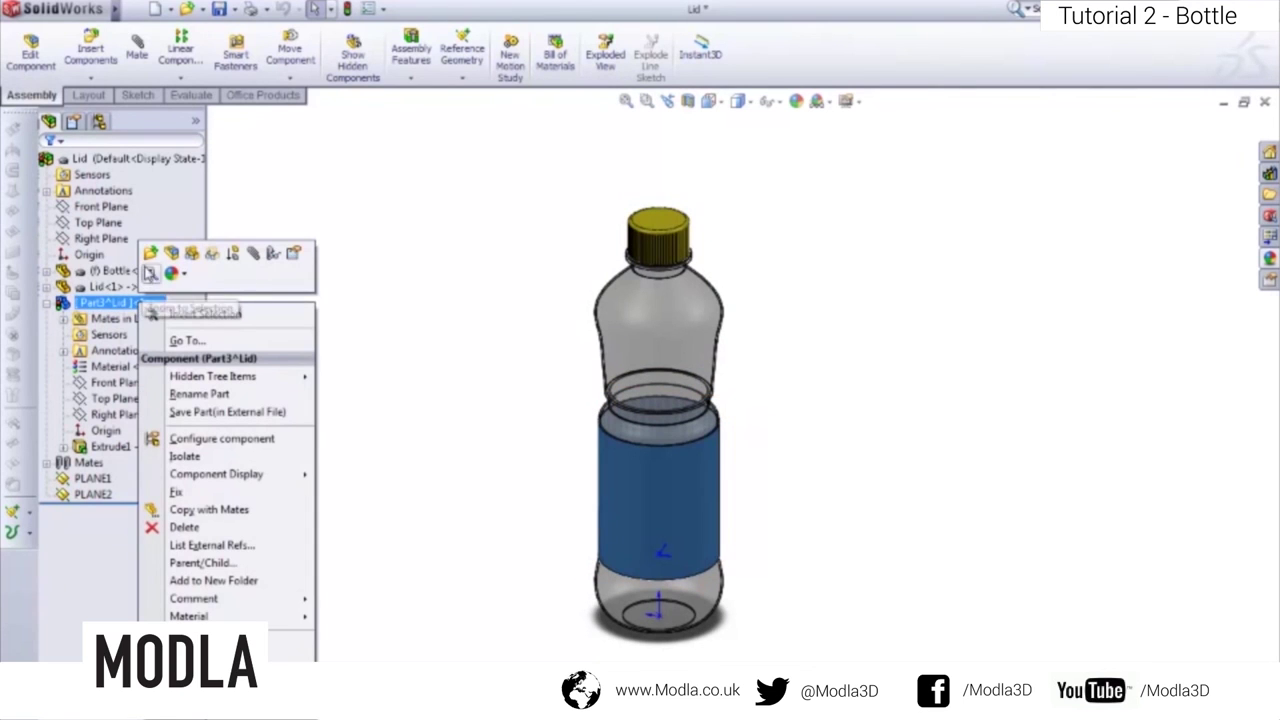
pyautogui.click(152, 254)
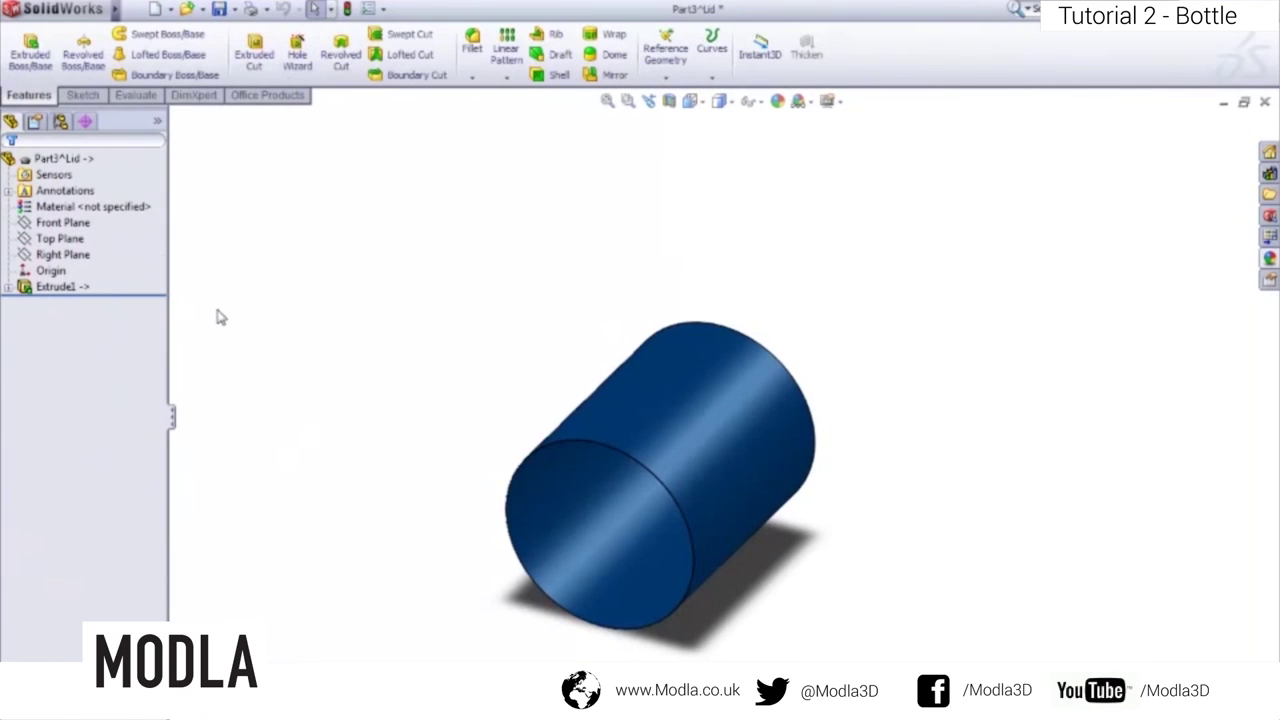
# - Save the sleeve part under the name Label in the Bottle folder, replacing the virtual component reference
pyautogui.click(133, 9)
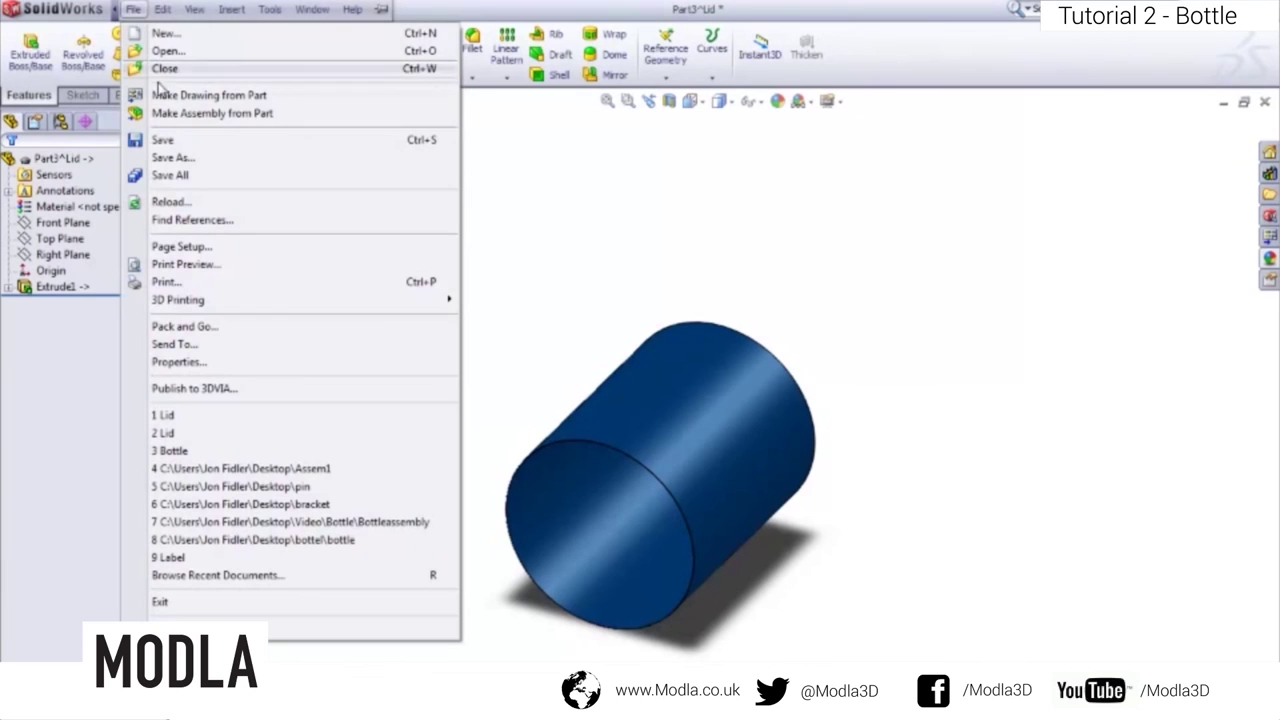
pyautogui.click(170, 158)
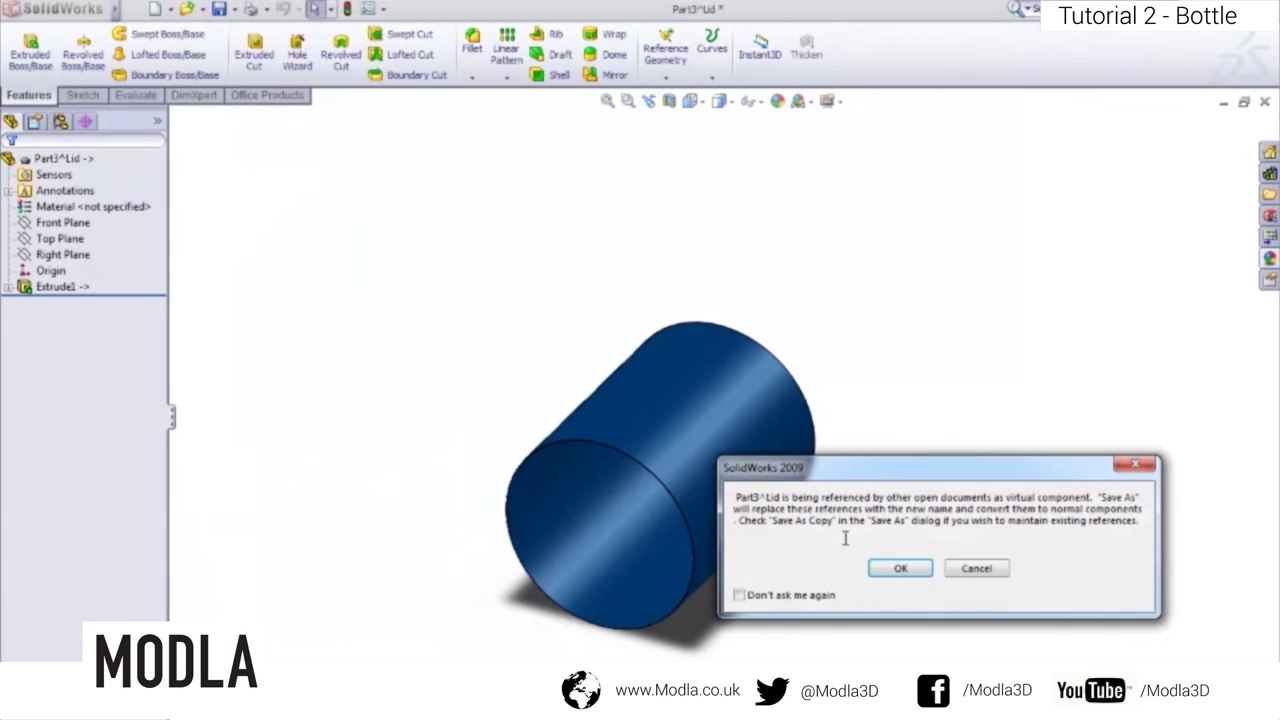
pyautogui.click(897, 569)
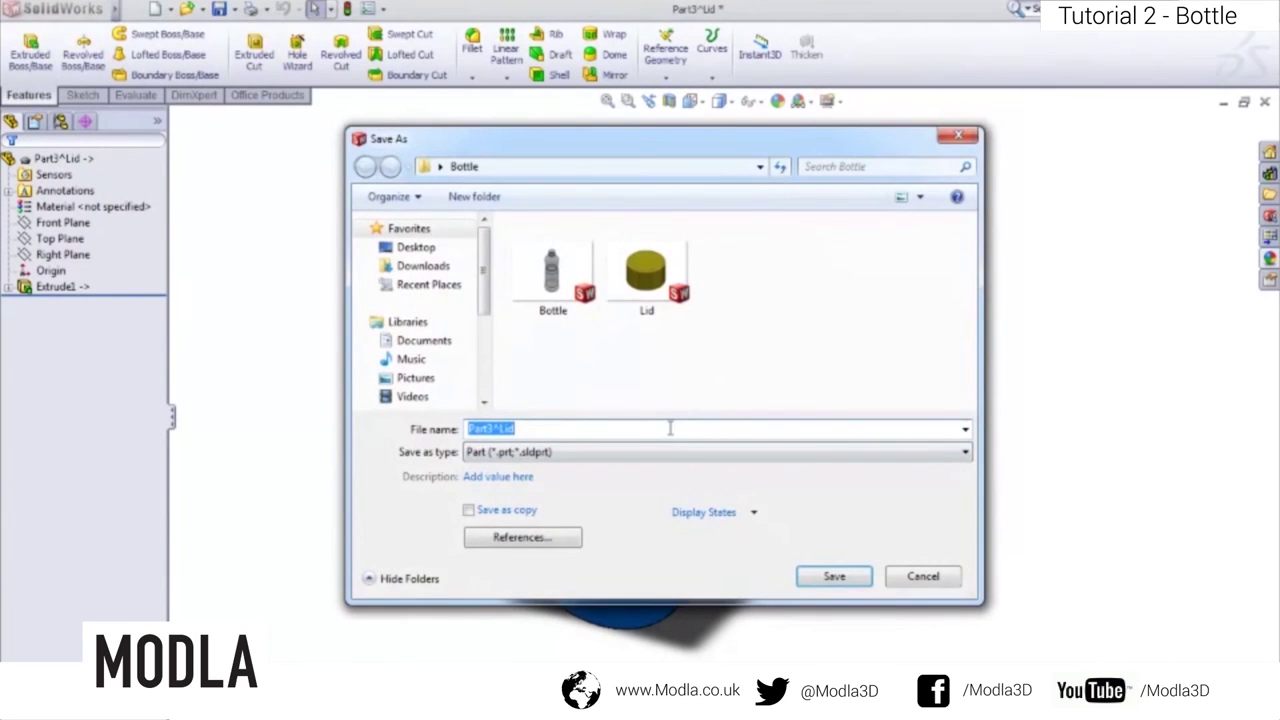
pyautogui.write('La')
pyautogui.write('bel')
pyautogui.press('Left')
pyautogui.press('BackSpace')
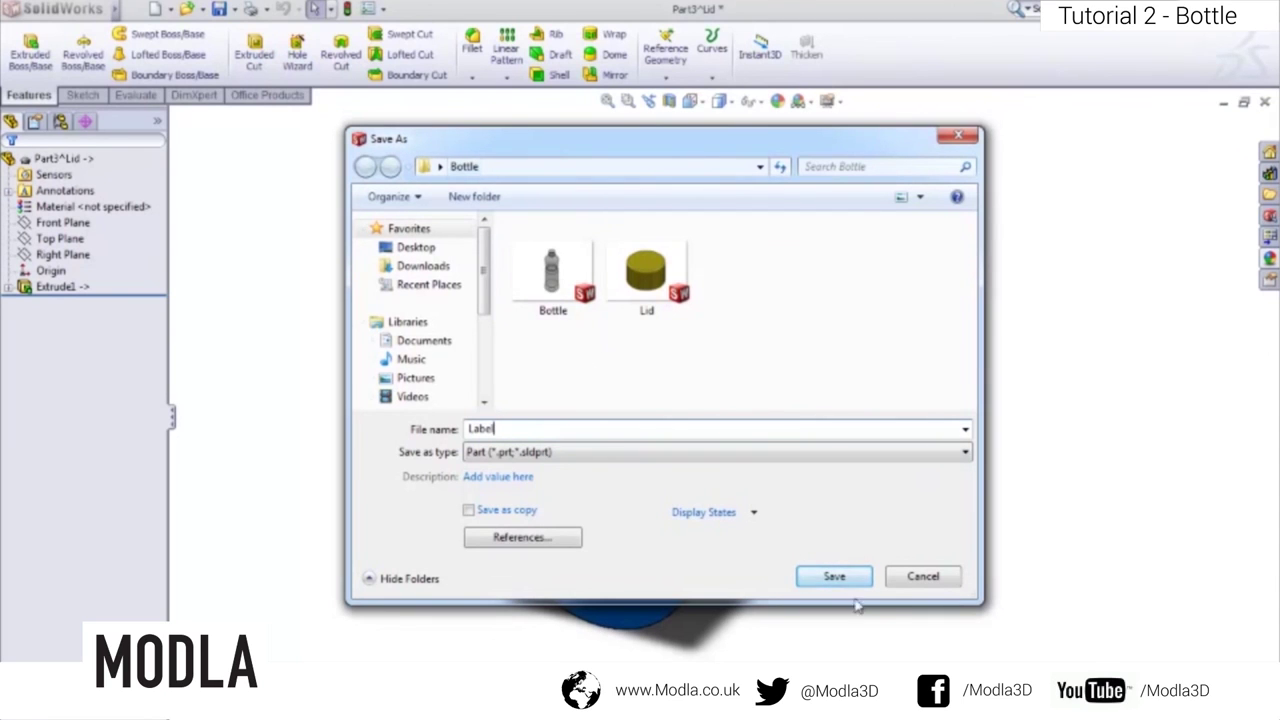
pyautogui.click(834, 577)
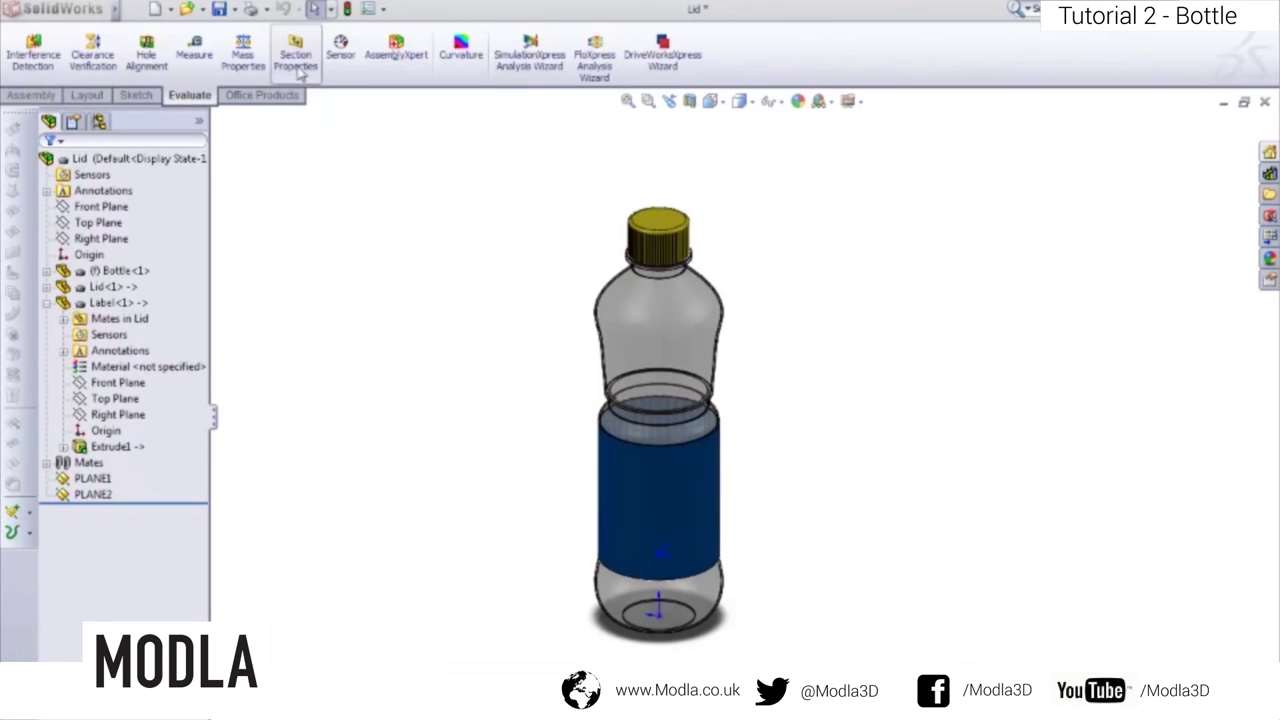
# - Save the bottle assembly and close SolidWorks
pyautogui.click(218, 9)
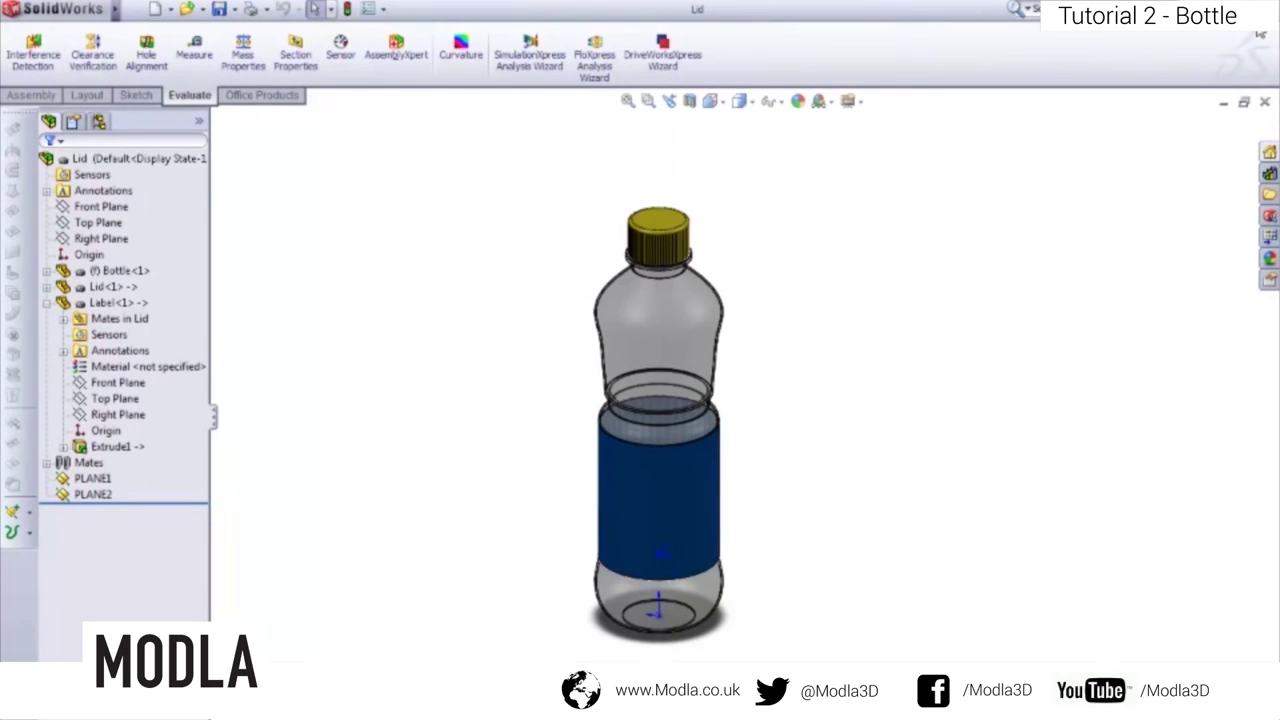
pyautogui.click(1268, 10)
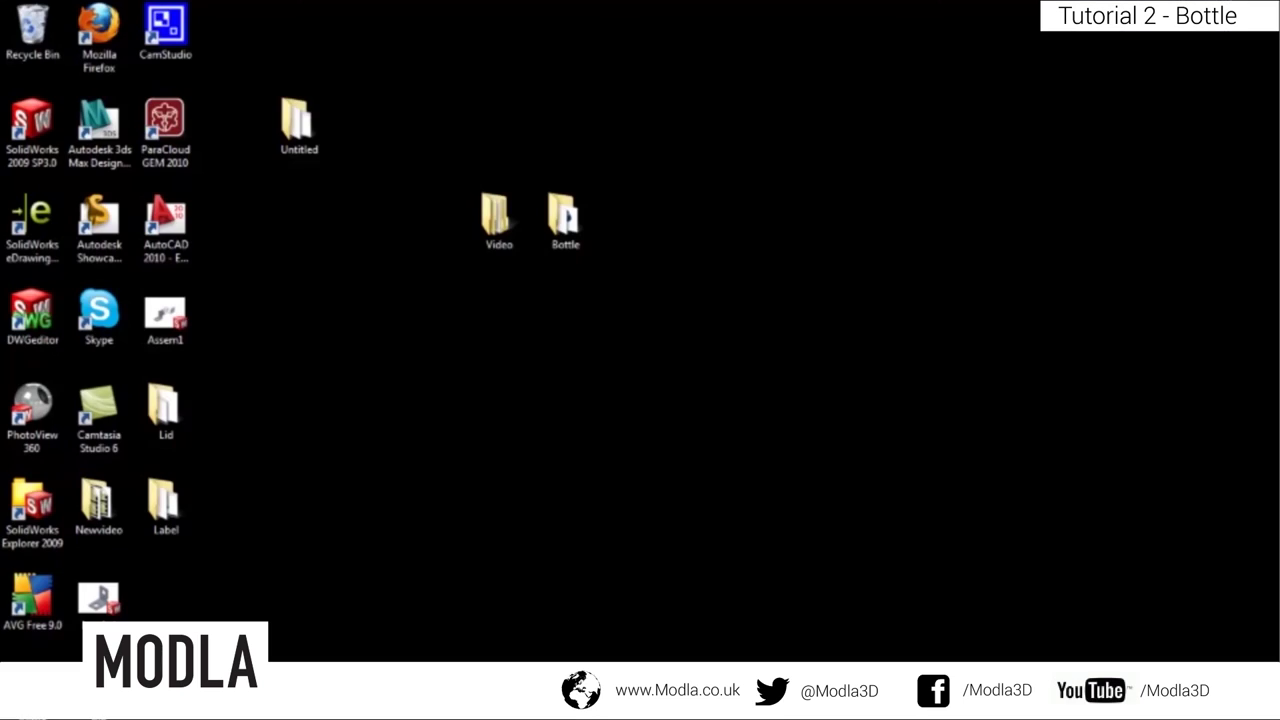
# - Switch to PhotoView 360 and open the Lid assembly of the complete bottle from the Bottle folder
pyautogui.click(42, 425)
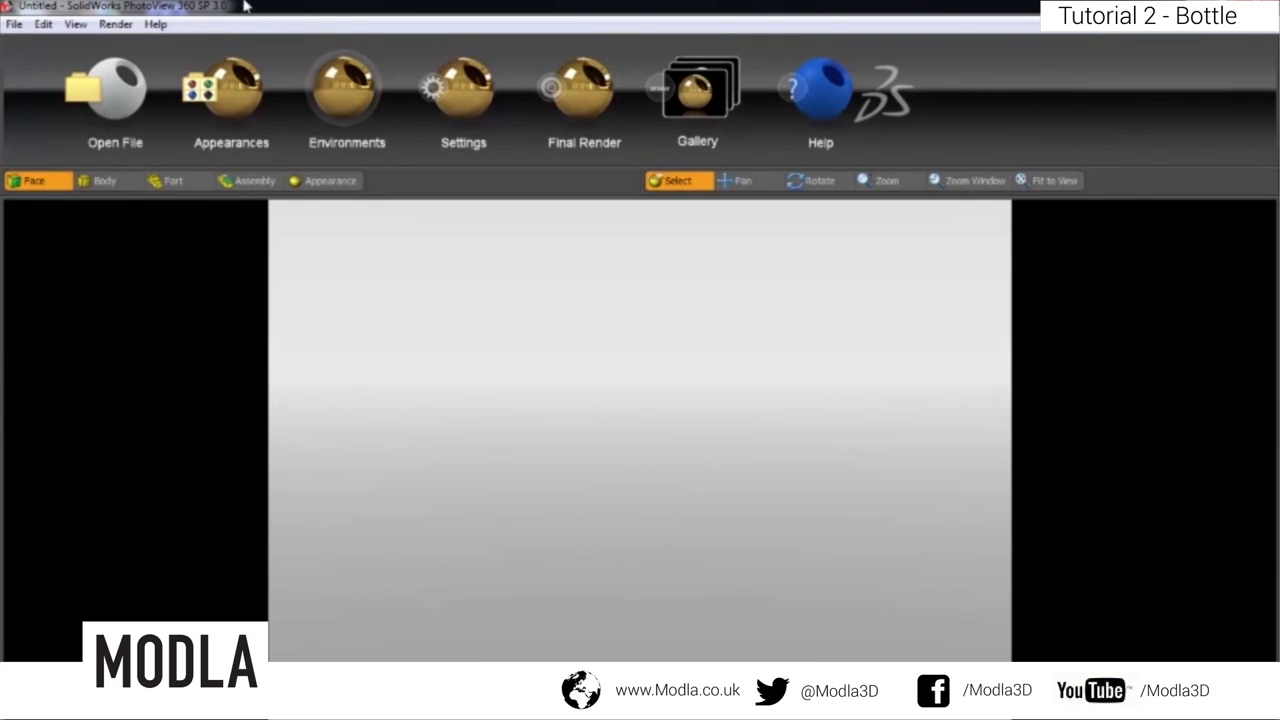
pyautogui.click(111, 96)
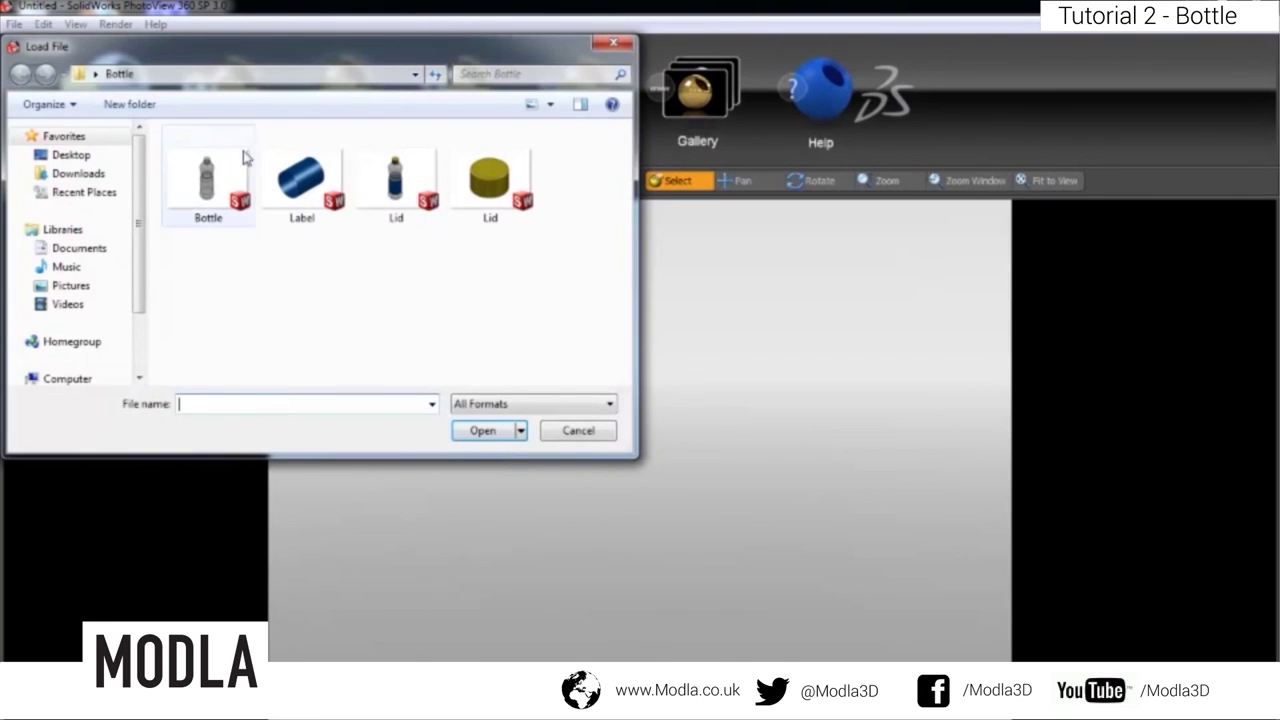
pyautogui.click(418, 192)
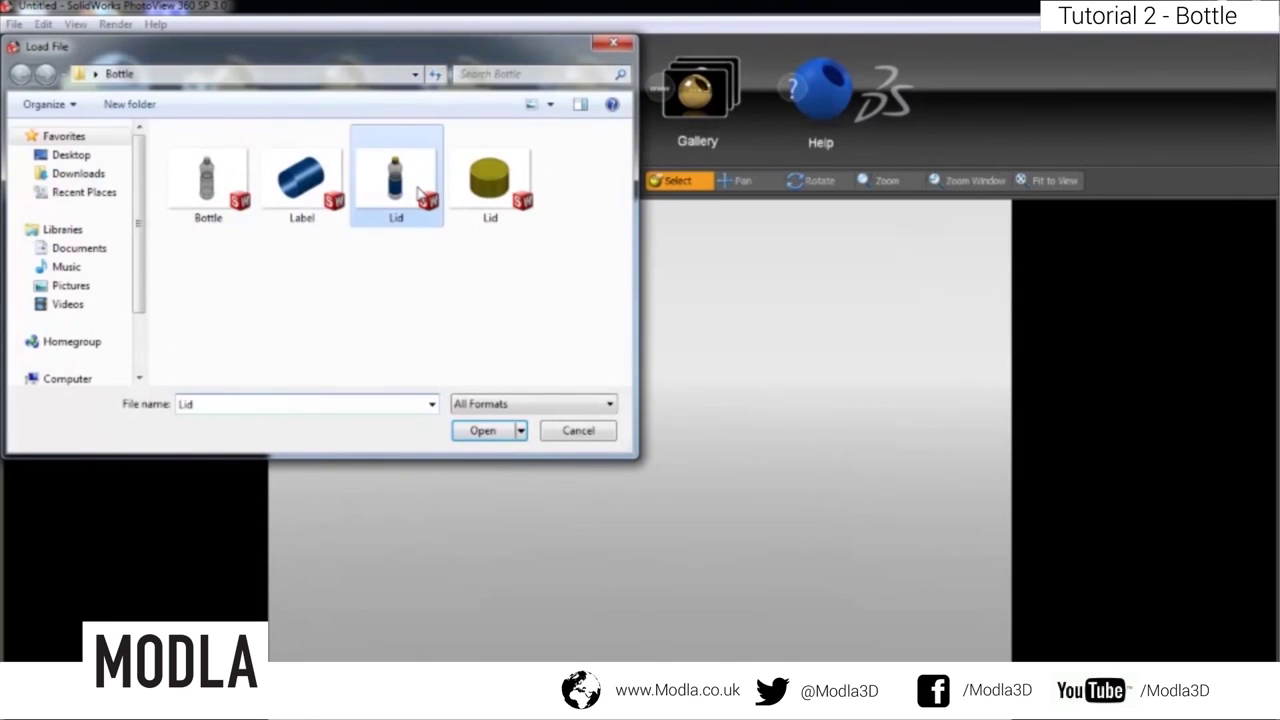
pyautogui.click(483, 431)
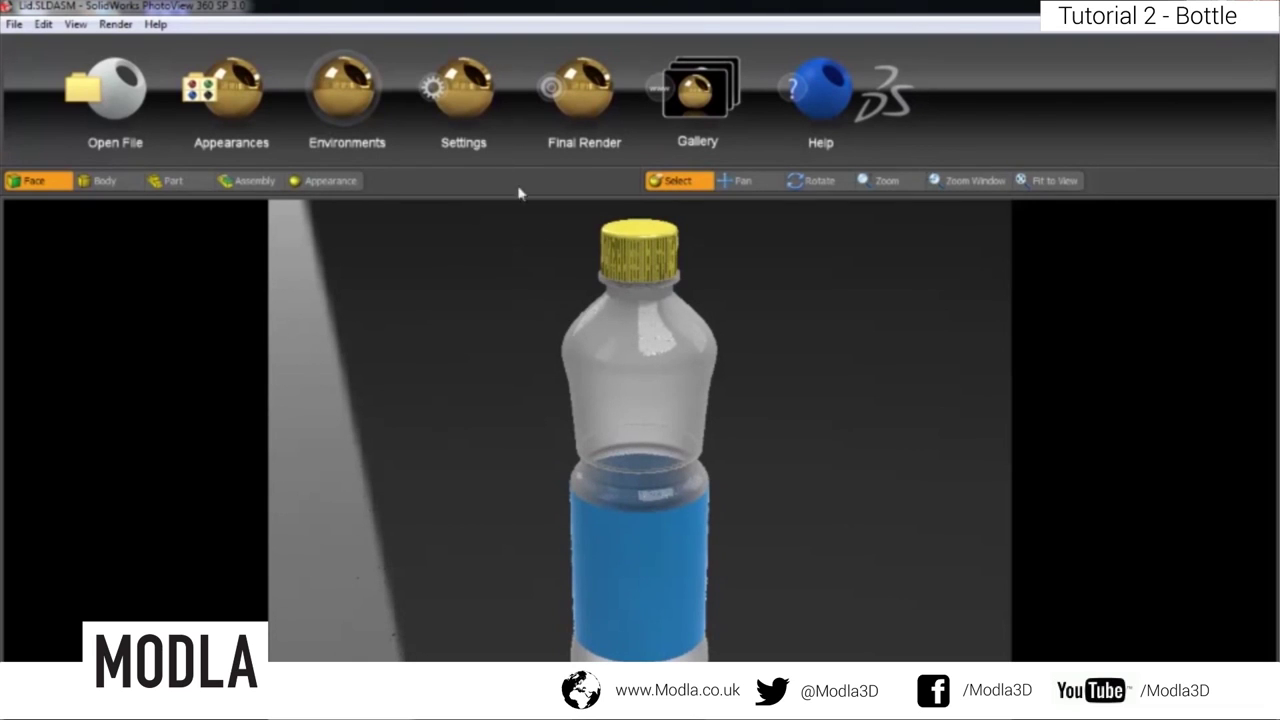
# - Check the image output settings without changing them and run the final render of the bottle assembly
pyautogui.click(453, 97)
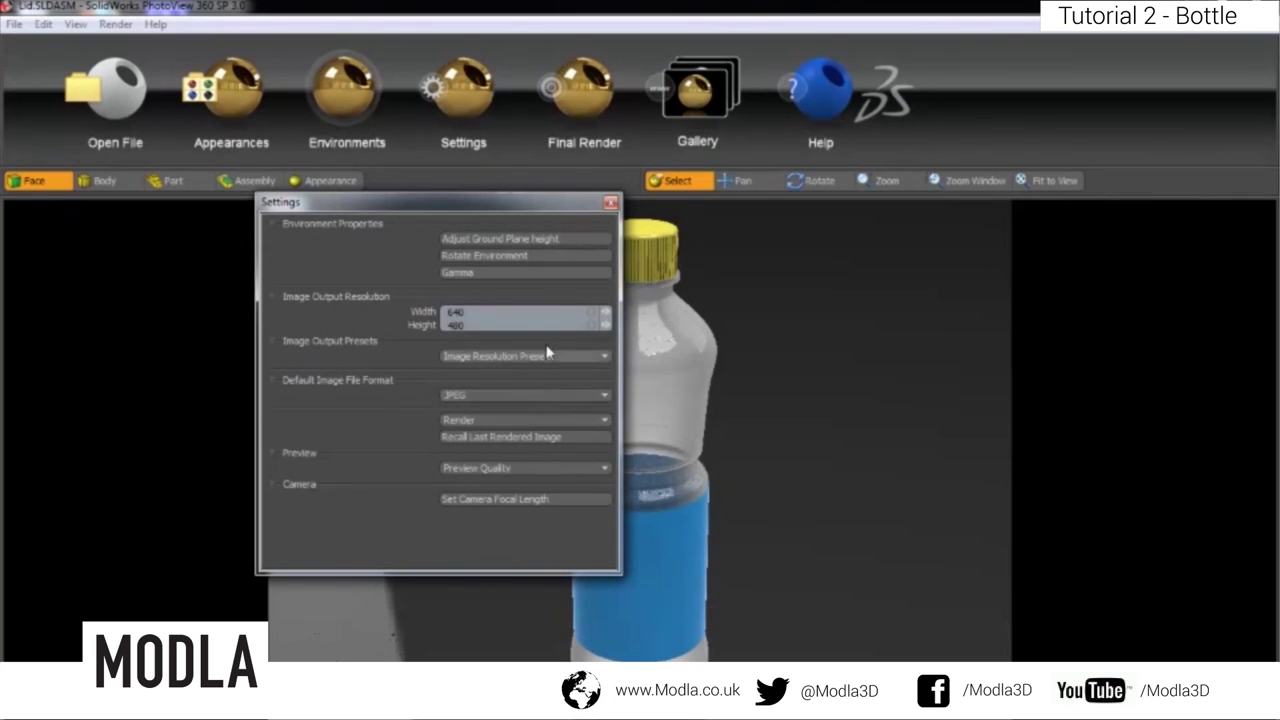
pyautogui.click(610, 203)
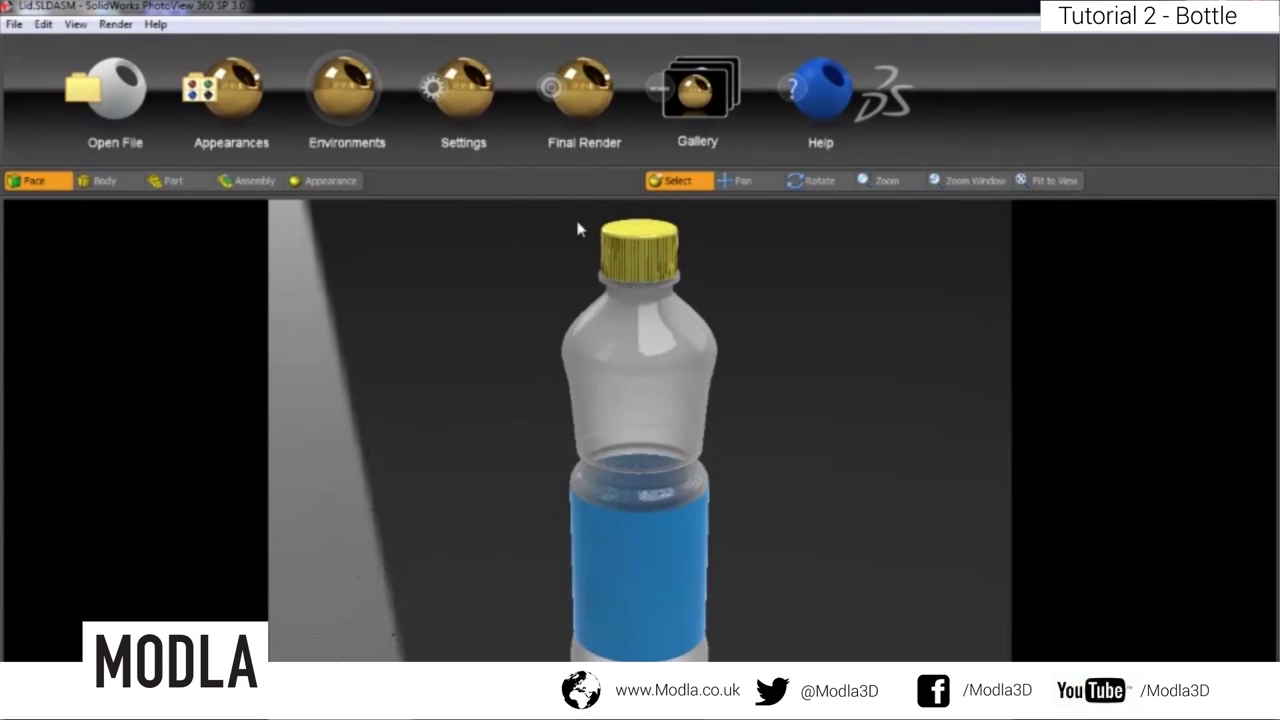
pyautogui.click(587, 108)
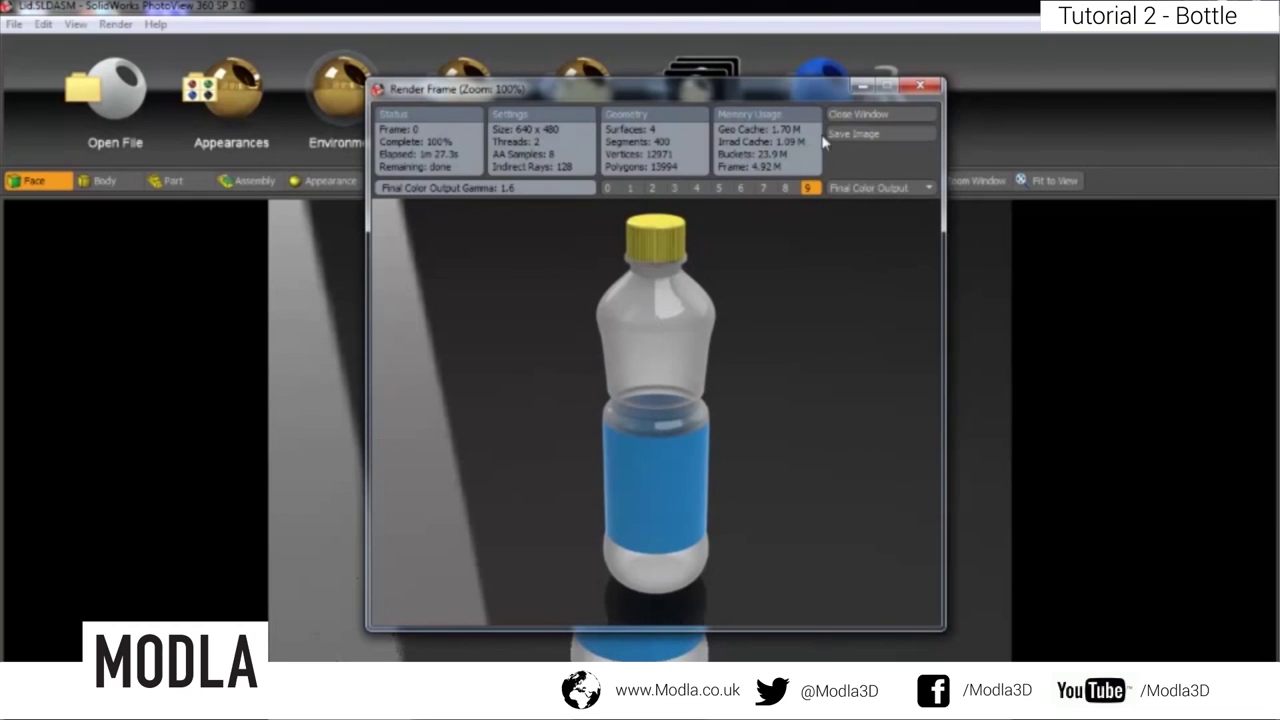
# - Save the finished render as a JPEG image named Bottlerender in the Bottle folder
pyautogui.click(874, 134)
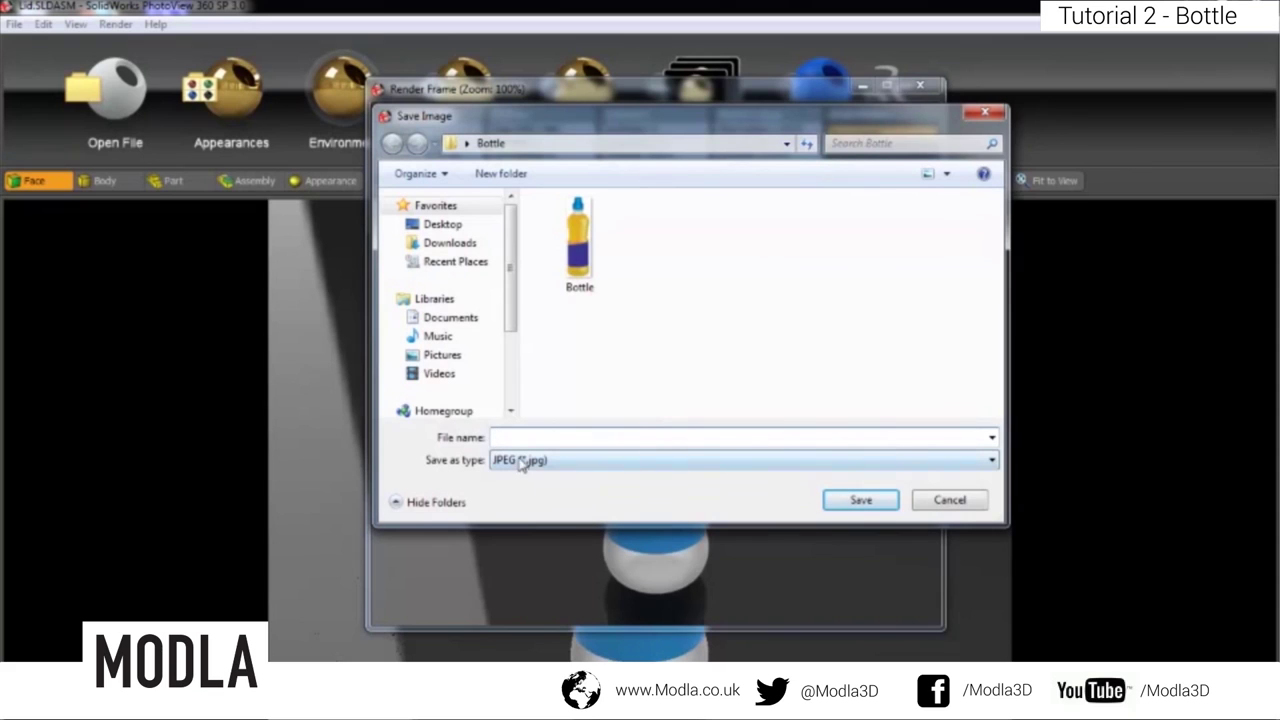
pyautogui.write('Bo')
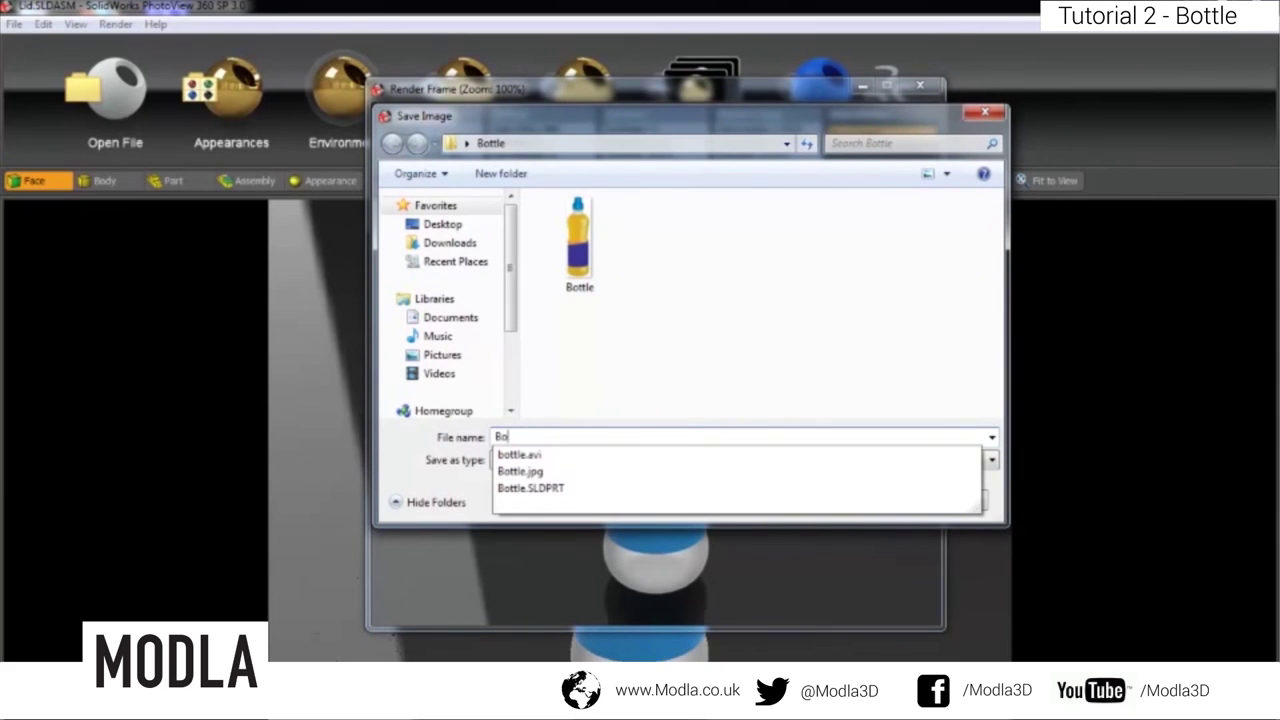
pyautogui.write('ttlerender')
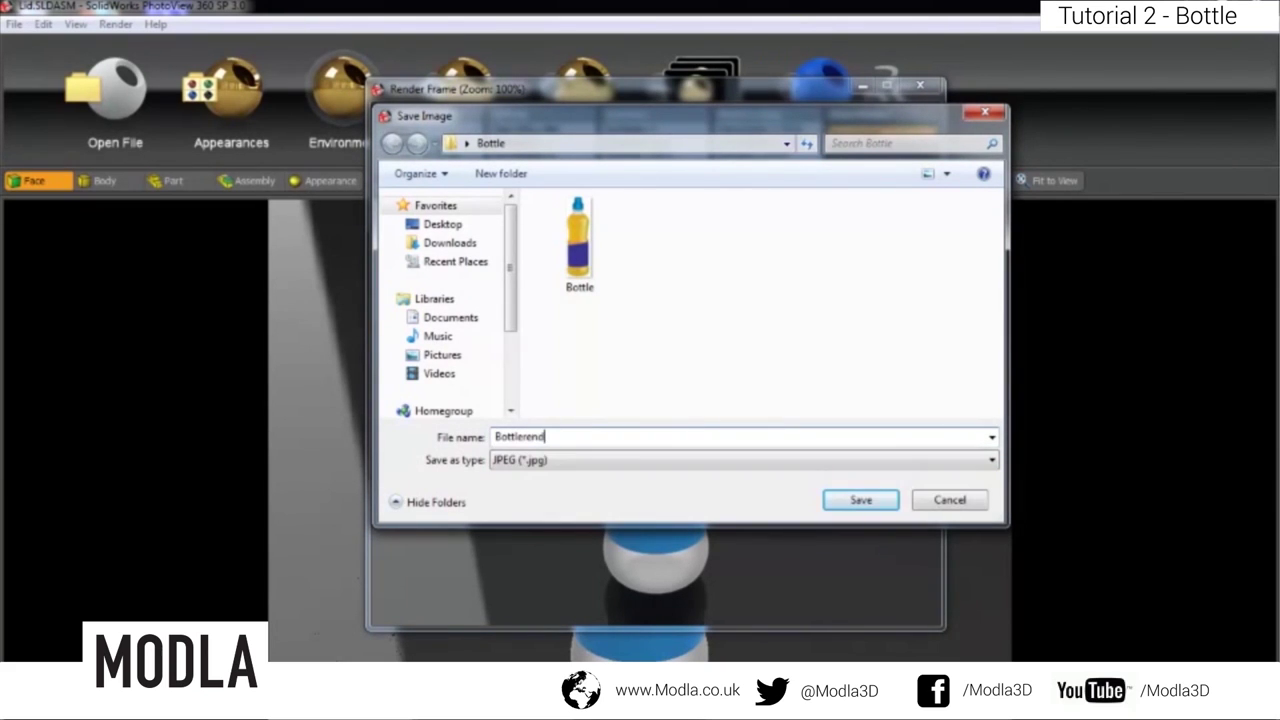
pyautogui.click(891, 500)
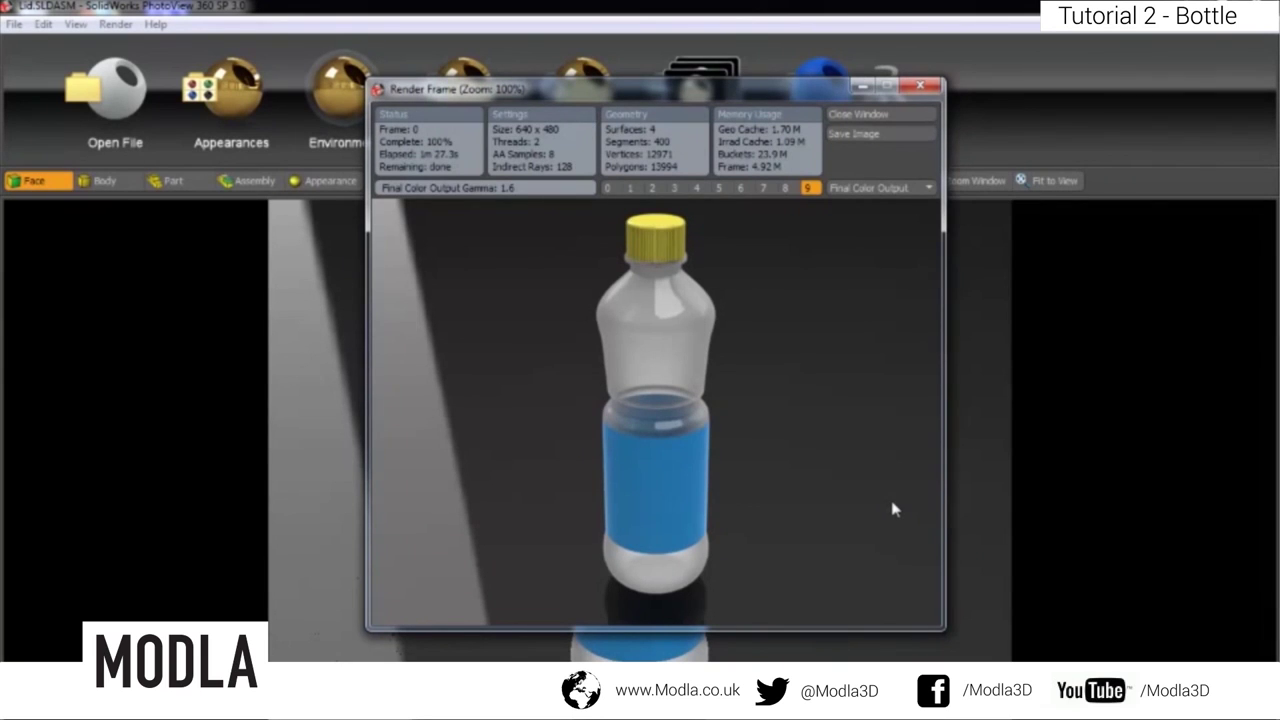
pyautogui.click(1095, 705)
pyautogui.click(1067, 656)
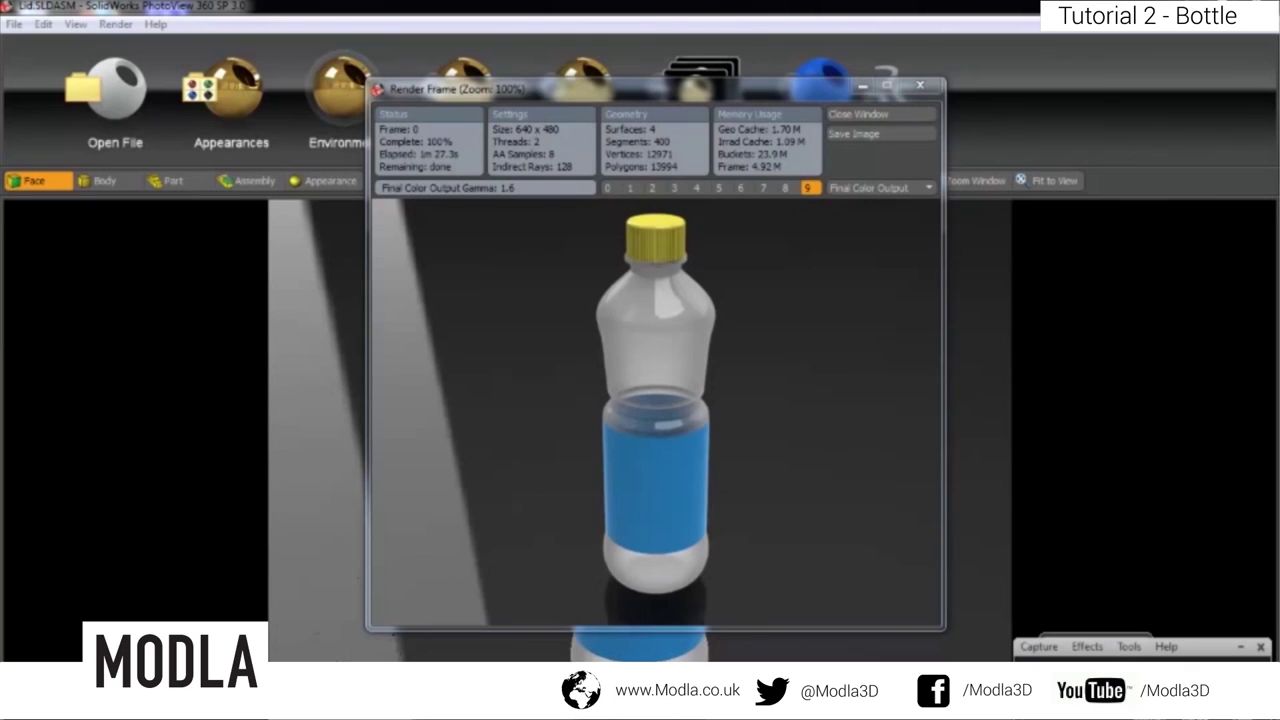